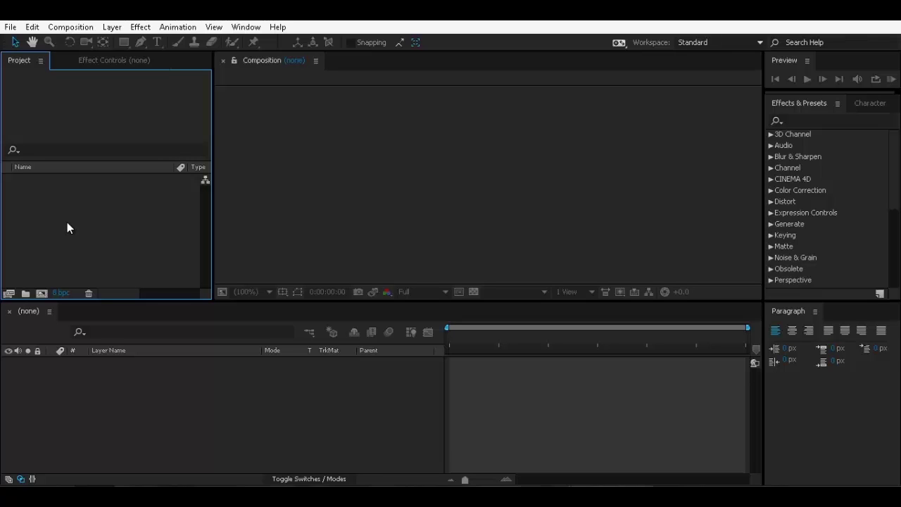
# Step: Create a folder named Passes in the project and expand it
pyautogui.click(26, 293)
pyautogui.write('Pa')
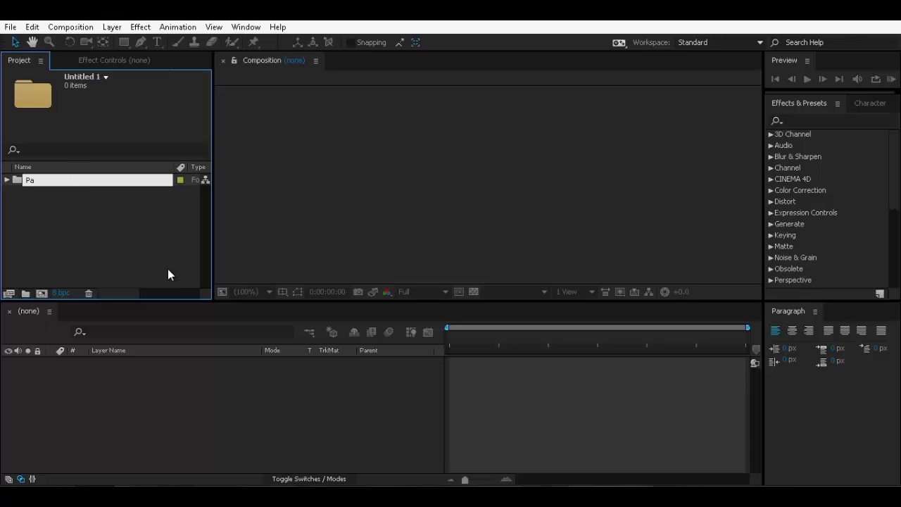
pyautogui.write('sses')
pyautogui.press('Return')
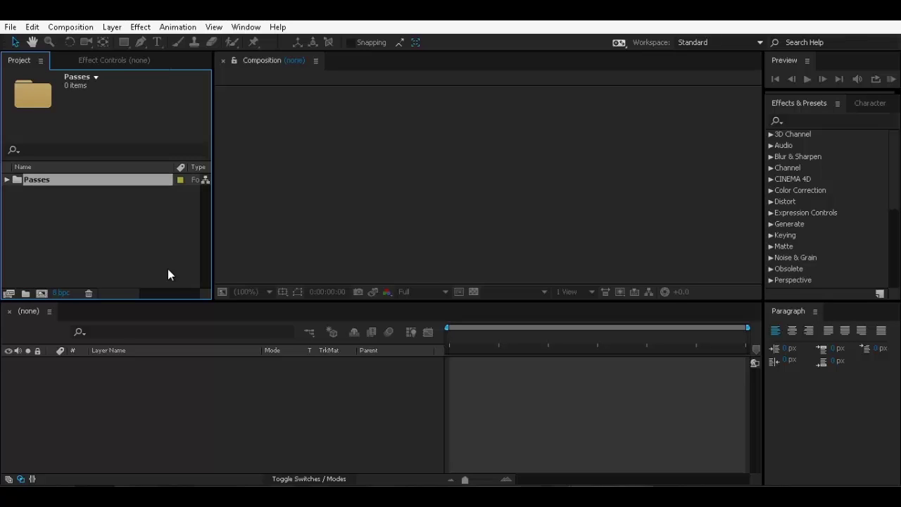
pyautogui.click(6, 180)
pyautogui.click(72, 220)
# Step: Import the seven render passes and Shadow Pass from the Tutorial passes folder as footage, with alpha interpreted as Straight - Unmatted
pyautogui.click(683, 102)
pyautogui.hotkey('ctrl', 'i')
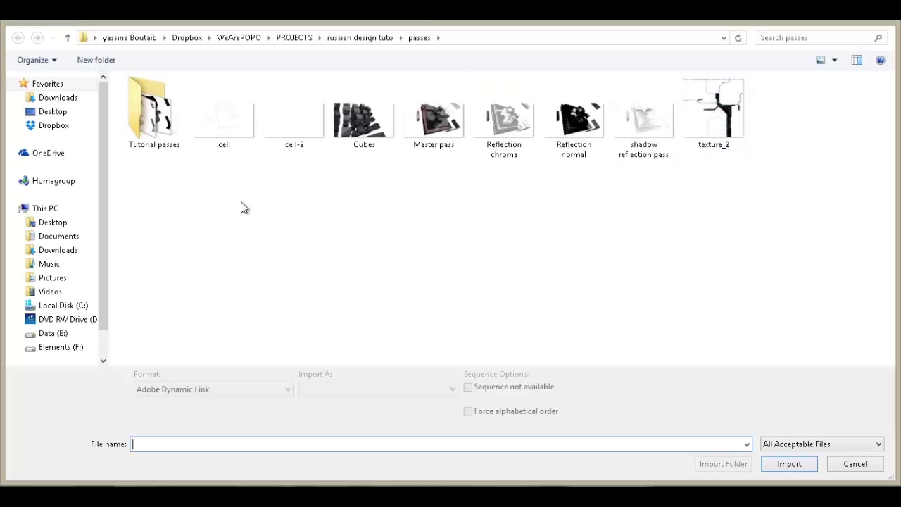
pyautogui.doubleClick(144, 127)
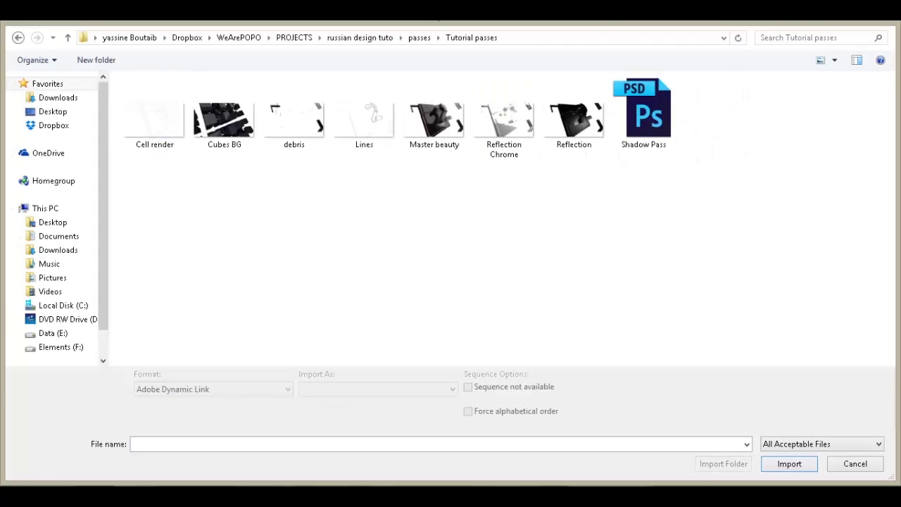
pyautogui.moveTo(137, 197); pyautogui.dragTo(560, 51)
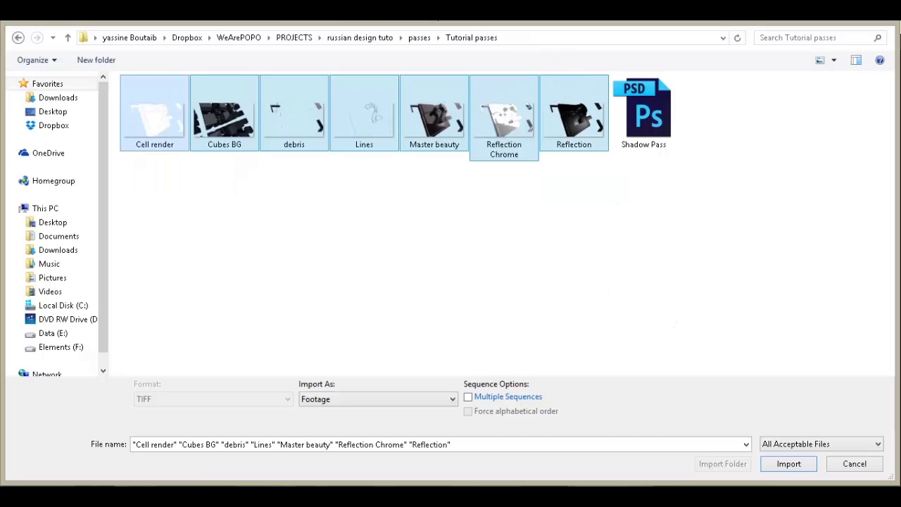
pyautogui.keyDown('ctrl'); pyautogui.click(657, 125); pyautogui.keyUp('ctrl')
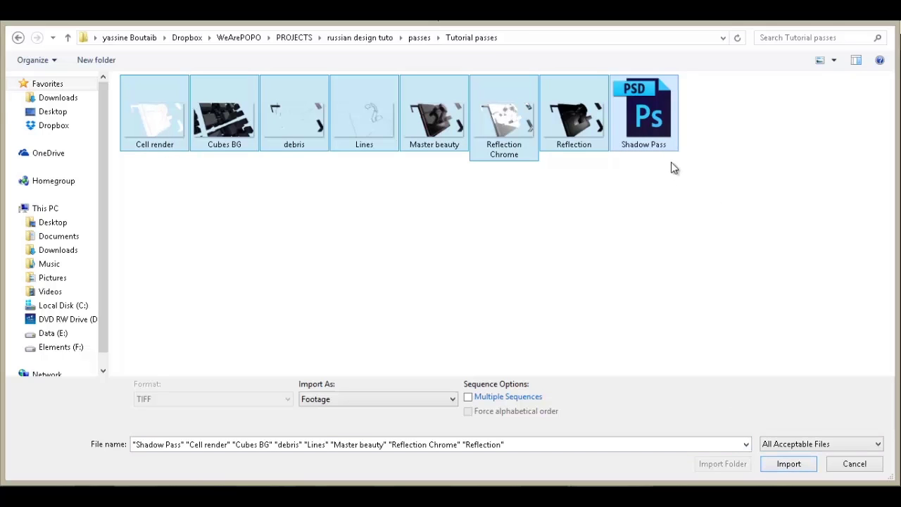
pyautogui.keyDown('ctrl'); pyautogui.click(652, 130); pyautogui.keyUp('ctrl')
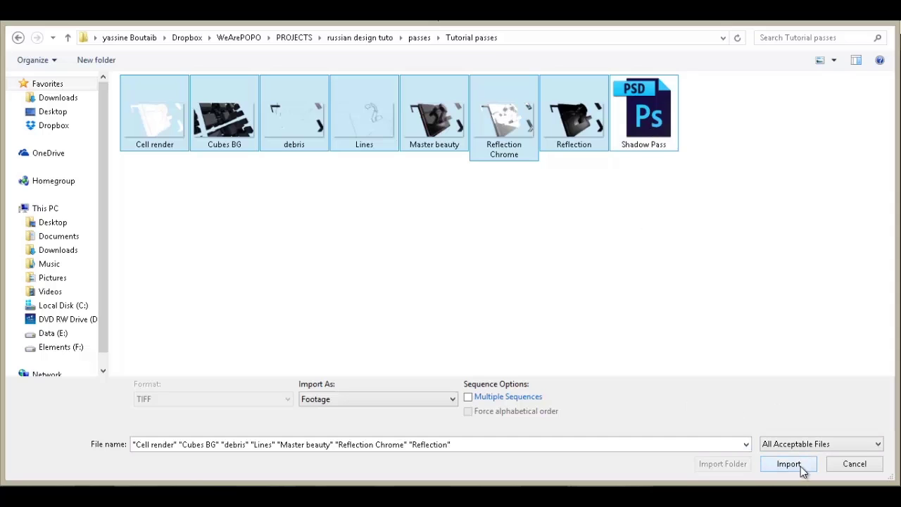
pyautogui.keyDown('ctrl'); pyautogui.click(634, 121); pyautogui.keyUp('ctrl')
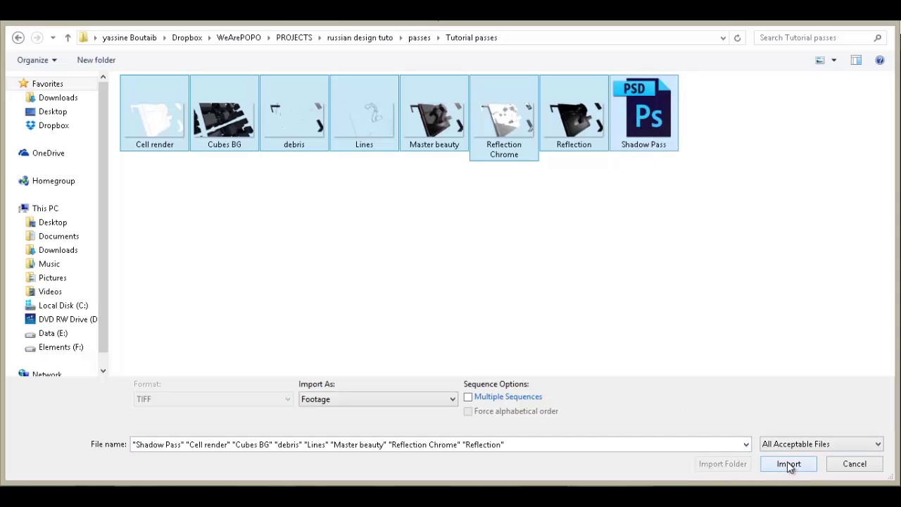
pyautogui.click(789, 465)
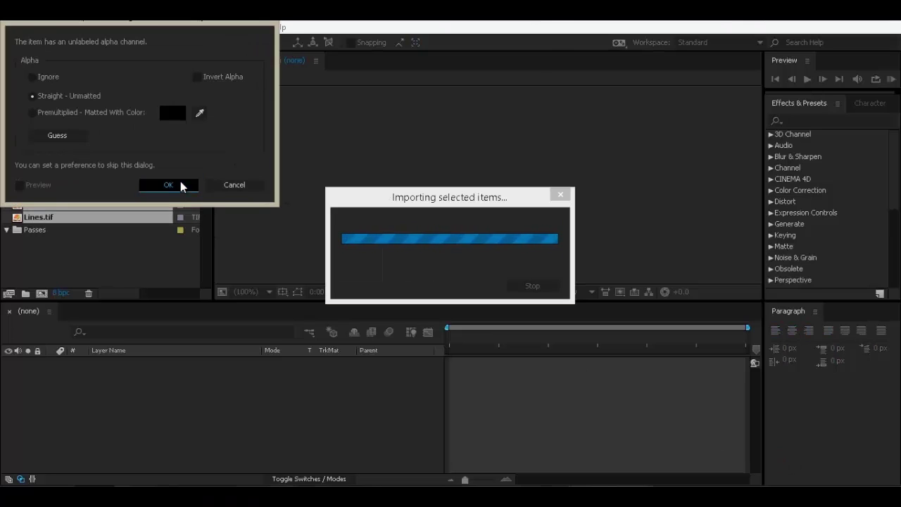
pyautogui.click(169, 185)
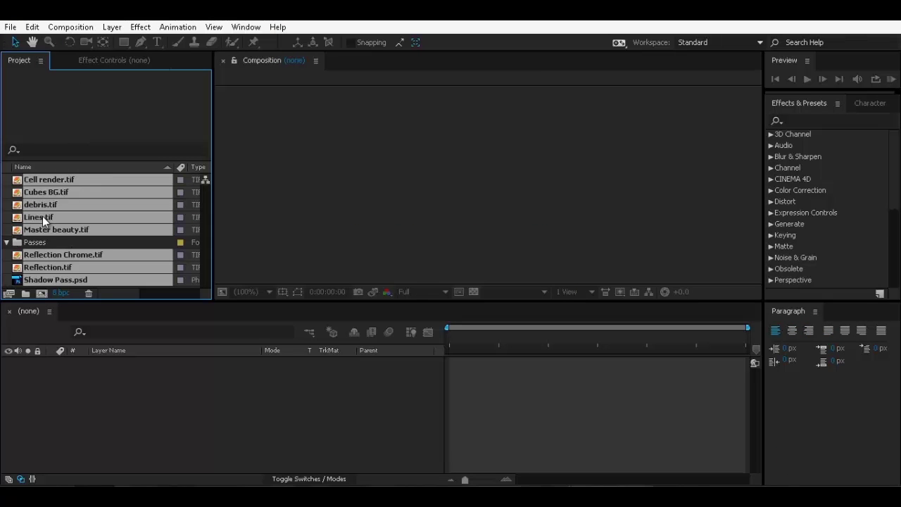
# Step: Move the imported pass files into the Passes folder and expand it to show its contents
pyautogui.moveTo(37, 240); pyautogui.dragTo(39, 241)
pyautogui.click(7, 181)
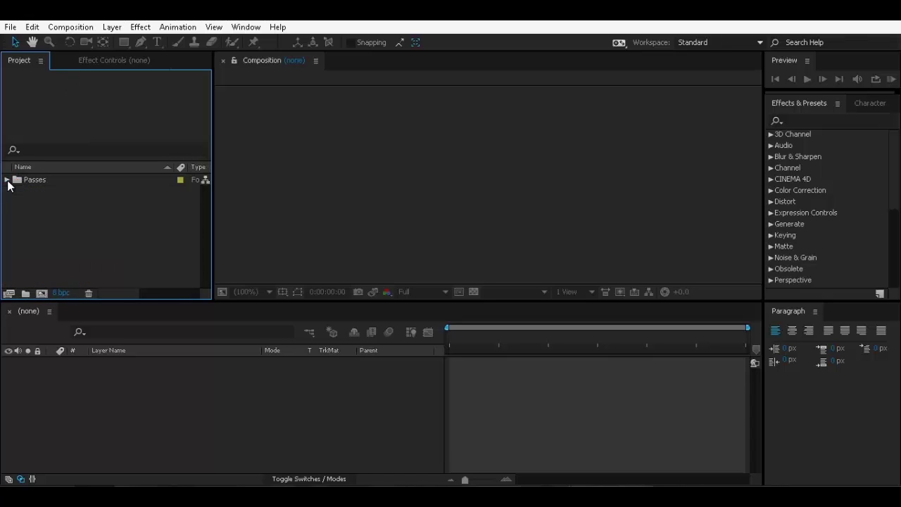
pyautogui.click(6, 181)
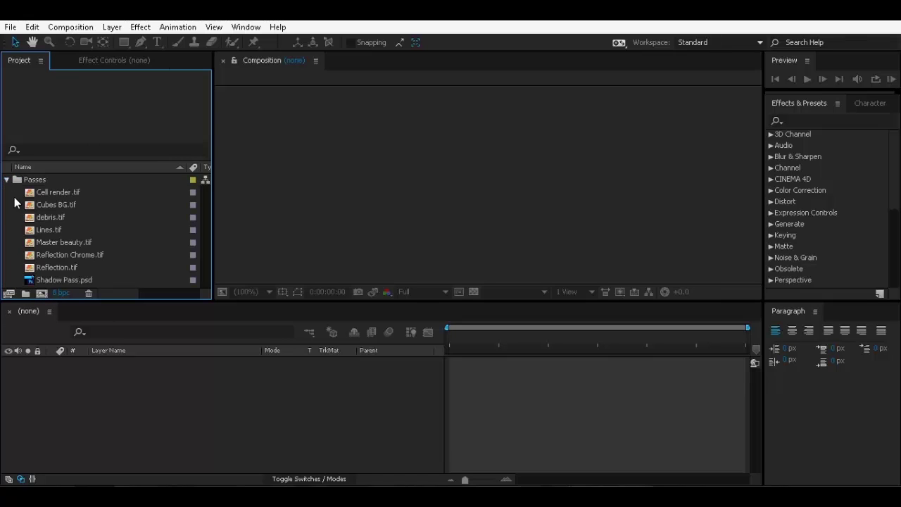
# Step: Preview each footage file in the Passes folder from Cell render to Shadow Pass, close the footage viewer and collapse the folder
pyautogui.click(43, 190)
pyautogui.doubleClick(54, 188)
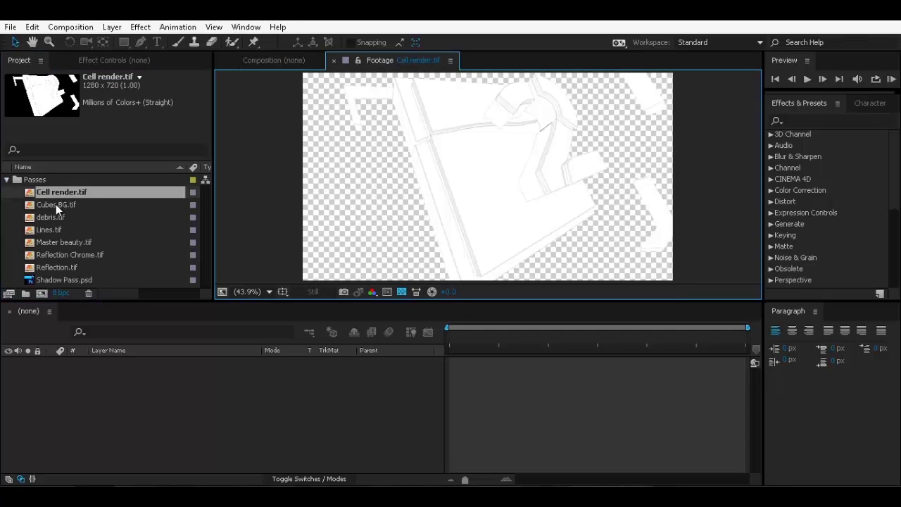
pyautogui.doubleClick(56, 204)
pyautogui.doubleClick(62, 218)
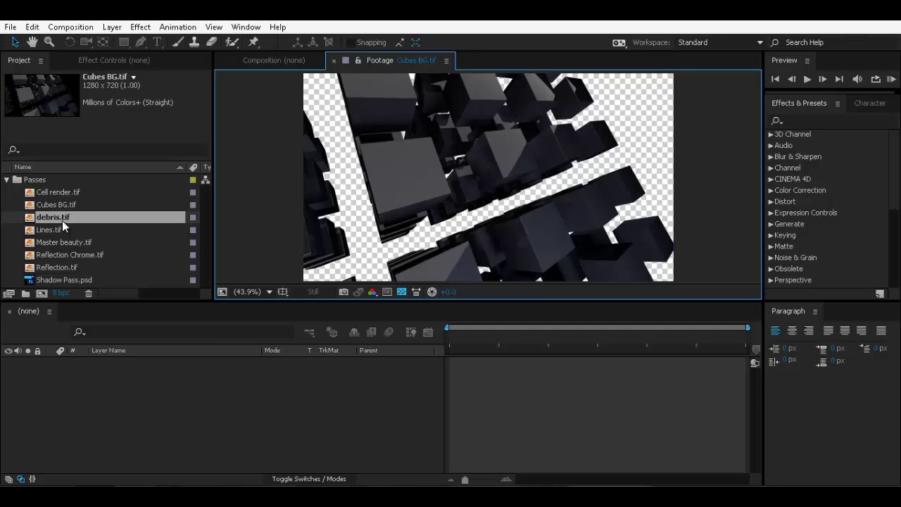
pyautogui.doubleClick(59, 231)
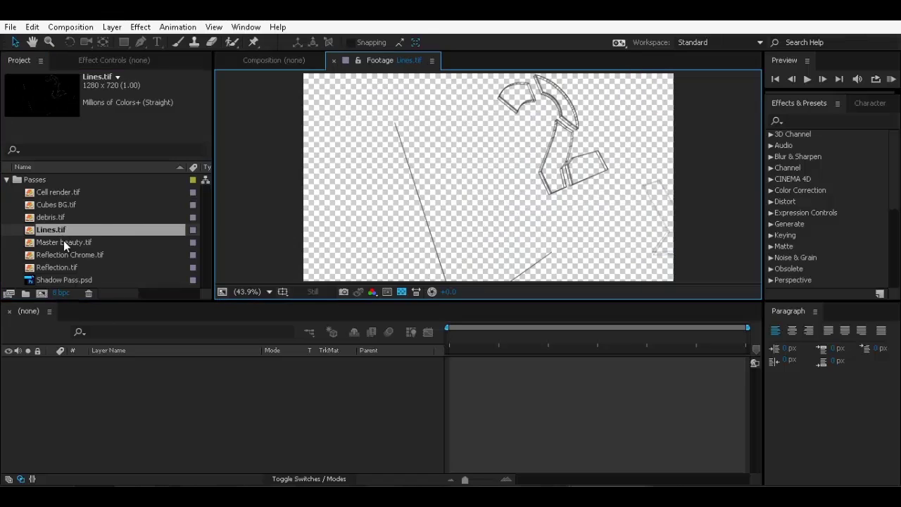
pyautogui.doubleClick(64, 242)
pyautogui.doubleClick(71, 255)
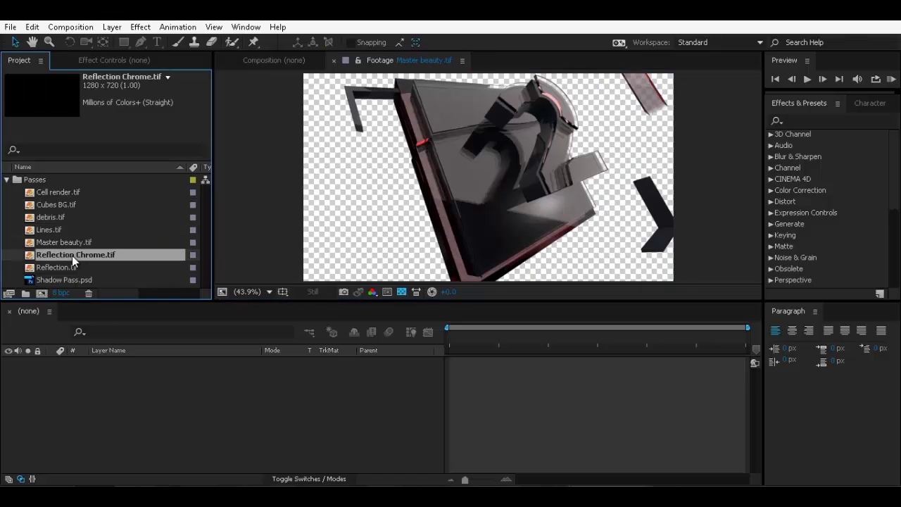
pyautogui.doubleClick(87, 270)
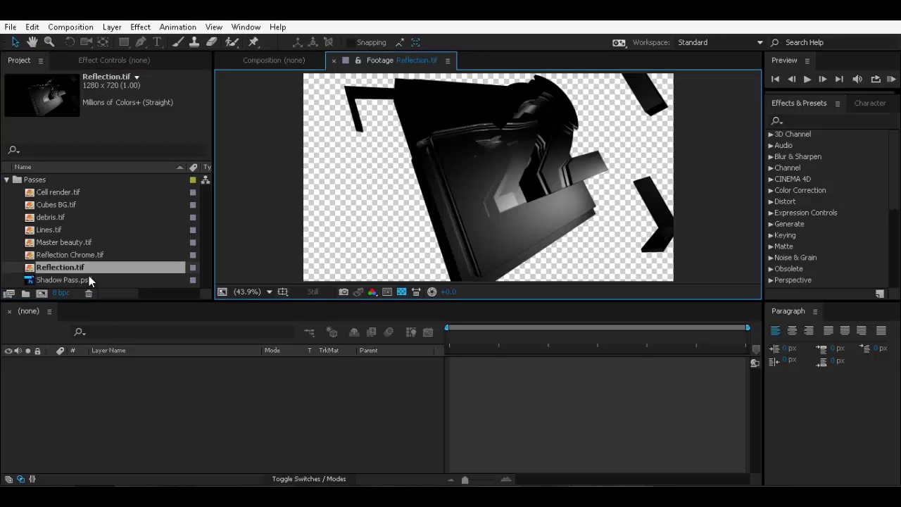
pyautogui.doubleClick(88, 278)
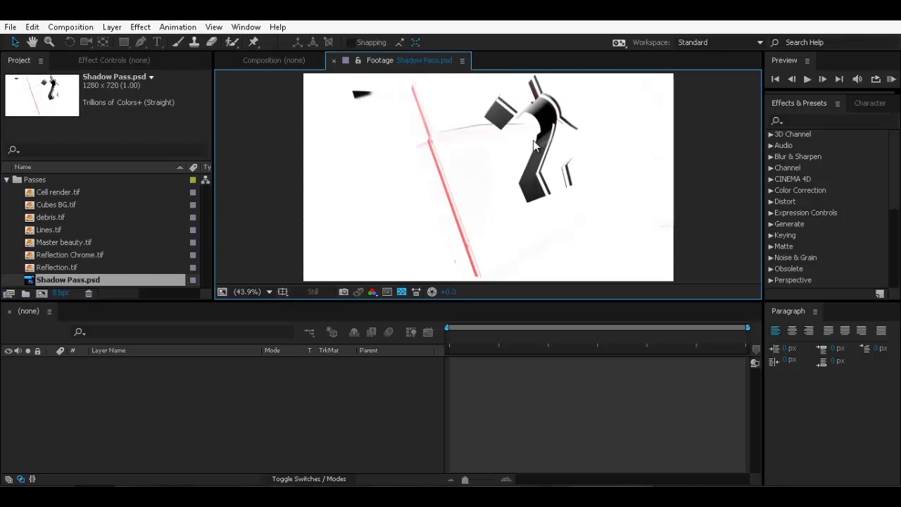
pyautogui.click(334, 60)
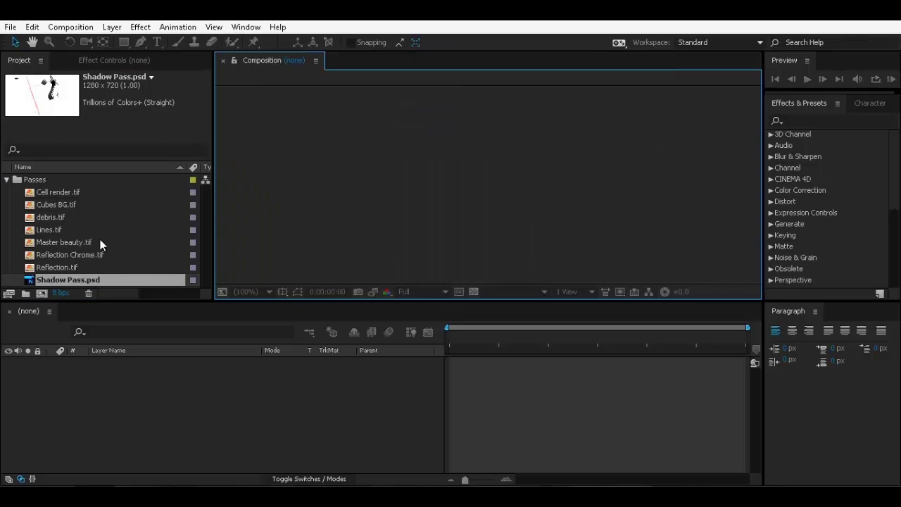
pyautogui.click(7, 181)
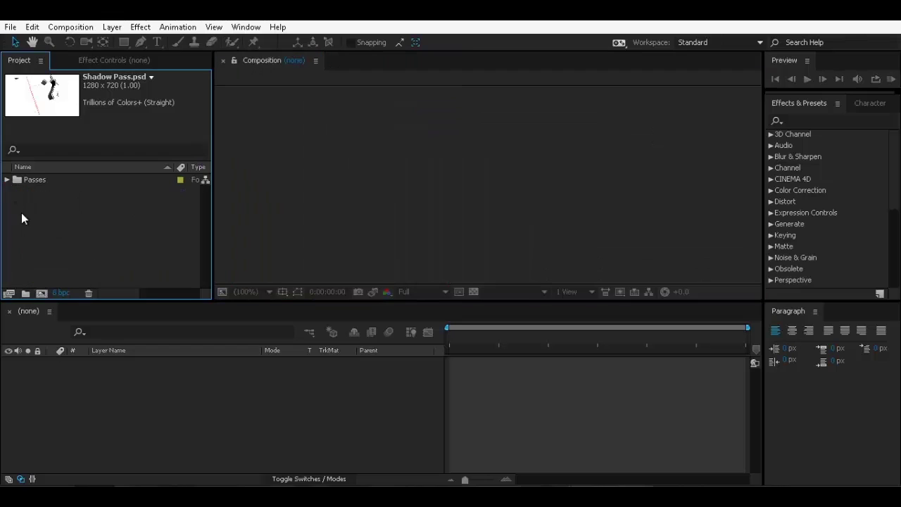
pyautogui.click(28, 212)
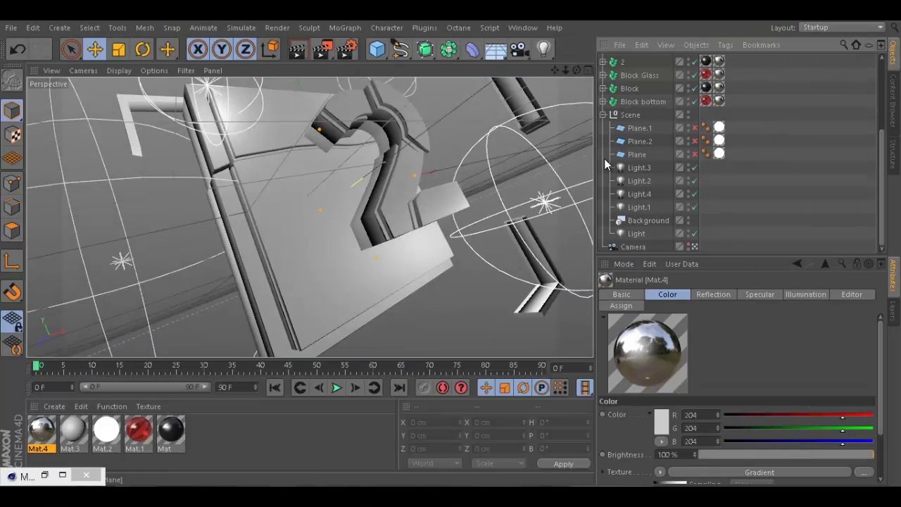
# Step: Switch to Cinema 4D, select the Camera, collapse the Scene group and show the compositing project file options in the render save settings
pyautogui.click(647, 246)
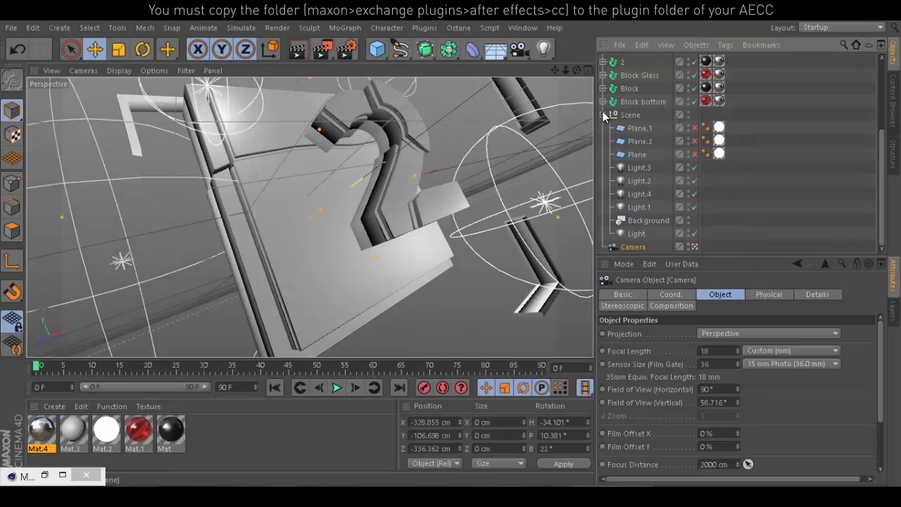
pyautogui.click(602, 114)
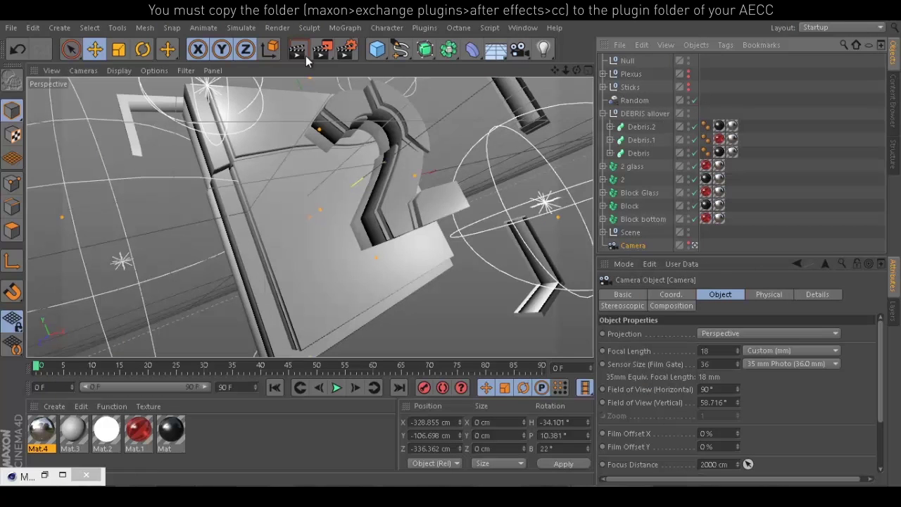
pyautogui.click(346, 51)
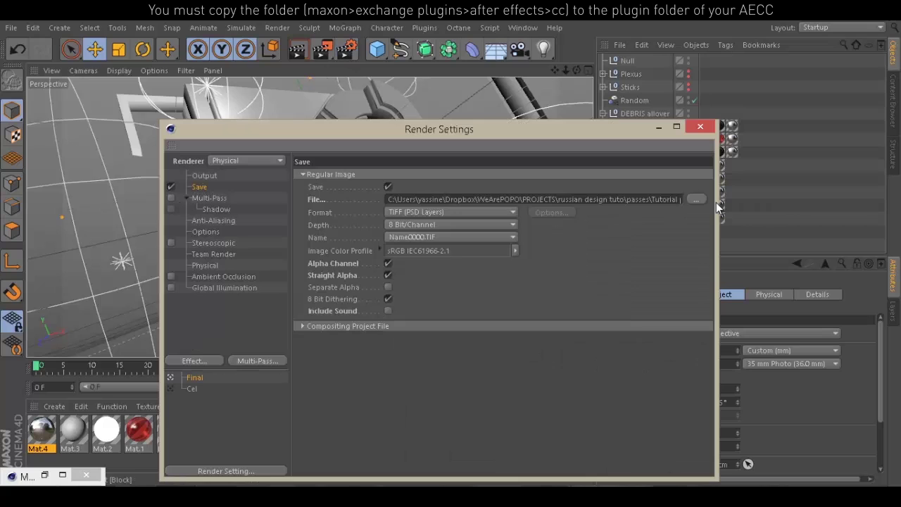
pyautogui.moveTo(635, 199); pyautogui.dragTo(715, 203)
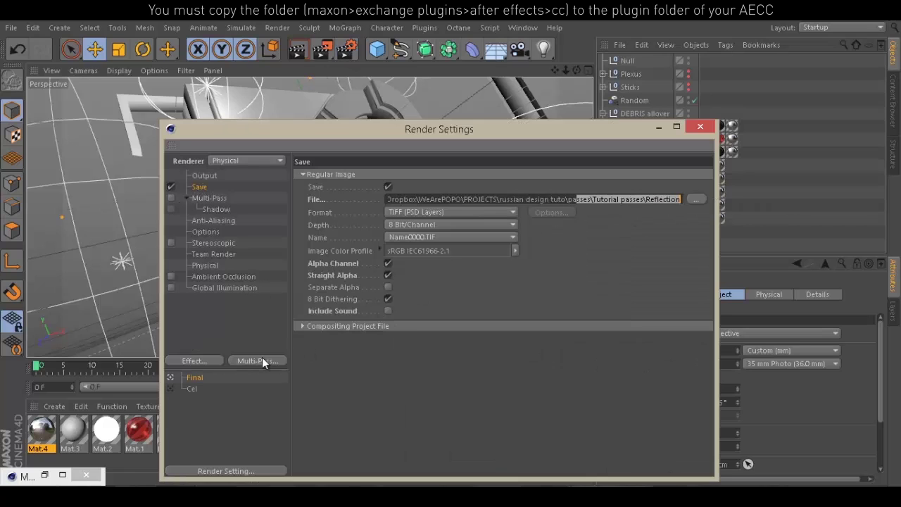
pyautogui.click(302, 326)
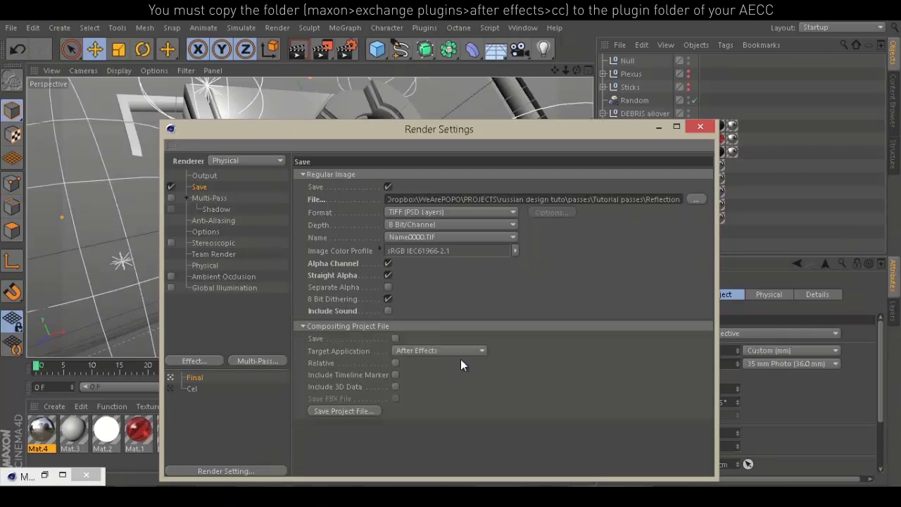
# Step: Enable saving a compositing project file for After Effects with Relative and Include 3D Data on, leaving regular image saving enabled
pyautogui.click(396, 339)
pyautogui.click(388, 185)
pyautogui.click(388, 186)
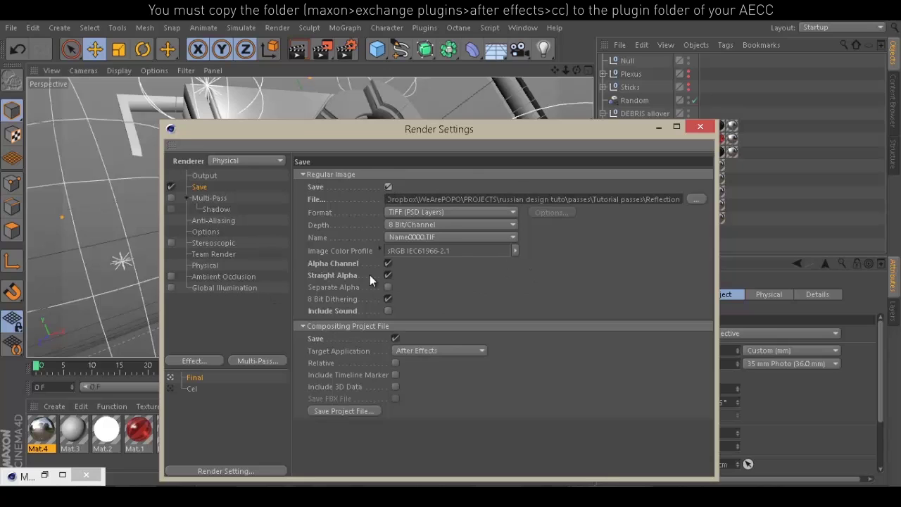
pyautogui.click(395, 363)
pyautogui.click(395, 386)
# Step: Save the compositing project file as "camera for after effects" in the Tutorial passes folder
pyautogui.click(324, 411)
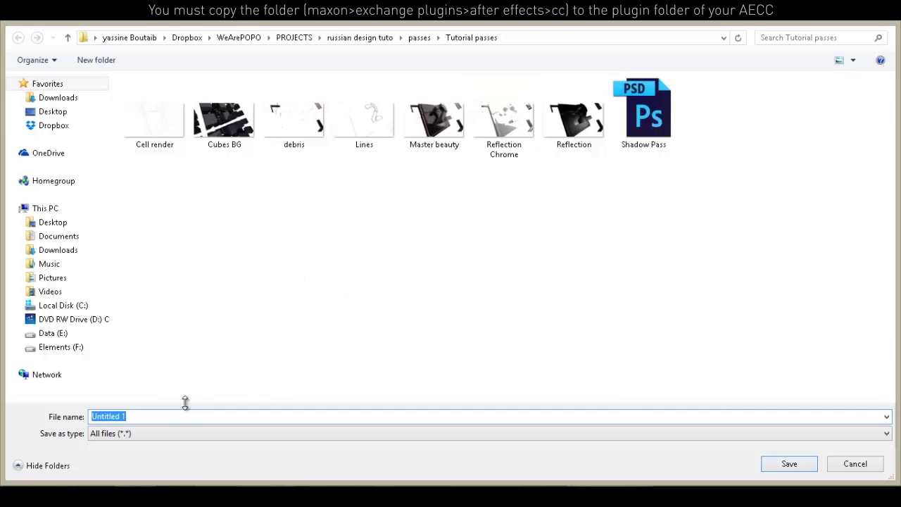
pyautogui.write('AEC')
pyautogui.write(' for')
pyautogui.press('BackSpace')
pyautogui.press('BackSpace')
pyautogui.press('BackSpace')
pyautogui.press('BackSpace')
pyautogui.press('BackSpace')
pyautogui.write('camera for after effects')
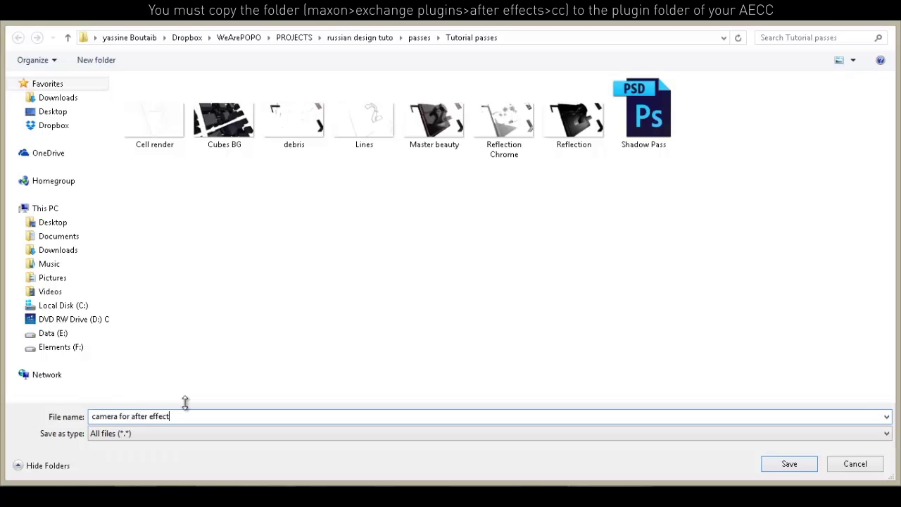
pyautogui.press('Return')
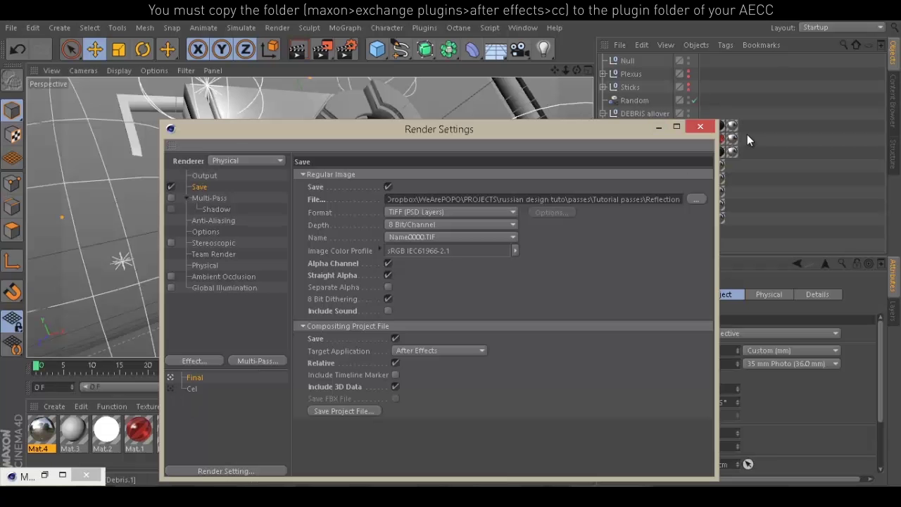
# Step: Close the render settings and quit Cinema 4D without saving changes to either open project
pyautogui.click(700, 127)
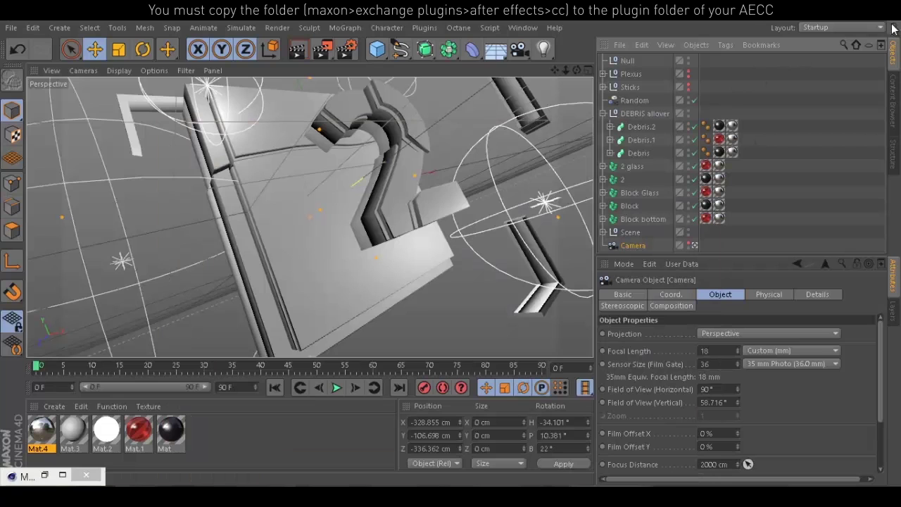
pyautogui.click(879, 21)
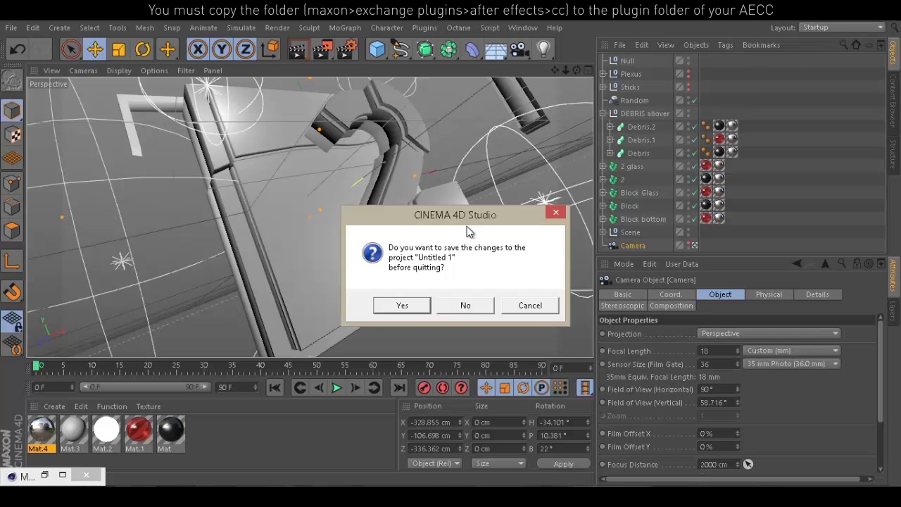
pyautogui.click(465, 308)
pyautogui.click(470, 308)
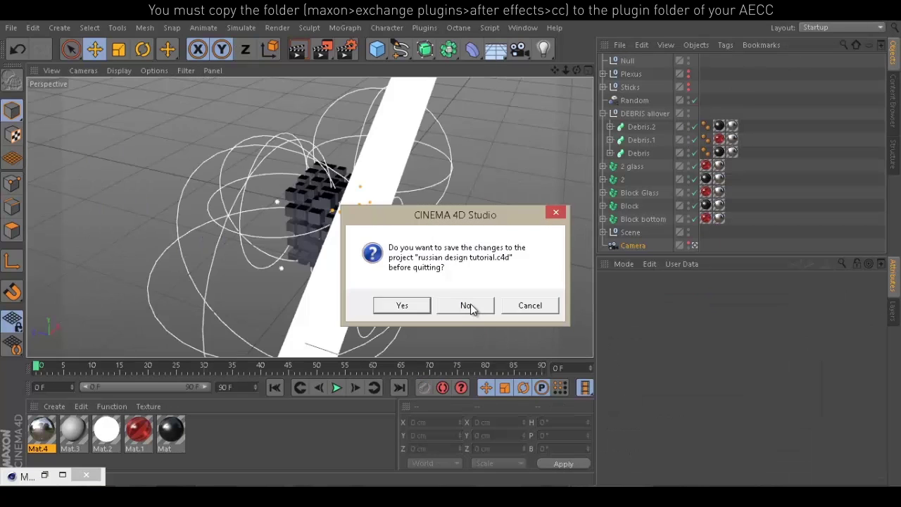
pyautogui.click(468, 305)
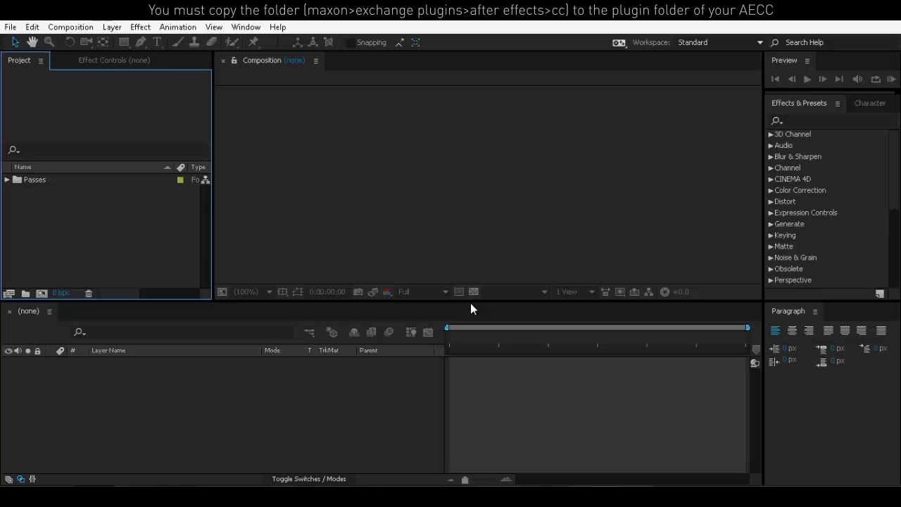
# Step: Import "camera for after effects.aec" from the Tutorial passes folder, expand the imported Reflection folder and open its Reflection composition
pyautogui.doubleClick(48, 221)
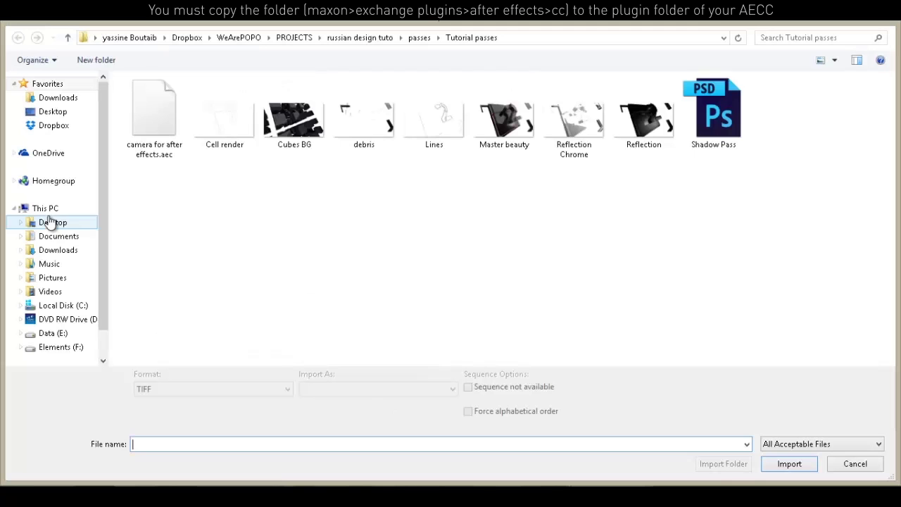
pyautogui.doubleClick(161, 127)
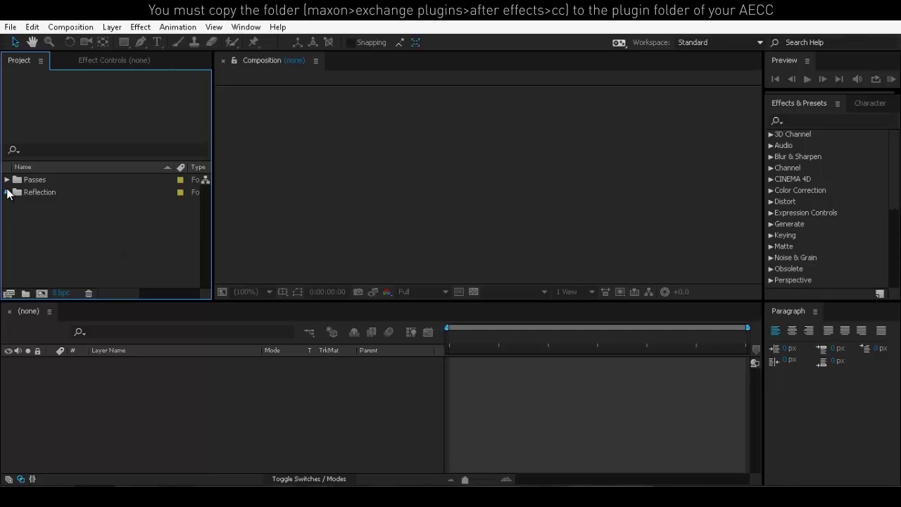
pyautogui.click(6, 193)
pyautogui.click(50, 204)
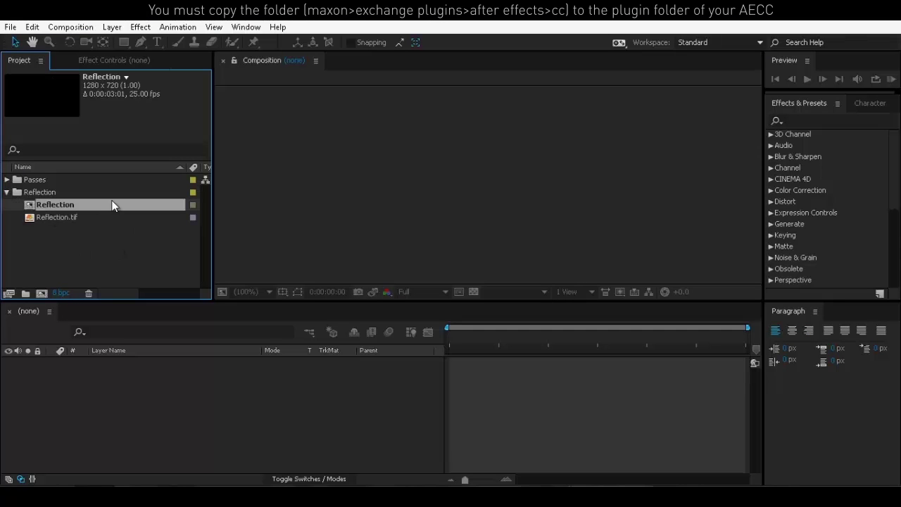
pyautogui.doubleClick(49, 205)
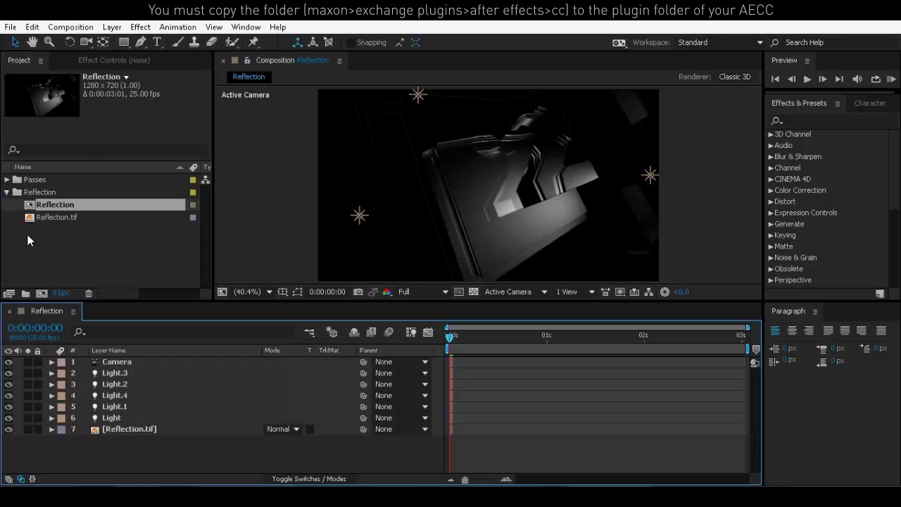
# Step: Delete all light layers and the Reflection.tif layer from the Reflection composition, keeping only the Camera
pyautogui.click(119, 372)
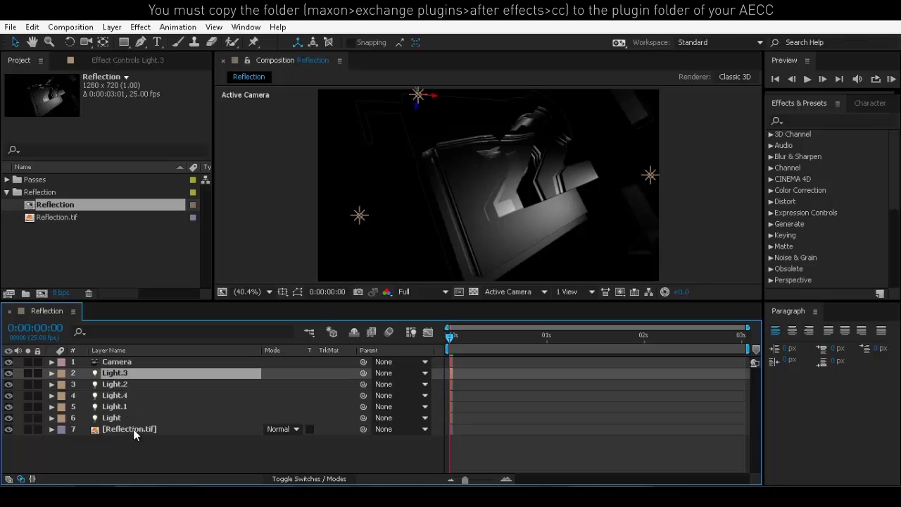
pyautogui.keyDown('shift'); pyautogui.click(134, 429); pyautogui.keyUp('shift')
pyautogui.press('Delete')
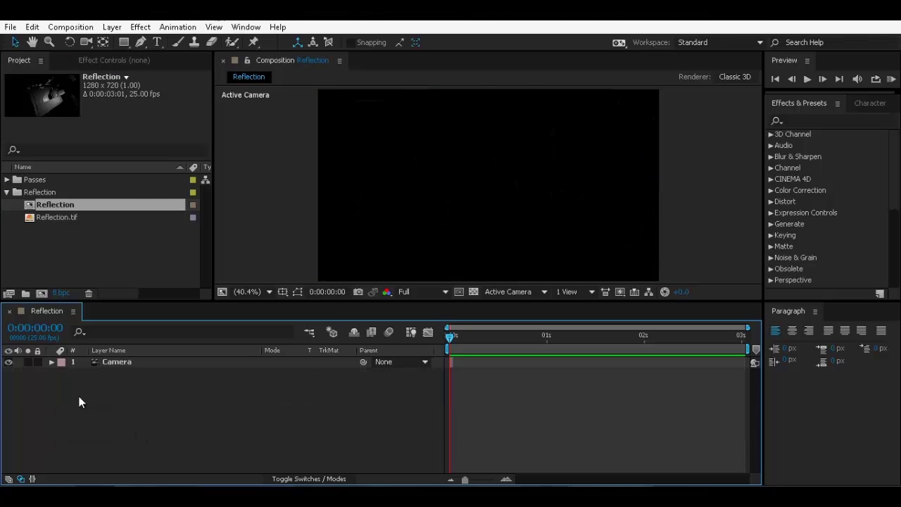
# Step: Set the Reflection composition's duration to a single frame, 0:00:00:01
pyautogui.click(117, 362)
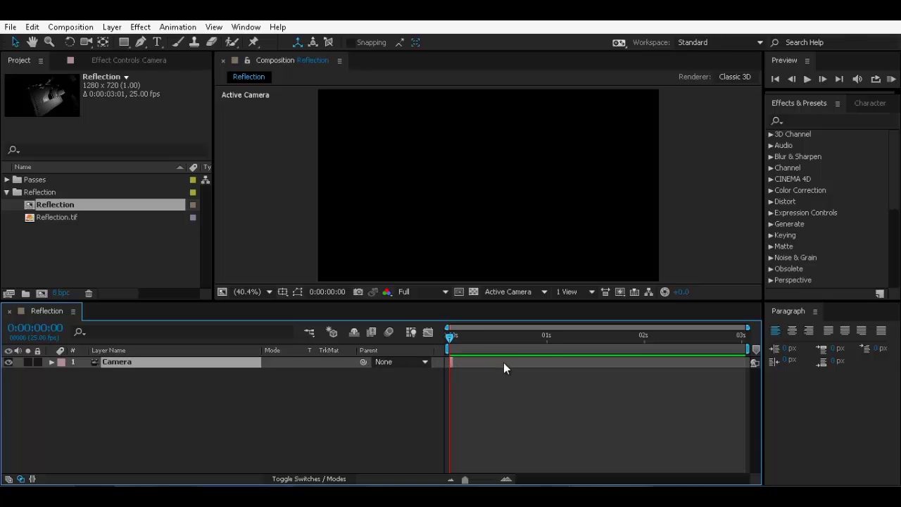
pyautogui.hotkey('ctrl', 'k')
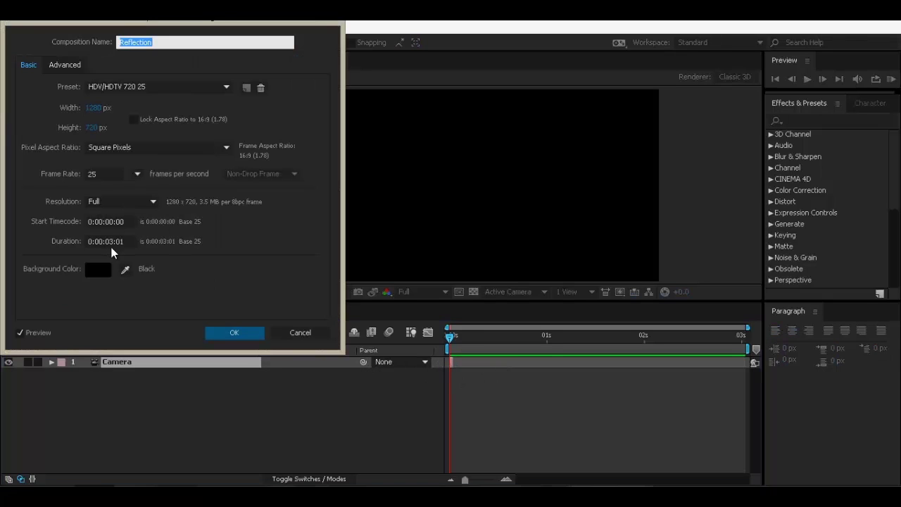
pyautogui.click(112, 241)
pyautogui.press('BackSpace')
pyautogui.write('0')
pyautogui.press('Return')
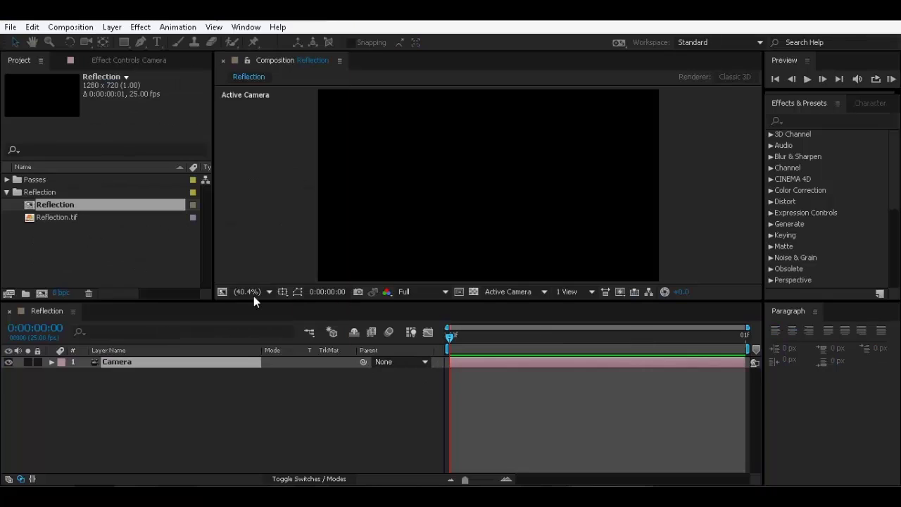
pyautogui.click(474, 384)
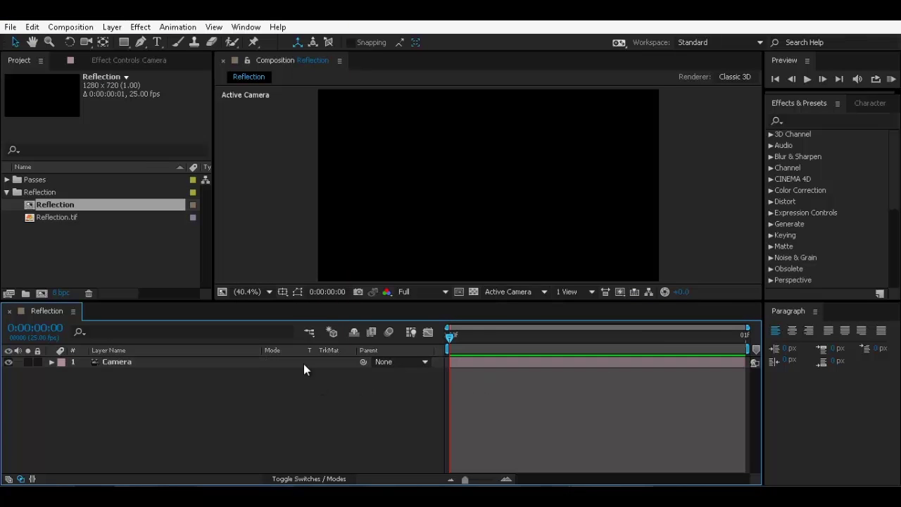
# Step: Delete the imported Reflection.tif footage from the Reflection folder in the project
pyautogui.click(43, 220)
pyautogui.click(49, 219)
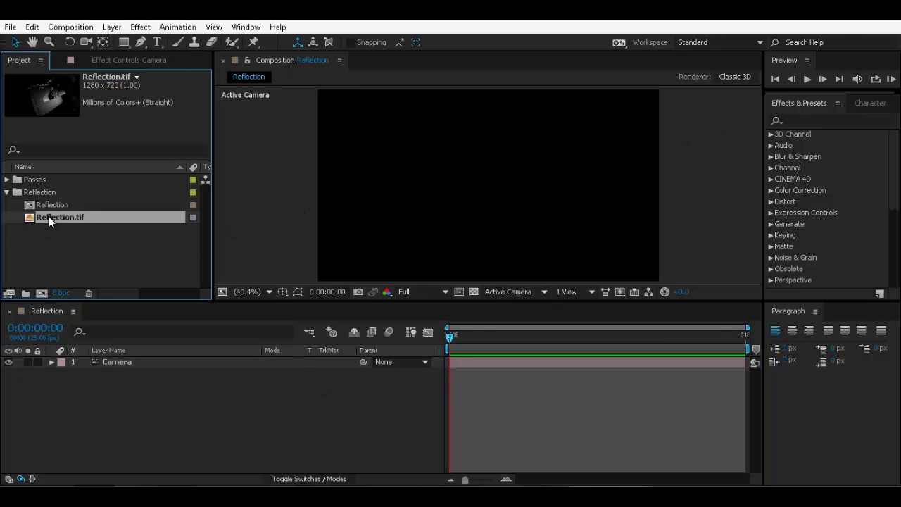
pyautogui.press('Delete')
# Step: Rename the imported Reflection folder as "Compositions"
pyautogui.click(31, 190)
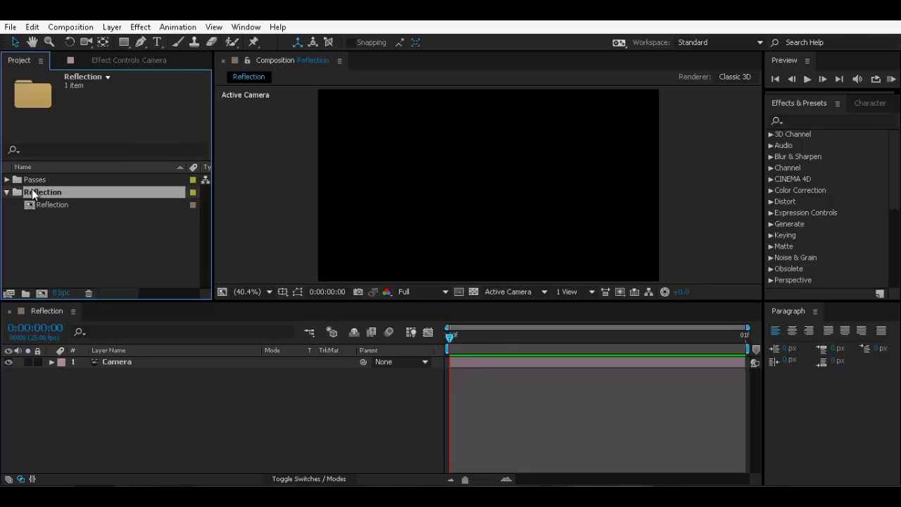
pyautogui.press('Return')
pyautogui.write('Compos')
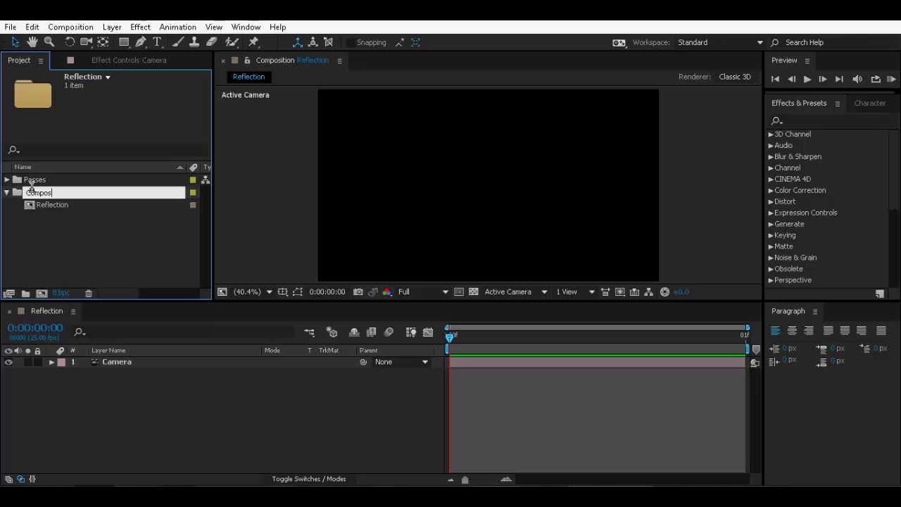
pyautogui.write('itions')
pyautogui.press('Return')
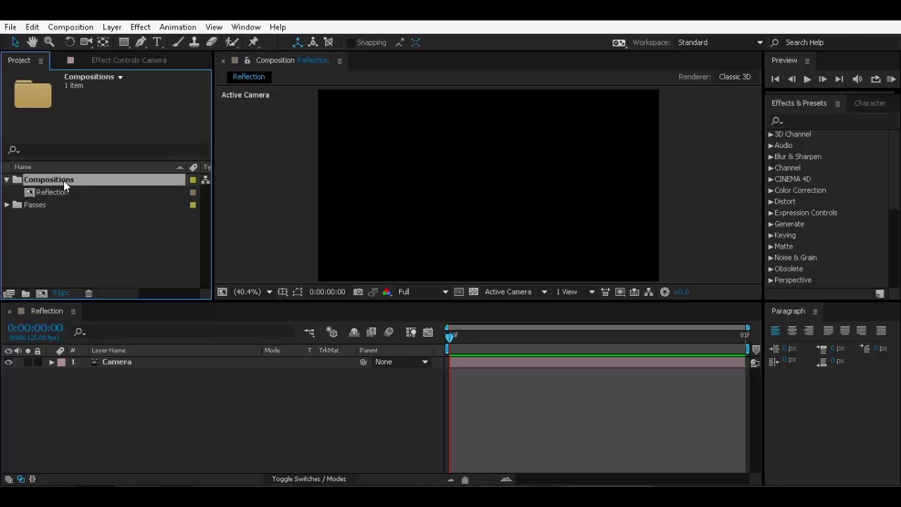
# Step: Rename the Reflection composition as "Compos" and deselect it
pyautogui.click(54, 194)
pyautogui.press('Return')
pyautogui.write('Com')
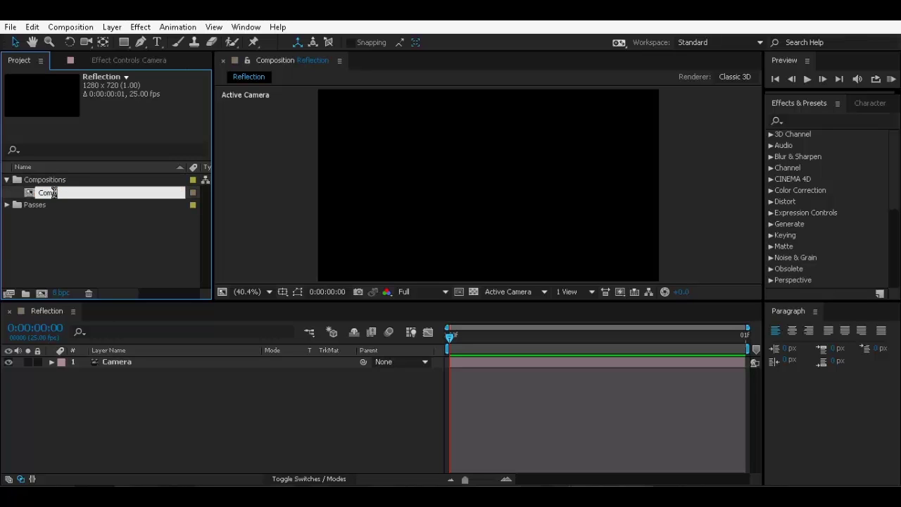
pyautogui.write('pos')
pyautogui.press('Return')
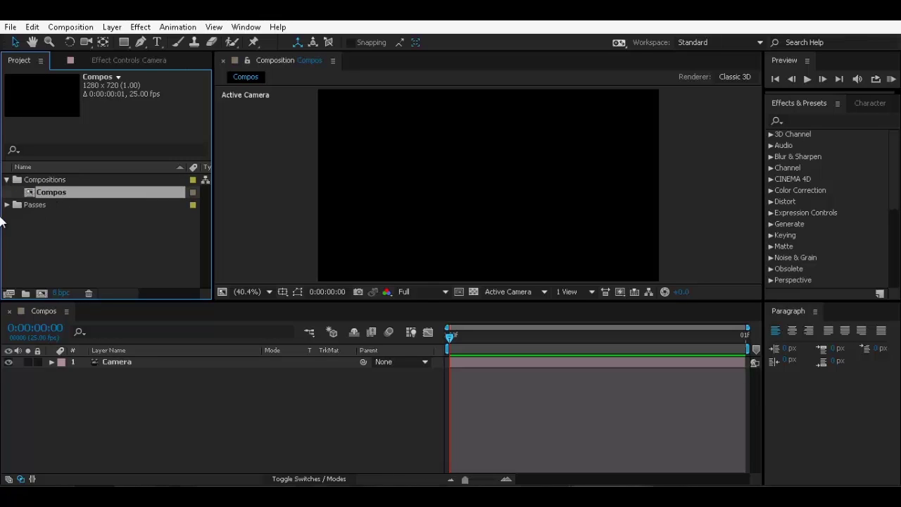
pyautogui.click(51, 243)
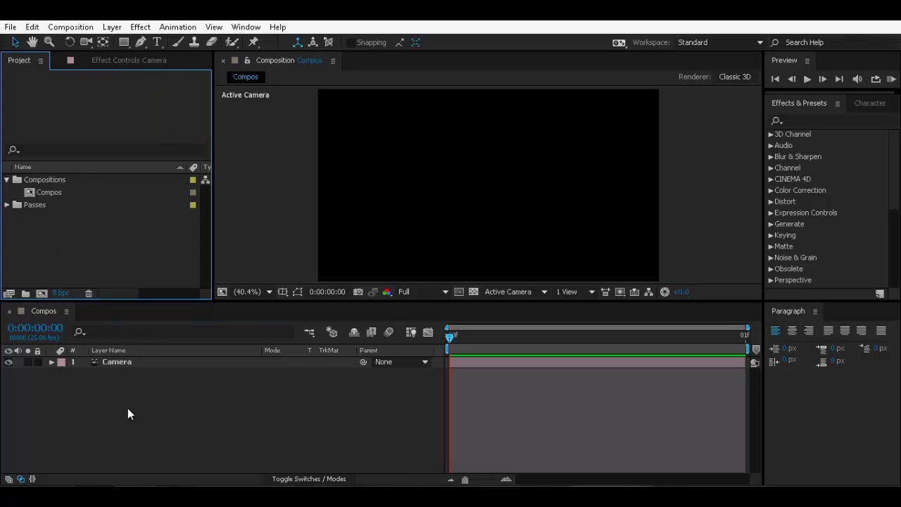
# Step: Add a rectangle shape layer that fills the whole Compos frame
pyautogui.click(127, 414)
pyautogui.click(39, 246)
pyautogui.click(123, 43)
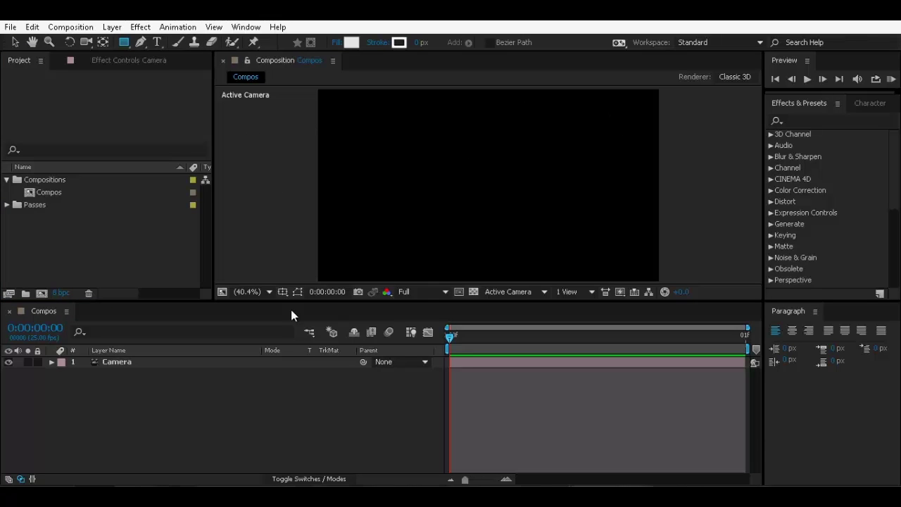
pyautogui.click(209, 420)
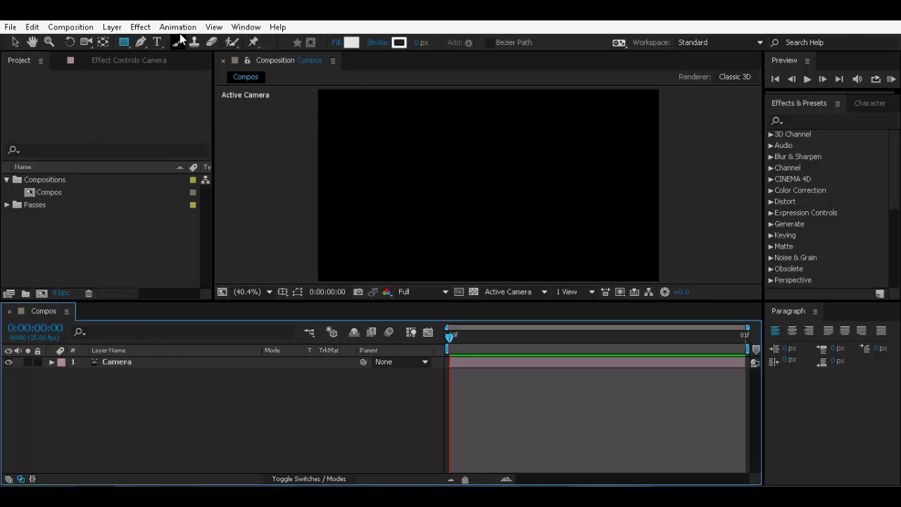
pyautogui.doubleClick(126, 40)
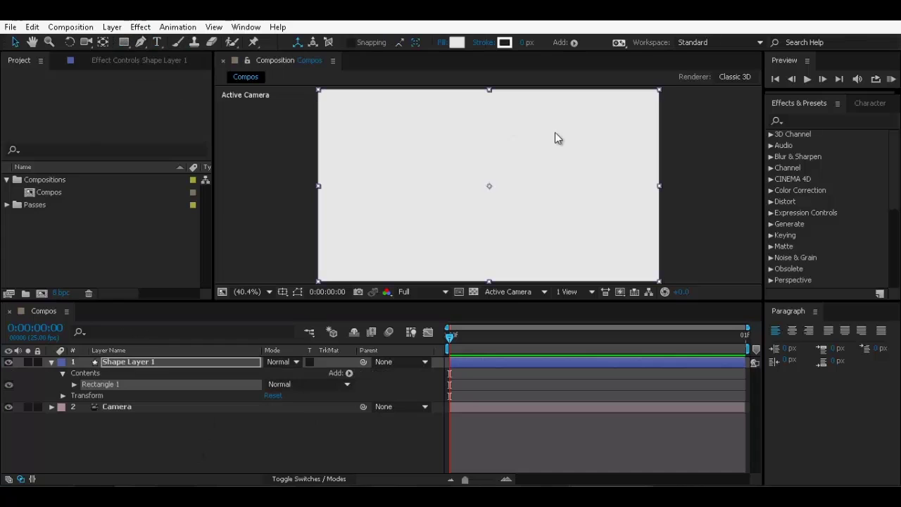
# Step: Find the Gradient Ramp effect and apply it to the rectangle shape layer
pyautogui.click(845, 120)
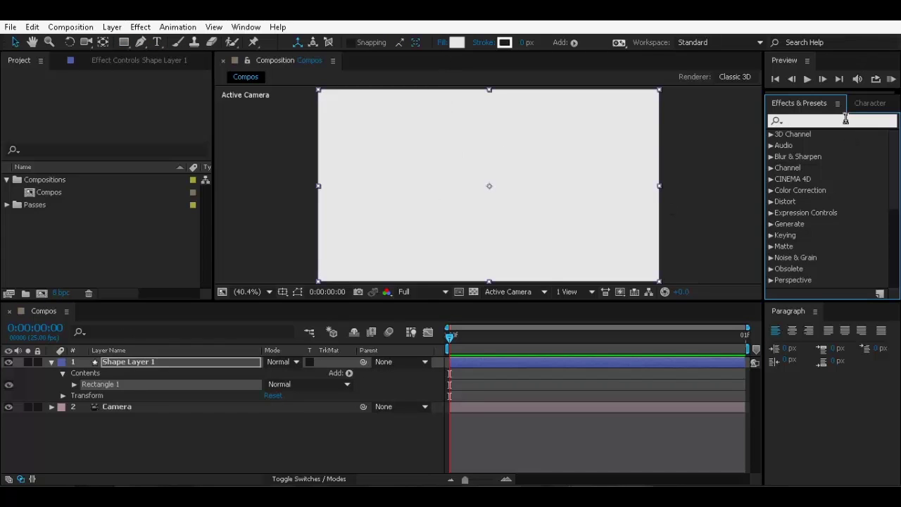
pyautogui.write('gradi')
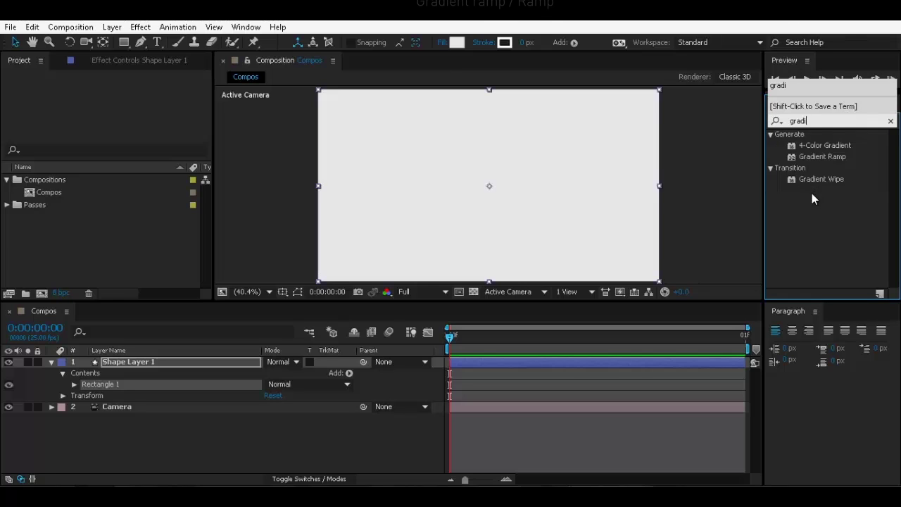
pyautogui.click(828, 156)
pyautogui.doubleClick(836, 155)
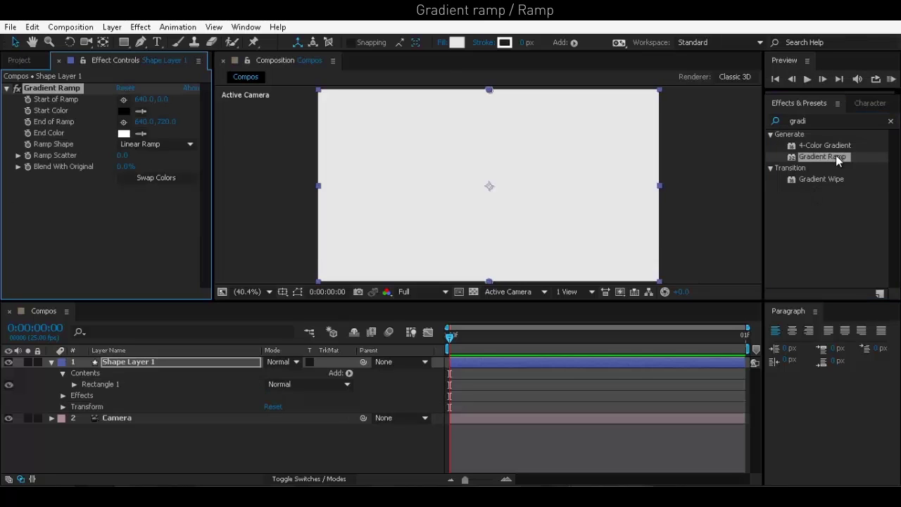
# Step: Change the gradient to Radial Ramp, placing its start at about 254, 371 and its end at about 850, 470
pyautogui.click(150, 145)
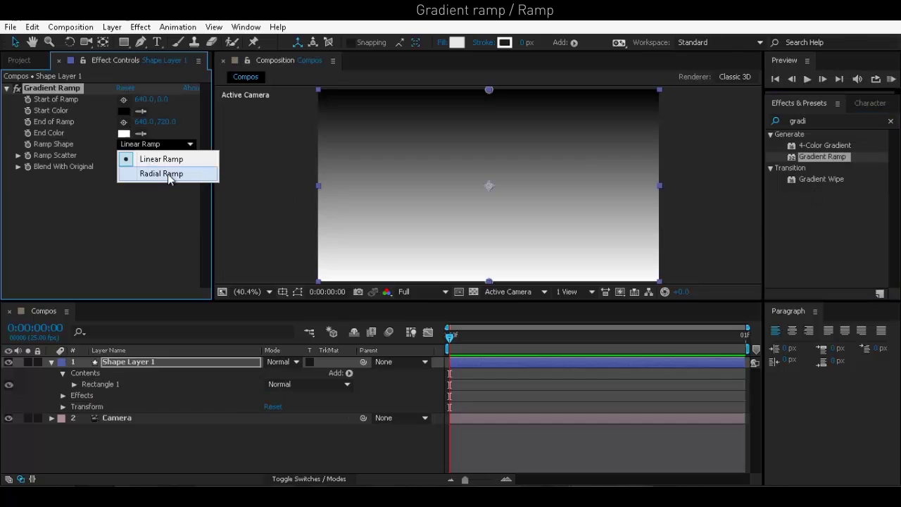
pyautogui.click(171, 174)
pyautogui.moveTo(490, 90); pyautogui.dragTo(386, 186)
pyautogui.moveTo(486, 283); pyautogui.dragTo(536, 215)
pyautogui.moveTo(386, 187)
pyautogui.mouseDown()
pyautogui.moveTo(394, 187)
pyautogui.moveTo(380, 191)
pyautogui.mouseUp()
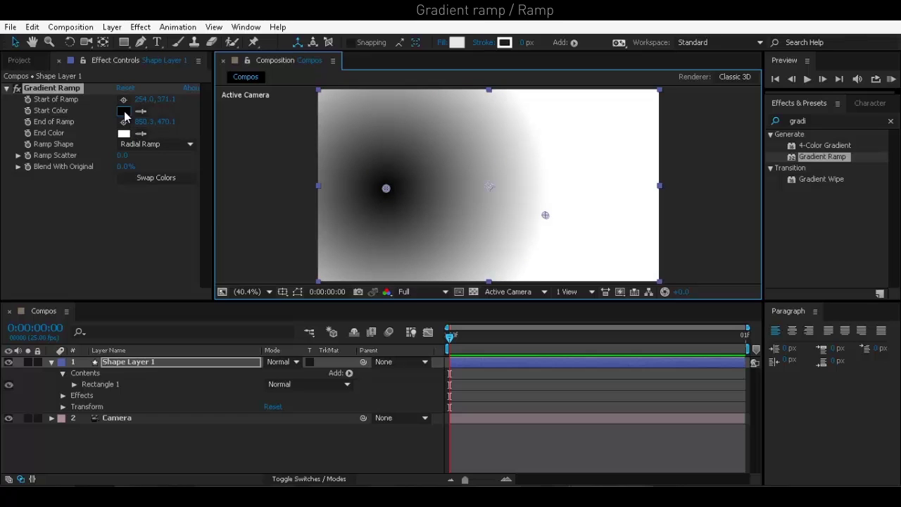
# Step: Set the ramp's start color to a medium grey and its end color to dark grey 1A1A1A
pyautogui.click(124, 110)
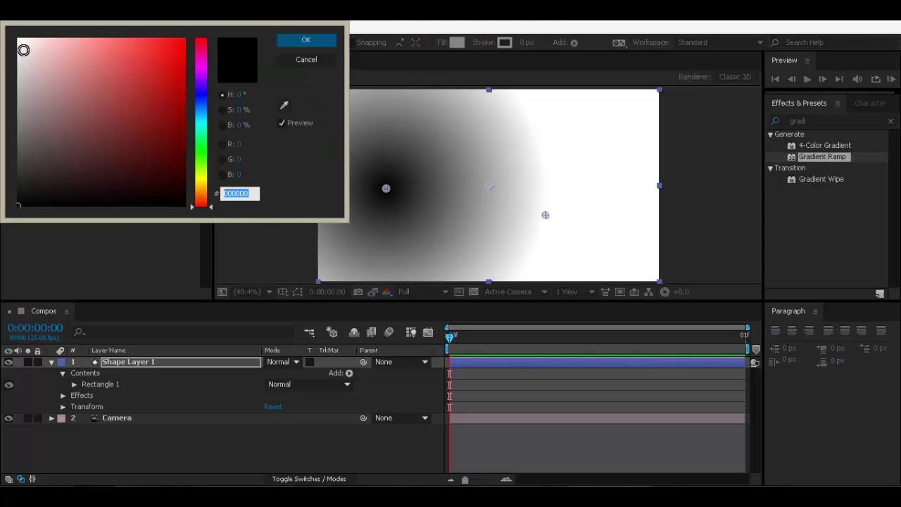
pyautogui.moveTo(24, 45); pyautogui.dragTo(6, 130)
pyautogui.click(300, 45)
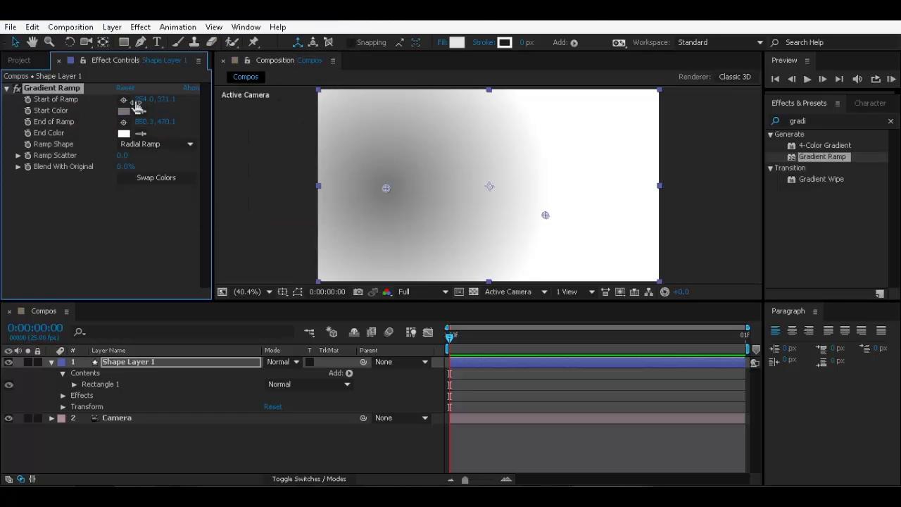
pyautogui.click(124, 133)
pyautogui.moveTo(24, 131)
pyautogui.mouseDown()
pyautogui.moveTo(4, 150)
pyautogui.moveTo(3, 189)
pyautogui.mouseUp()
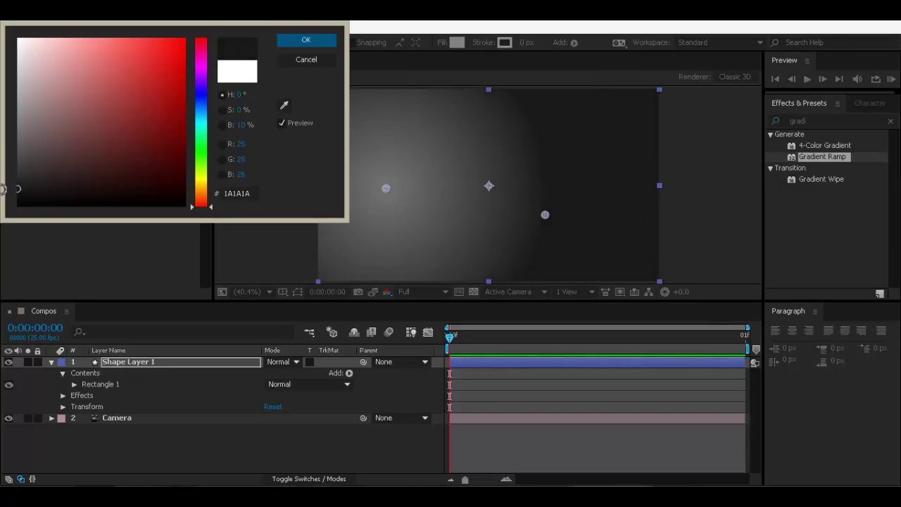
pyautogui.click(303, 40)
pyautogui.click(376, 396)
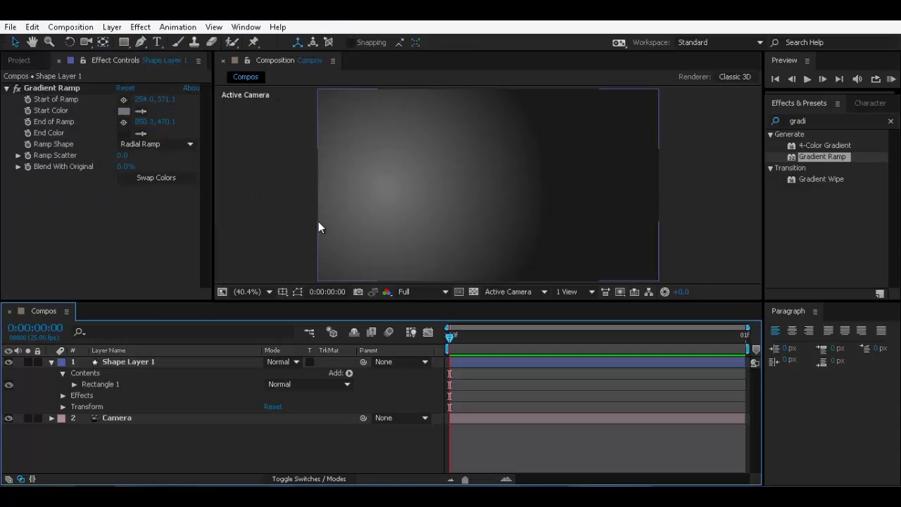
# Step: Move the Gradient Ramp's start point slightly toward the frame's centre, to about 328, 349
pyautogui.click(104, 93)
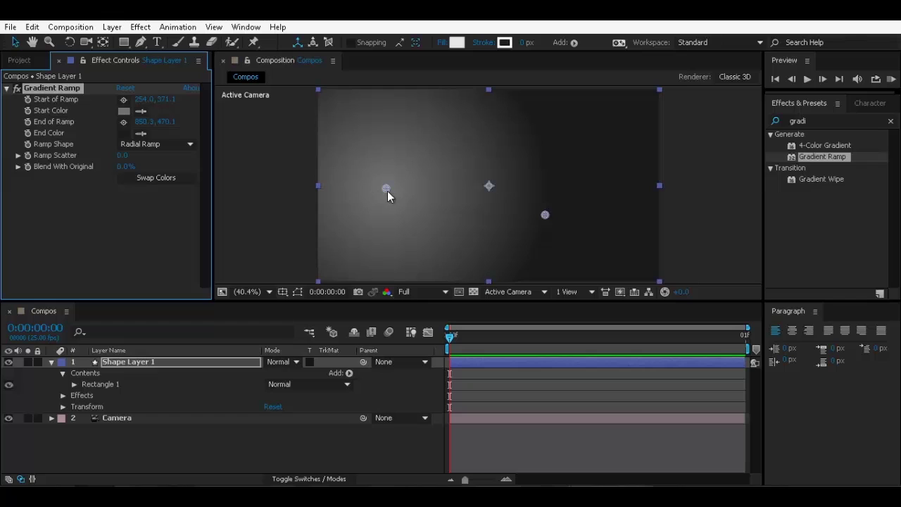
pyautogui.moveTo(388, 191); pyautogui.dragTo(407, 184)
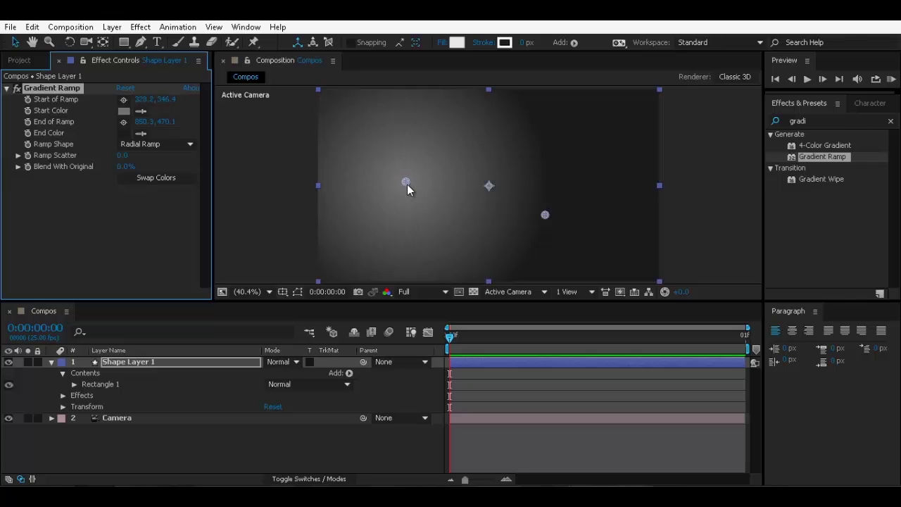
pyautogui.click(96, 448)
# Step: Collapse the shape layer, move it below the Camera, rename it "BG" and show the project items again
pyautogui.click(51, 363)
pyautogui.moveTo(114, 362); pyautogui.dragTo(107, 415)
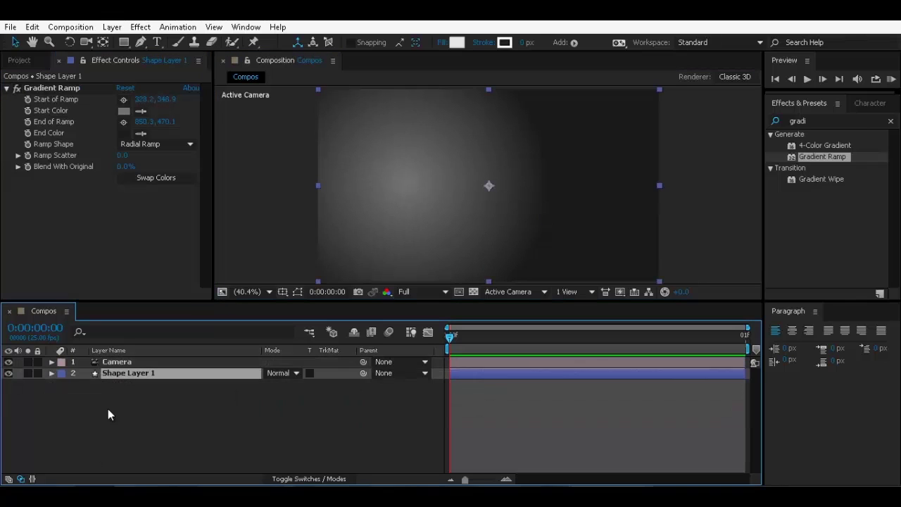
pyautogui.press('Return')
pyautogui.write('B')
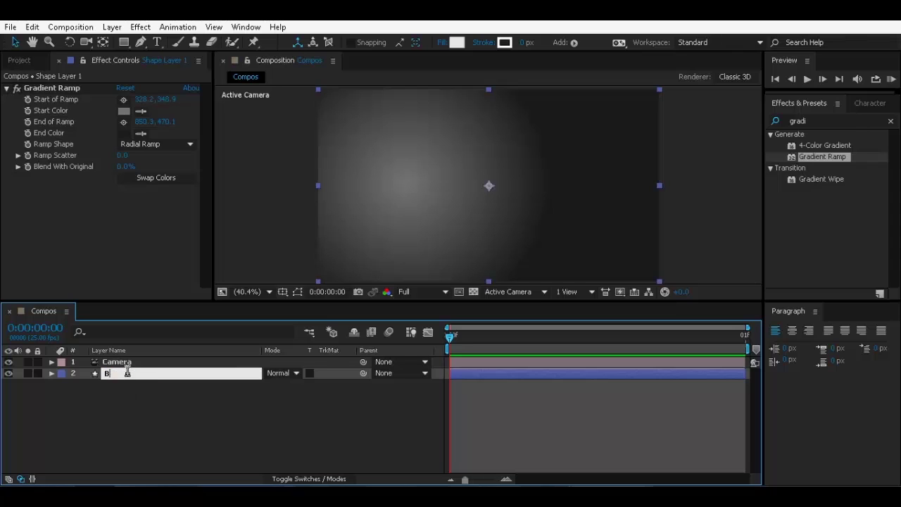
pyautogui.write('G')
pyautogui.press('Return')
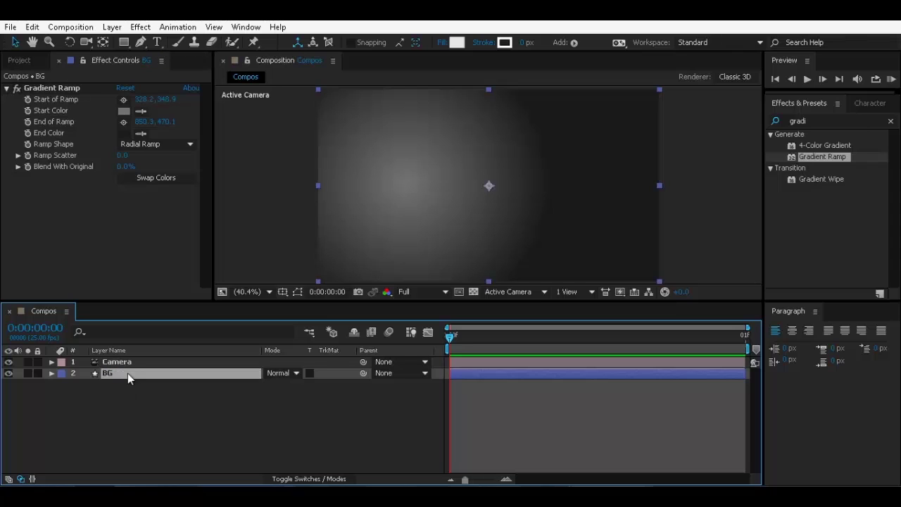
pyautogui.click(19, 62)
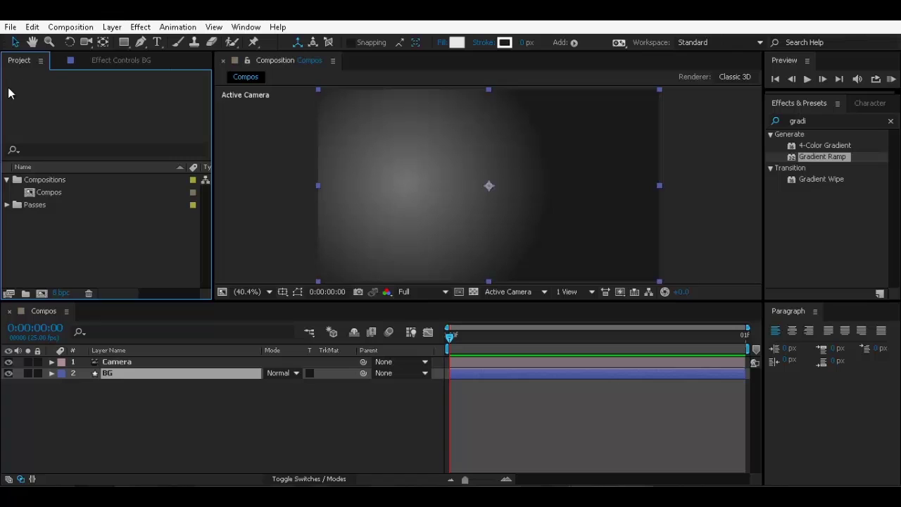
# Step: Collapse the Compositions folder, open the Passes folder and place Cubes BG.tif between the Camera and BG layers
pyautogui.click(7, 179)
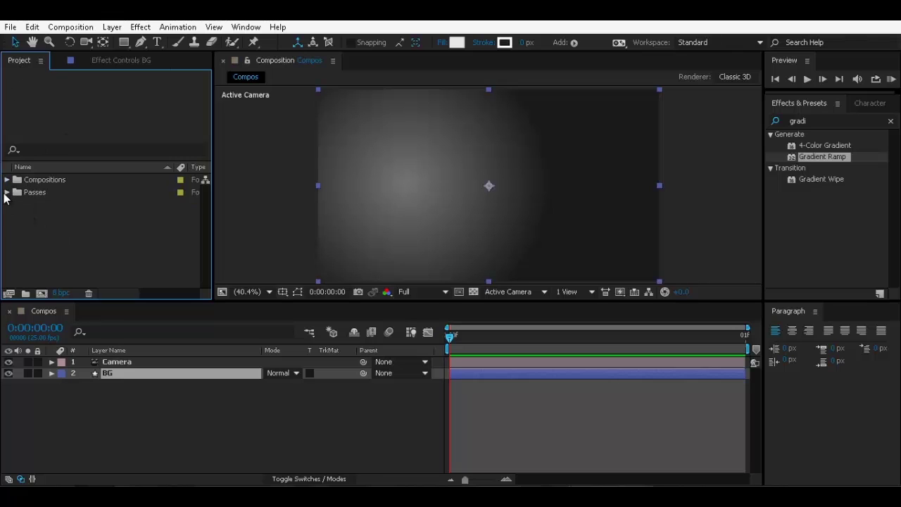
pyautogui.click(6, 192)
pyautogui.moveTo(51, 209); pyautogui.dragTo(145, 366)
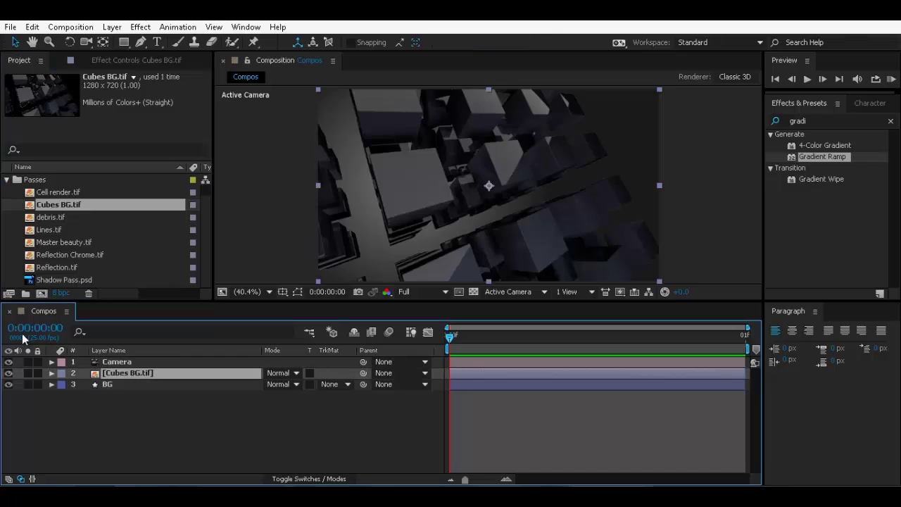
# Step: Add the Master beauty.tif pass above the Cubes BG layer and compare the frame with Cubes BG hidden and shown
pyautogui.click(46, 229)
pyautogui.click(59, 243)
pyautogui.moveTo(59, 241); pyautogui.dragTo(146, 367)
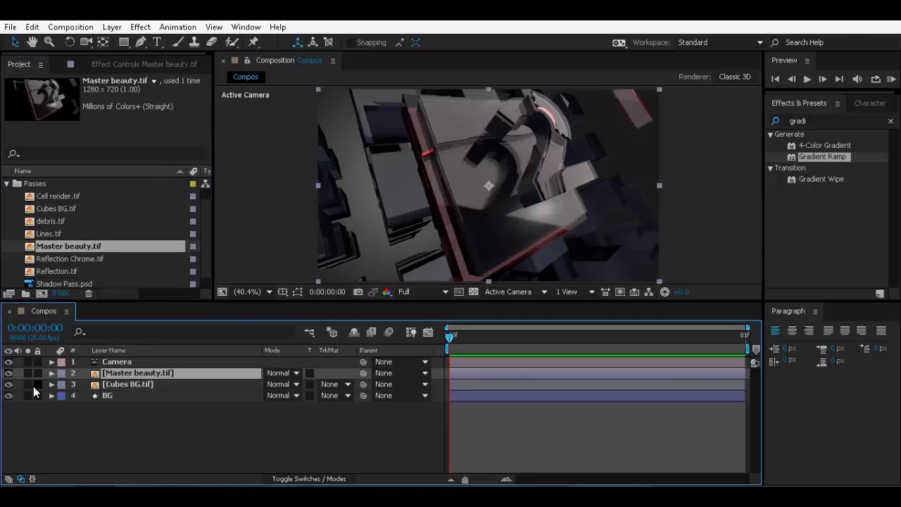
pyautogui.click(8, 385)
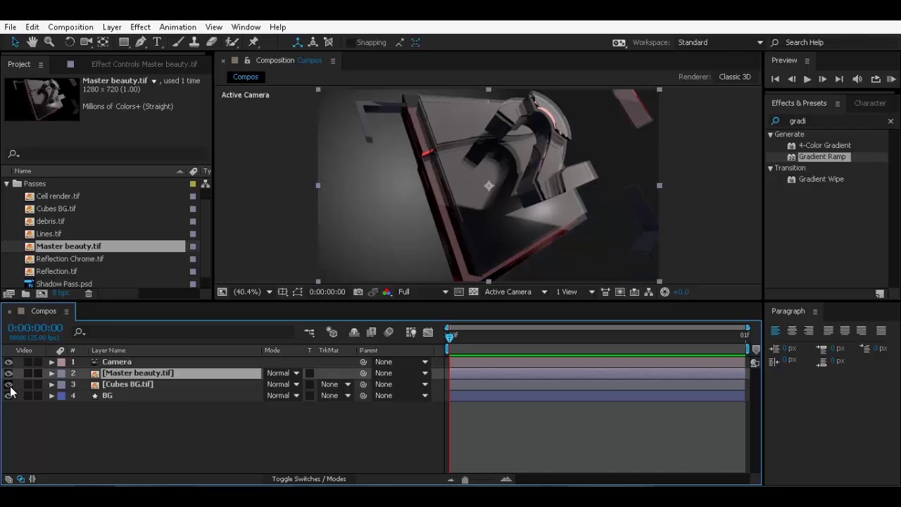
pyautogui.click(9, 385)
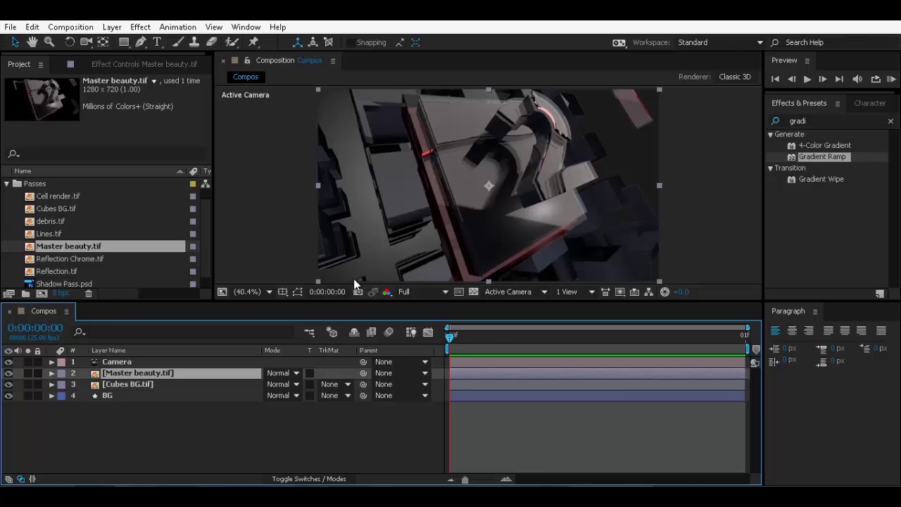
# Step: Apply the Curves effect to the Master beauty layer and raise the middle of its RGB curve slightly to brighten it
pyautogui.moveTo(181, 304); pyautogui.dragTo(188, 320)
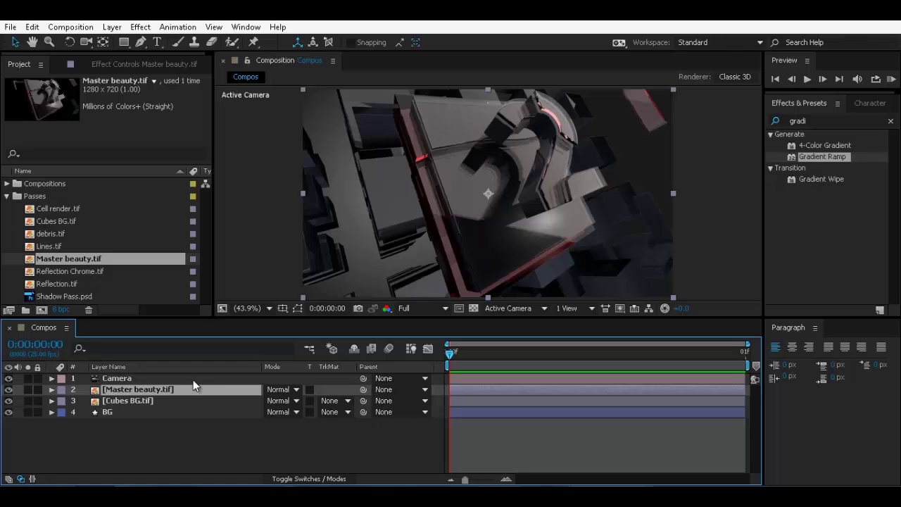
pyautogui.moveTo(818, 120); pyautogui.dragTo(564, 124)
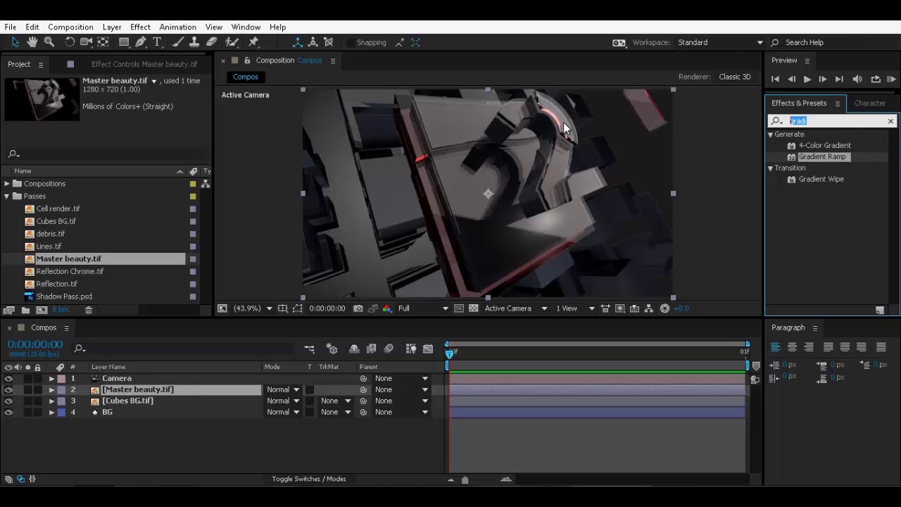
pyautogui.write('curves')
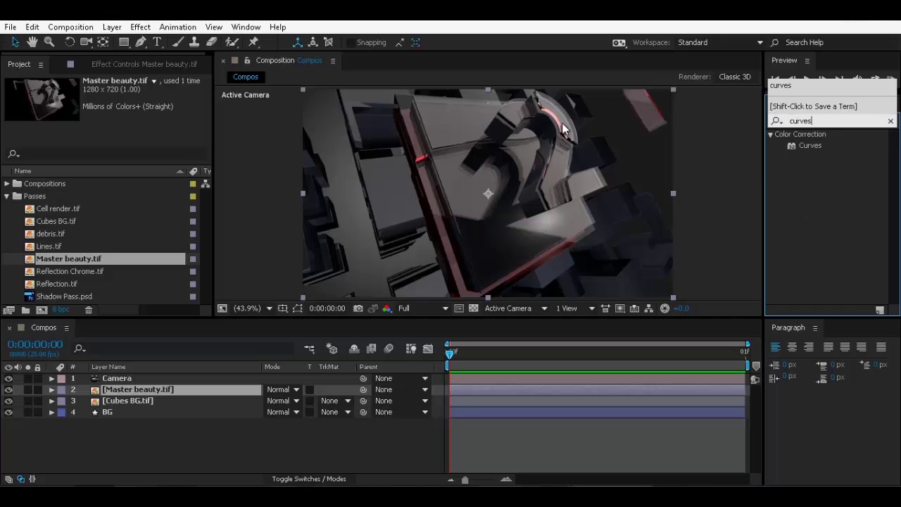
pyautogui.doubleClick(809, 146)
pyautogui.moveTo(121, 216); pyautogui.dragTo(117, 202)
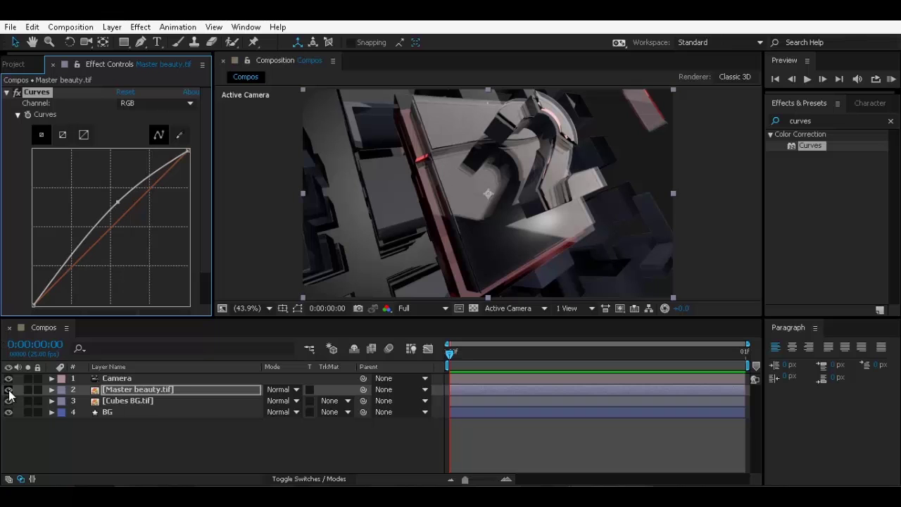
# Step: Compare the Master beauty layer with its Curves effect switched off and on
pyautogui.click(16, 92)
pyautogui.click(16, 92)
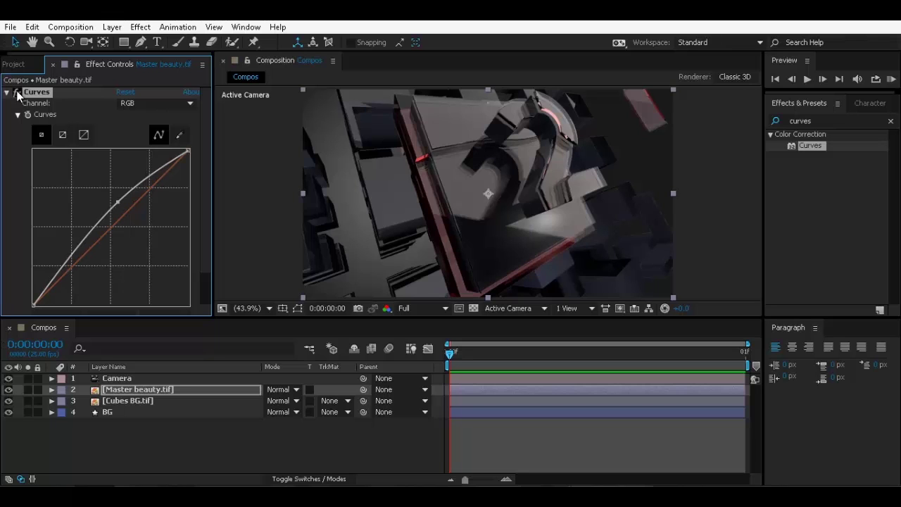
pyautogui.click(16, 92)
pyautogui.click(16, 93)
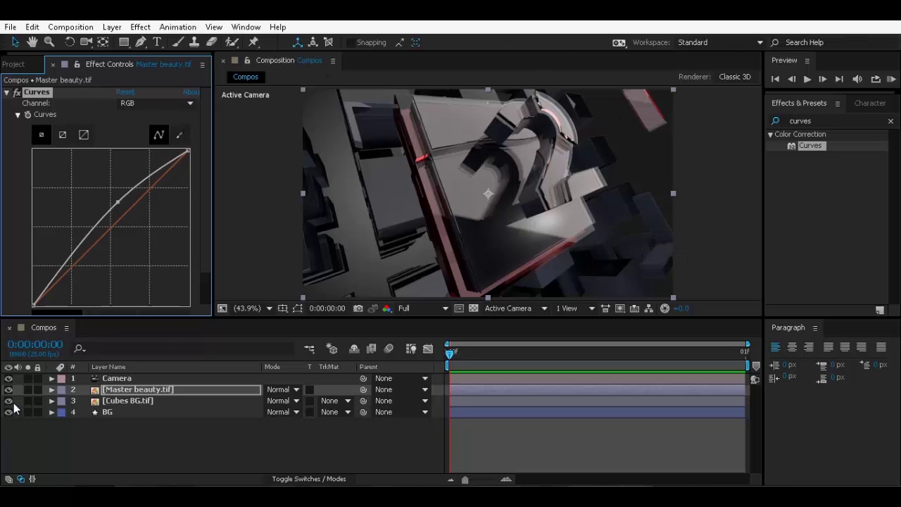
# Step: Clear the effects search, add Shadow Pass.psd above the Master beauty layer and set its blending mode to Multiply
pyautogui.click(890, 124)
pyautogui.click(32, 70)
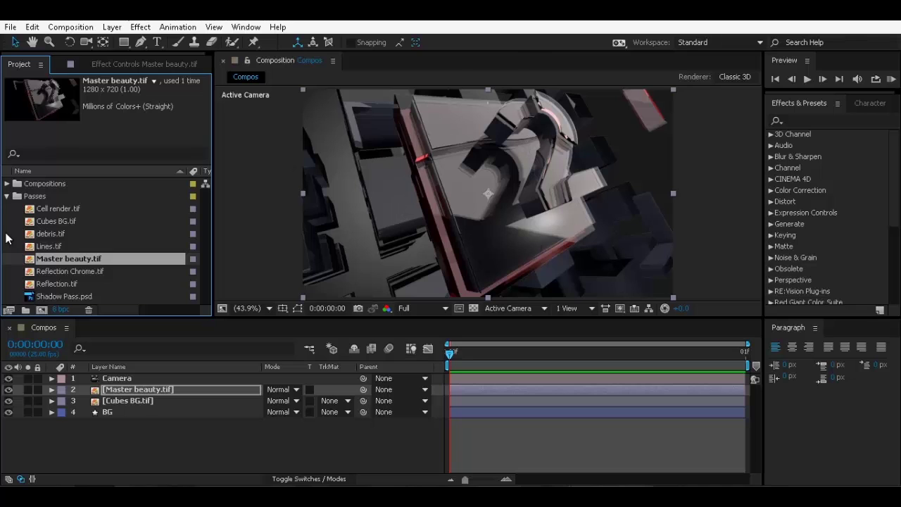
pyautogui.click(85, 285)
pyautogui.click(81, 296)
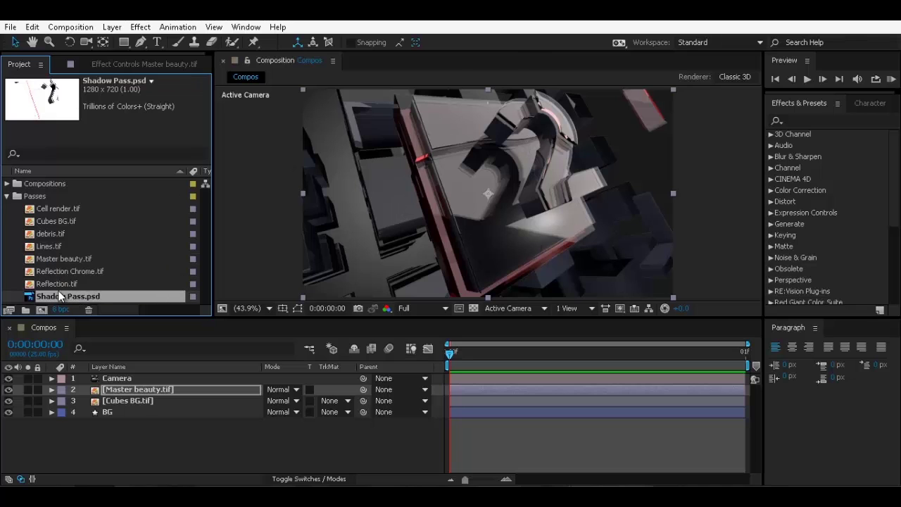
pyautogui.moveTo(149, 359); pyautogui.dragTo(173, 387)
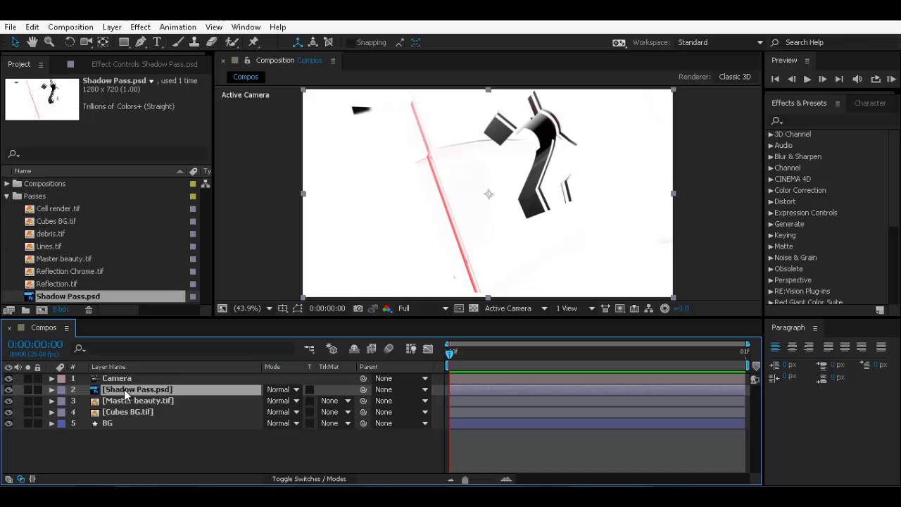
pyautogui.click(281, 390)
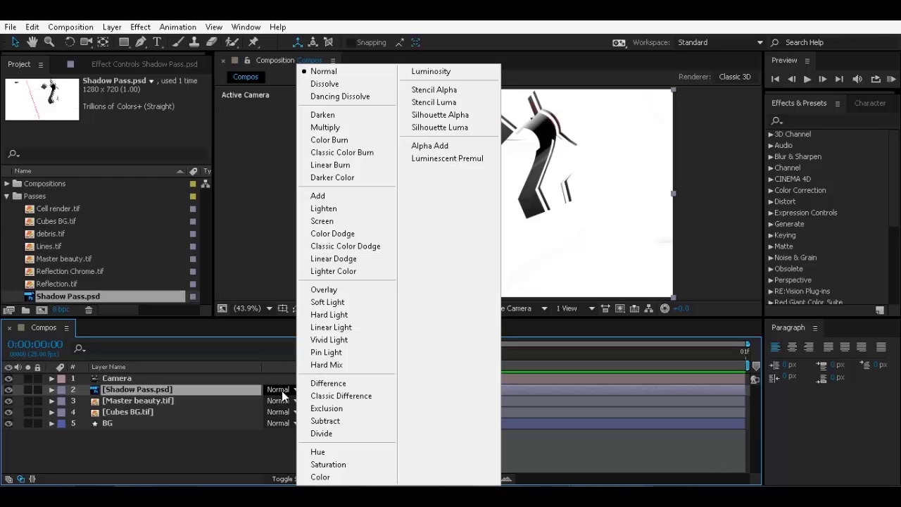
pyautogui.click(338, 128)
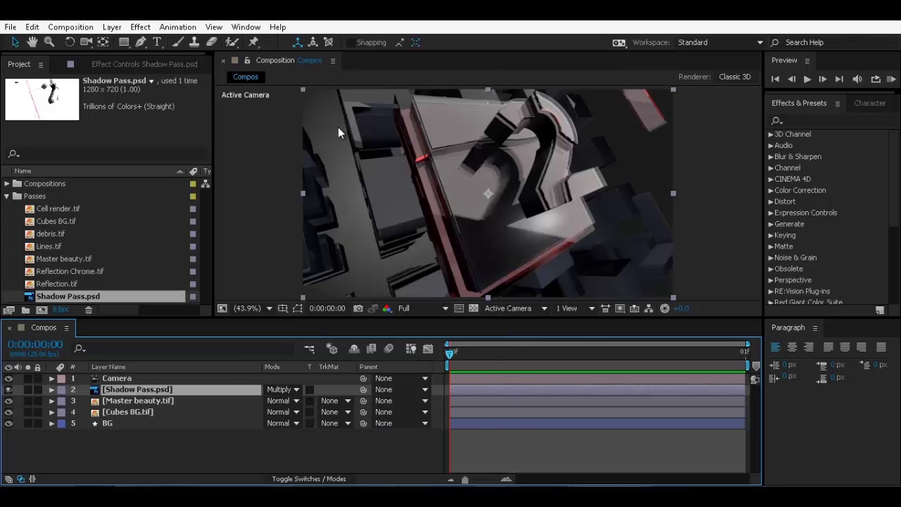
# Step: Toggle the Shadow Pass layer's visibility repeatedly to compare the frame with and without the shadows
pyautogui.click(7, 390)
pyautogui.click(8, 391)
pyautogui.click(8, 390)
pyautogui.click(7, 390)
pyautogui.click(8, 390)
pyautogui.click(8, 390)
pyautogui.click(8, 390)
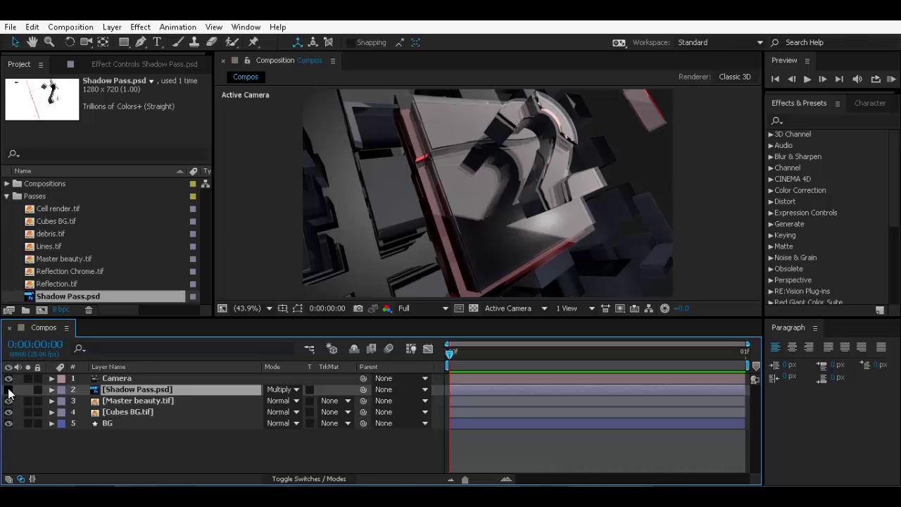
pyautogui.click(8, 390)
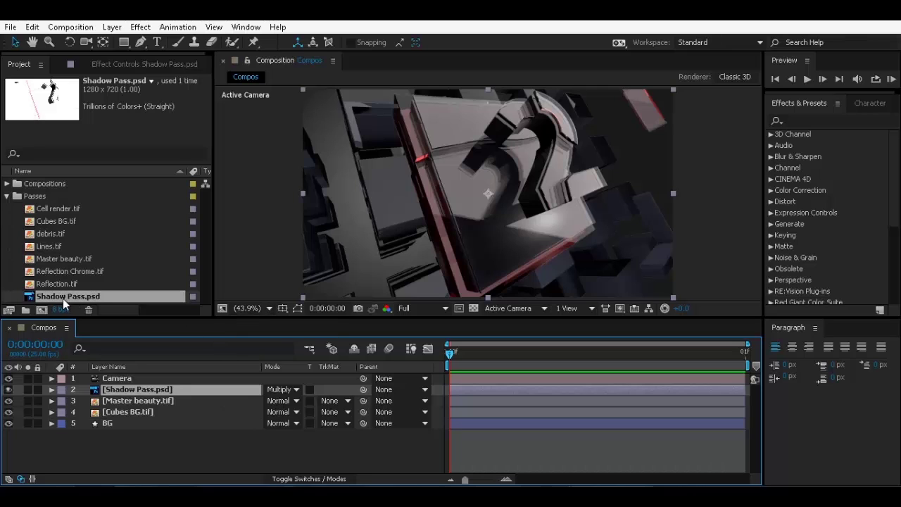
# Step: Duplicate the Master beauty layer and rename the lower copy "Master beauty Sized"
pyautogui.click(72, 259)
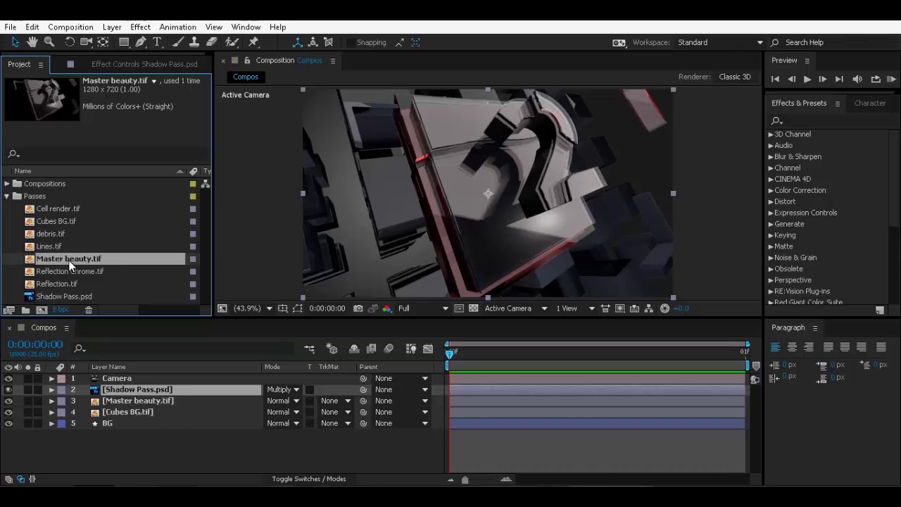
pyautogui.click(138, 402)
pyautogui.hotkey('ctrl', 'd')
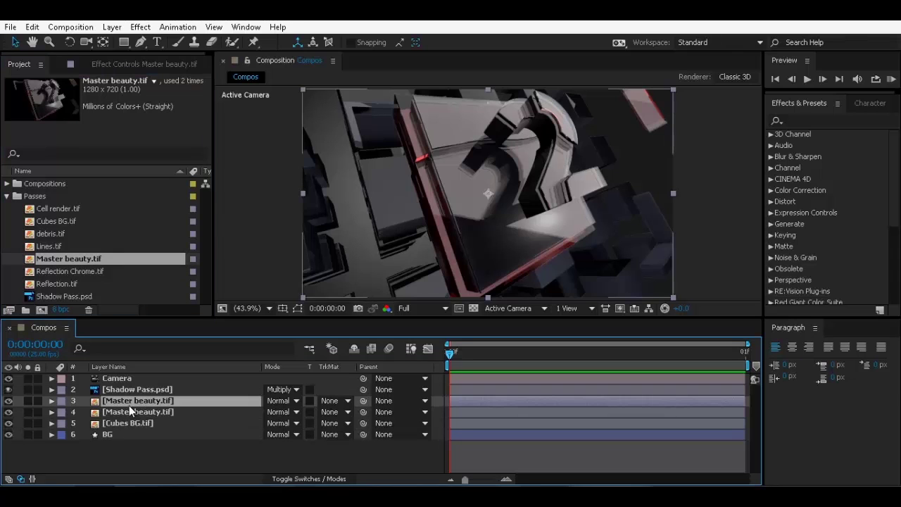
pyautogui.click(147, 414)
pyautogui.press('Return')
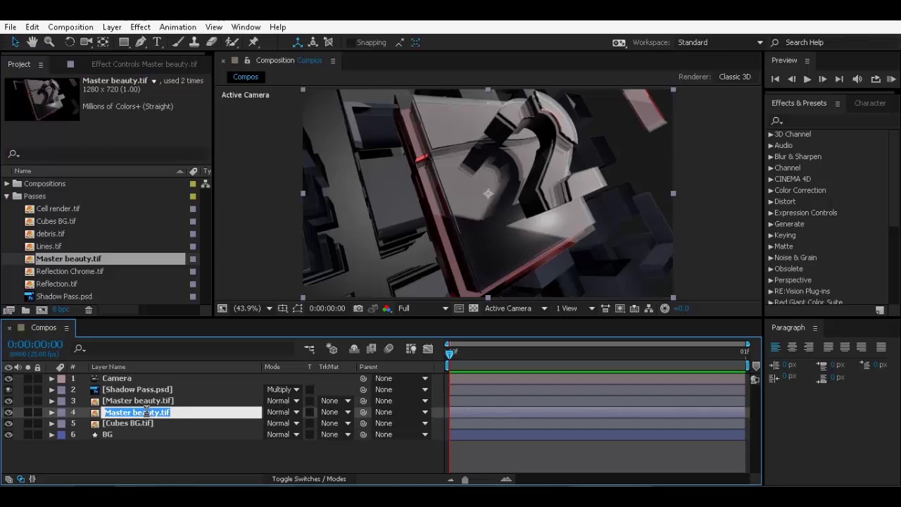
pyautogui.click(147, 413)
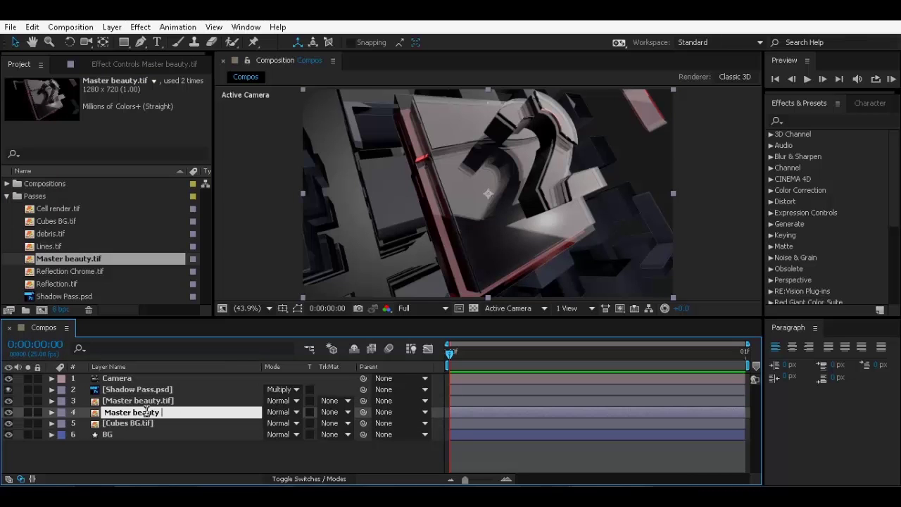
pyautogui.write('Sized')
pyautogui.press('Return')
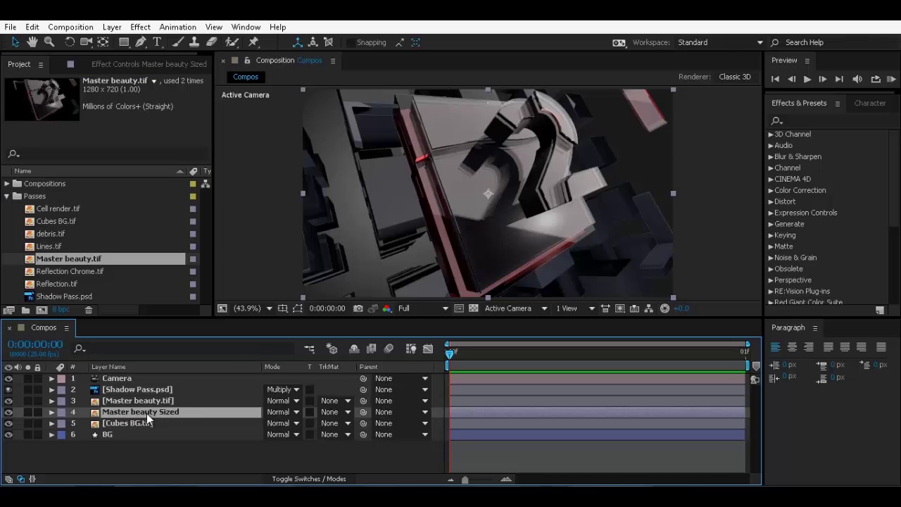
# Step: Scale the Master beauty Sized layer up to 184% and set its blending mode to Overlay
pyautogui.press('s')
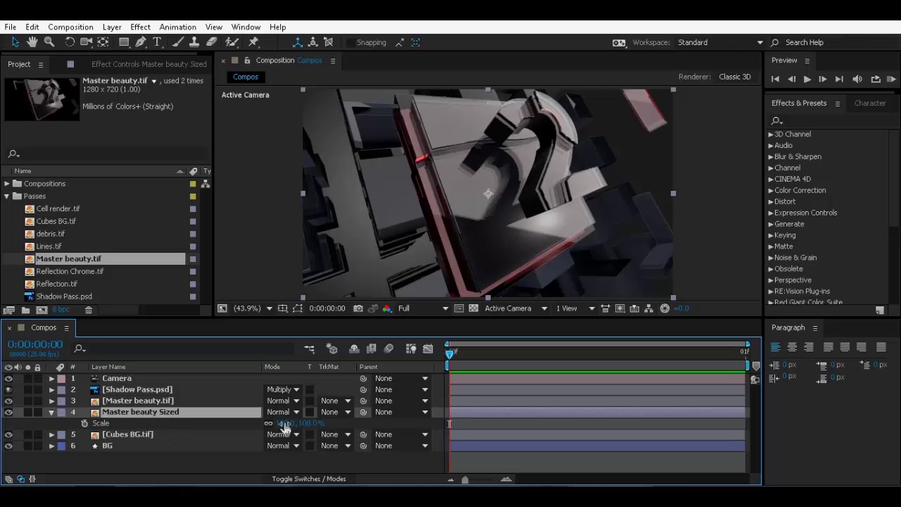
pyautogui.click(306, 435)
pyautogui.click(310, 435)
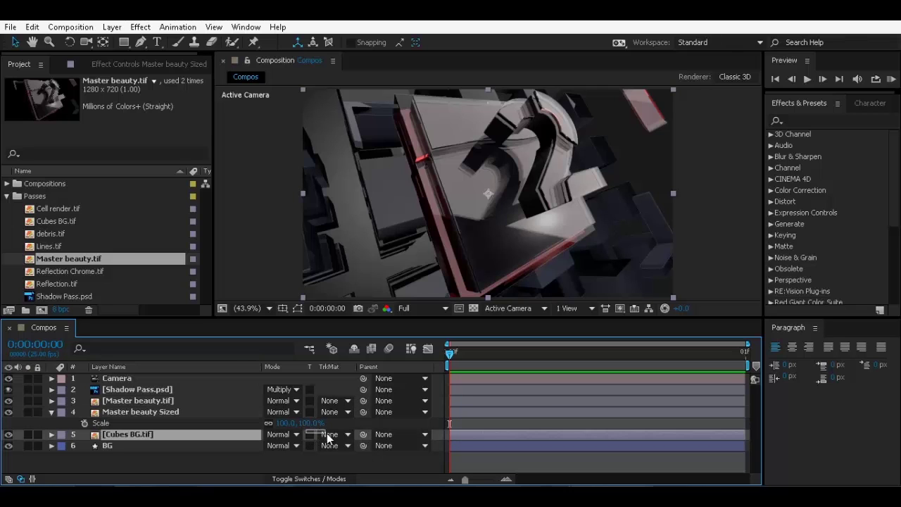
pyautogui.moveTo(321, 425); pyautogui.dragTo(368, 431)
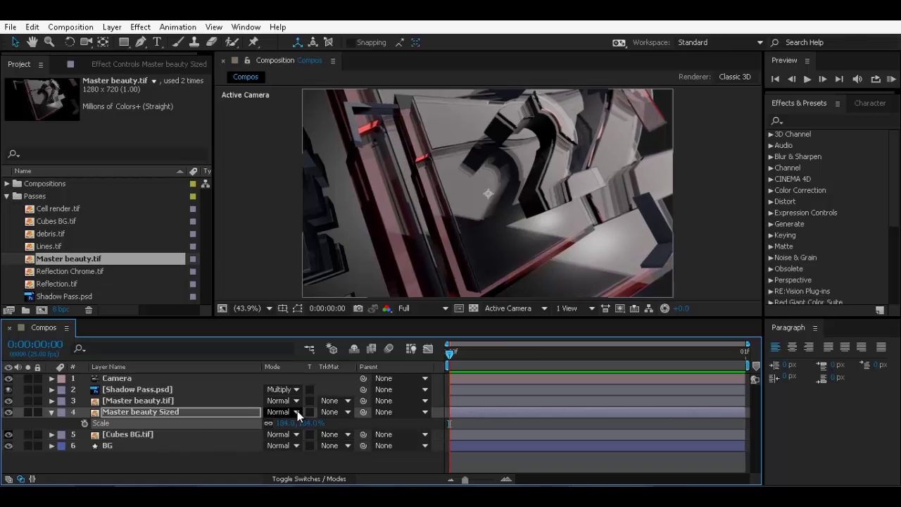
pyautogui.click(297, 412)
pyautogui.click(355, 292)
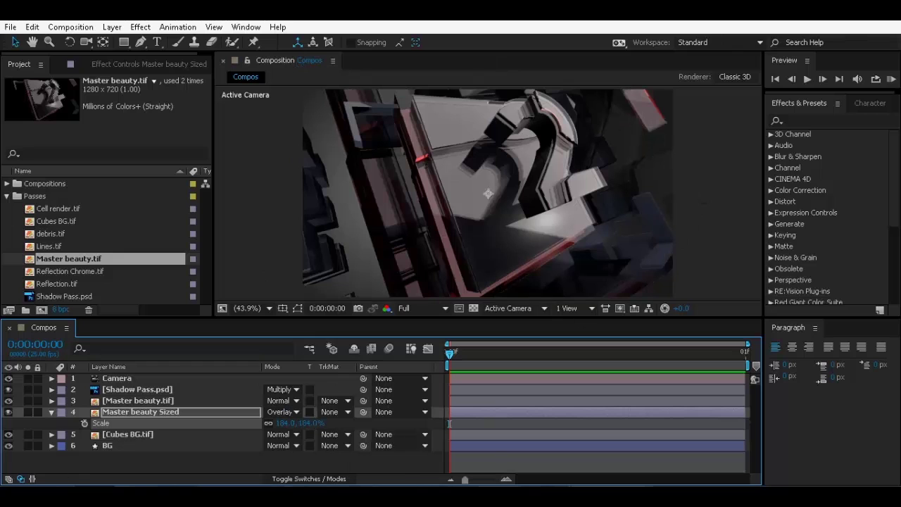
# Step: Lower the Master beauty Sized layer's opacity to 23% and collapse its properties
pyautogui.click(152, 415)
pyautogui.press('t')
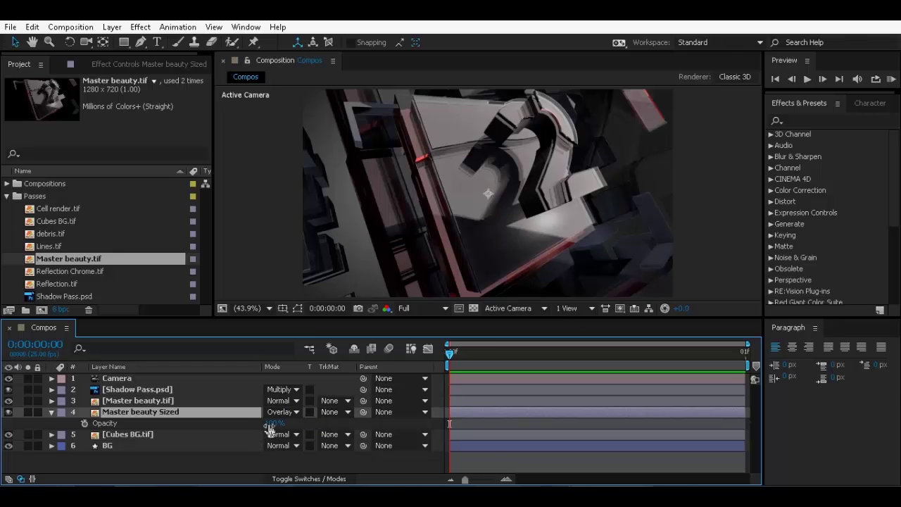
pyautogui.moveTo(271, 425); pyautogui.dragTo(196, 435)
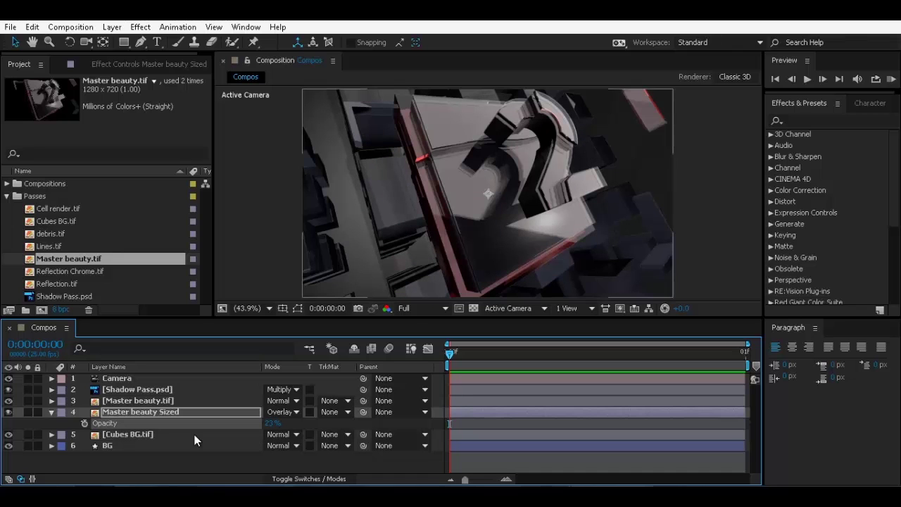
pyautogui.click(50, 412)
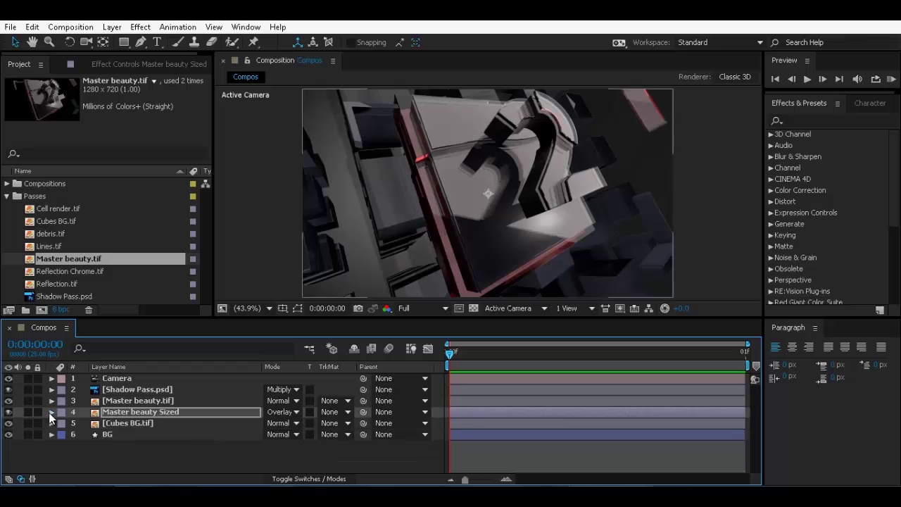
# Step: Examine the composite up close at 100% across the debris, the frame's edges and the extruded shape, finishing with the whole frame in view
pyautogui.press('.')
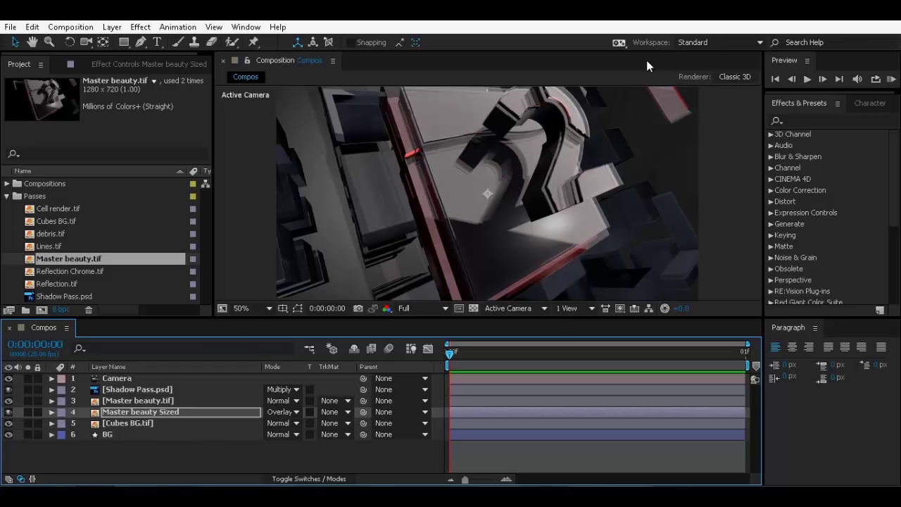
pyautogui.scroll(2, 662, 149)
pyautogui.moveTo(661, 148); pyautogui.dragTo(677, 164)
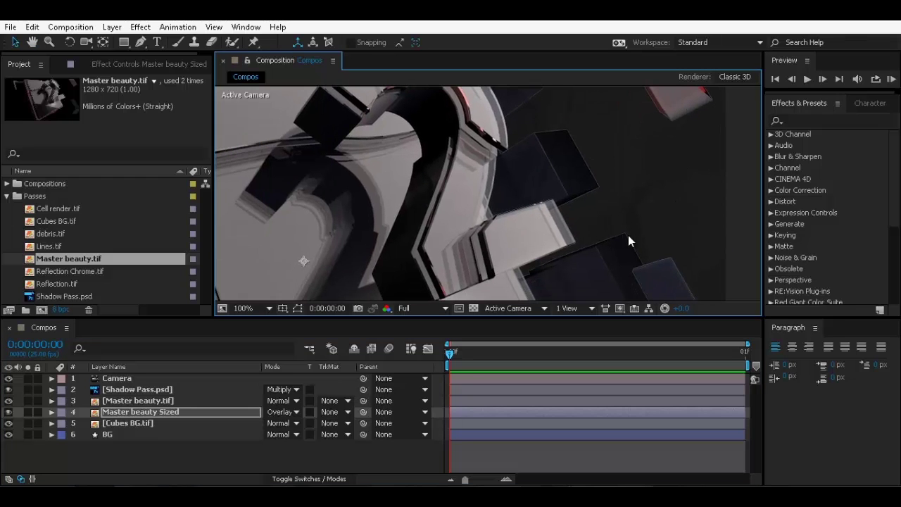
pyautogui.press('space')
pyautogui.moveTo(388, 163); pyautogui.dragTo(664, 228)
pyautogui.moveTo(581, 199); pyautogui.dragTo(878, 249)
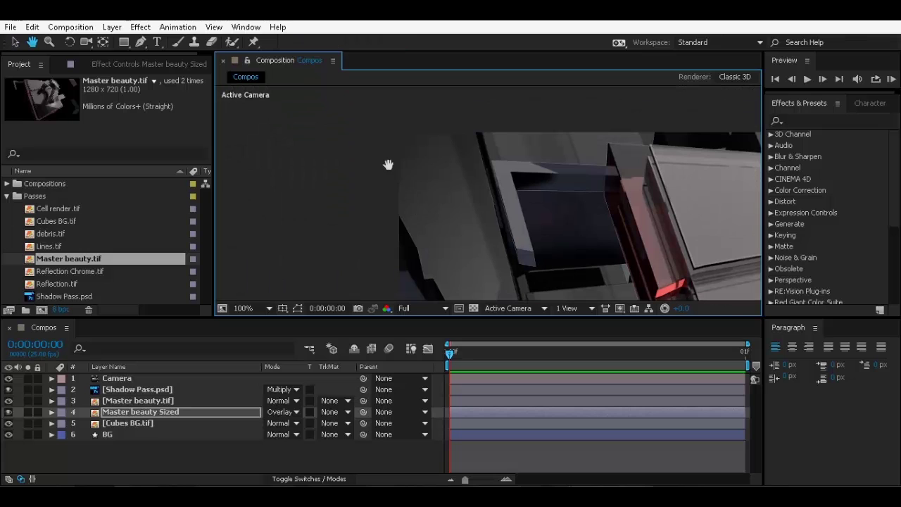
pyautogui.moveTo(680, 202); pyautogui.dragTo(288, 97)
pyautogui.moveTo(634, 268); pyautogui.dragTo(521, 137)
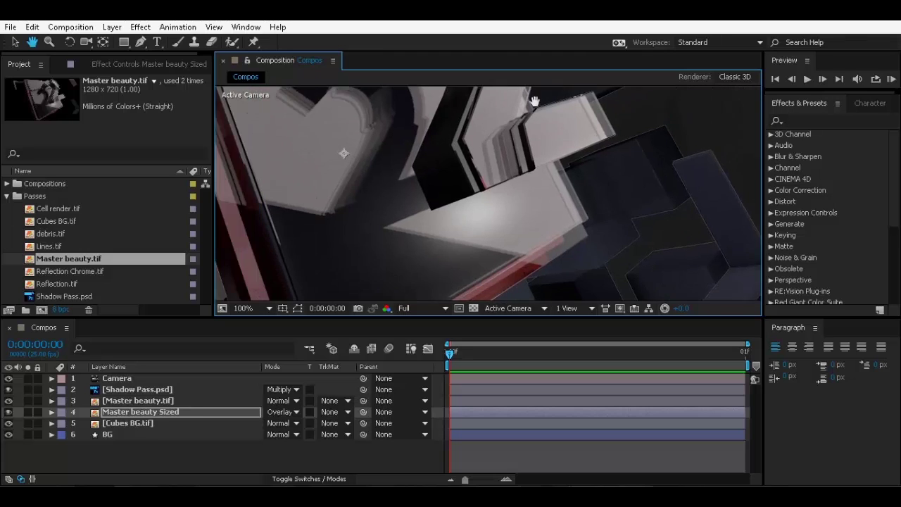
pyautogui.scroll(-4, 559, 137)
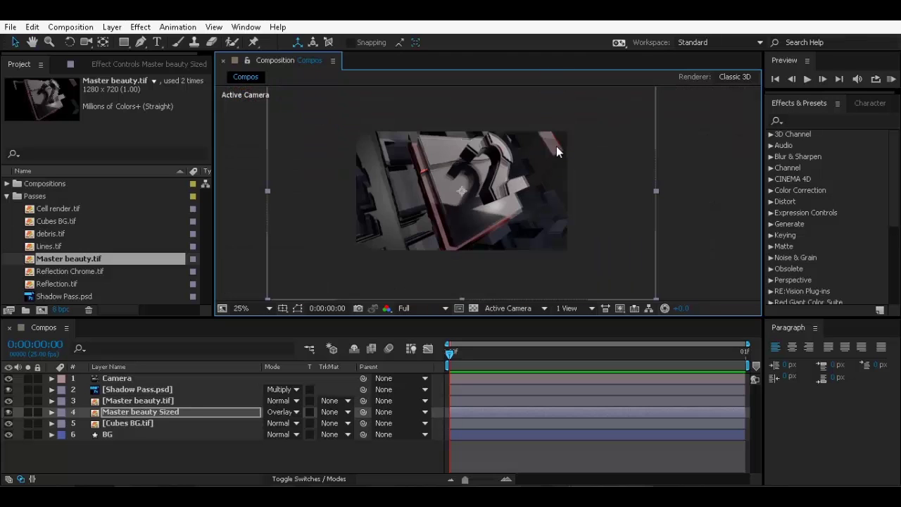
# Step: Add the Cell render pass to the composition directly above the Shadow Pass layer
pyautogui.hotkey('shift', '/')
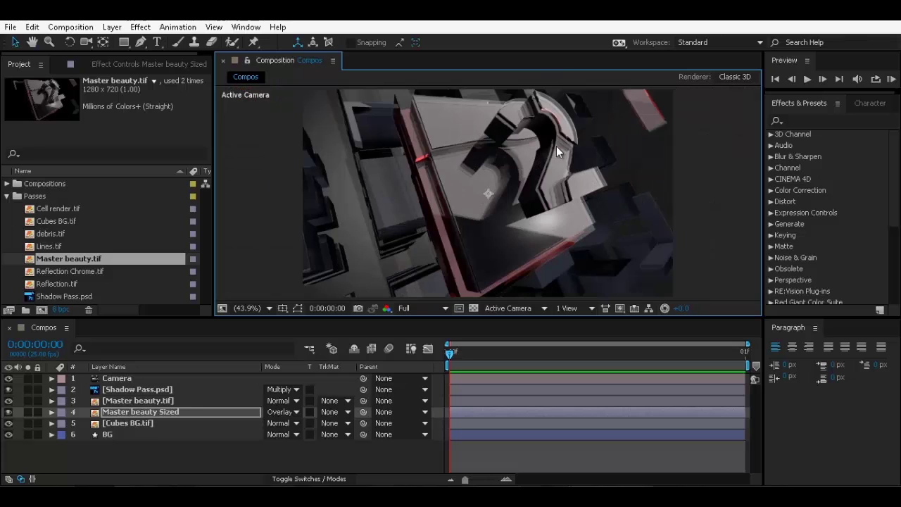
pyautogui.click(167, 412)
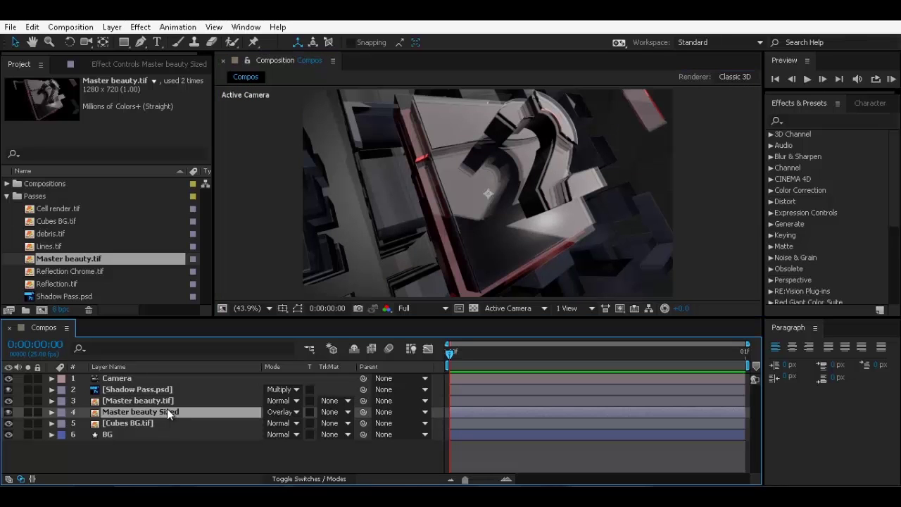
pyautogui.moveTo(57, 207); pyautogui.dragTo(142, 385)
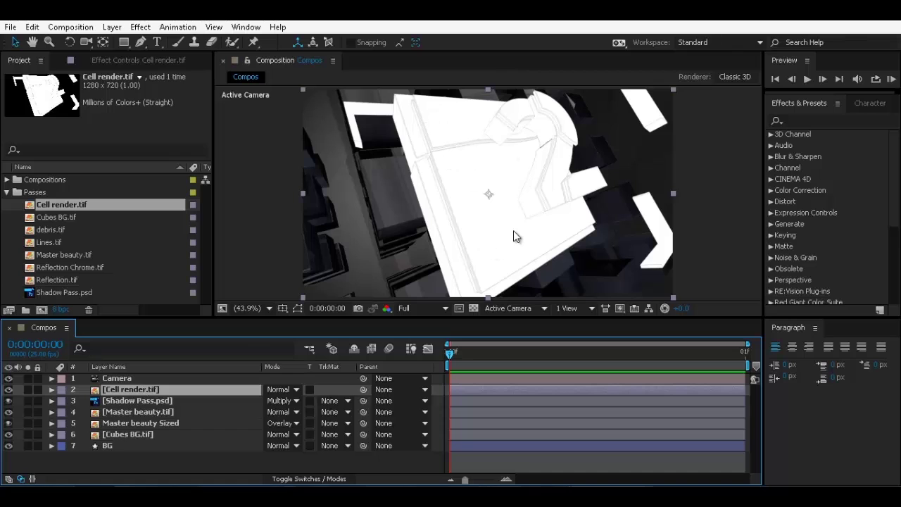
pyautogui.press('/')
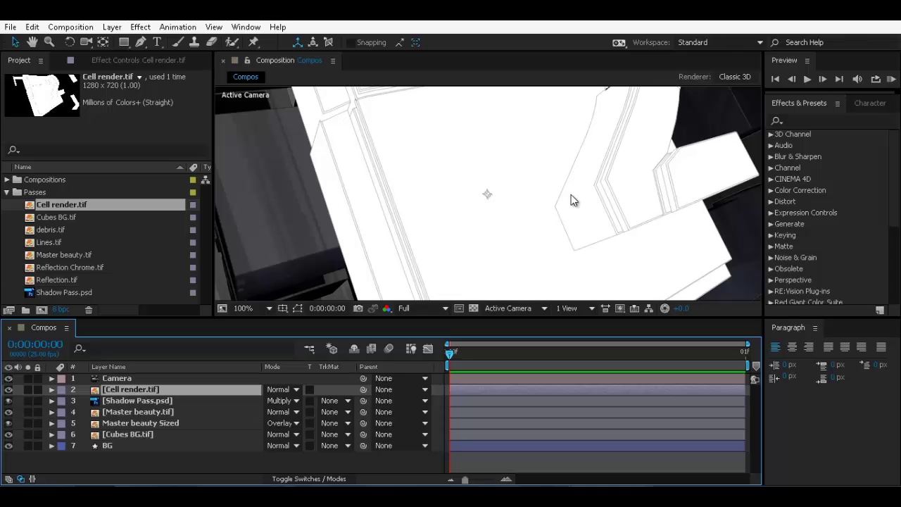
# Step: Try the Add blending mode on the Cell render layer and return it to Normal
pyautogui.click(283, 393)
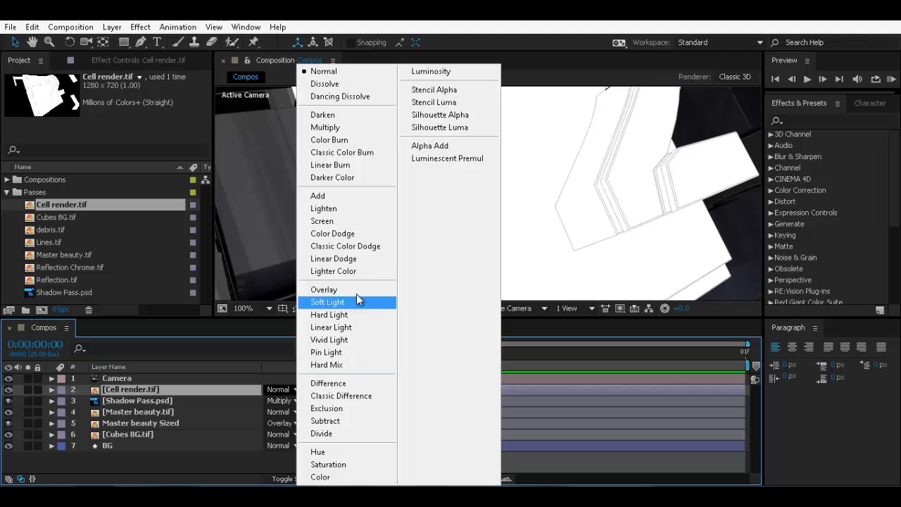
pyautogui.click(352, 195)
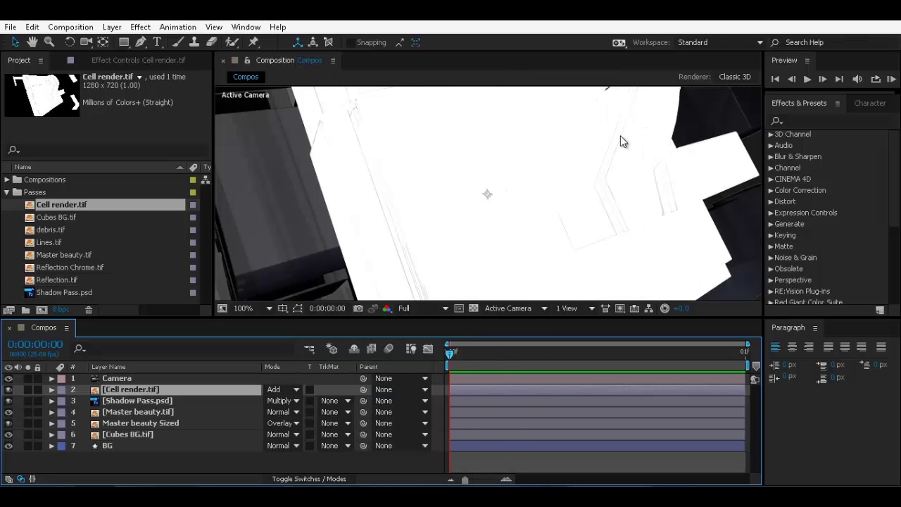
pyautogui.click(280, 390)
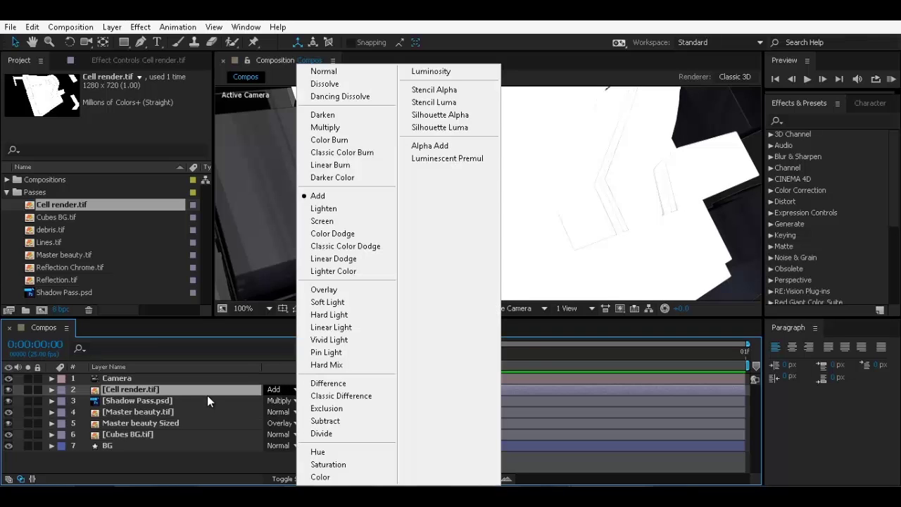
pyautogui.click(208, 396)
pyautogui.click(284, 378)
pyautogui.click(280, 392)
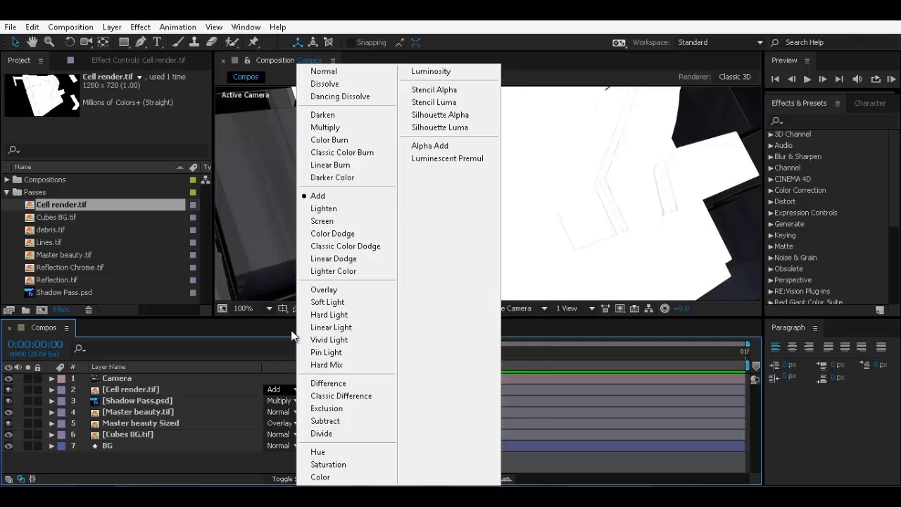
pyautogui.click(324, 72)
# Step: Apply the Invert effect to the Cell render layer and set its blending mode to Add
pyautogui.click(818, 118)
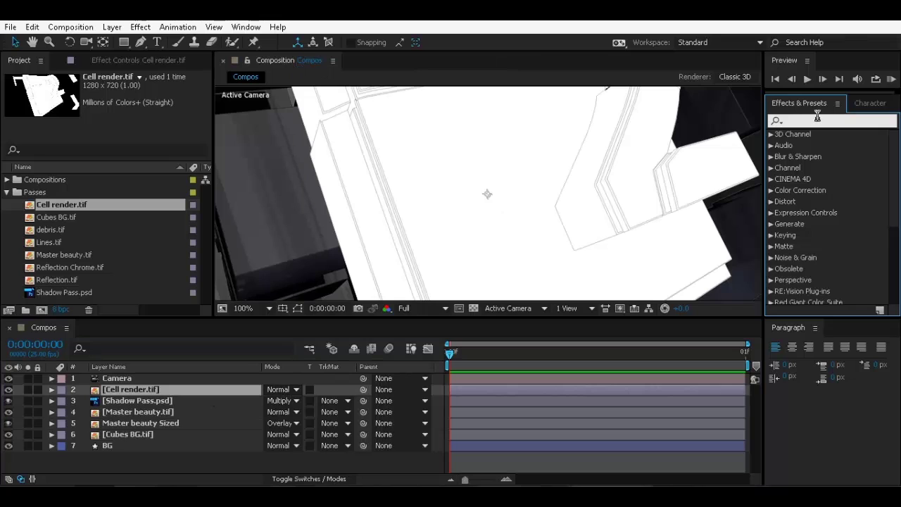
pyautogui.write('invert')
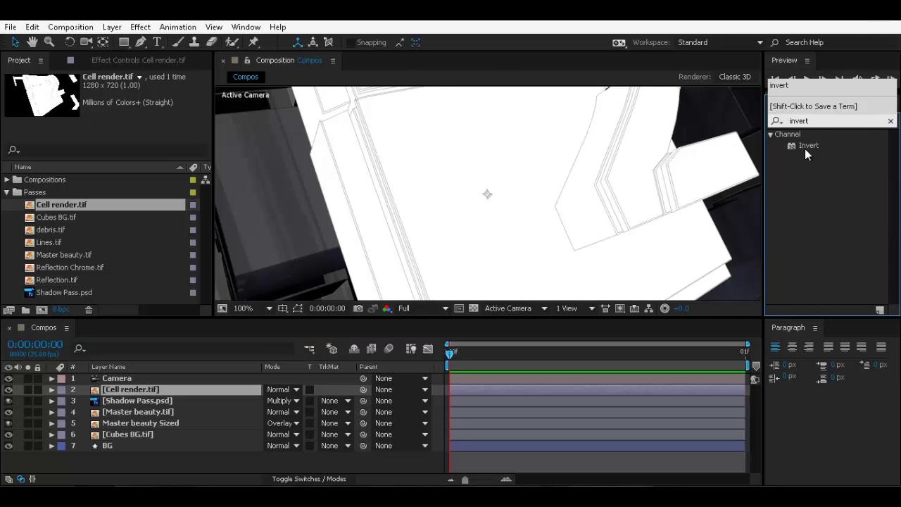
pyautogui.moveTo(805, 149); pyautogui.dragTo(122, 391)
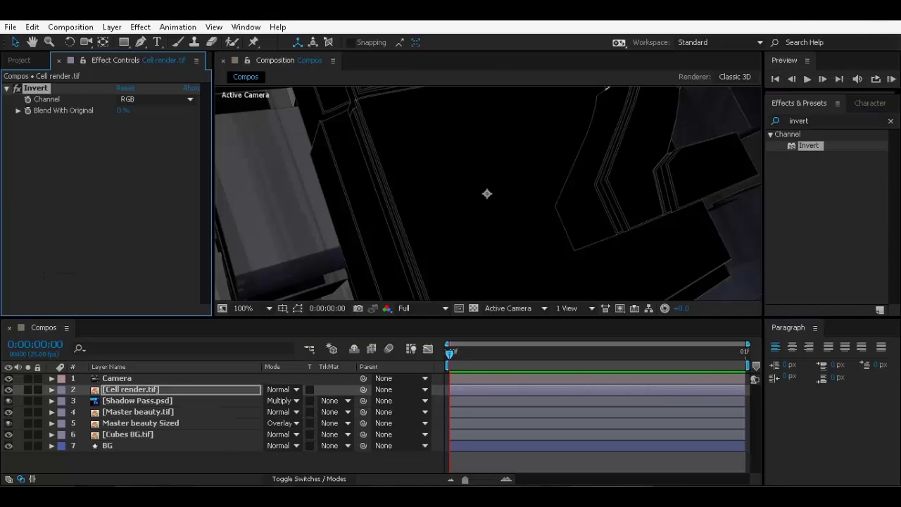
pyautogui.click(282, 392)
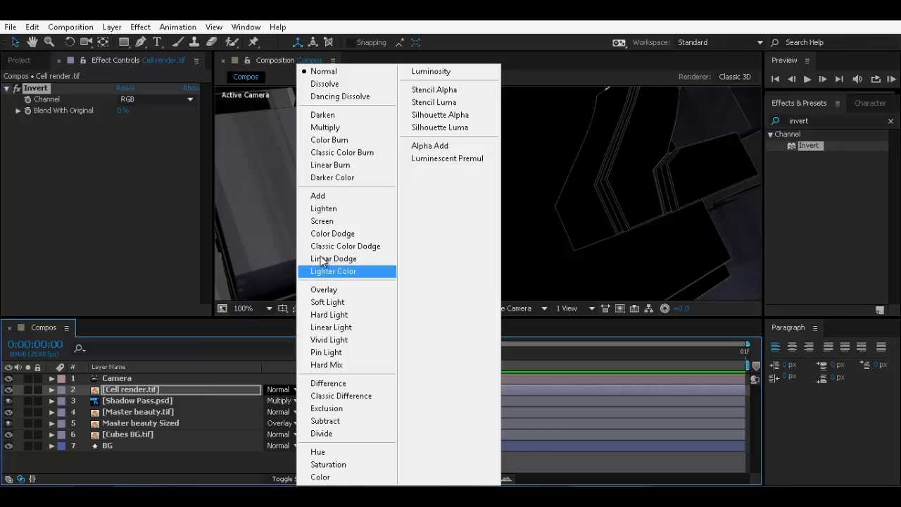
pyautogui.click(337, 197)
# Step: Examine the white outlines around the extruded number up close, comparing the image with the Cell render layer hidden and shown
pyautogui.scroll(2, 654, 188)
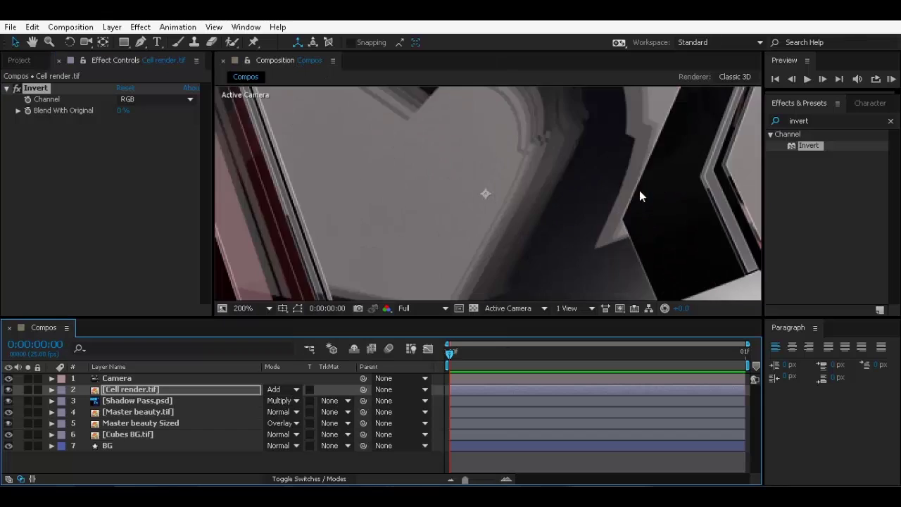
pyautogui.moveTo(640, 190); pyautogui.dragTo(289, 282)
pyautogui.scroll(-3, 493, 227)
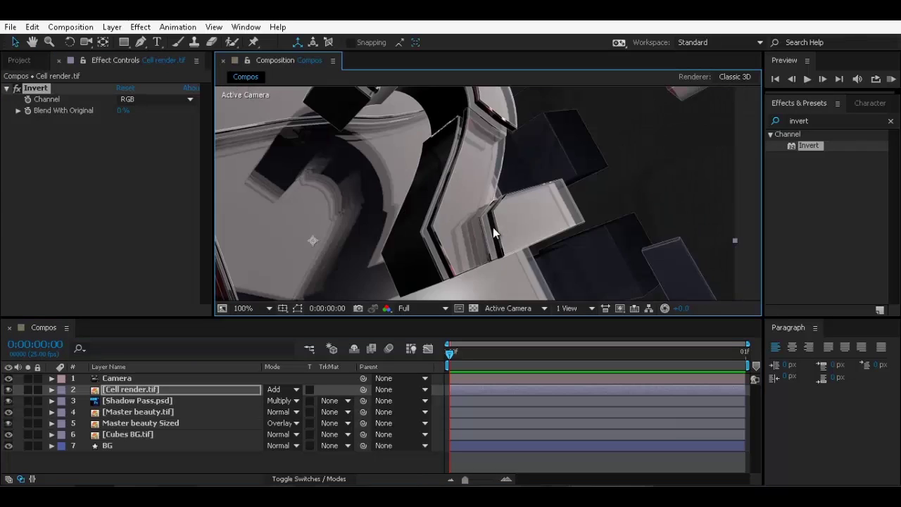
pyautogui.click(8, 390)
pyautogui.click(9, 390)
pyautogui.scroll(1, 370, 157)
pyautogui.moveTo(348, 150); pyautogui.dragTo(455, 159)
pyautogui.scroll(-1, 505, 172)
pyautogui.hotkey('shift', '/')
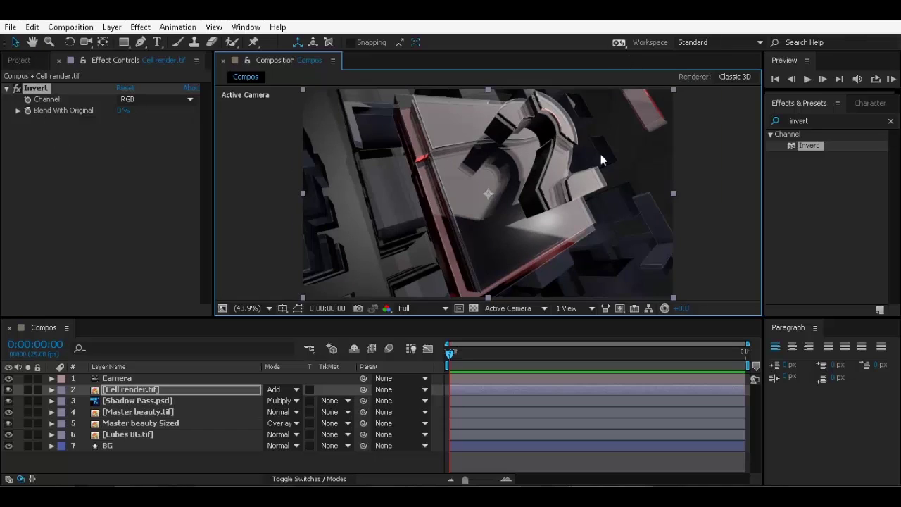
# Step: Apply the Tint effect to the Cell render layer and map white to bright red
pyautogui.doubleClick(803, 121)
pyautogui.write('ti')
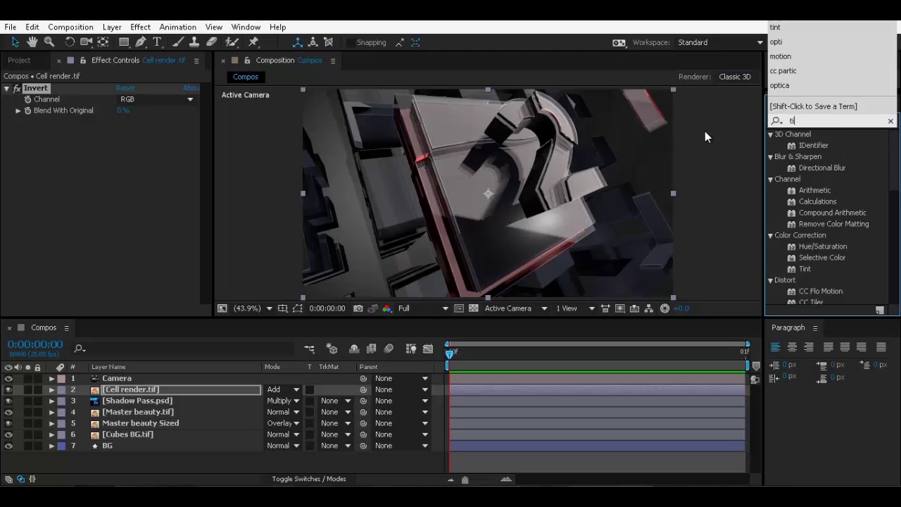
pyautogui.write('nt')
pyautogui.doubleClick(805, 145)
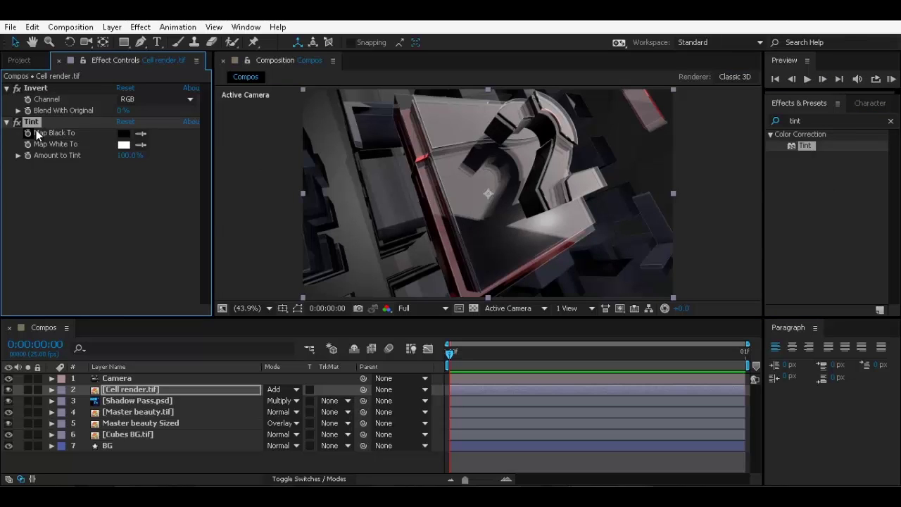
pyautogui.click(124, 144)
pyautogui.moveTo(130, 59)
pyautogui.mouseDown()
pyautogui.moveTo(131, 34)
pyautogui.moveTo(165, 30)
pyautogui.moveTo(49, 46)
pyautogui.moveTo(268, 26)
pyautogui.moveTo(156, 43)
pyautogui.moveTo(288, 24)
pyautogui.mouseUp()
pyautogui.click(307, 41)
# Step: Inspect the red outlines up close and across the whole frame in an enlarged composition view, finishing in the standard layout
pyautogui.scroll(5, 462, 183)
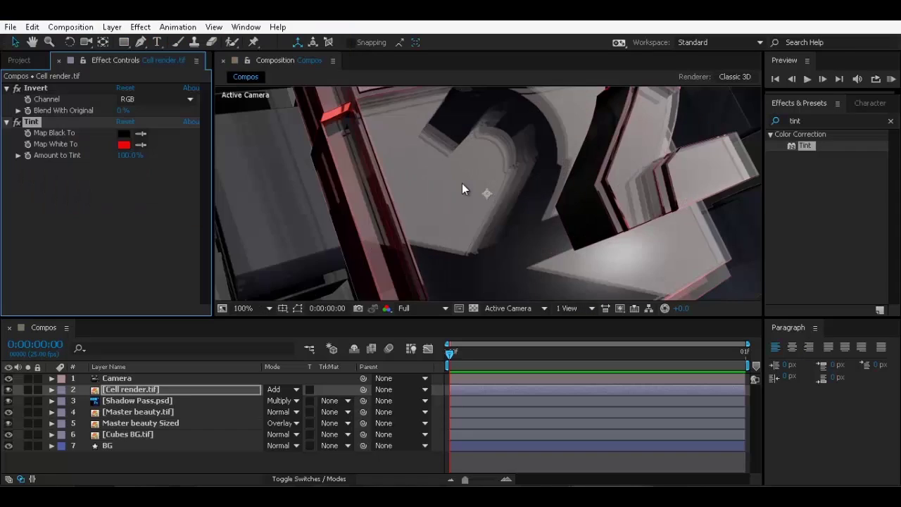
pyautogui.scroll(-2, 311, 209)
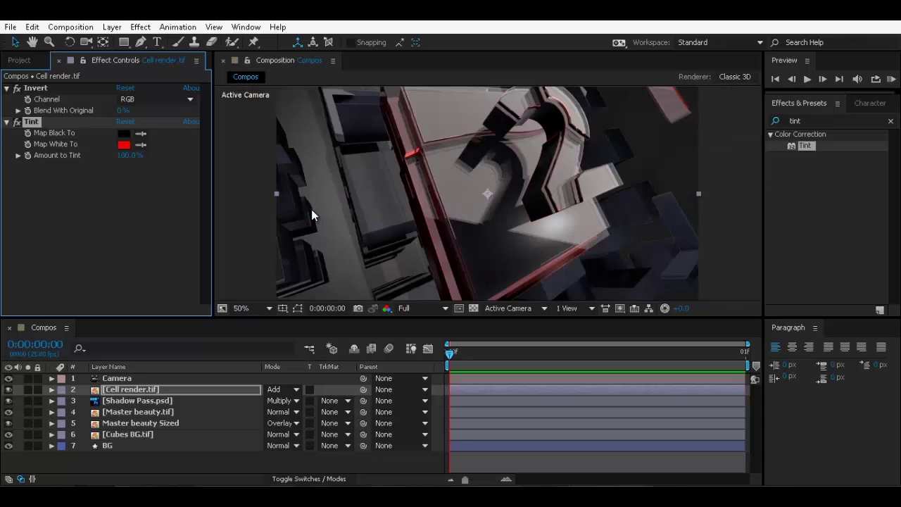
pyautogui.moveTo(454, 215)
pyautogui.mouseDown()
pyautogui.moveTo(462, 188)
pyautogui.moveTo(461, 200)
pyautogui.mouseUp()
pyautogui.press('`')
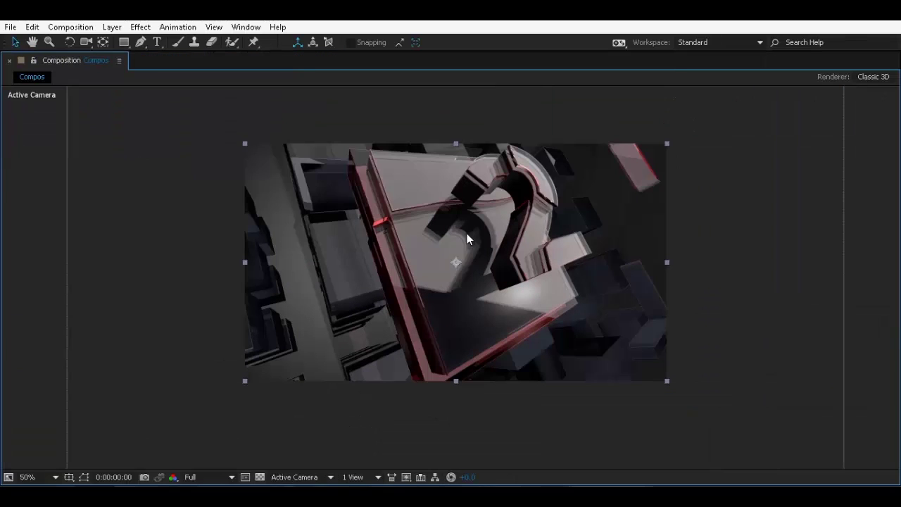
pyautogui.hotkey('shift', '/')
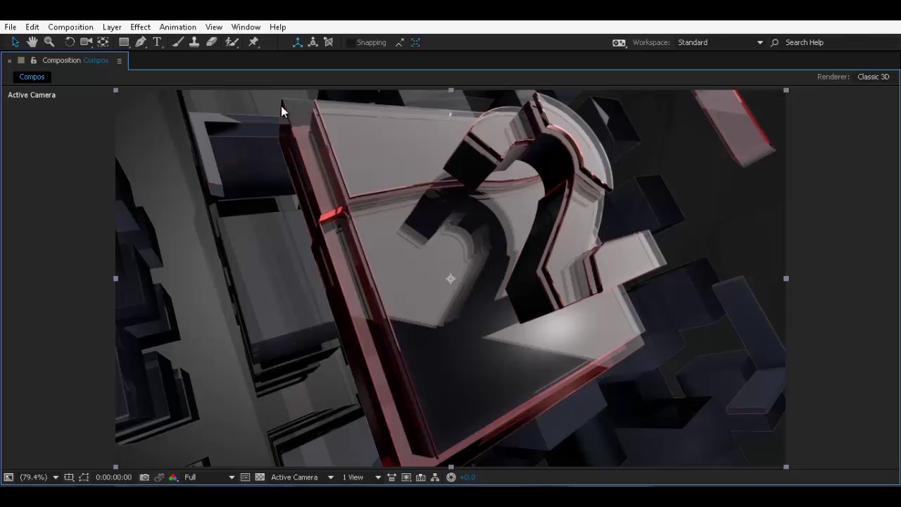
pyautogui.press('`')
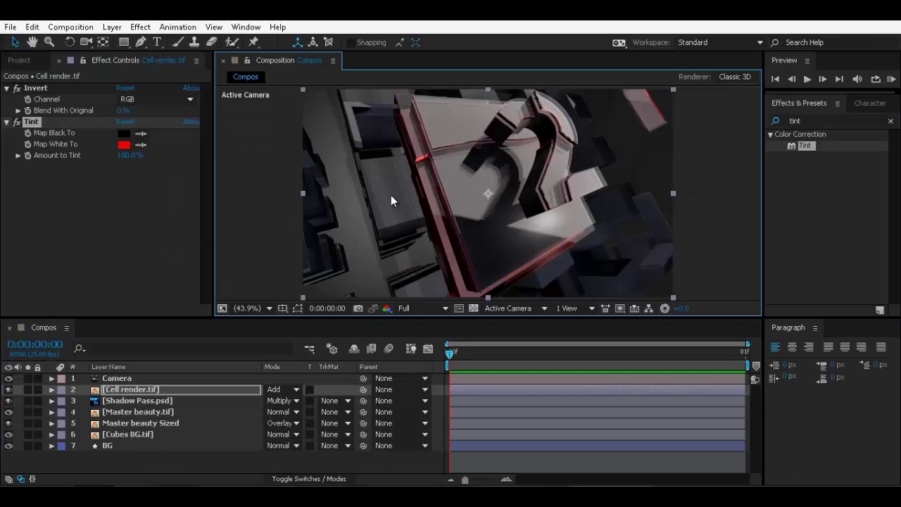
# Step: Scale the Cell render layer up to 117%
pyautogui.click(155, 388)
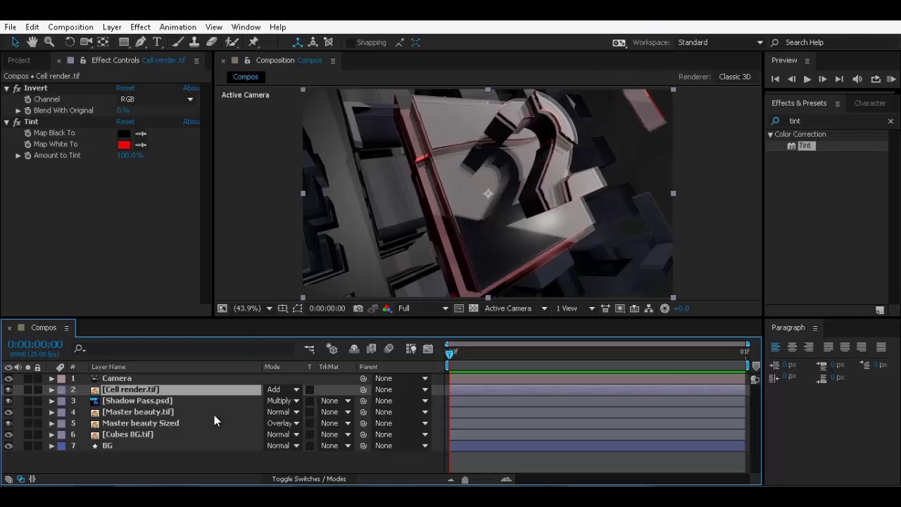
pyautogui.press('s')
pyautogui.moveTo(312, 402); pyautogui.dragTo(338, 408)
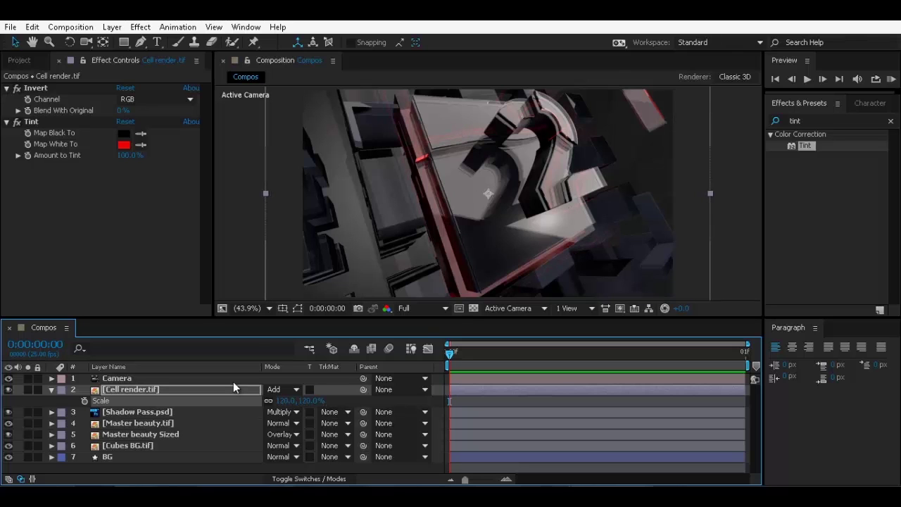
pyautogui.click(310, 390)
pyautogui.click(310, 390)
pyautogui.hotkey('ctrl', 'Up')
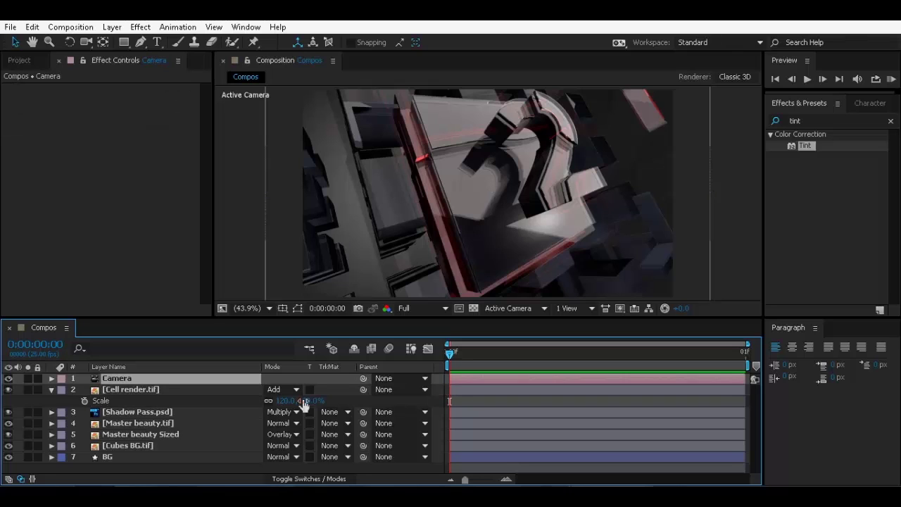
pyautogui.click(305, 402)
pyautogui.write('117')
pyautogui.press('Return')
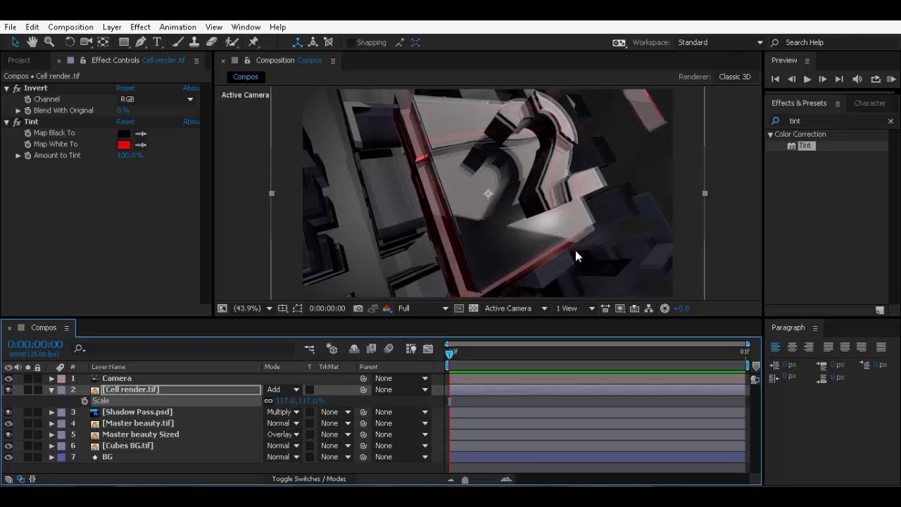
# Step: Check the offset red outlines across the frame, finish with the whole frame in view and collapse the Cell render layer's properties
pyautogui.scroll(1, 655, 224)
pyautogui.press('space')
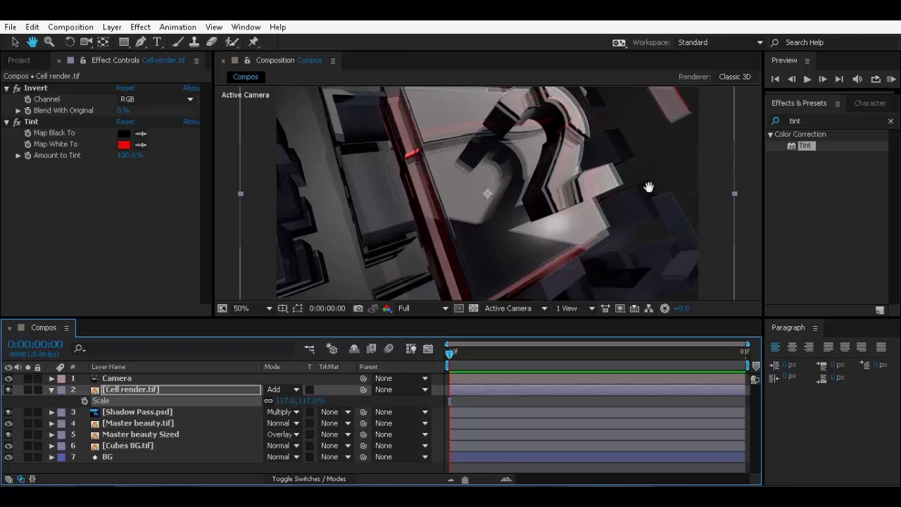
pyautogui.moveTo(648, 187); pyautogui.dragTo(702, 284)
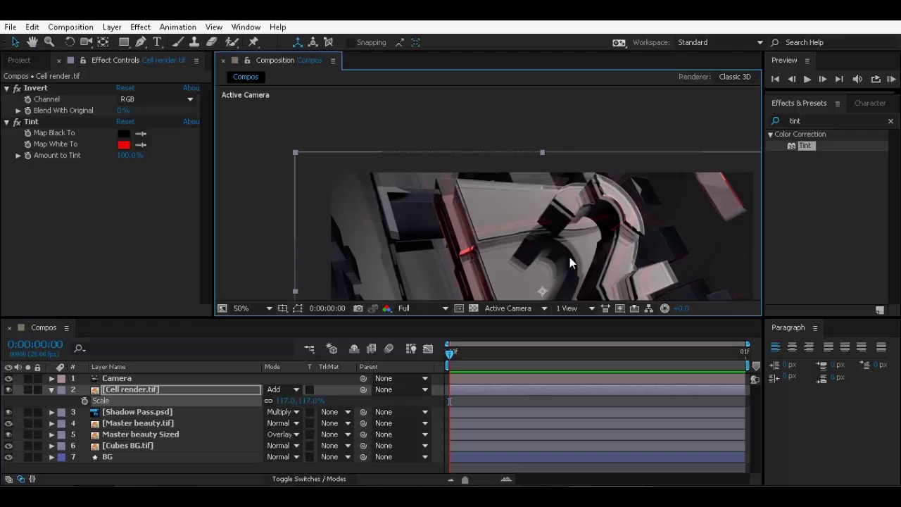
pyautogui.press('space')
pyautogui.moveTo(562, 252); pyautogui.dragTo(527, 145)
pyautogui.hotkey('shift', '/')
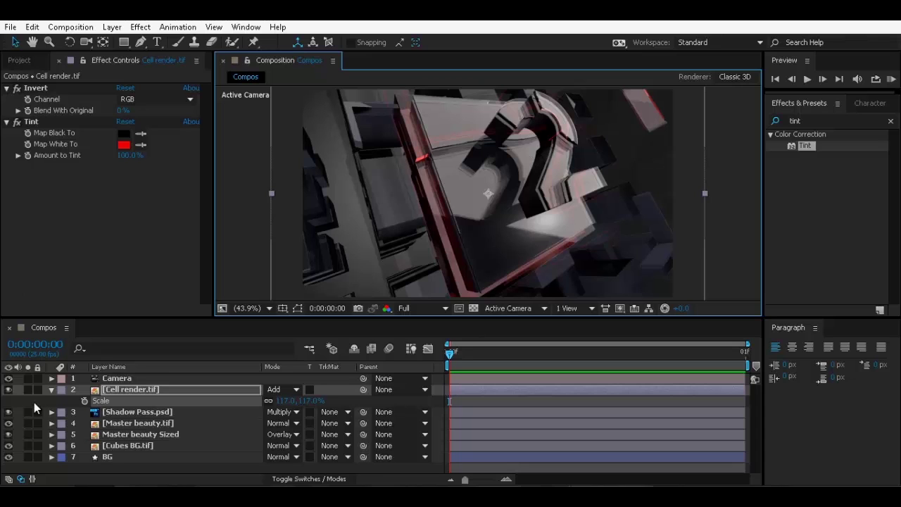
pyautogui.click(51, 389)
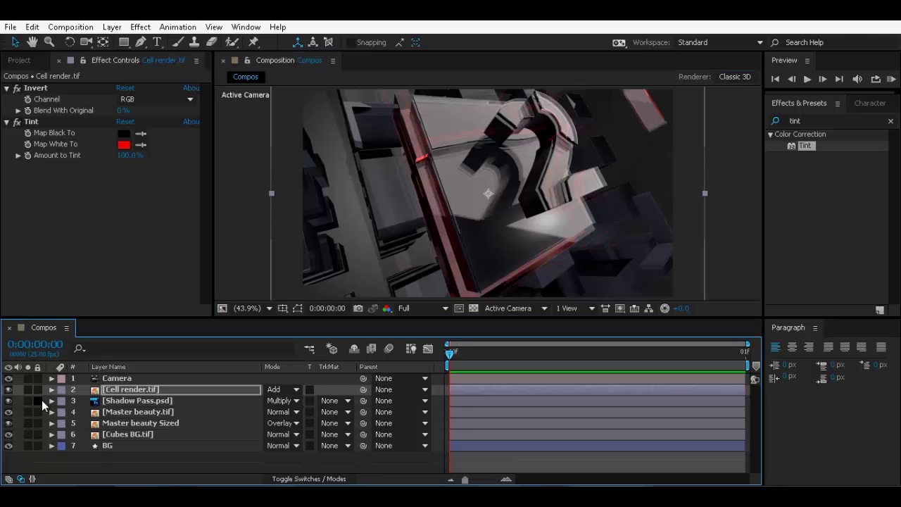
# Step: Place the Lines pass directly below the Cell render layer and set its blending mode to Add
pyautogui.click(18, 61)
pyautogui.click(54, 241)
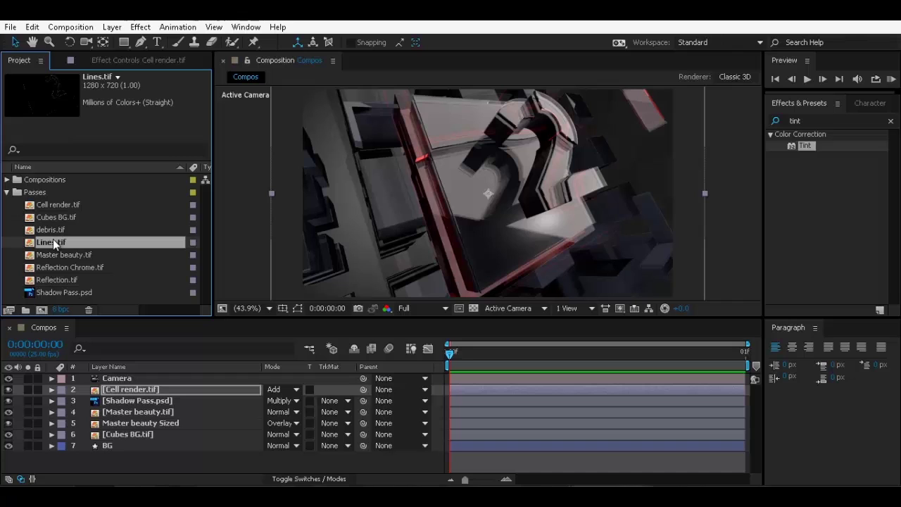
pyautogui.moveTo(50, 247); pyautogui.dragTo(146, 394)
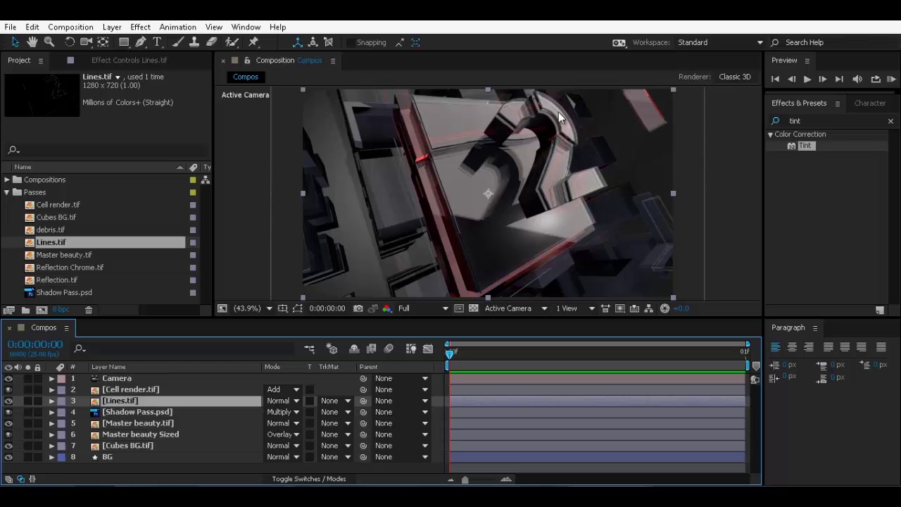
pyautogui.press('.')
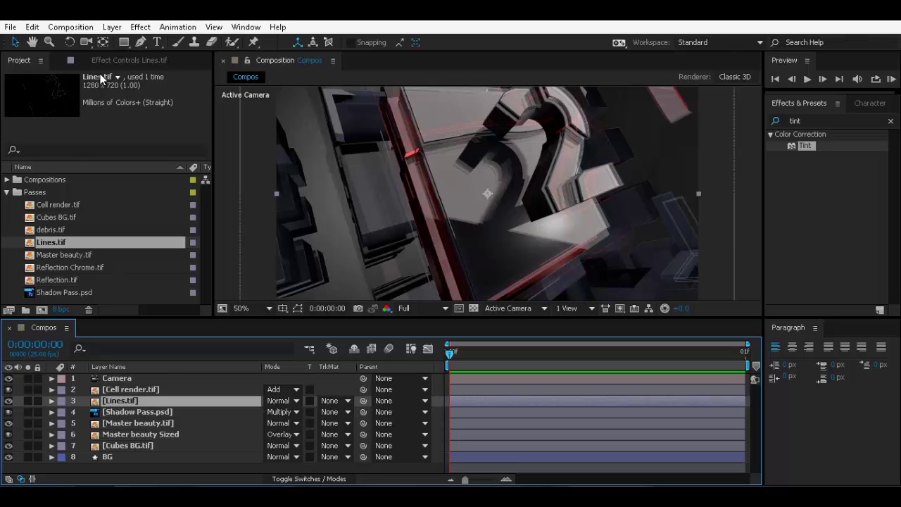
pyautogui.click(296, 400)
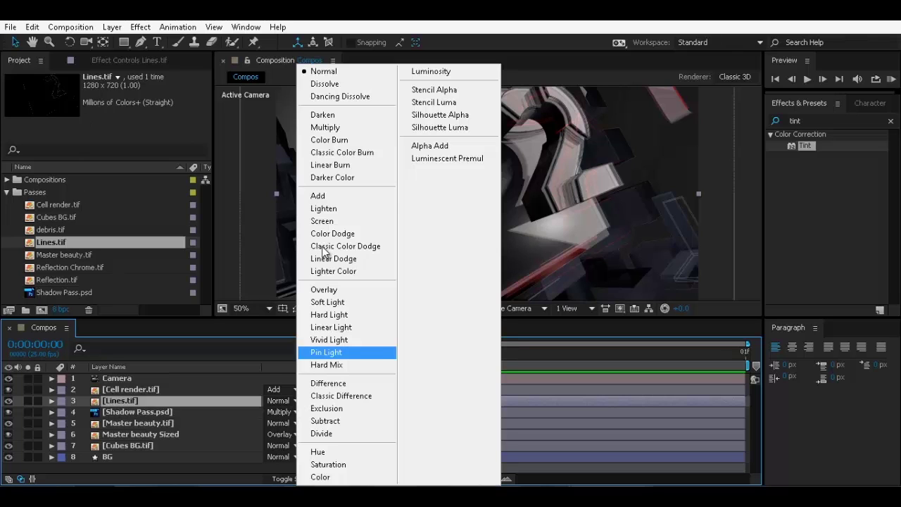
pyautogui.click(345, 198)
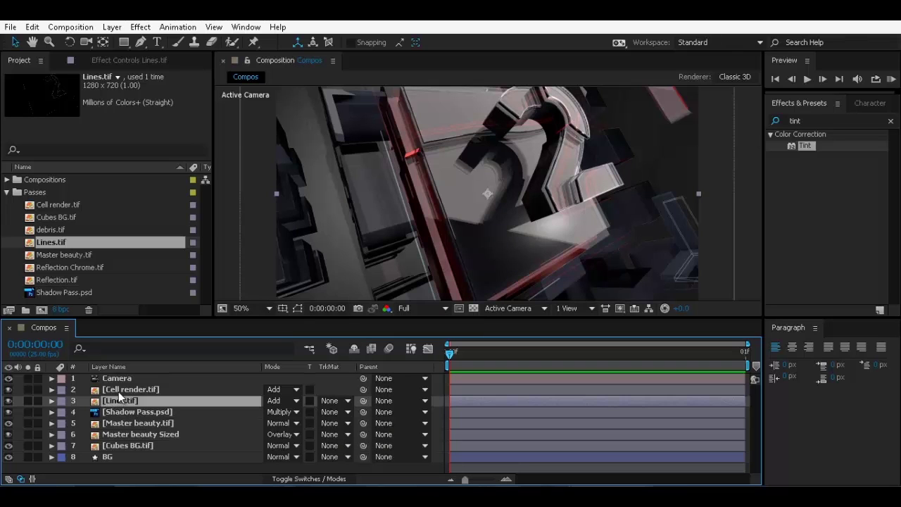
# Step: Apply the Tint effect to the Lines layer and map its white to red FF1D1D
pyautogui.doubleClick(809, 146)
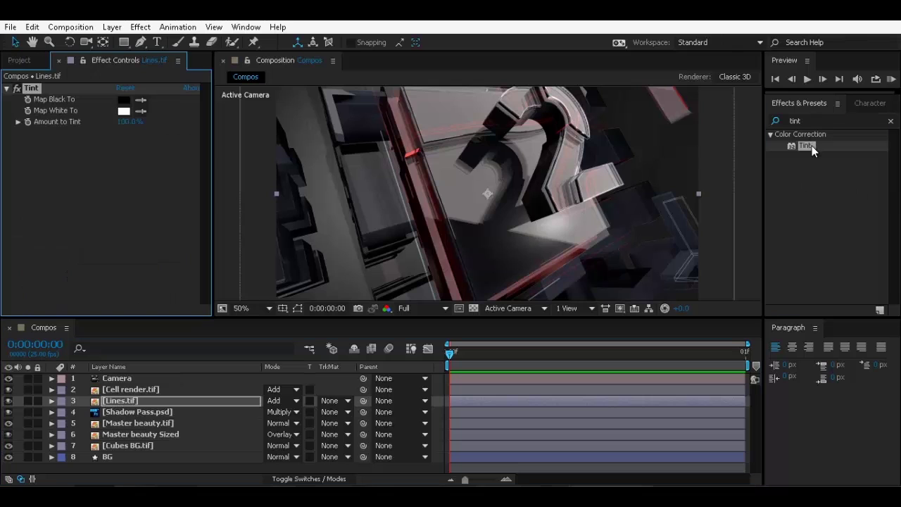
pyautogui.click(124, 111)
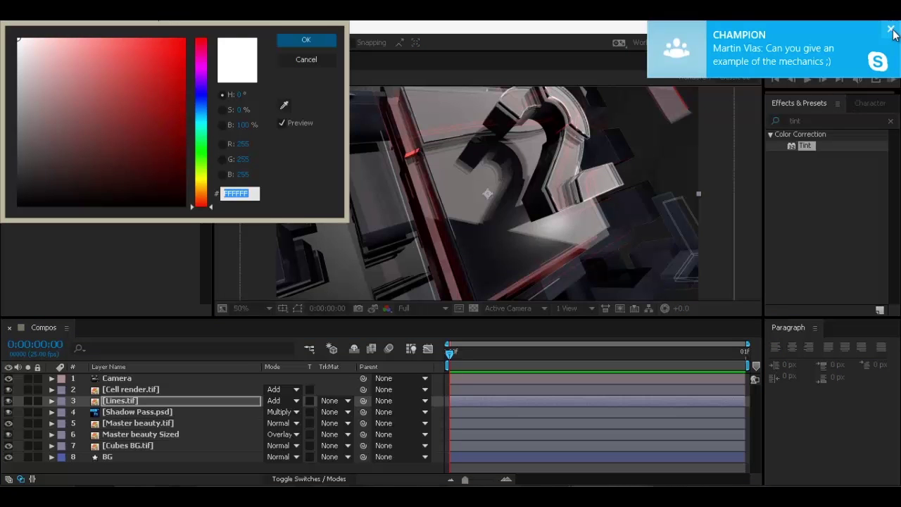
pyautogui.moveTo(140, 47)
pyautogui.mouseDown()
pyautogui.moveTo(193, 26)
pyautogui.moveTo(125, 32)
pyautogui.moveTo(177, 38)
pyautogui.moveTo(157, 40)
pyautogui.moveTo(177, 33)
pyautogui.moveTo(167, 31)
pyautogui.mouseUp()
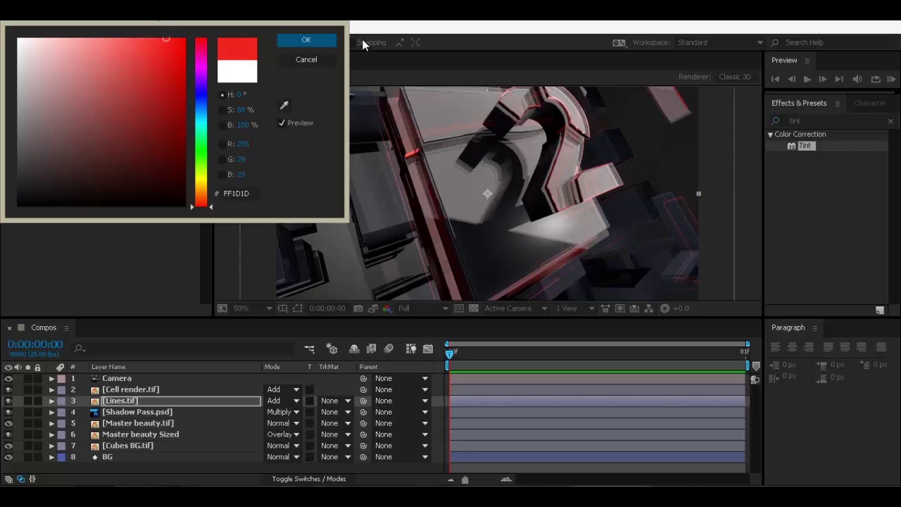
pyautogui.click(321, 40)
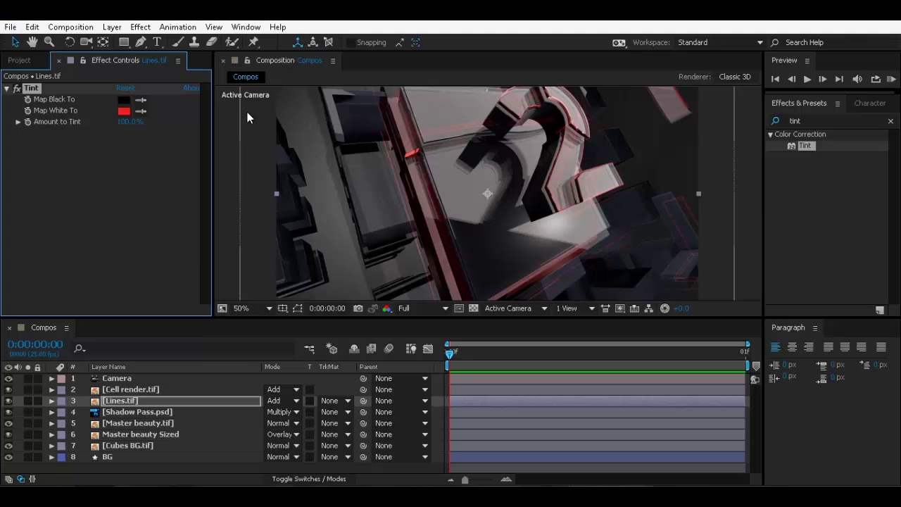
# Step: Lower the Lines layer's opacity to 45%
pyautogui.click(170, 402)
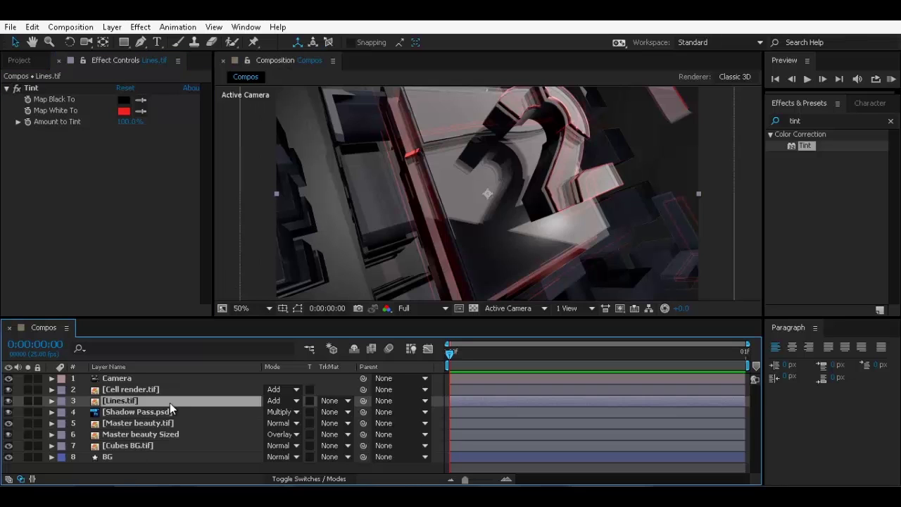
pyautogui.press('t')
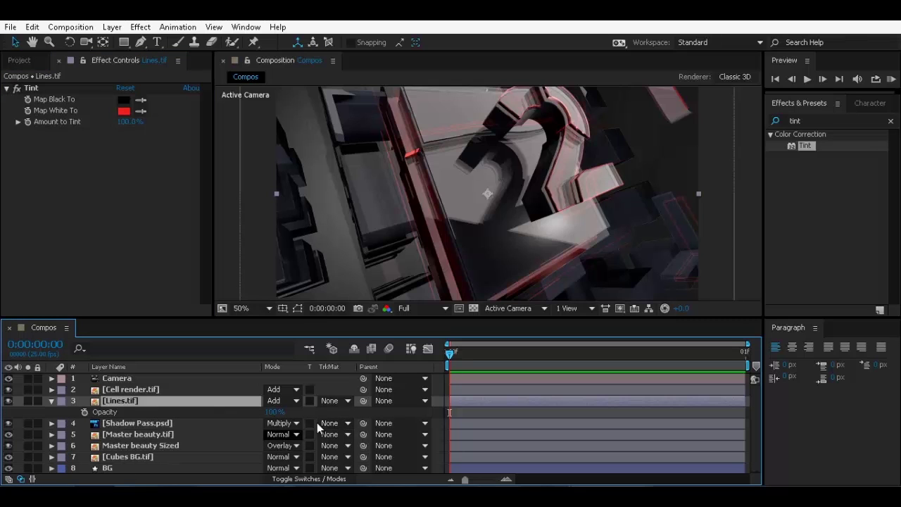
pyautogui.moveTo(273, 415); pyautogui.dragTo(188, 393)
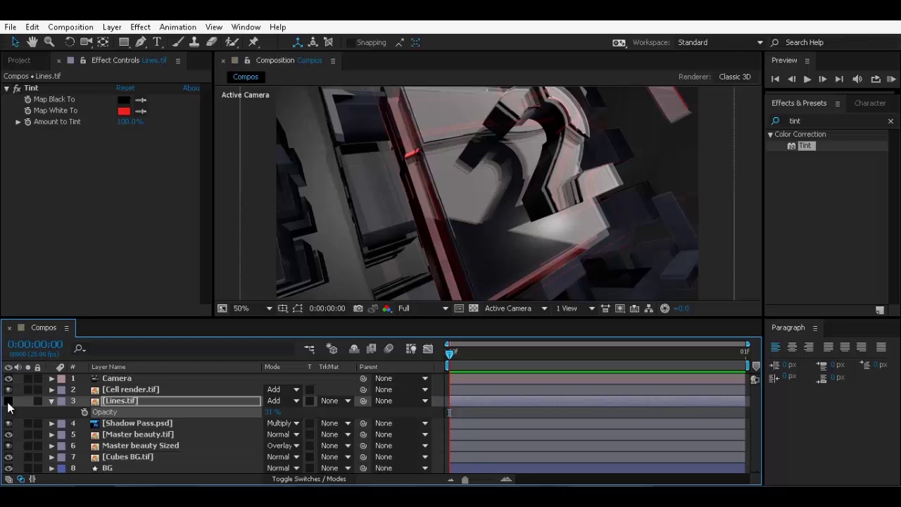
pyautogui.moveTo(273, 416); pyautogui.dragTo(334, 394)
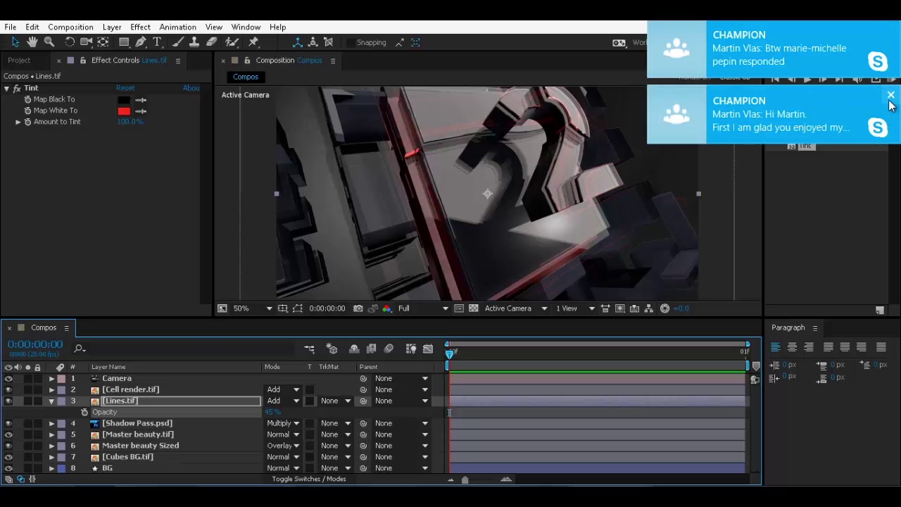
# Step: Dismiss the Skype notifications and turn off the computer's Wi-Fi
pyautogui.click(891, 95)
pyautogui.click(890, 29)
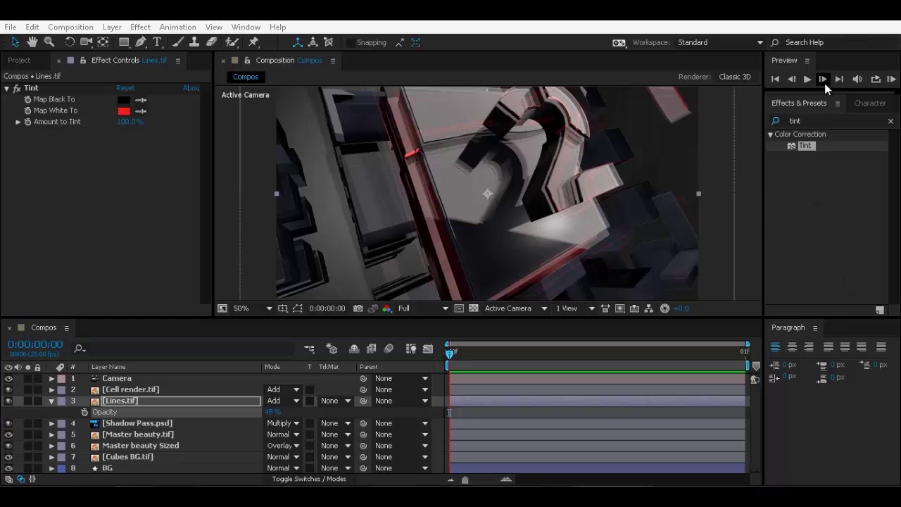
pyautogui.click(770, 479)
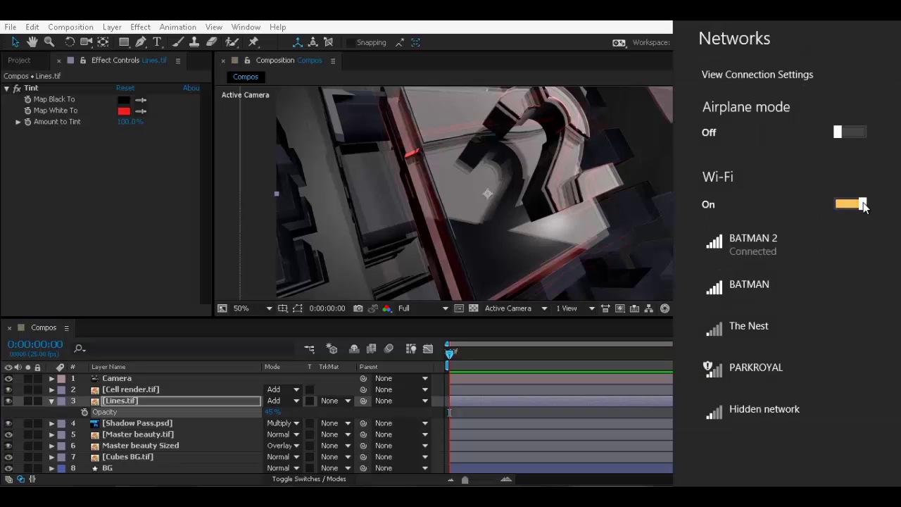
pyautogui.click(866, 207)
pyautogui.click(414, 22)
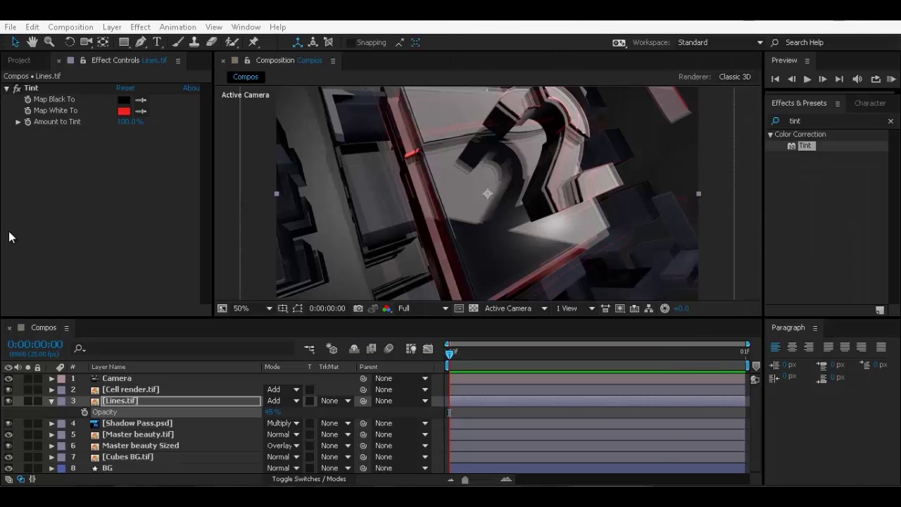
# Step: Place the Reflection pass directly above the Master beauty layer and set its blending mode to Add
pyautogui.click(6, 89)
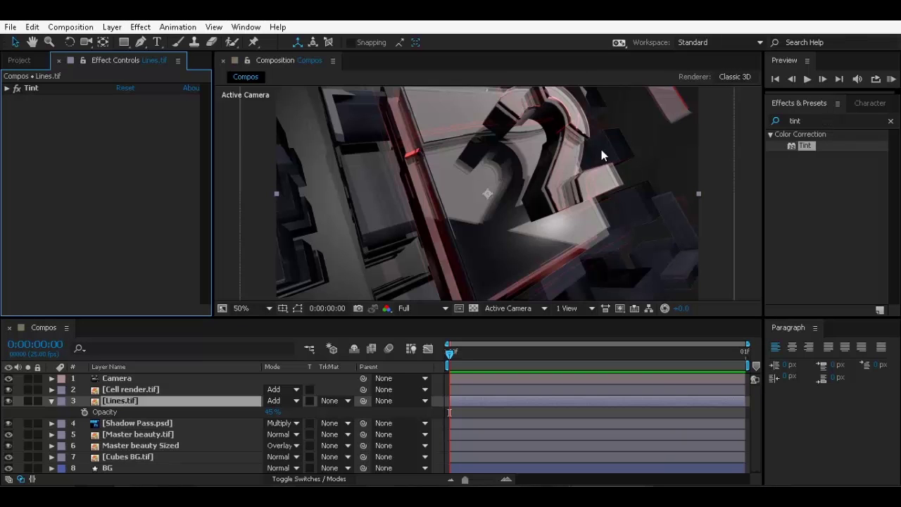
pyautogui.click(16, 61)
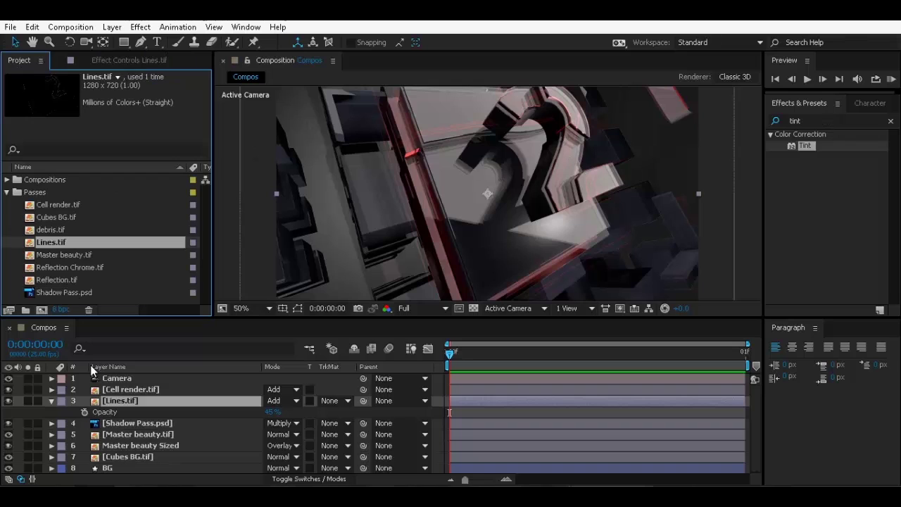
pyautogui.click(60, 269)
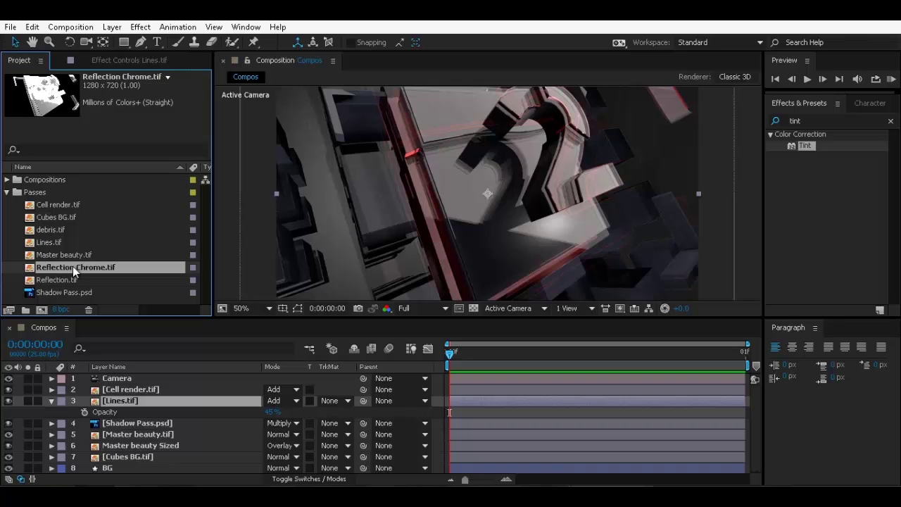
pyautogui.click(66, 279)
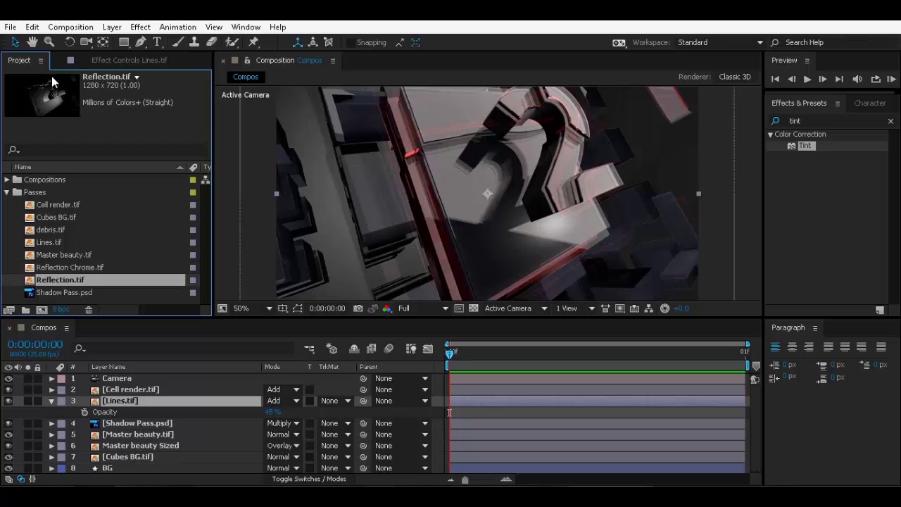
pyautogui.click(51, 401)
pyautogui.moveTo(67, 279); pyautogui.dragTo(117, 426)
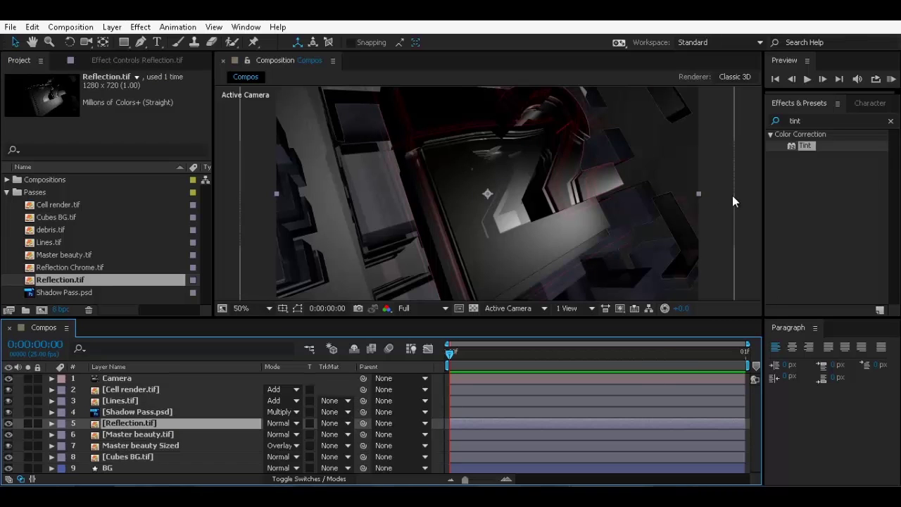
pyautogui.click(273, 424)
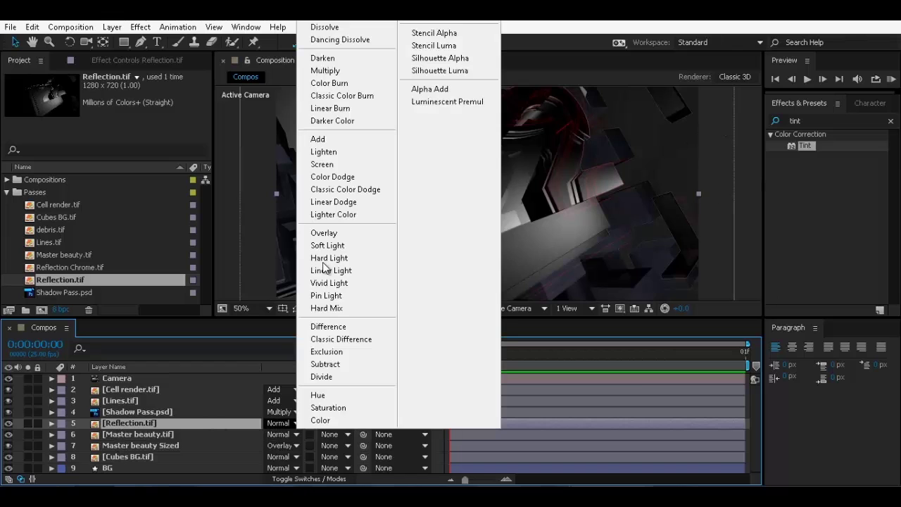
pyautogui.click(324, 140)
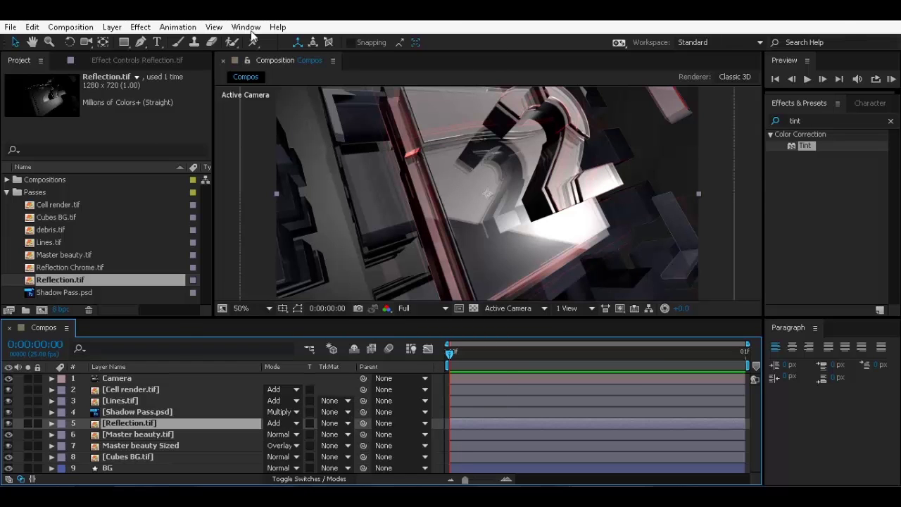
# Step: Compare the frame with and without the Reflection layer, and set that layer's opacity to 65%
pyautogui.click(8, 423)
pyautogui.click(8, 423)
pyautogui.click(9, 423)
pyautogui.click(8, 423)
pyautogui.press('t')
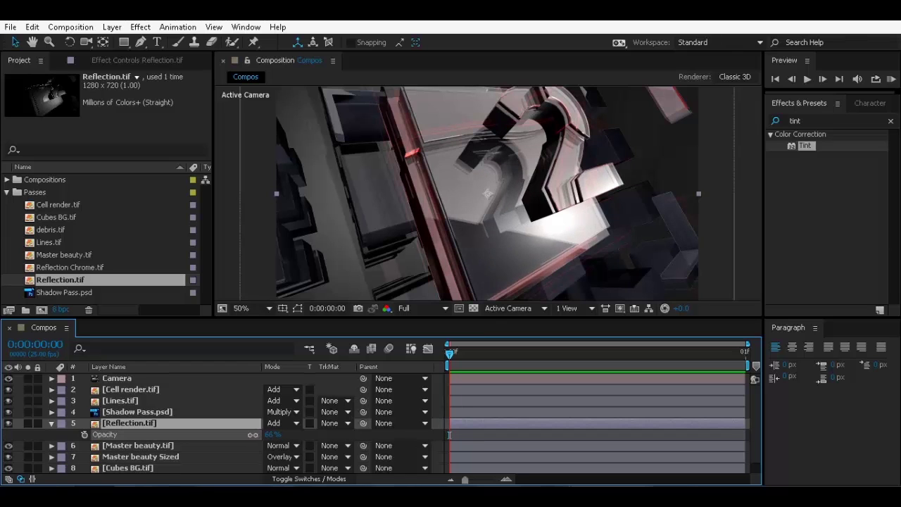
pyautogui.moveTo(253, 435); pyautogui.dragTo(250, 435)
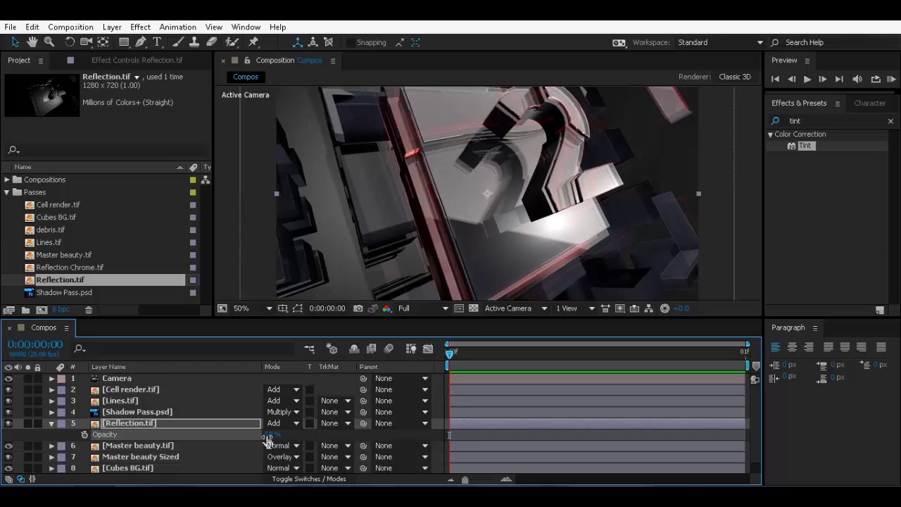
pyautogui.click(269, 434)
pyautogui.write('65')
pyautogui.press('Return')
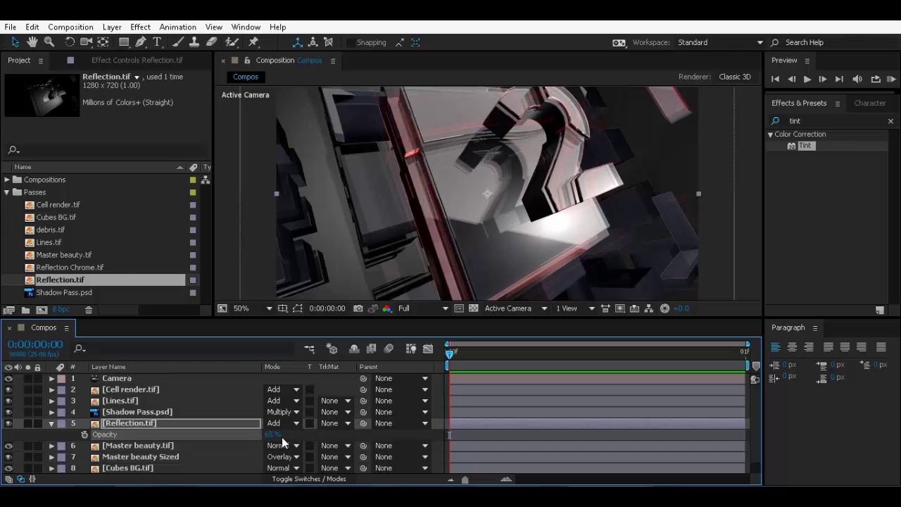
# Step: Apply the Tint effect to the Reflection layer with white mapped to a light red, and collapse the layer's properties
pyautogui.doubleClick(808, 148)
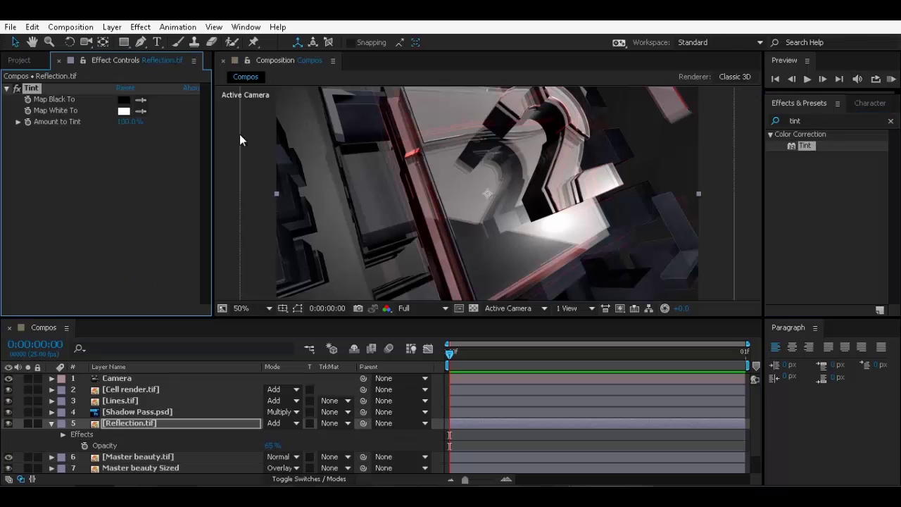
pyautogui.click(124, 112)
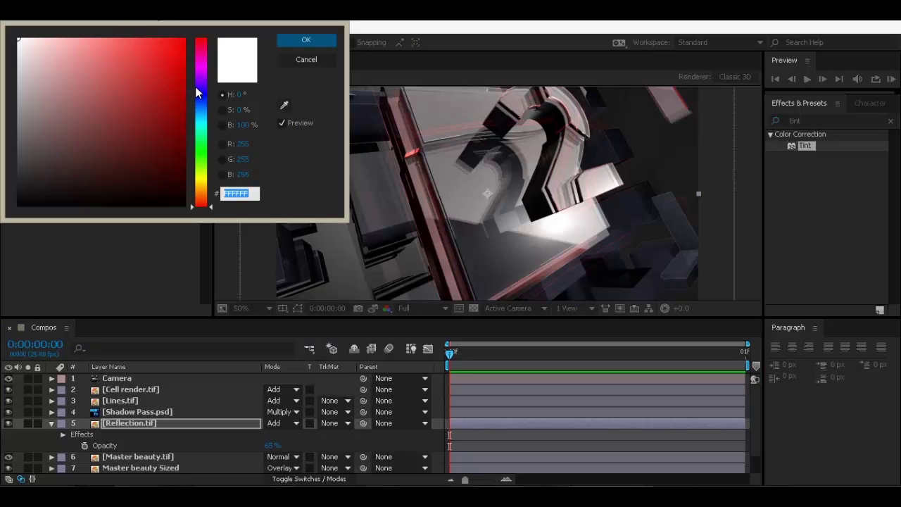
pyautogui.moveTo(171, 76)
pyautogui.mouseDown()
pyautogui.moveTo(177, 36)
pyautogui.moveTo(193, 28)
pyautogui.moveTo(73, 36)
pyautogui.moveTo(154, 38)
pyautogui.moveTo(105, 36)
pyautogui.moveTo(138, 43)
pyautogui.mouseUp()
pyautogui.click(303, 39)
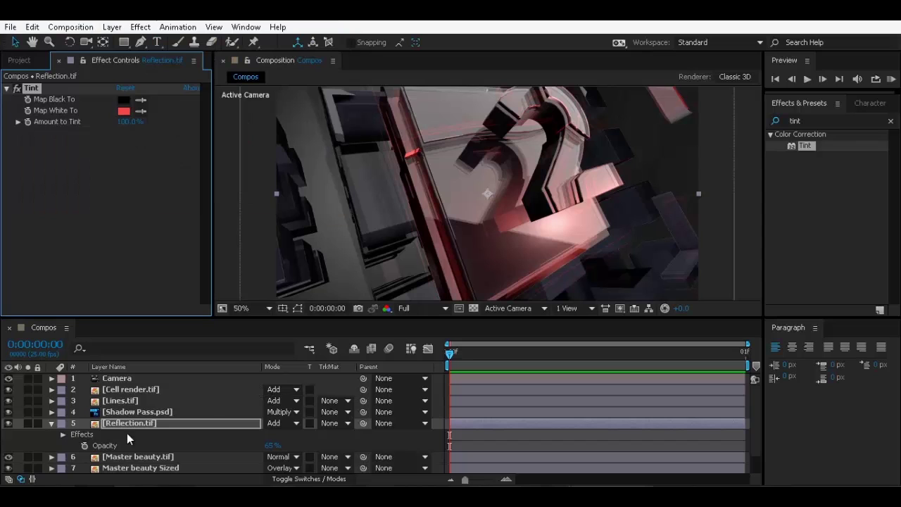
pyautogui.click(50, 423)
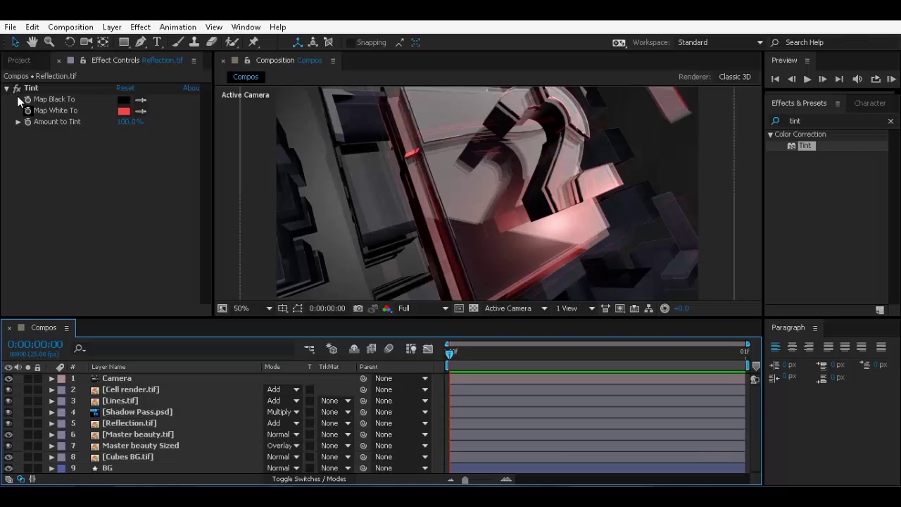
# Step: Place the Reflection Chrome pass directly below the Reflection layer, set its blending mode to Overlay and show its opacity
pyautogui.click(20, 61)
pyautogui.moveTo(62, 269); pyautogui.dragTo(149, 421)
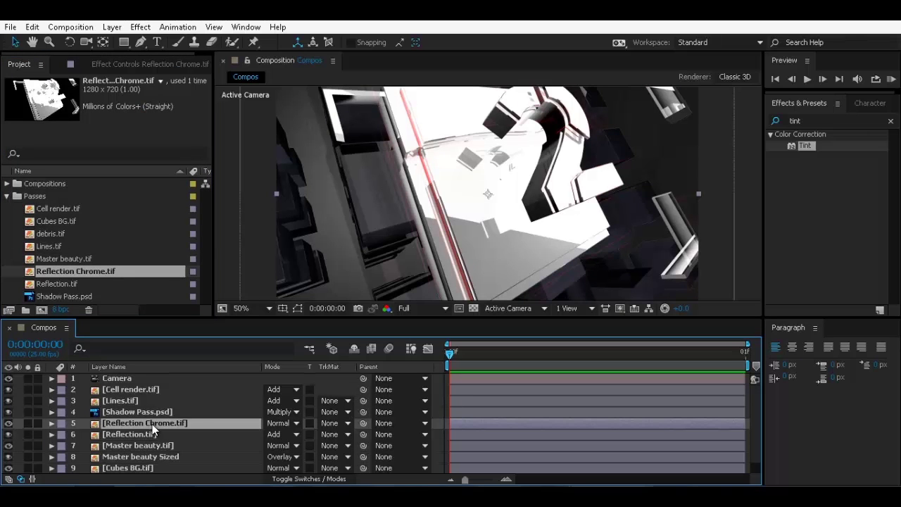
pyautogui.moveTo(152, 424); pyautogui.dragTo(158, 438)
pyautogui.click(279, 434)
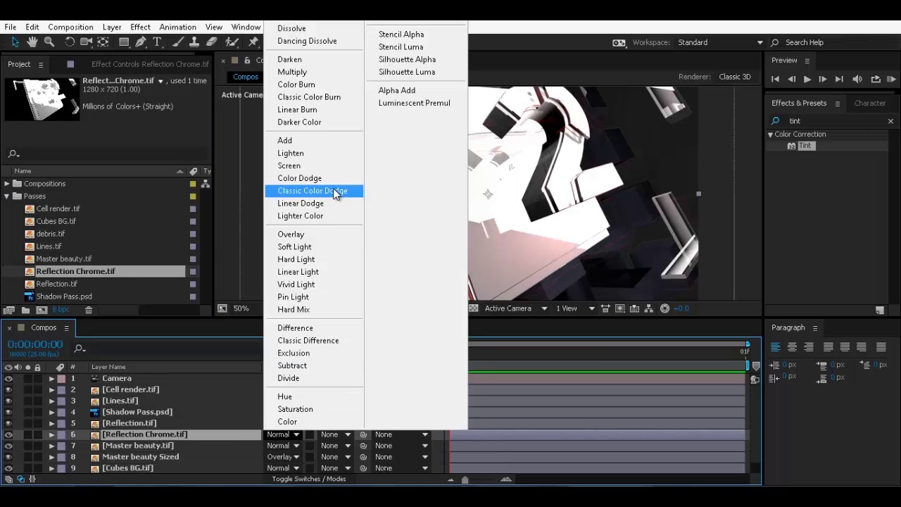
pyautogui.click(290, 234)
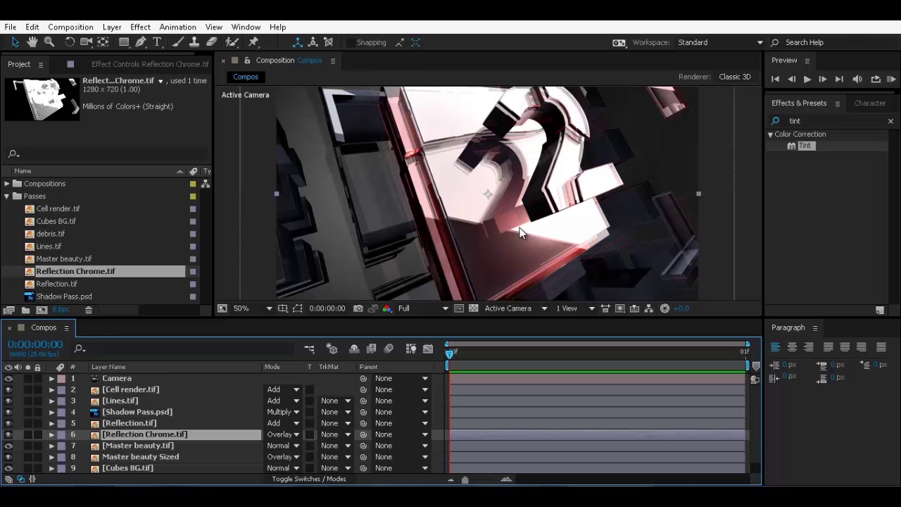
pyautogui.press('t')
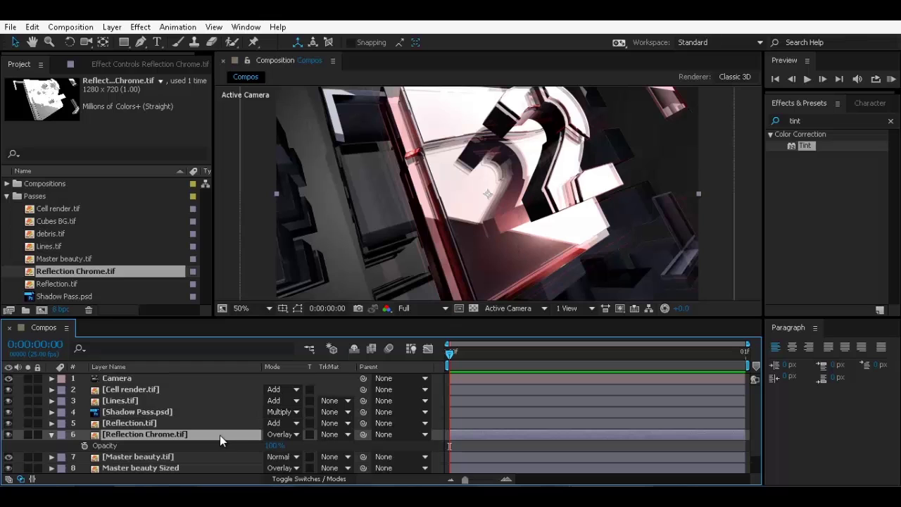
# Step: Try the Reflection Chrome layer above Reflection, undo the move and compare the frame with the Reflection layer hidden
pyautogui.moveTo(220, 435); pyautogui.dragTo(218, 425)
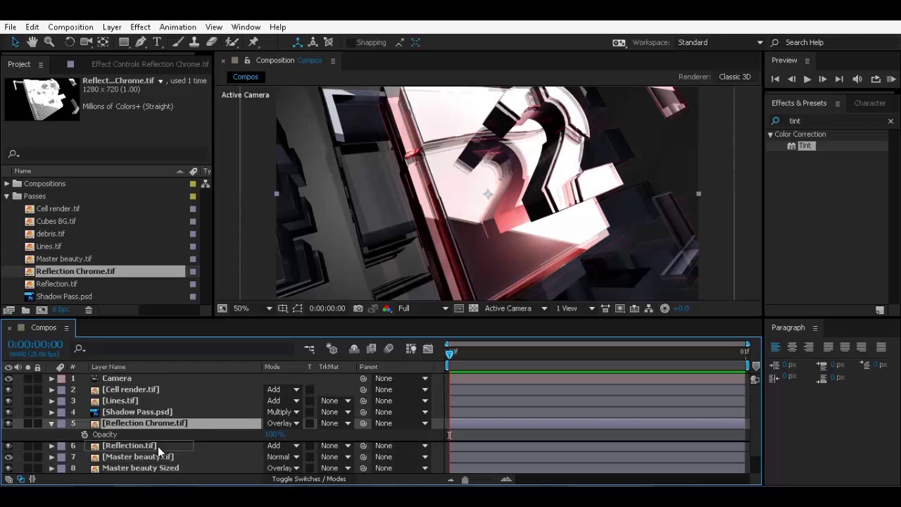
pyautogui.hotkey('ctrl', 'z')
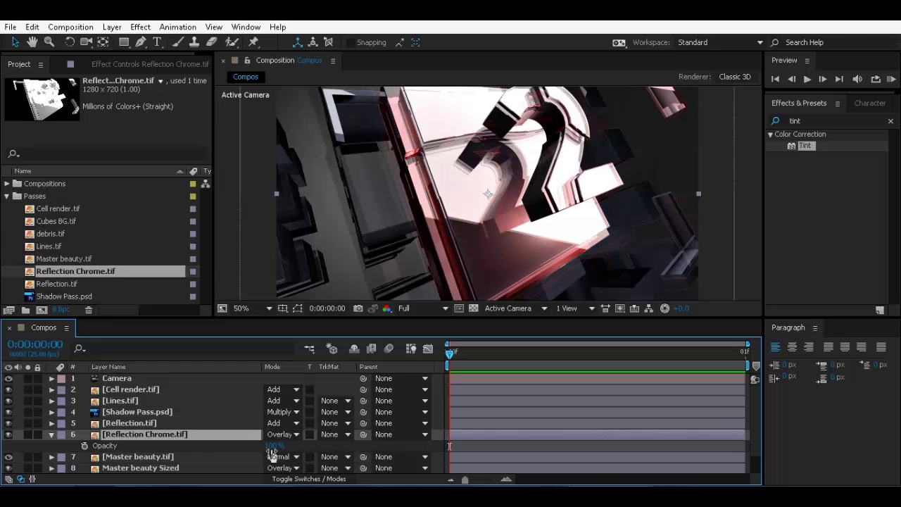
pyautogui.moveTo(273, 446); pyautogui.dragTo(240, 430)
pyautogui.click(9, 423)
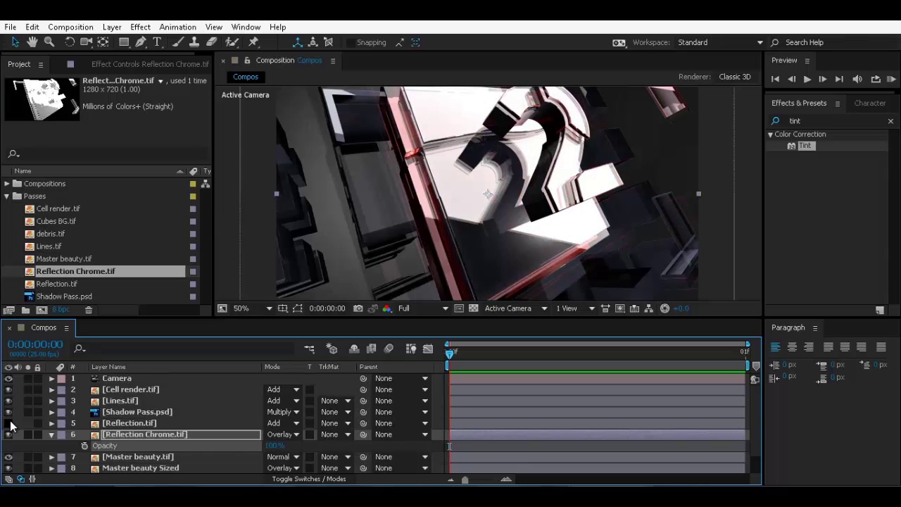
pyautogui.click(9, 423)
# Step: Lower the Reflection Chrome layer's opacity to 44% and collapse its properties
pyautogui.click(163, 437)
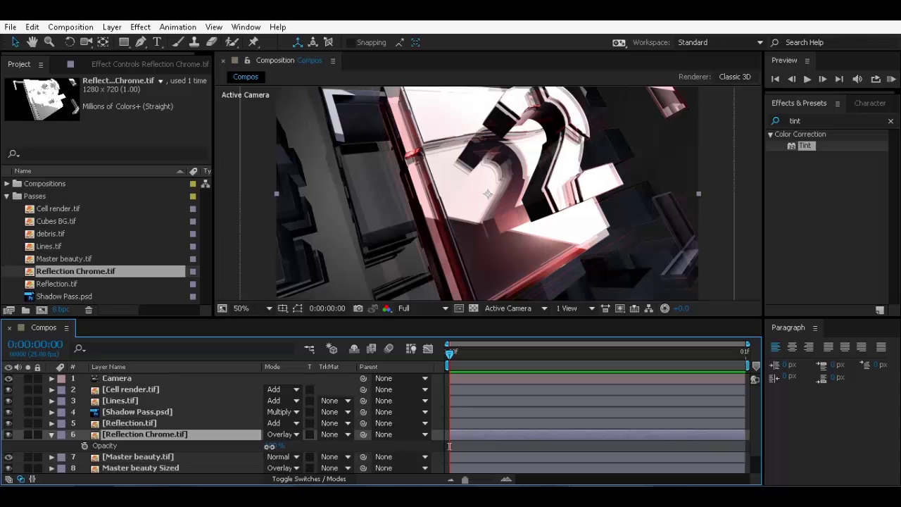
pyautogui.moveTo(273, 450); pyautogui.dragTo(120, 439)
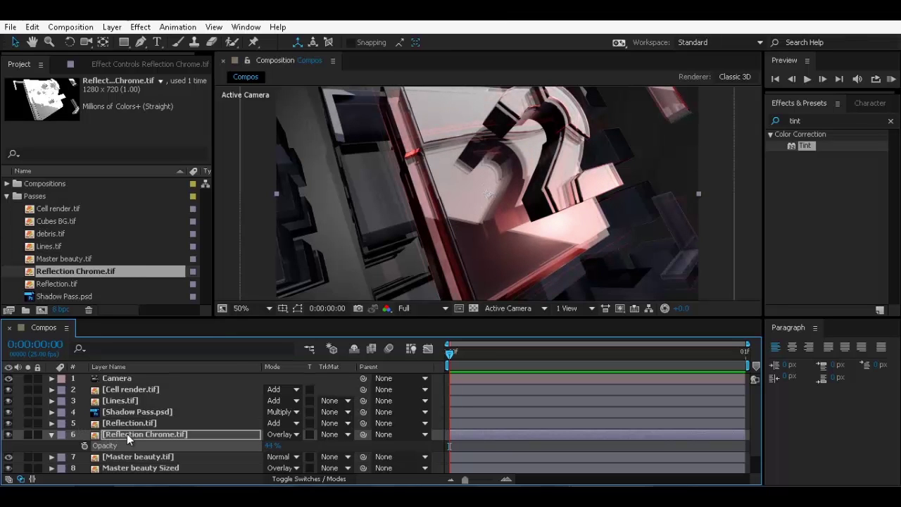
pyautogui.click(50, 435)
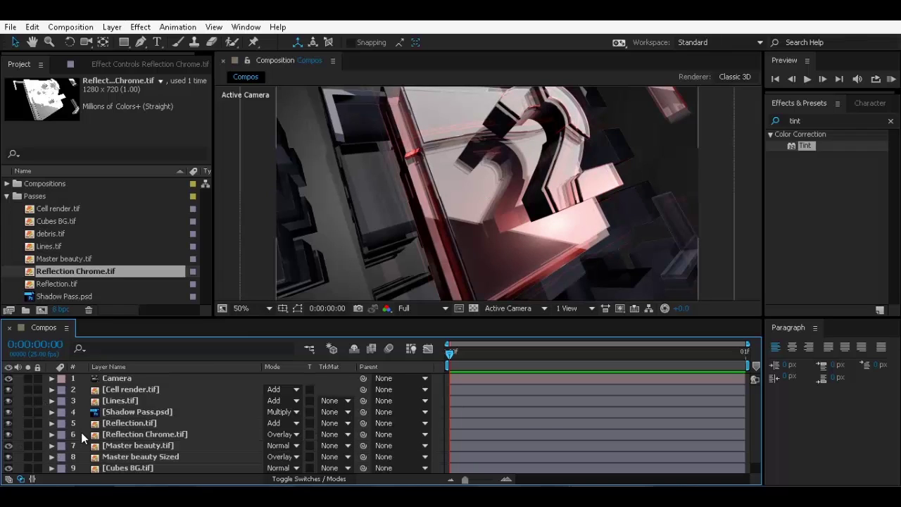
pyautogui.scroll(-1, 374, 422)
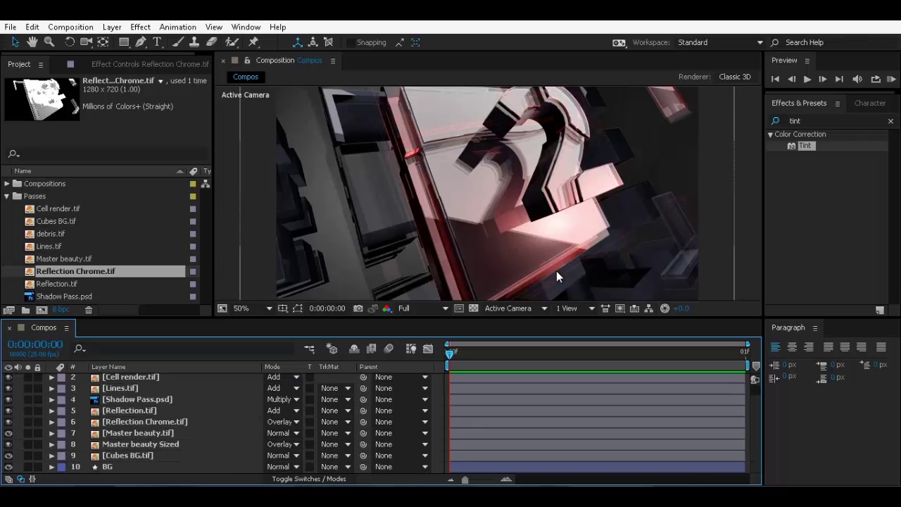
pyautogui.press('space')
pyautogui.moveTo(547, 176)
pyautogui.mouseDown()
pyautogui.moveTo(545, 212)
pyautogui.moveTo(563, 172)
pyautogui.moveTo(561, 183)
pyautogui.mouseUp()
pyautogui.click(13, 242)
pyautogui.scroll(1, 28, 406)
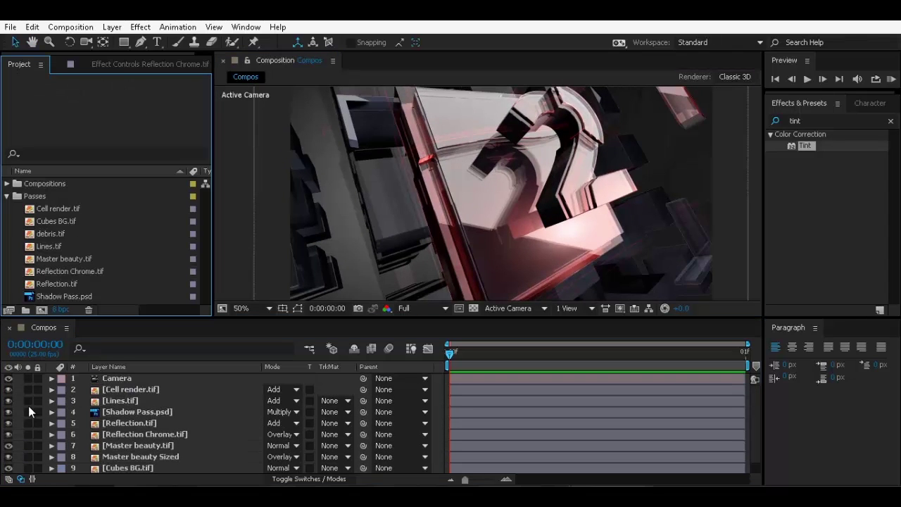
# Step: Create a black solid named "Optical flares" and place it directly below the Camera layer
pyautogui.click(19, 393)
pyautogui.rightClick(19, 394)
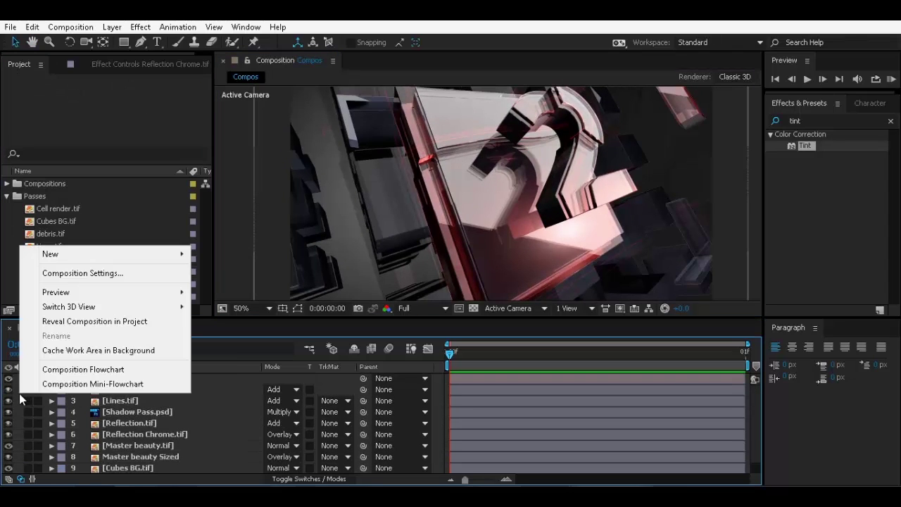
pyautogui.moveTo(166, 254)
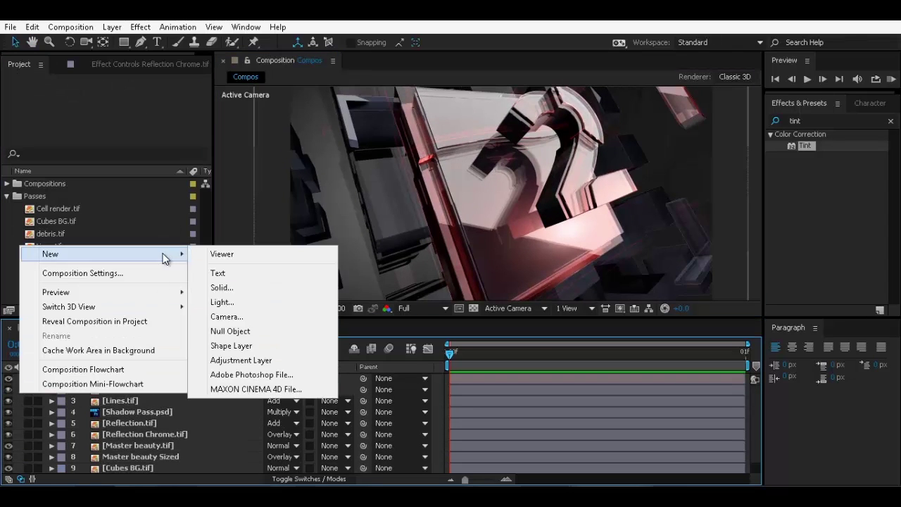
pyautogui.click(239, 288)
pyautogui.write('O')
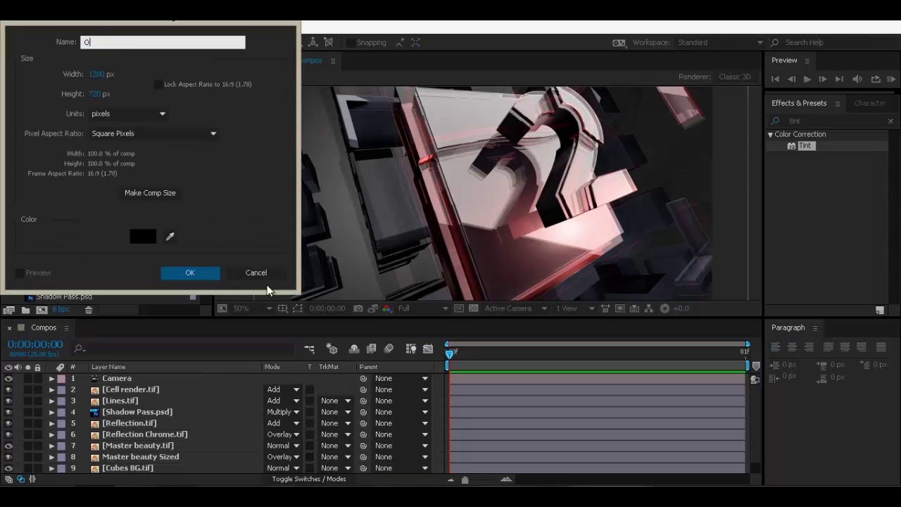
pyautogui.write('ptical flares')
pyautogui.press('Return')
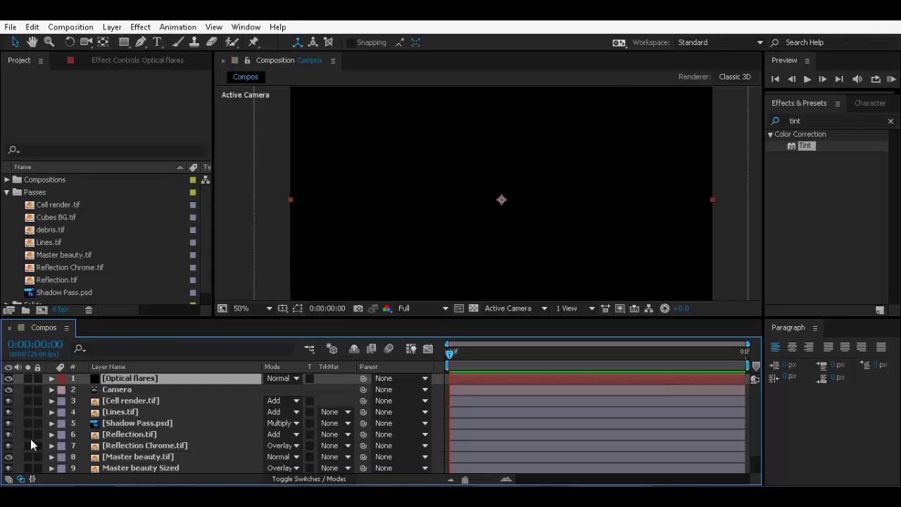
pyautogui.moveTo(115, 383); pyautogui.dragTo(114, 400)
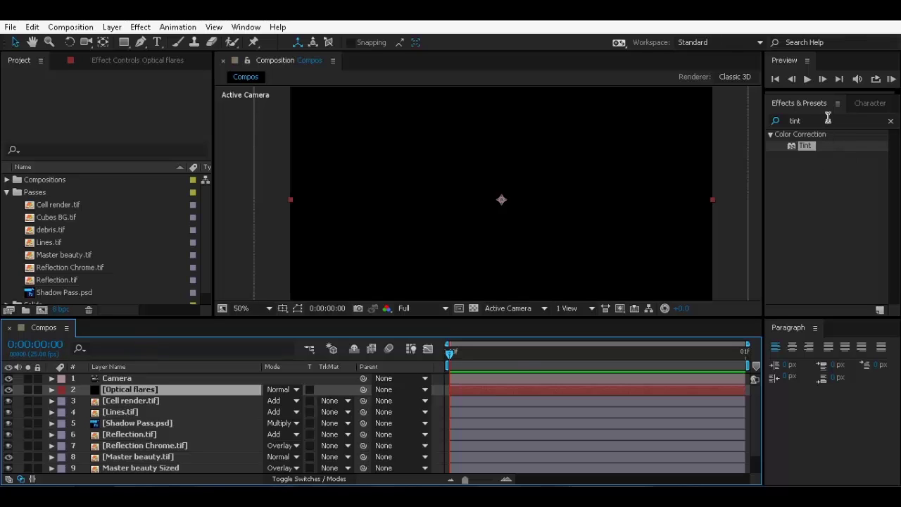
# Step: Apply the Optical Flares effect to the new solid and clear all default lens objects in its options
pyautogui.click(143, 27)
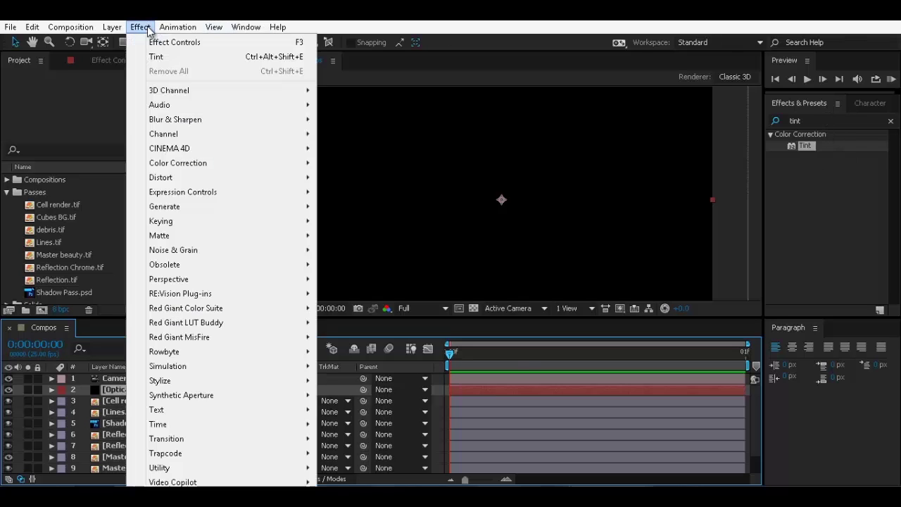
pyautogui.moveTo(271, 483)
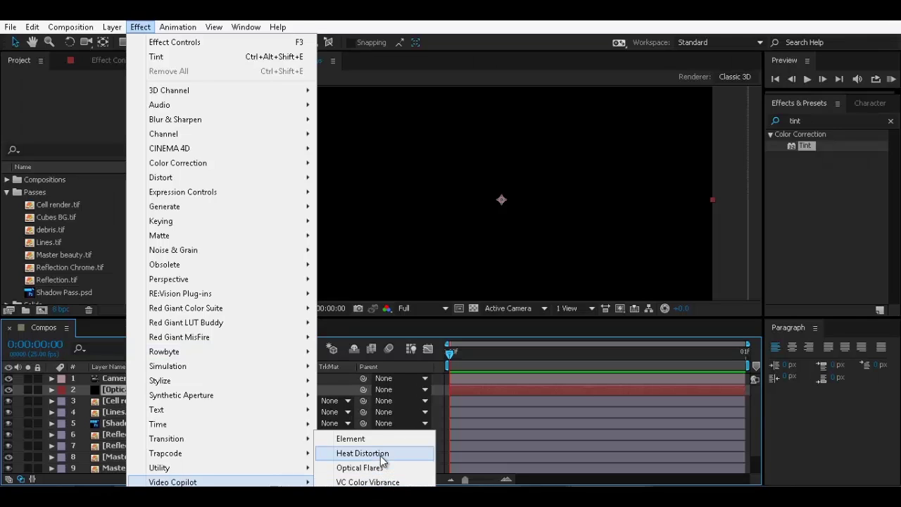
pyautogui.click(369, 468)
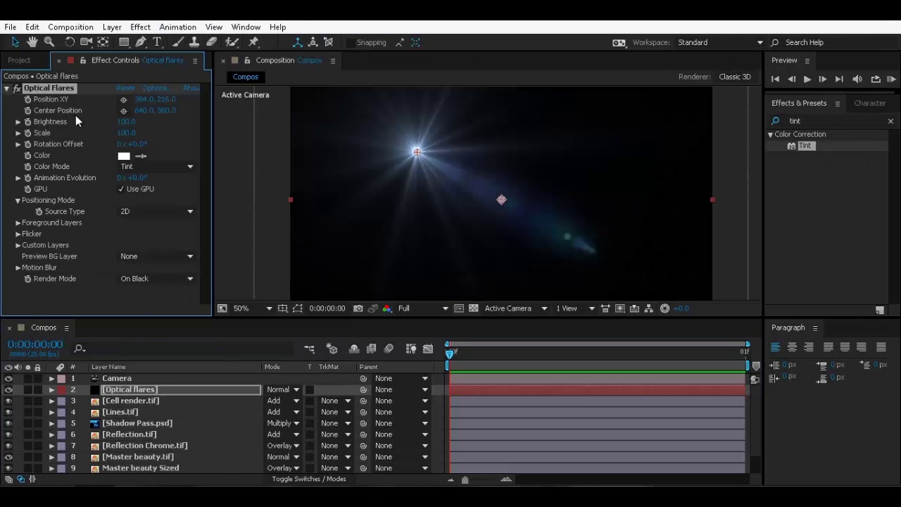
pyautogui.click(156, 88)
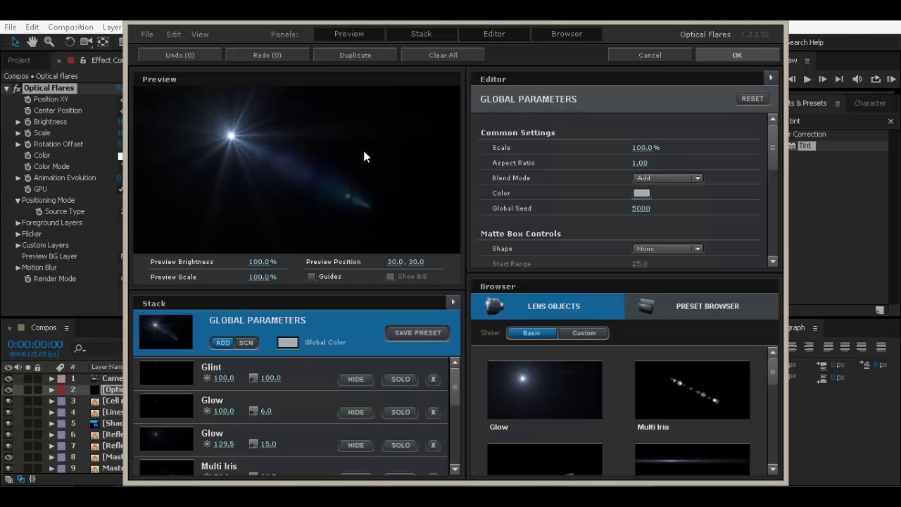
pyautogui.click(443, 54)
pyautogui.click(419, 266)
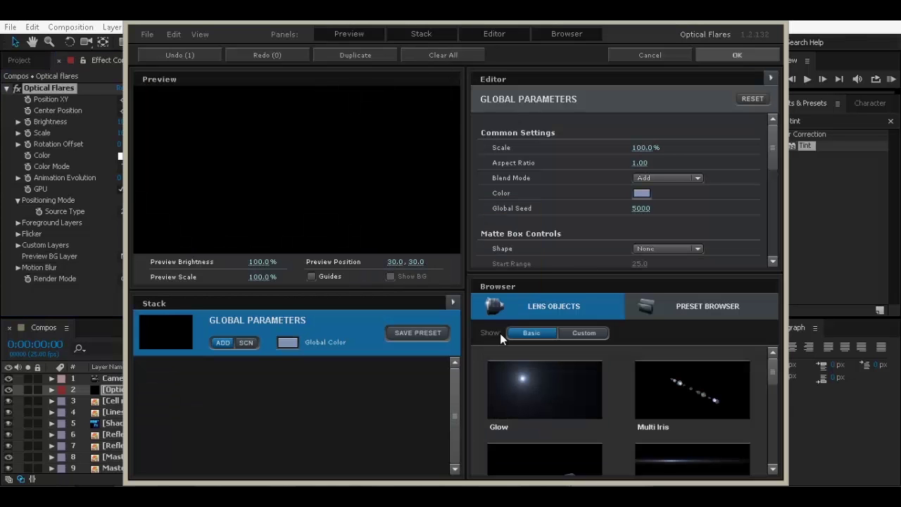
# Step: Build the flare from a Glow with brightness 116 and a Streak with brightness 91, and accept it
pyautogui.click(535, 387)
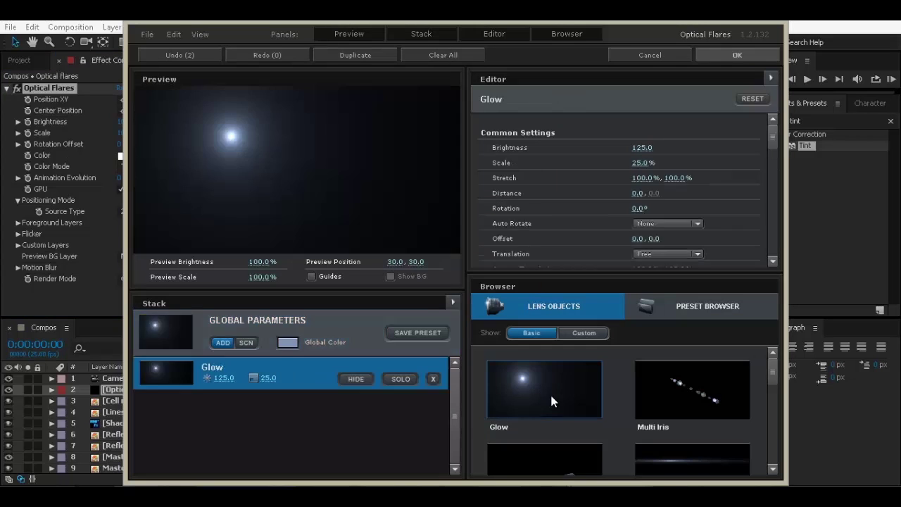
pyautogui.click(686, 464)
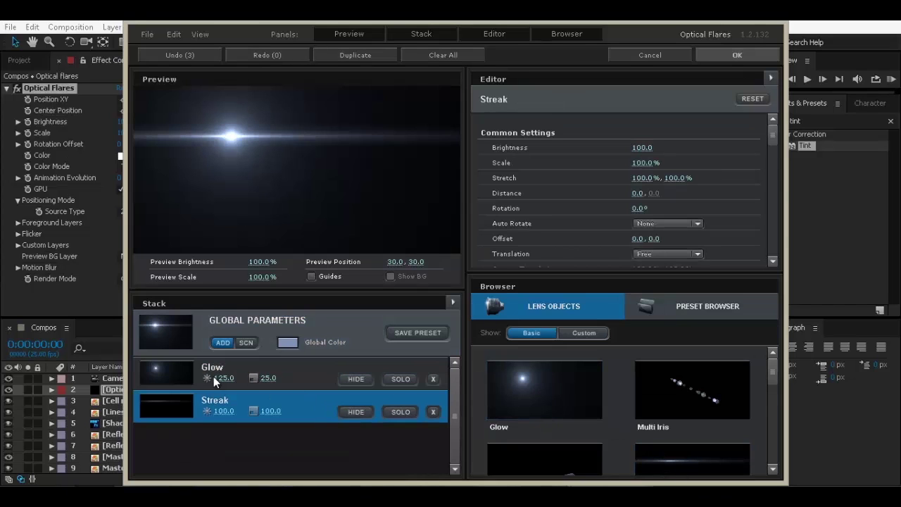
pyautogui.moveTo(224, 378); pyautogui.dragTo(198, 381)
pyautogui.moveTo(267, 380); pyautogui.dragTo(310, 368)
pyautogui.hotkey('ctrl', 'z')
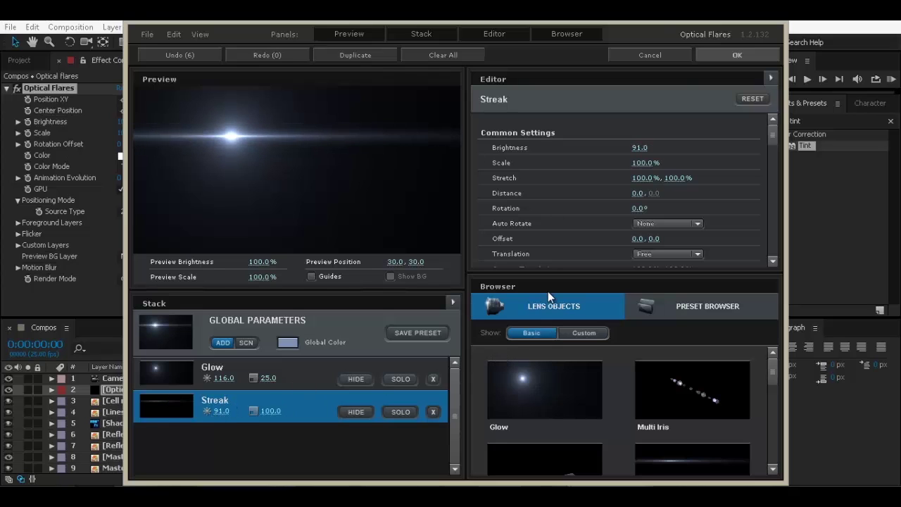
pyautogui.click(736, 55)
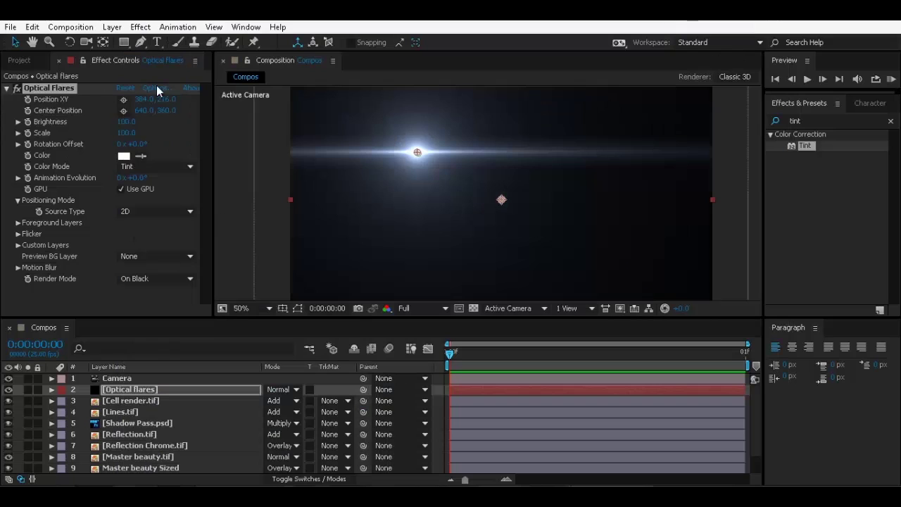
# Step: Set the Optical flares layer's blending mode to Add and the flare's scale to 50
pyautogui.click(296, 391)
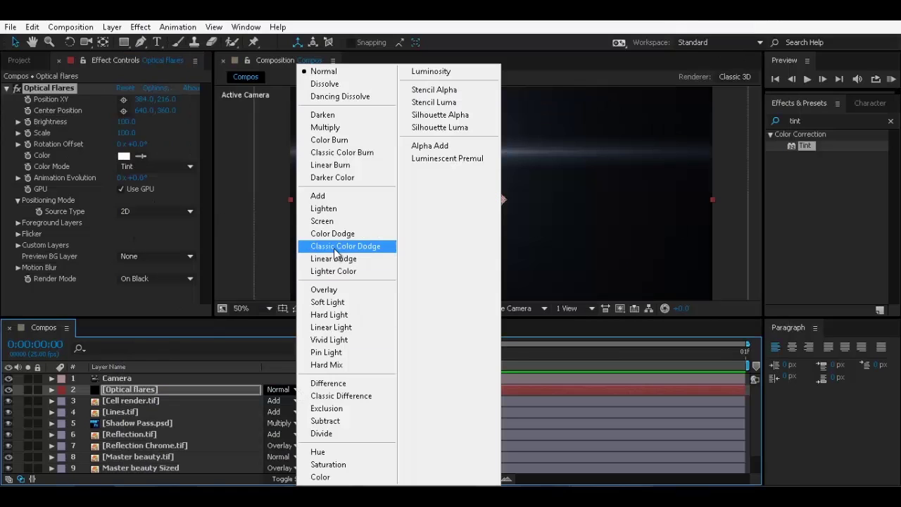
pyautogui.click(323, 197)
pyautogui.click(126, 389)
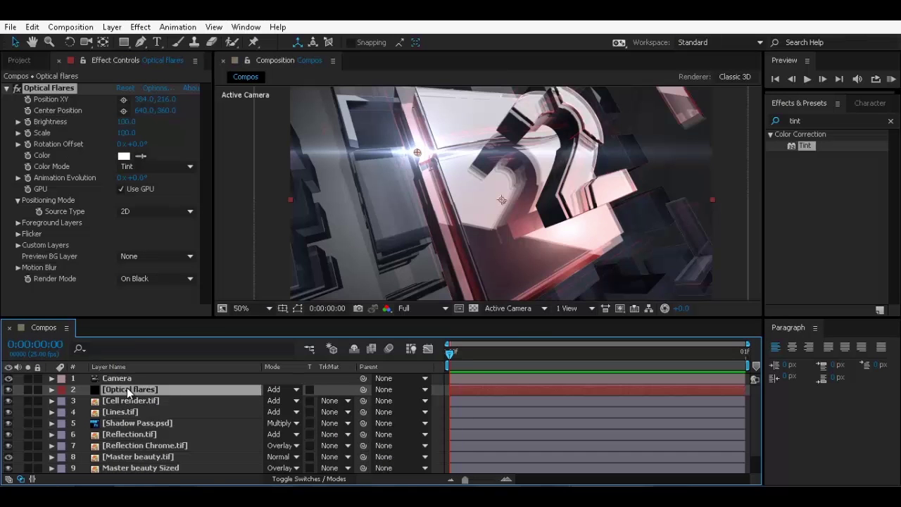
pyautogui.click(124, 131)
pyautogui.write('50')
pyautogui.press('Return')
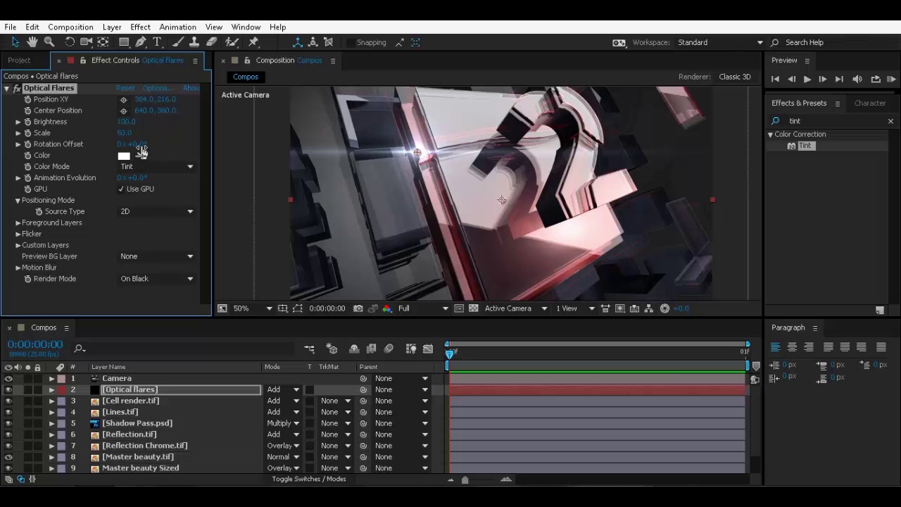
# Step: Position the flare on the red edge of the large 2 panel at about 402, 300 and set its rotation offset to 72°
pyautogui.moveTo(134, 144); pyautogui.dragTo(208, 153)
pyautogui.moveTo(418, 152); pyautogui.dragTo(423, 180)
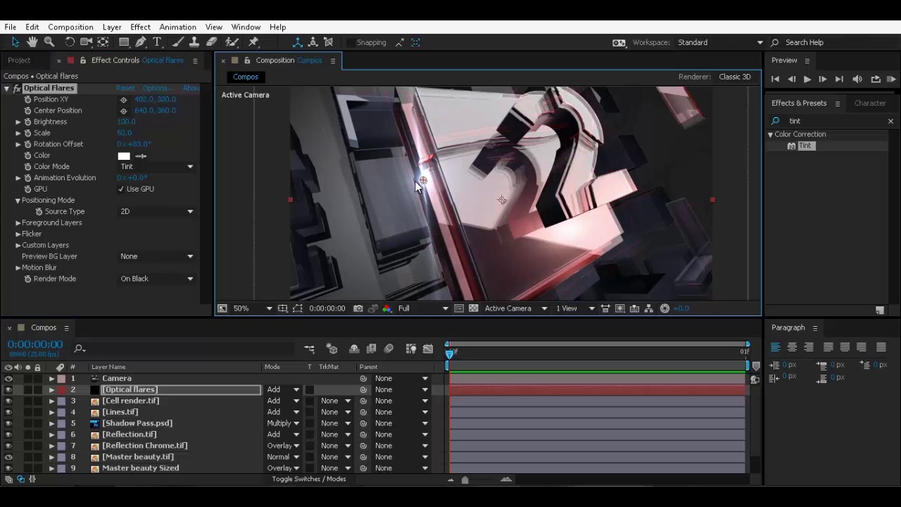
pyautogui.moveTo(135, 143); pyautogui.dragTo(134, 144)
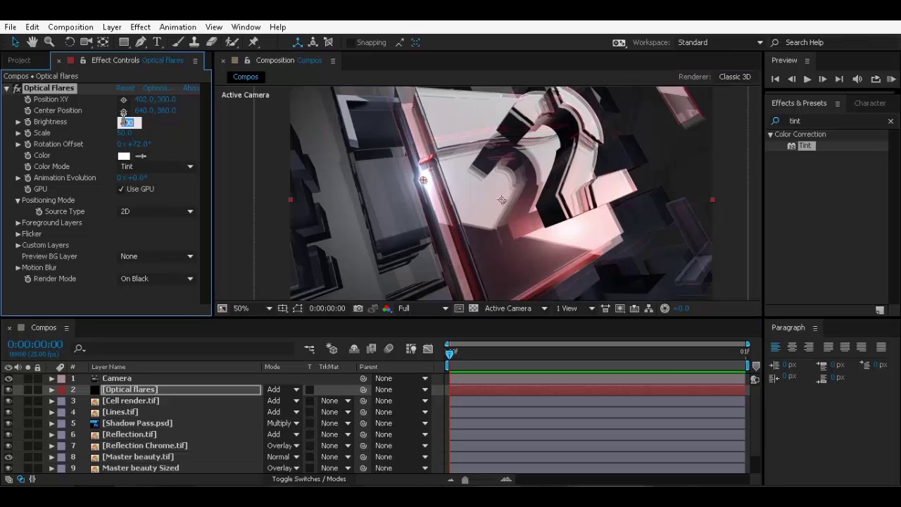
# Step: Set the flare's brightness to 50 and its color to a light red, and collapse the effect's settings
pyautogui.moveTo(123, 124); pyautogui.dragTo(124, 126)
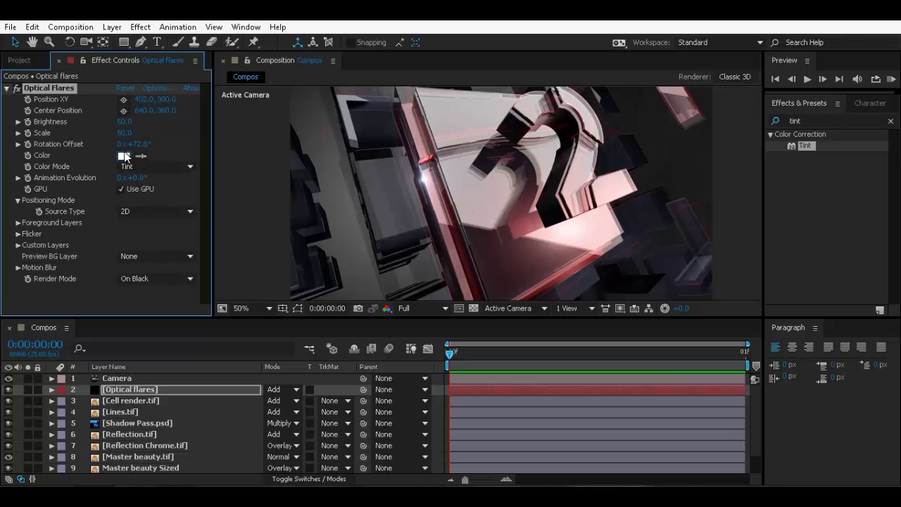
pyautogui.click(124, 156)
pyautogui.moveTo(176, 88); pyautogui.dragTo(127, 24)
pyautogui.click(306, 40)
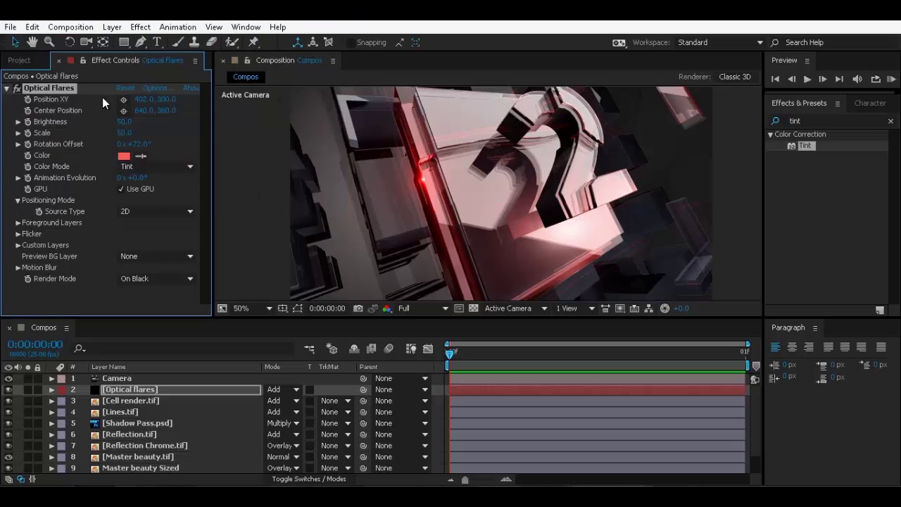
pyautogui.click(6, 89)
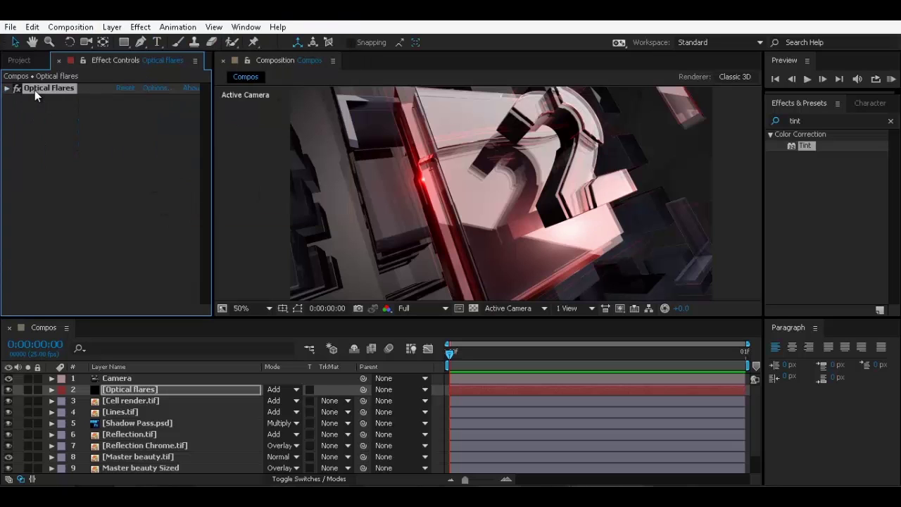
# Step: Duplicate the Optical Flares effect and set the copy's render mode to Over Original
pyautogui.hotkey('ctrl', 'd')
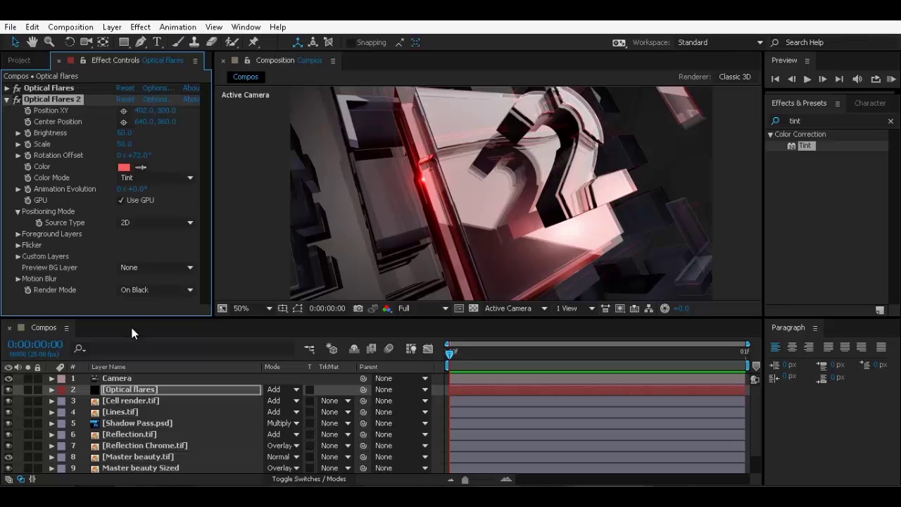
pyautogui.click(154, 290)
pyautogui.click(164, 334)
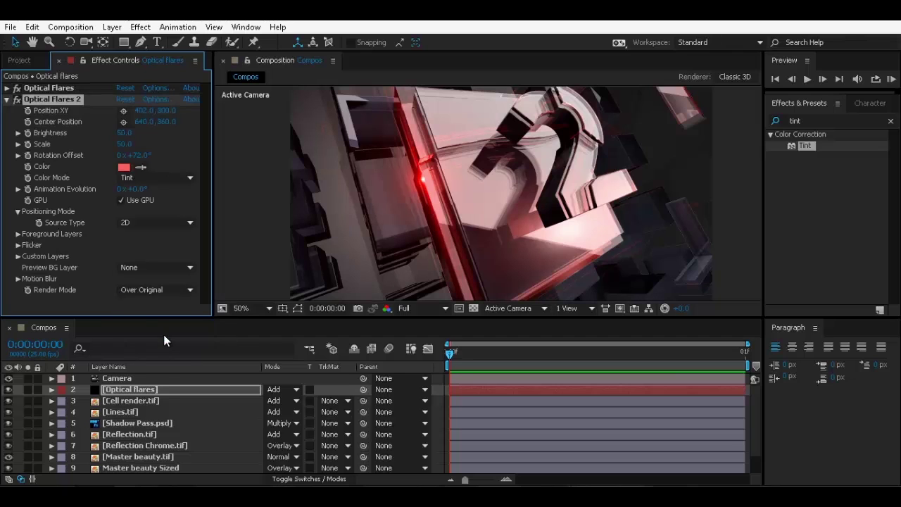
# Step: Move the second flare to the lower edge of the 2 panel at about 864, 582, with a rotation offset of 45°
pyautogui.click(124, 137)
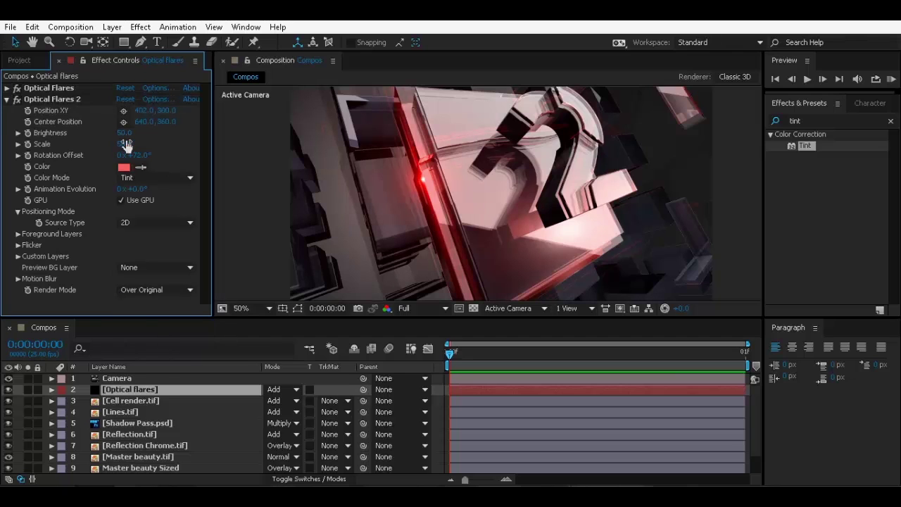
pyautogui.click(64, 105)
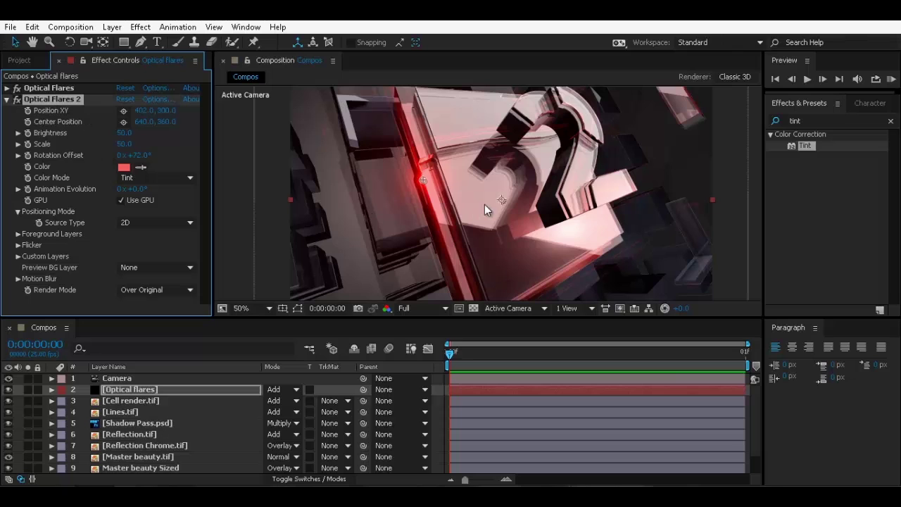
pyautogui.moveTo(422, 180); pyautogui.dragTo(575, 273)
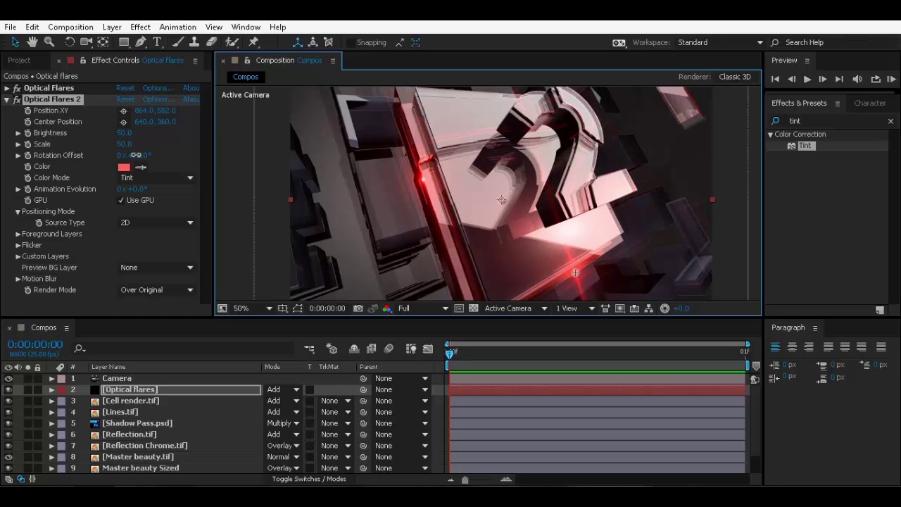
pyautogui.click(135, 154)
pyautogui.write('45')
pyautogui.press('Return')
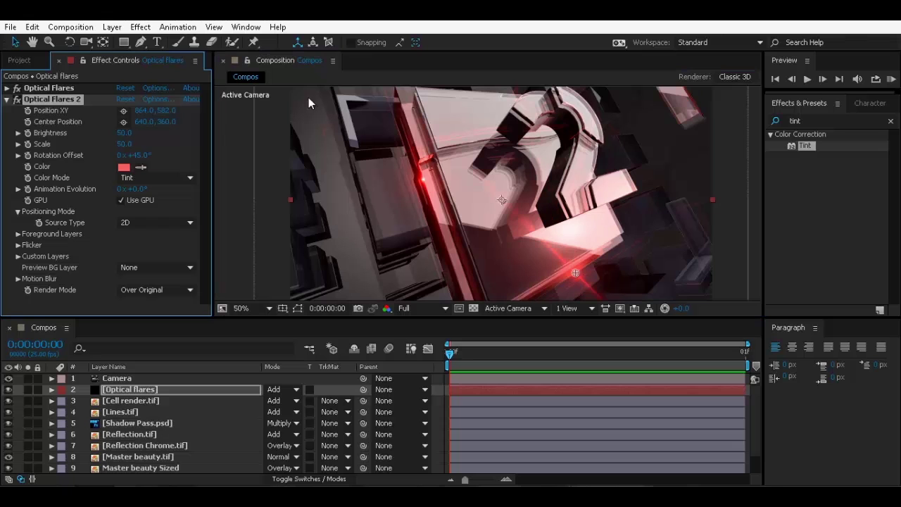
# Step: Align the second flare's streak with the panel's lower edge using a rotation offset of -34°
pyautogui.scroll(4, 584, 267)
pyautogui.press('h')
pyautogui.moveTo(584, 267); pyautogui.dragTo(435, 136)
pyautogui.press('v')
pyautogui.click(137, 156)
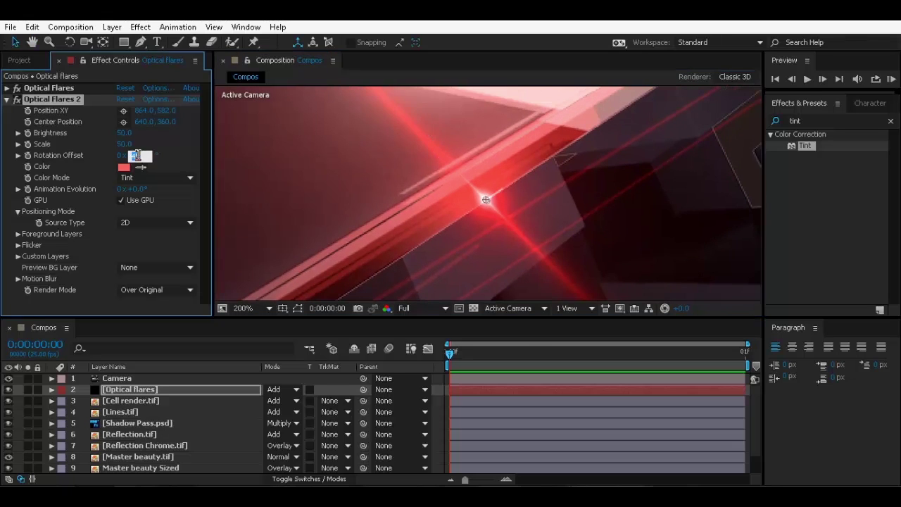
pyautogui.press('Return')
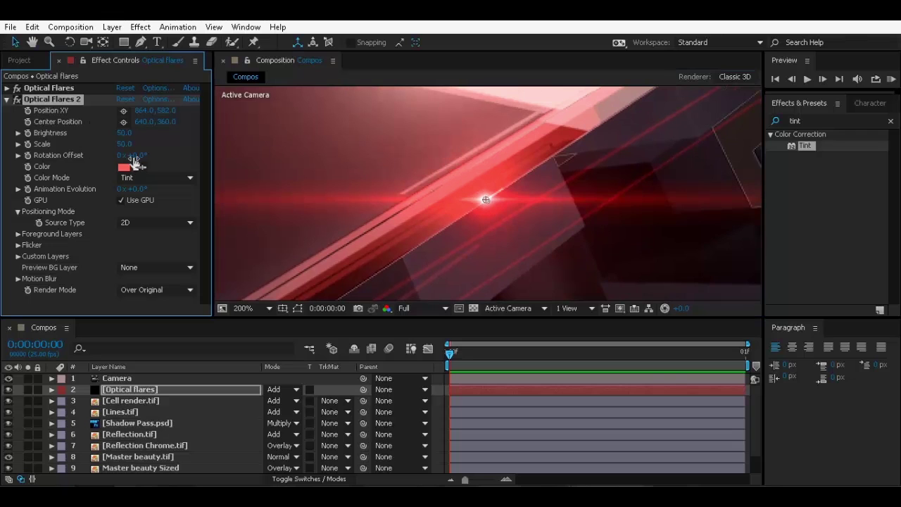
pyautogui.moveTo(134, 161); pyautogui.dragTo(116, 166)
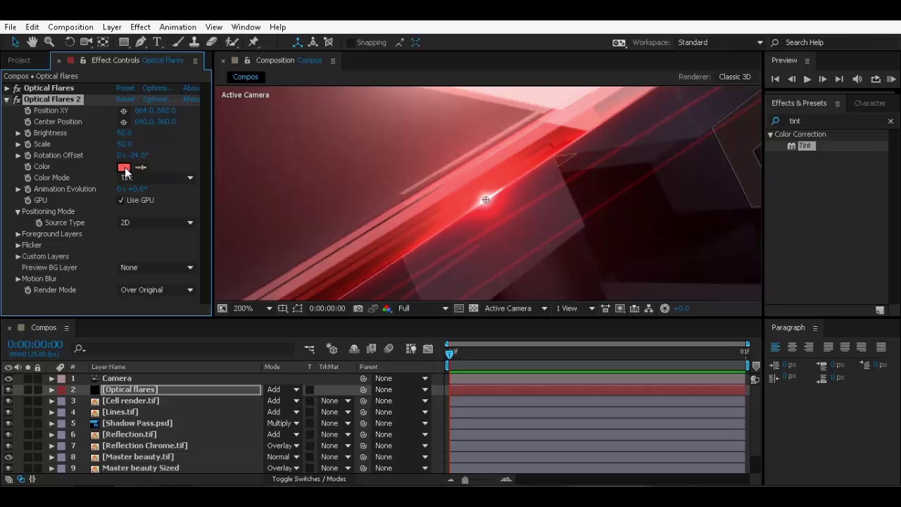
# Step: Reduce the second flare's scale to 5 while viewing the whole frame
pyautogui.scroll(-4, 507, 215)
pyautogui.hotkey('shift', '/')
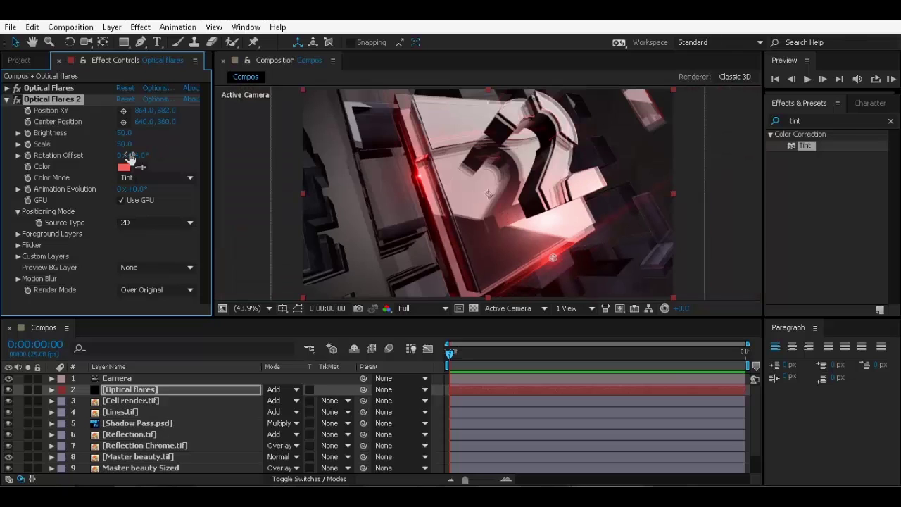
pyautogui.moveTo(124, 144)
pyautogui.mouseDown()
pyautogui.moveTo(109, 143)
pyautogui.moveTo(119, 148)
pyautogui.mouseUp()
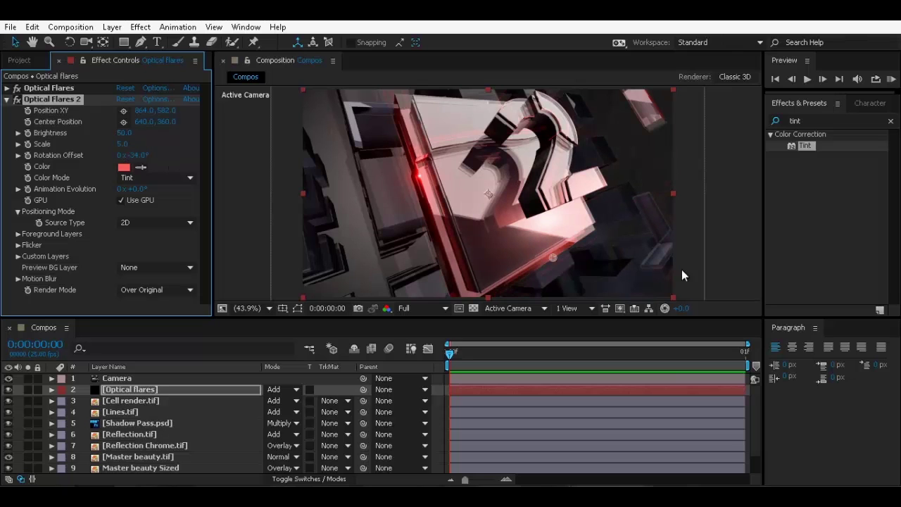
# Step: Set the second flare's brightness to 120 and its scale to 10
pyautogui.scroll(3, 568, 256)
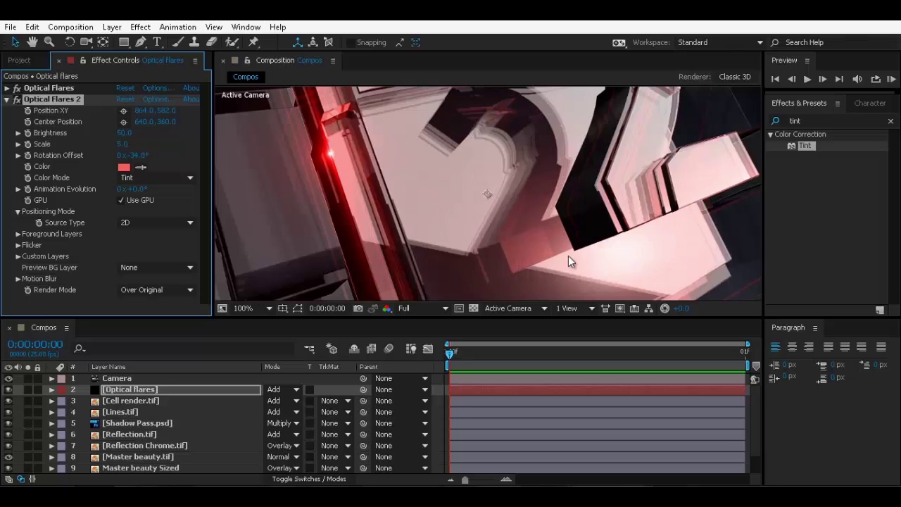
pyautogui.moveTo(569, 256); pyautogui.dragTo(389, 162)
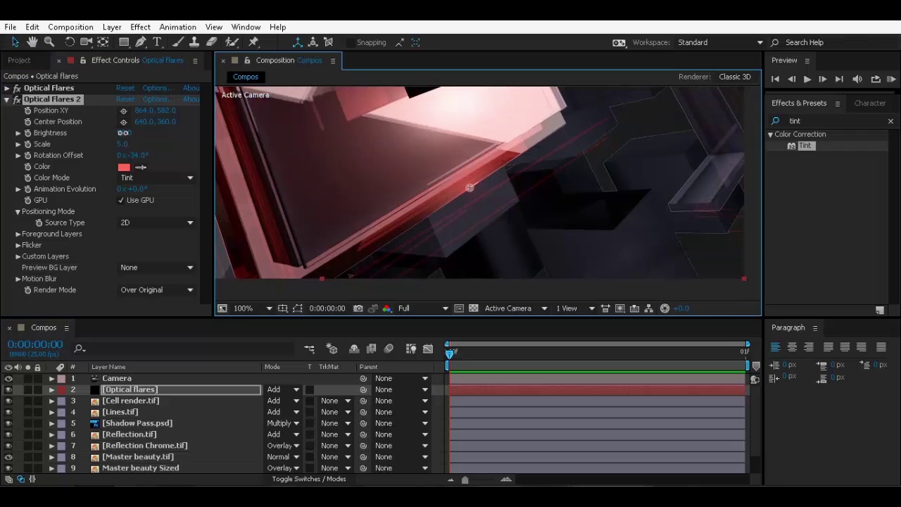
pyautogui.moveTo(124, 133); pyautogui.dragTo(131, 132)
pyautogui.click(129, 133)
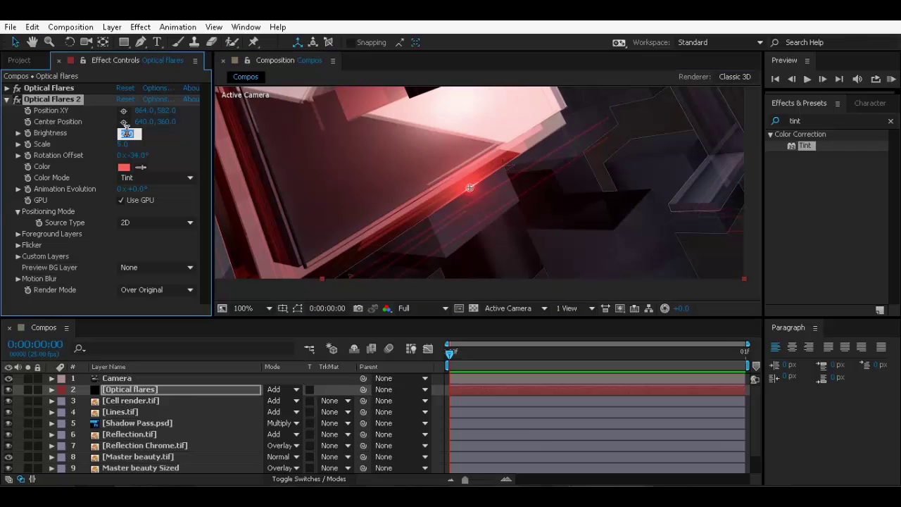
pyautogui.write('120.')
pyautogui.press('Return')
pyautogui.click(125, 145)
pyautogui.write('10')
pyautogui.press('Return')
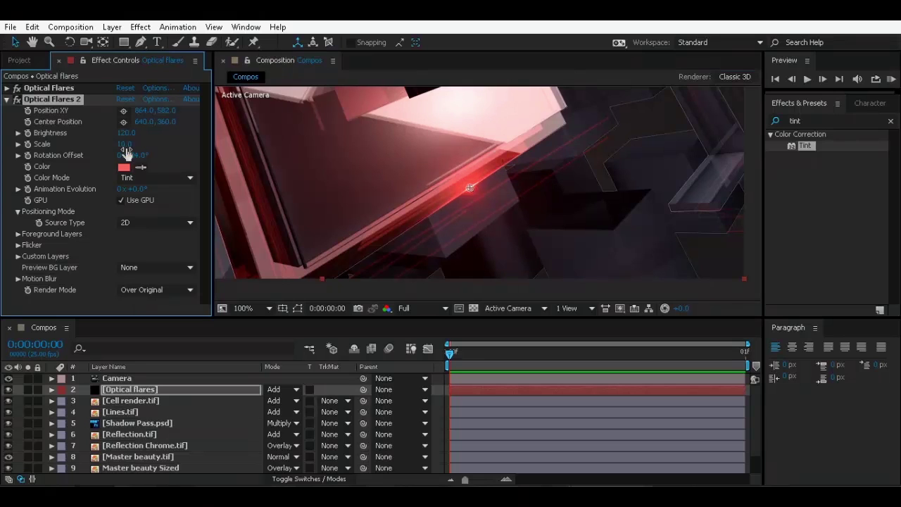
pyautogui.moveTo(126, 154); pyautogui.dragTo(121, 153)
pyautogui.click(437, 398)
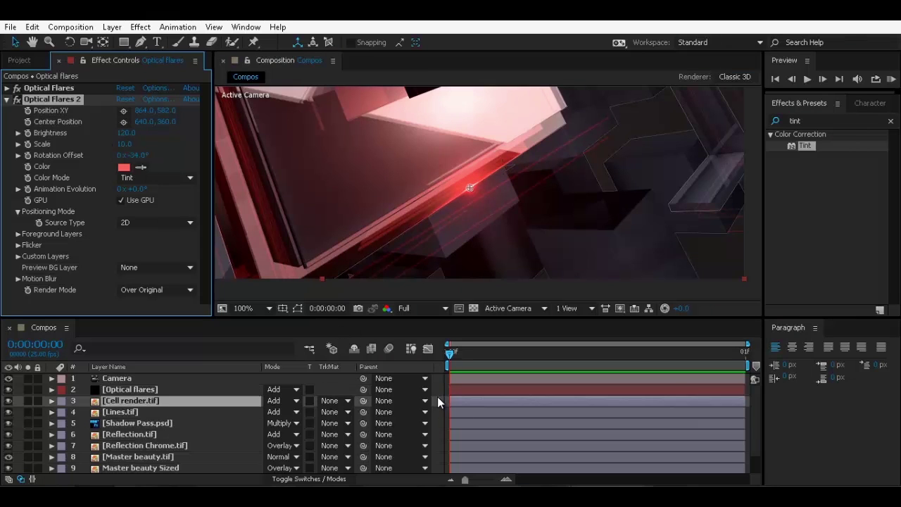
pyautogui.scroll(-2, 488, 169)
pyautogui.moveTo(464, 129); pyautogui.dragTo(451, 233)
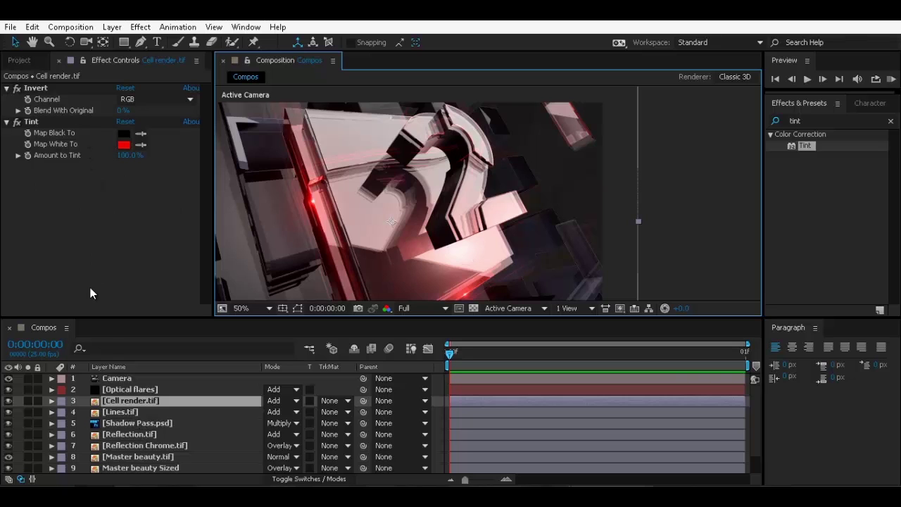
# Step: Duplicate the Optical Flares 2 effect on the Optical flares layer and set the copy's color to white
pyautogui.click(138, 392)
pyautogui.click(13, 103)
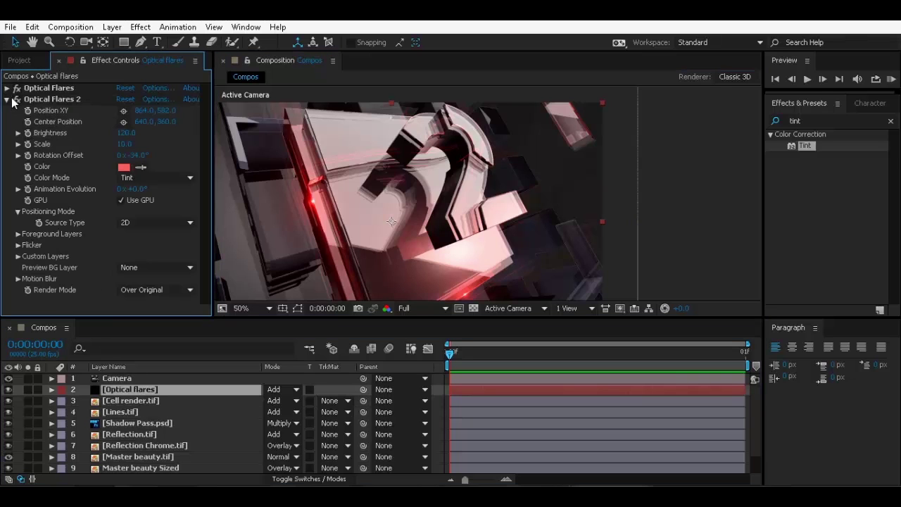
pyautogui.click(8, 103)
pyautogui.click(69, 99)
pyautogui.hotkey('ctrl', 'd')
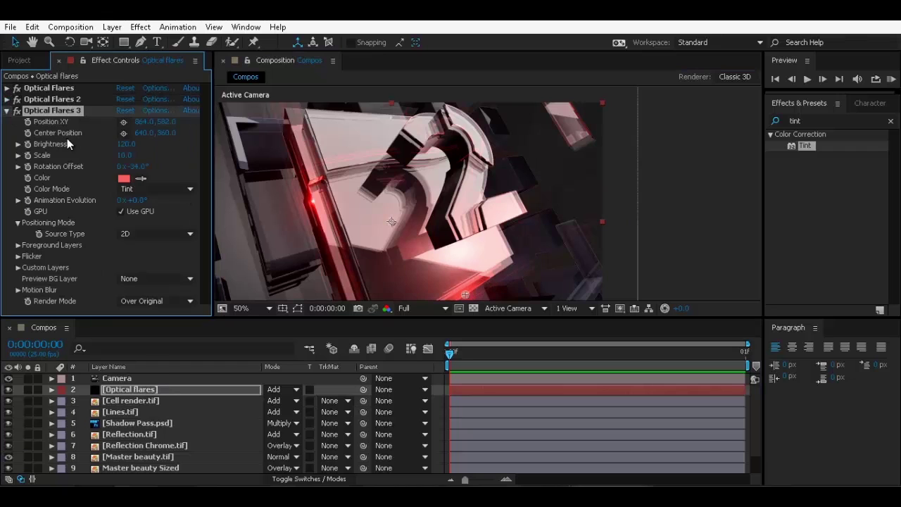
pyautogui.click(126, 178)
pyautogui.moveTo(119, 70); pyautogui.dragTo(1, 21)
pyautogui.click(299, 41)
# Step: Move the white flare to 824, 386 on the 2's light edge and align its streak with a rotation offset of 66°
pyautogui.moveTo(465, 297); pyautogui.dragTo(444, 163)
pyautogui.scroll(4, 453, 237)
pyautogui.click(138, 166)
pyautogui.write('0')
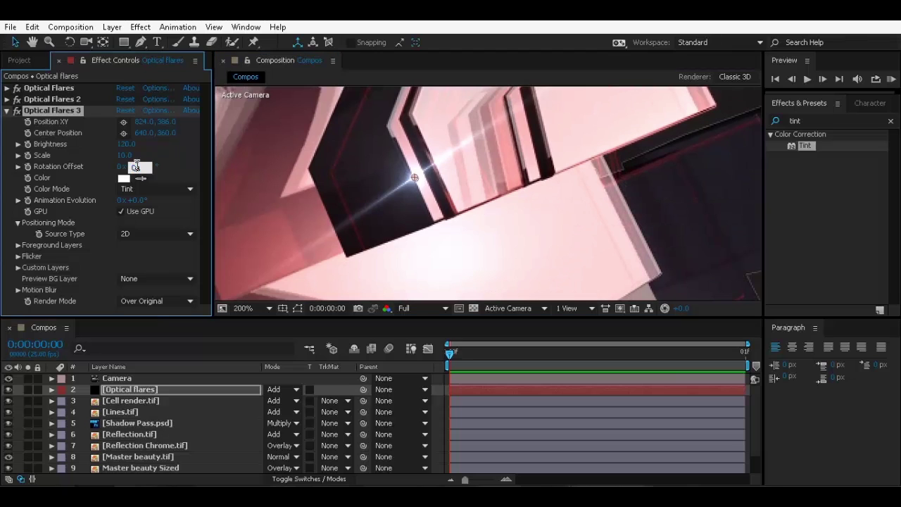
pyautogui.press('Return')
pyautogui.moveTo(134, 167); pyautogui.dragTo(186, 172)
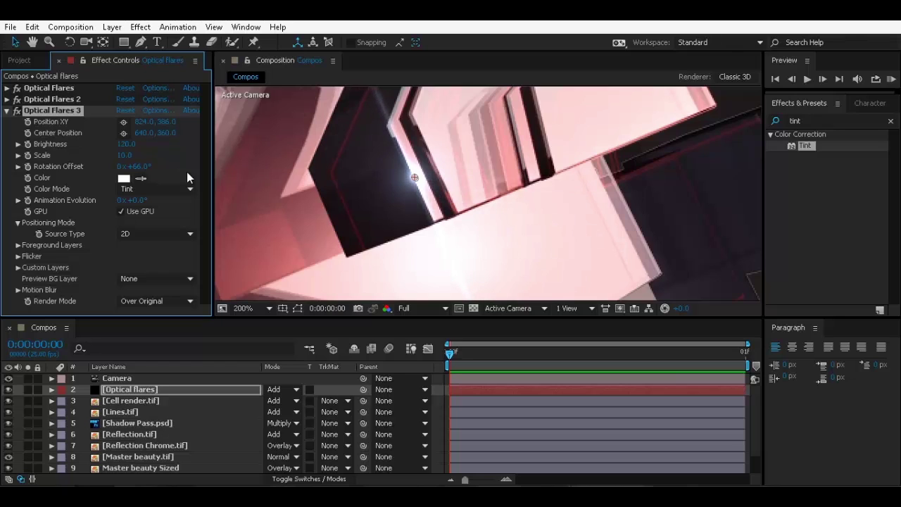
# Step: Set the white flare's brightness to 100 and its scale to 5
pyautogui.click(126, 143)
pyautogui.write('100')
pyautogui.press('Return')
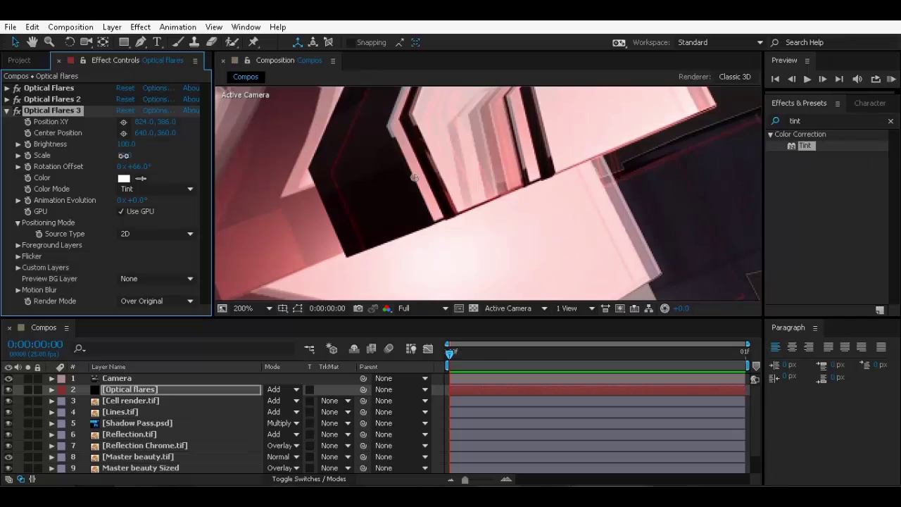
pyautogui.click(124, 155)
pyautogui.write('5')
pyautogui.press('Return')
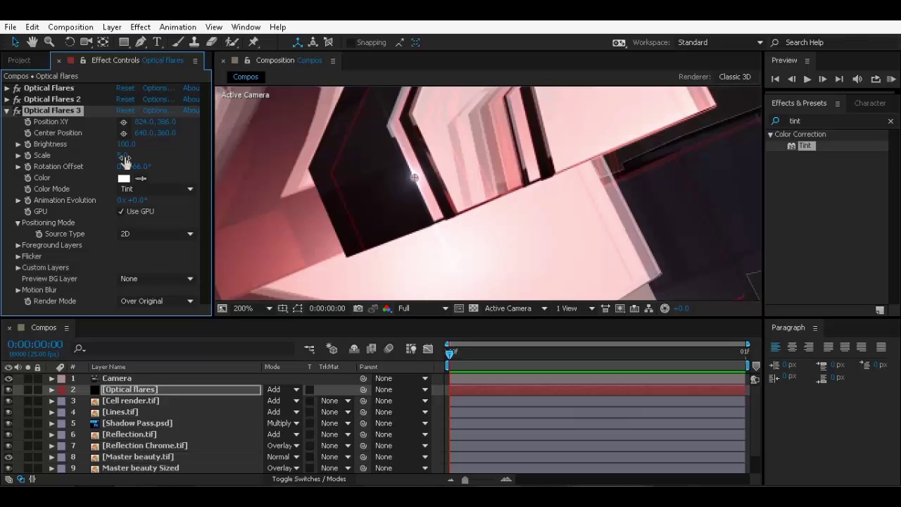
pyautogui.scroll(-2, 377, 164)
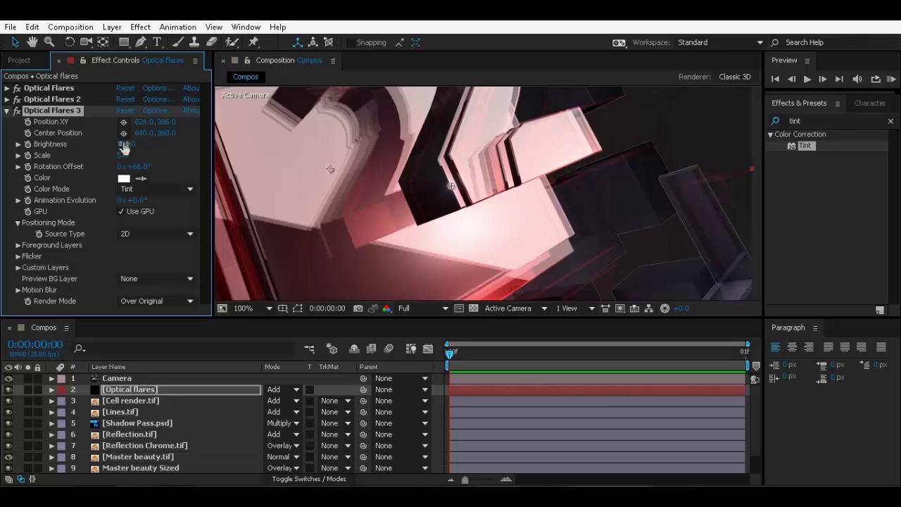
# Step: Raise the white flare's brightness to 190 and enter a scale of 5
pyautogui.moveTo(125, 147); pyautogui.dragTo(139, 149)
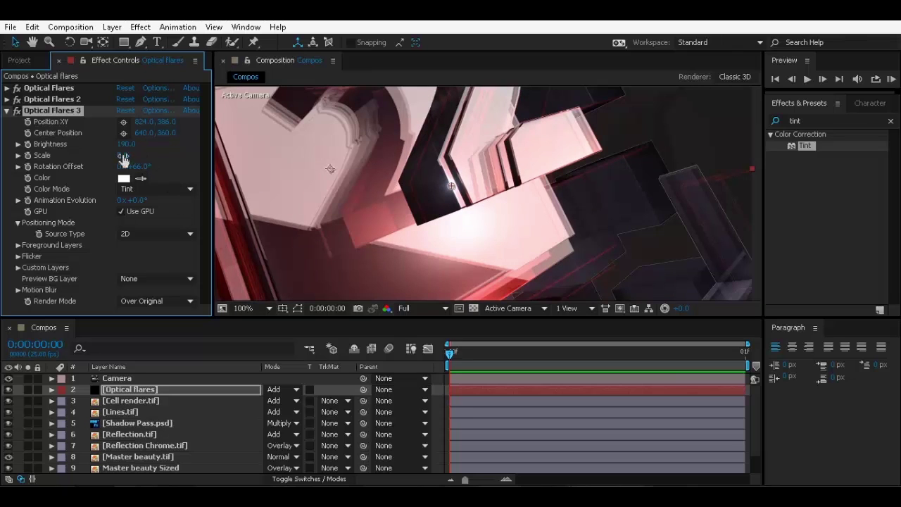
pyautogui.click(123, 156)
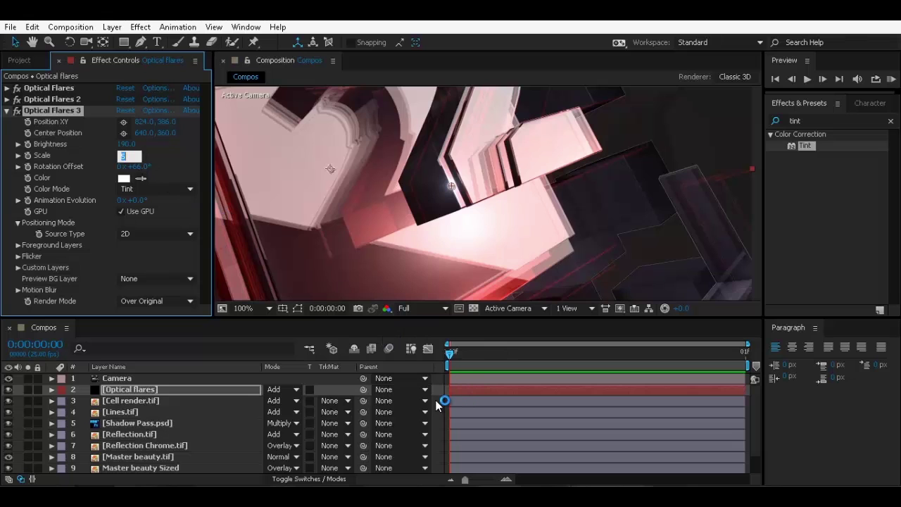
pyautogui.write('5')
pyautogui.press('Return')
pyautogui.scroll(-1, 491, 246)
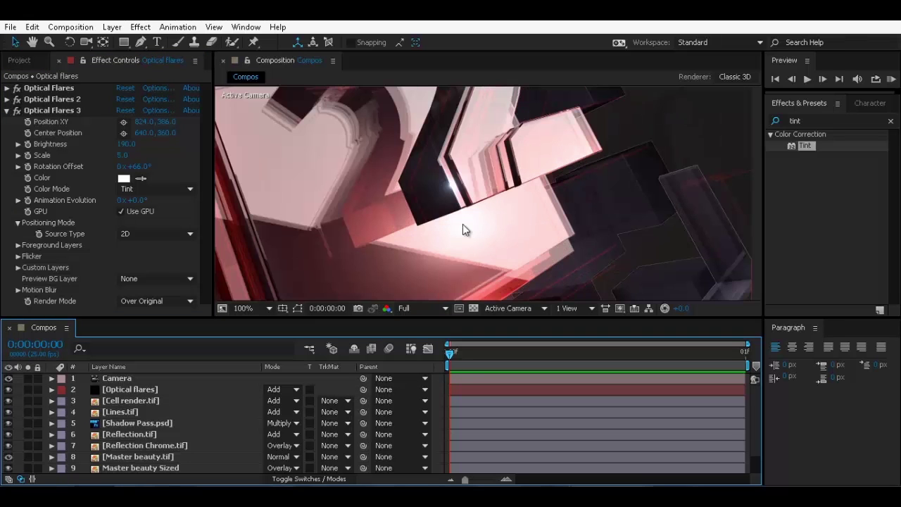
pyautogui.scroll(1, 394, 267)
# Step: Enlarge the composition view and duplicate the red Optical Flares 2 effect
pyautogui.moveTo(406, 319); pyautogui.dragTo(404, 400)
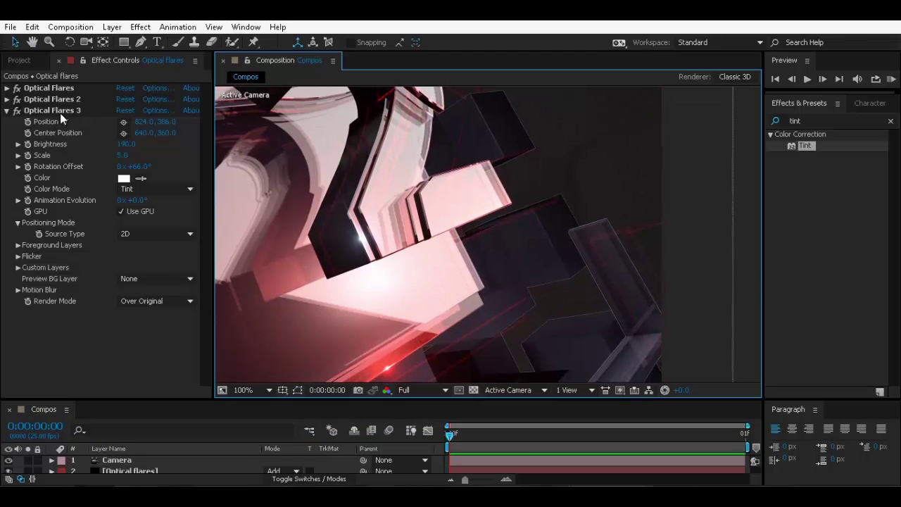
pyautogui.click(60, 111)
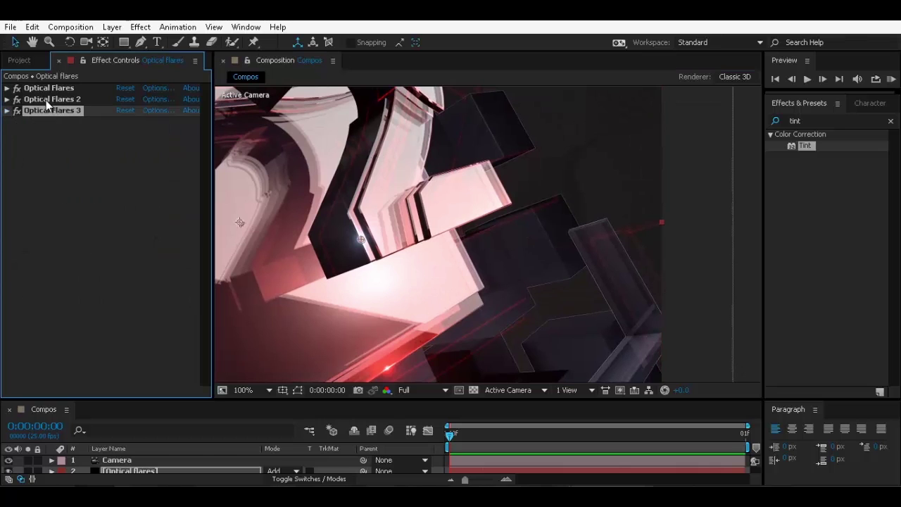
pyautogui.click(45, 100)
pyautogui.hotkey('ctrl', 'd')
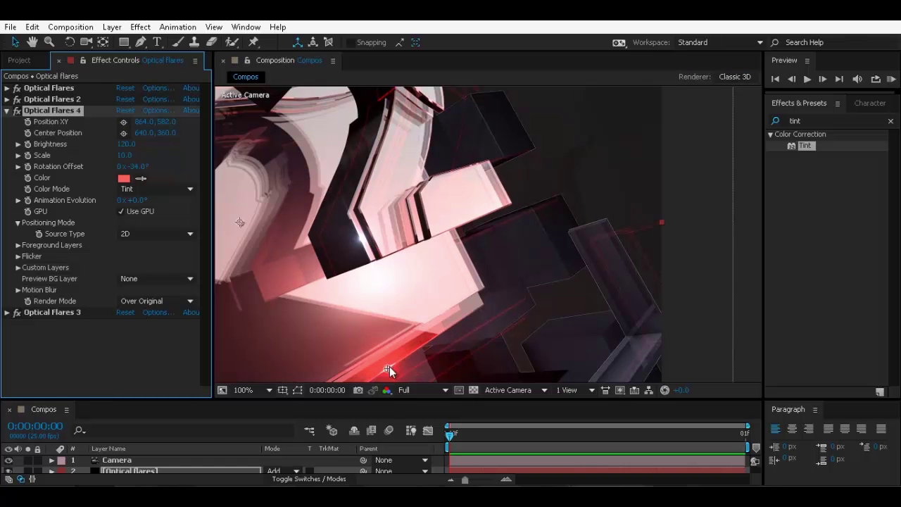
# Step: Move the new red flare onto the floating block in the frame's upper-right corner, at about 1203, 31
pyautogui.moveTo(386, 367); pyautogui.dragTo(576, 160)
pyautogui.press('space')
pyautogui.moveTo(502, 122); pyautogui.dragTo(704, 241)
pyautogui.moveTo(315, 338); pyautogui.dragTo(472, 225)
pyautogui.moveTo(307, 263); pyautogui.dragTo(430, 347)
pyautogui.scroll(-1, 437, 290)
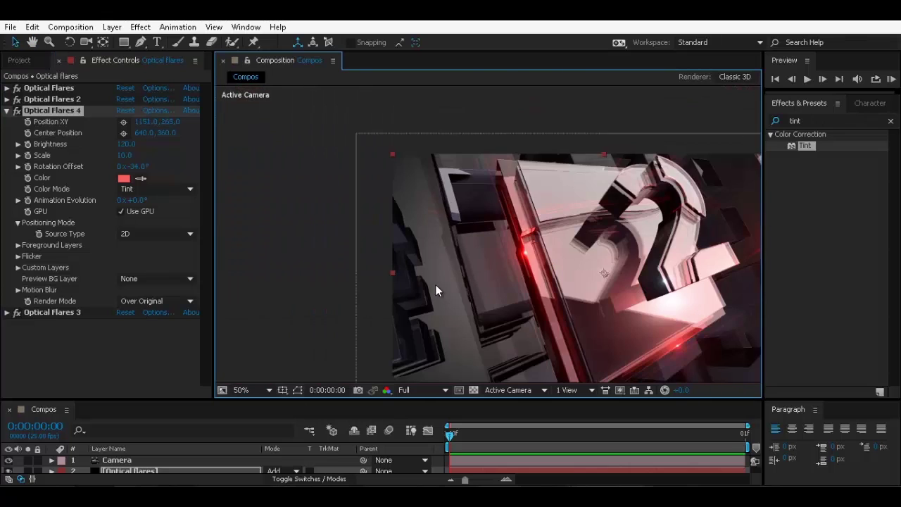
pyautogui.press('space')
pyautogui.moveTo(535, 262); pyautogui.dragTo(153, 256)
pyautogui.moveTo(495, 191); pyautogui.dragTo(449, 166)
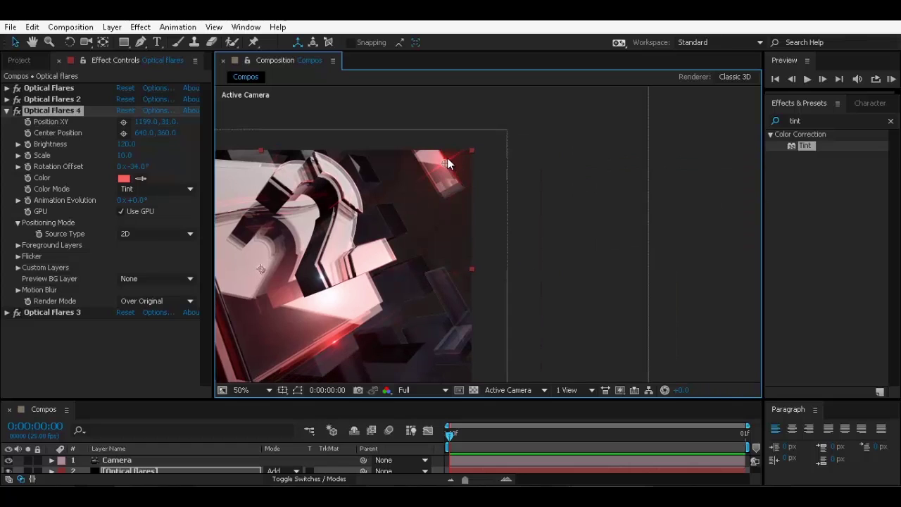
# Step: Align the corner flare with the block's edge using a rotation offset of 59° and set its scale to 5
pyautogui.click(140, 165)
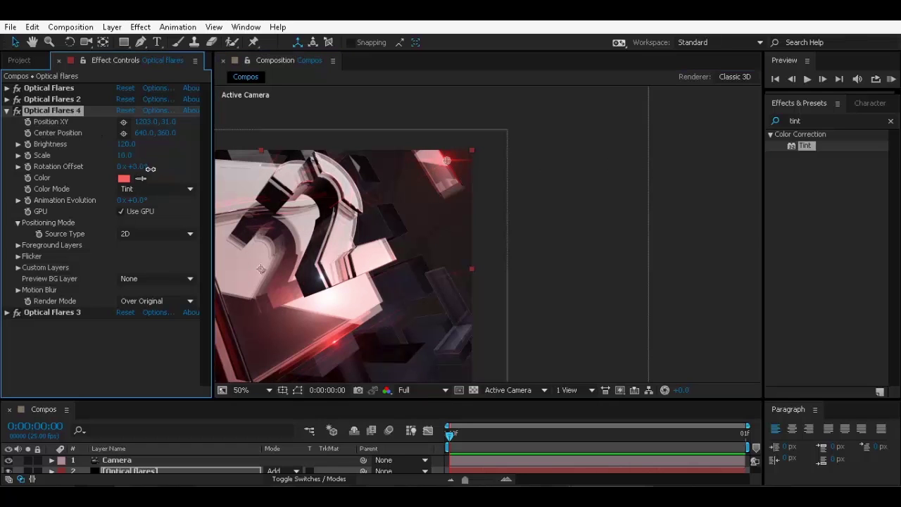
pyautogui.moveTo(150, 168); pyautogui.dragTo(166, 176)
pyautogui.moveTo(204, 199); pyautogui.dragTo(224, 192)
pyautogui.click(127, 156)
pyautogui.write('5')
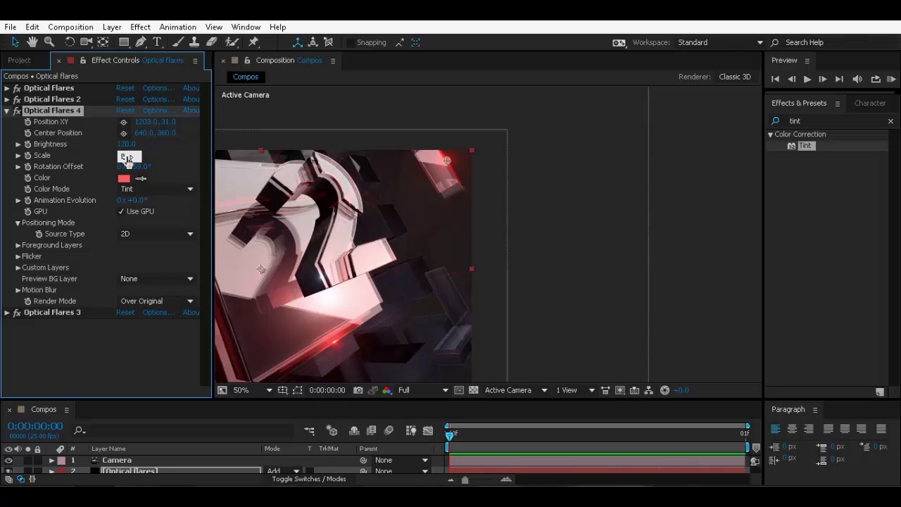
pyautogui.press('Return')
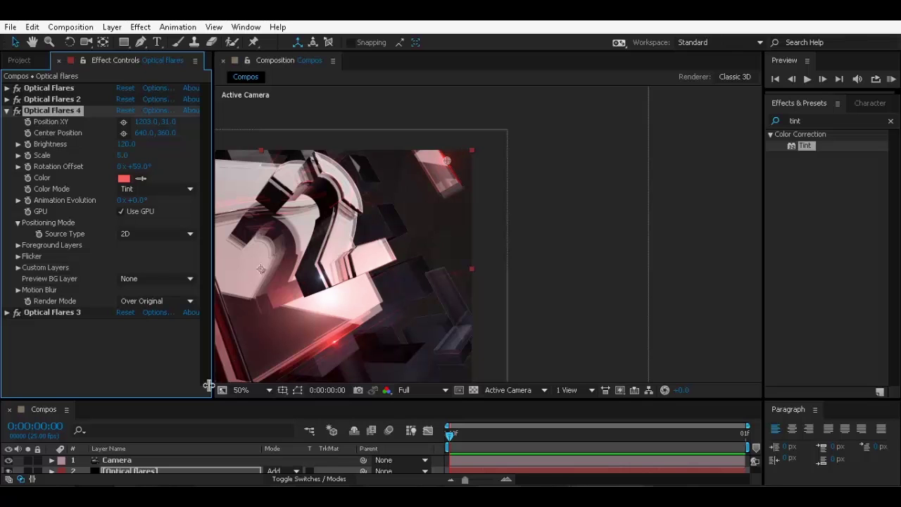
# Step: Fit the whole composite in view and enlarge the timeline to show the layer stack
pyautogui.click(440, 462)
pyautogui.press('space')
pyautogui.moveTo(383, 261); pyautogui.dragTo(569, 238)
pyautogui.scroll(1, 572, 237)
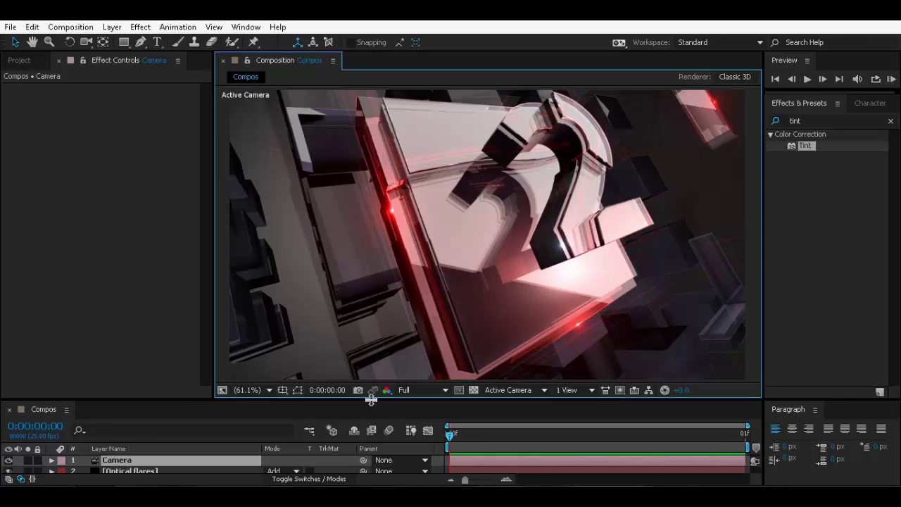
pyautogui.moveTo(370, 401); pyautogui.dragTo(381, 321)
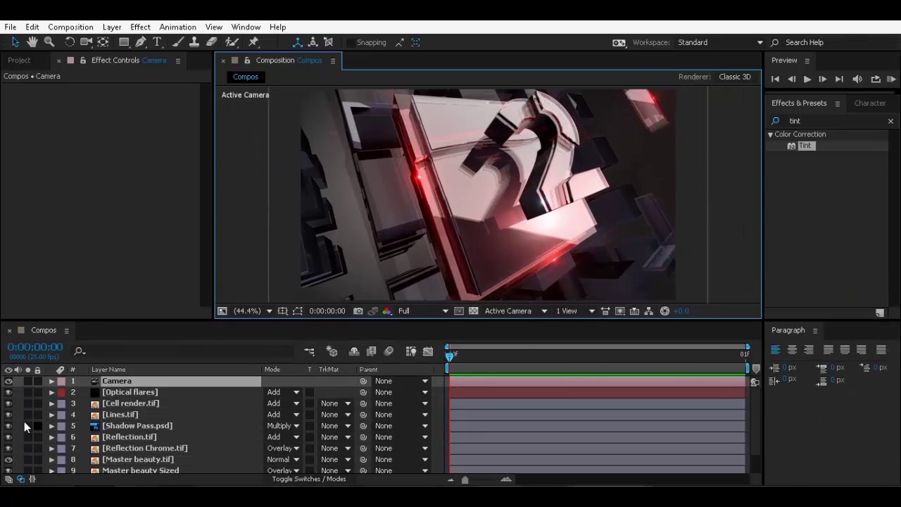
pyautogui.click(20, 401)
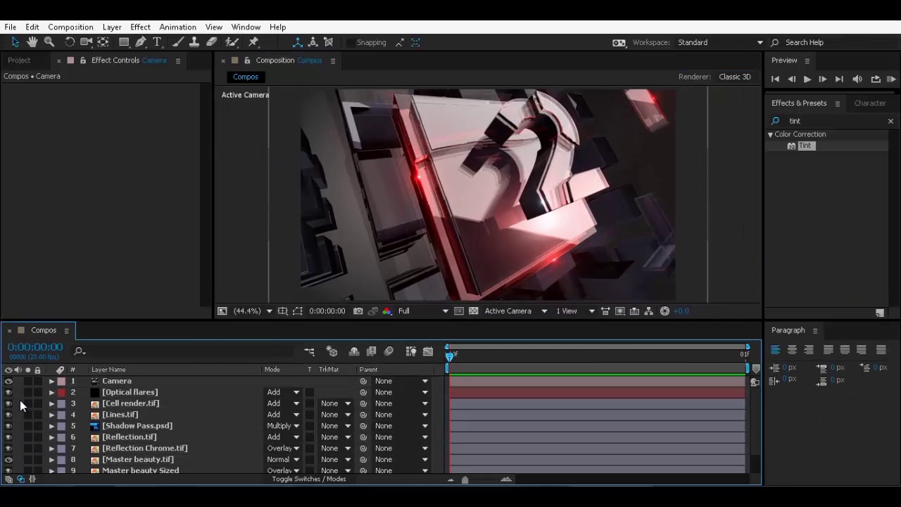
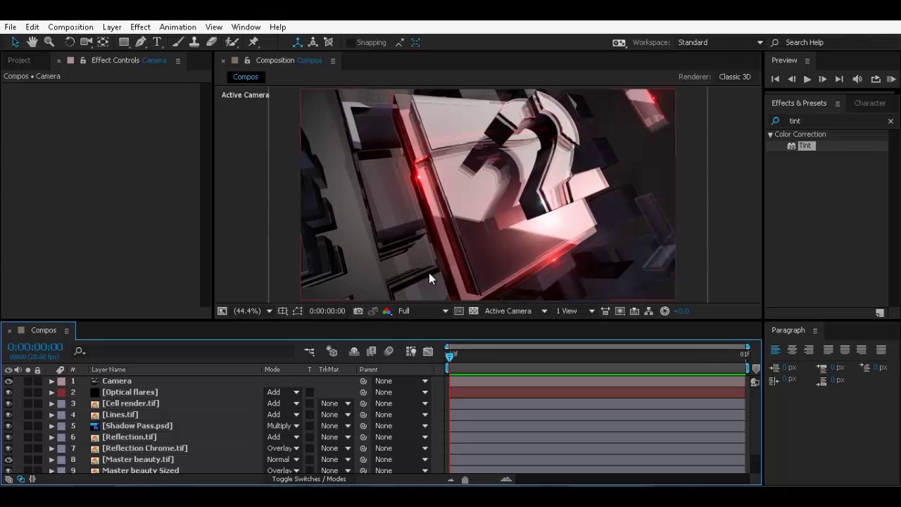
# Step: Import texture_2.tif into the Passes folder
pyautogui.click(15, 62)
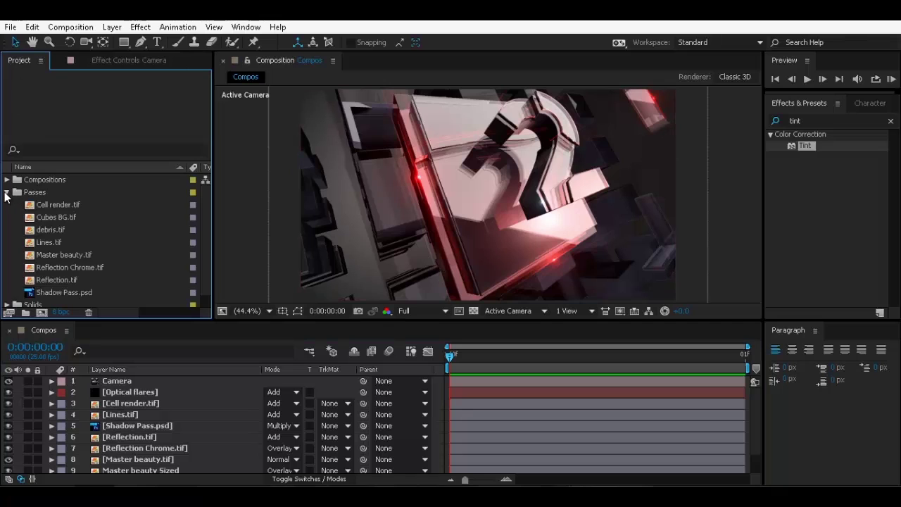
pyautogui.click(6, 192)
pyautogui.click(7, 192)
pyautogui.click(27, 195)
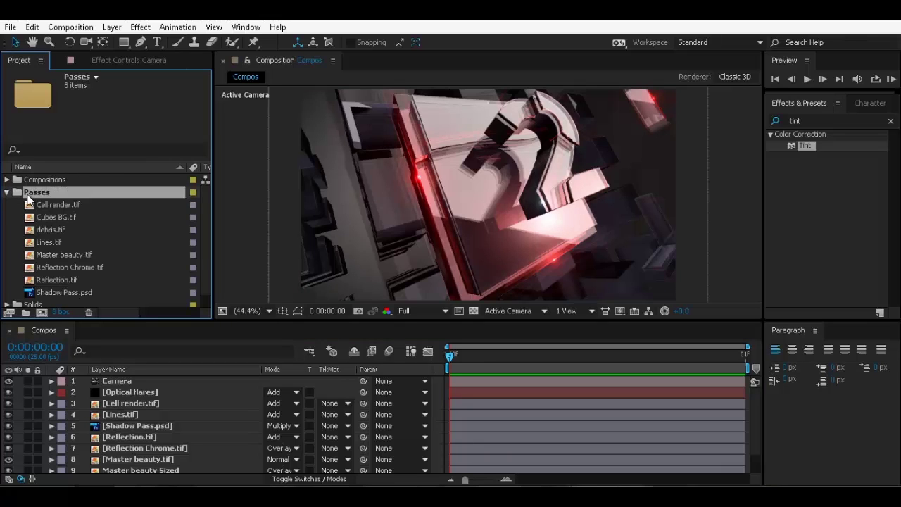
pyautogui.hotkey('ctrl', 'i')
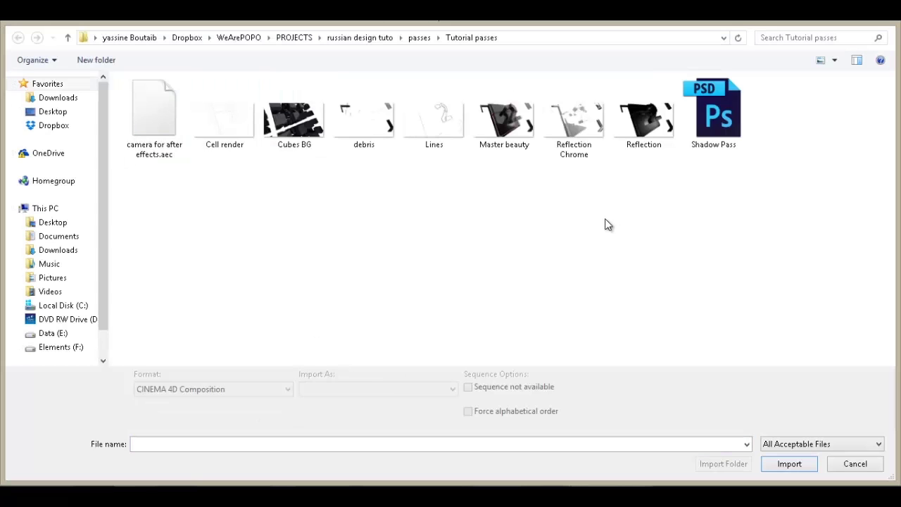
pyautogui.press('BackSpace')
pyautogui.doubleClick(708, 144)
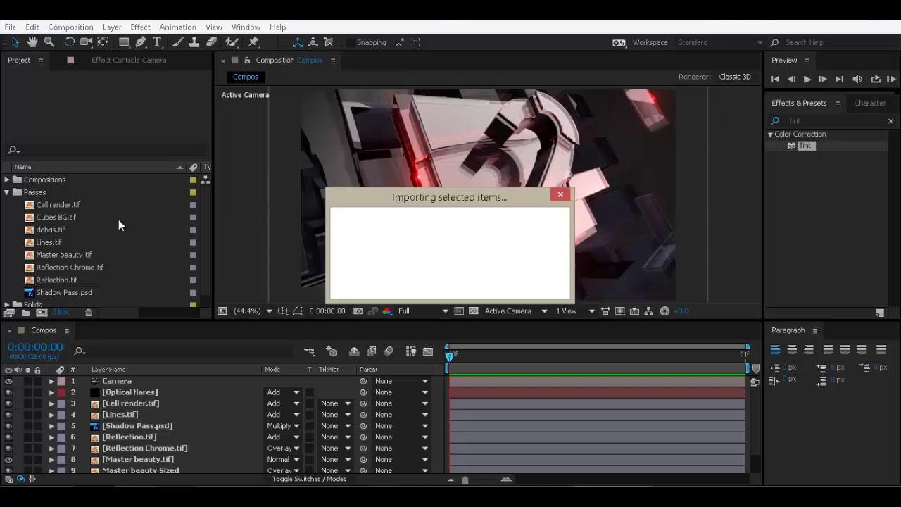
pyautogui.click(167, 186)
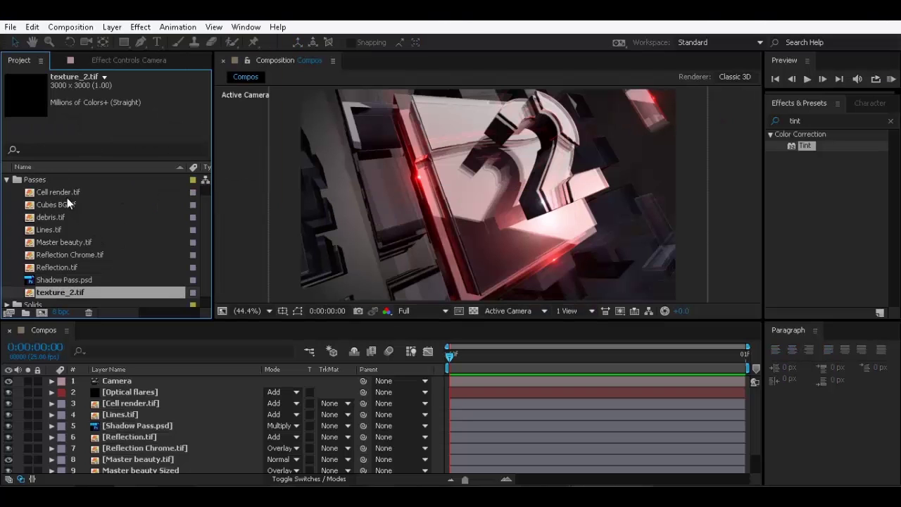
# Step: Examine the texture_2.tif footage up close and as a whole
pyautogui.doubleClick(56, 292)
pyautogui.scroll(3, 493, 229)
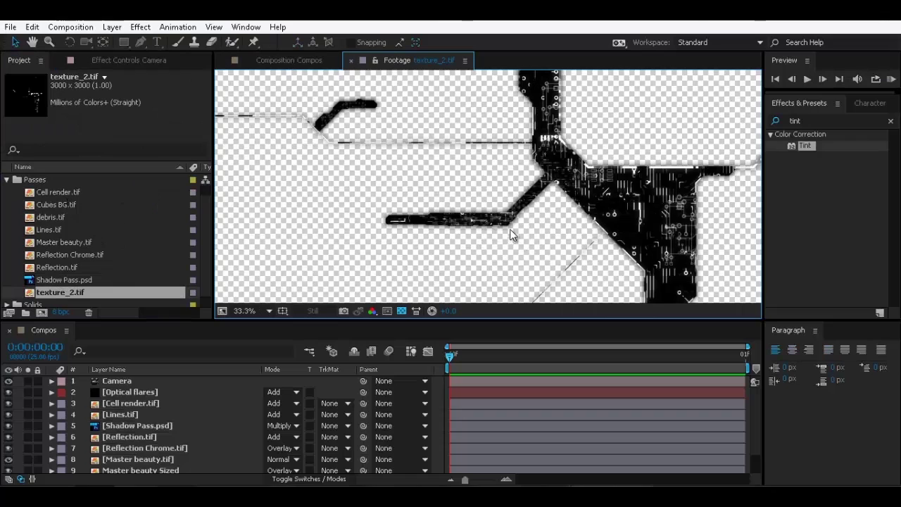
pyautogui.scroll(-4, 647, 212)
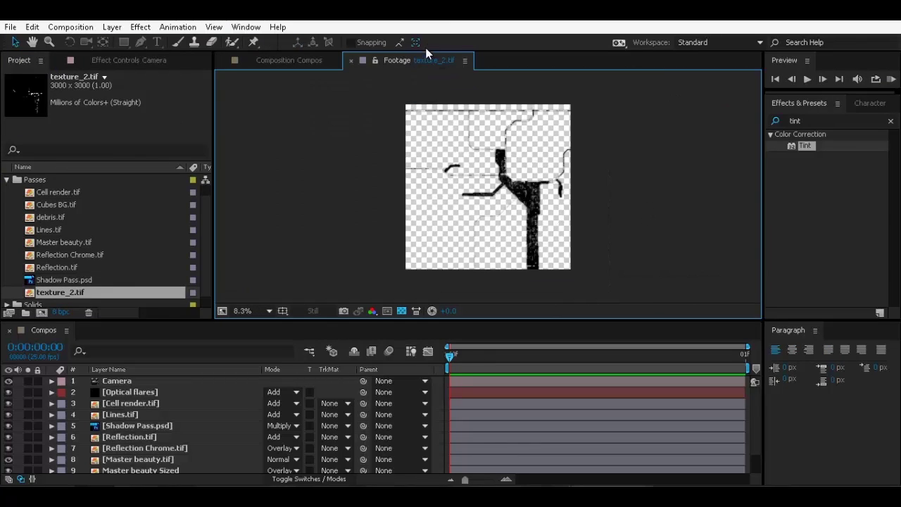
pyautogui.click(351, 60)
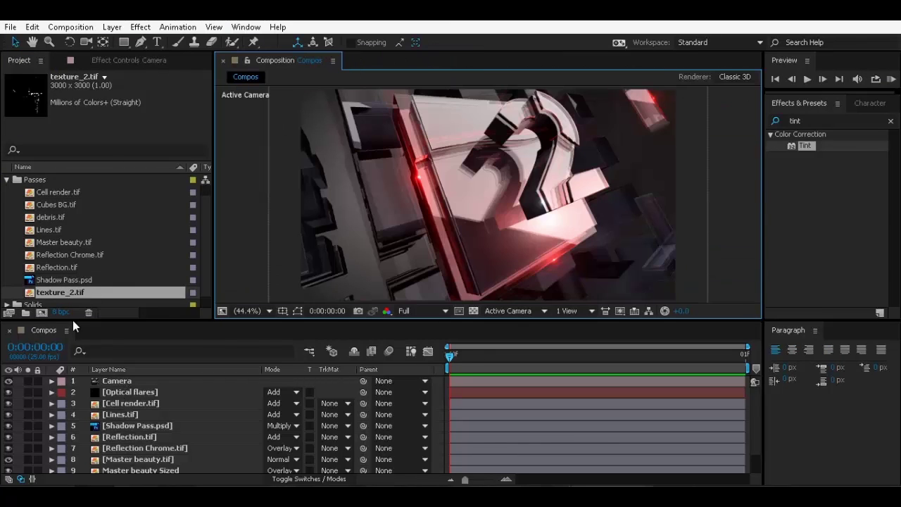
# Step: Add texture_2.tif to the composition beneath Cubes BG.tif and open its blending mode choices
pyautogui.moveTo(68, 292); pyautogui.dragTo(123, 385)
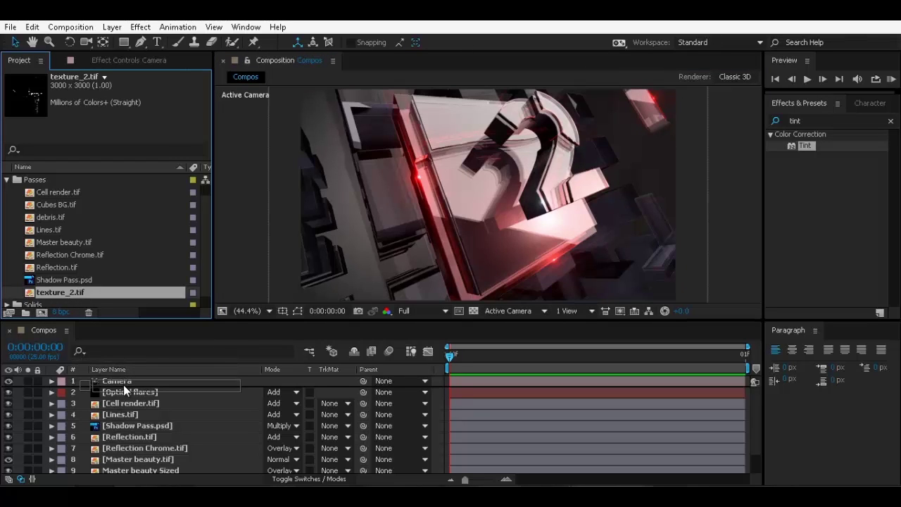
pyautogui.moveTo(123, 384); pyautogui.dragTo(149, 466)
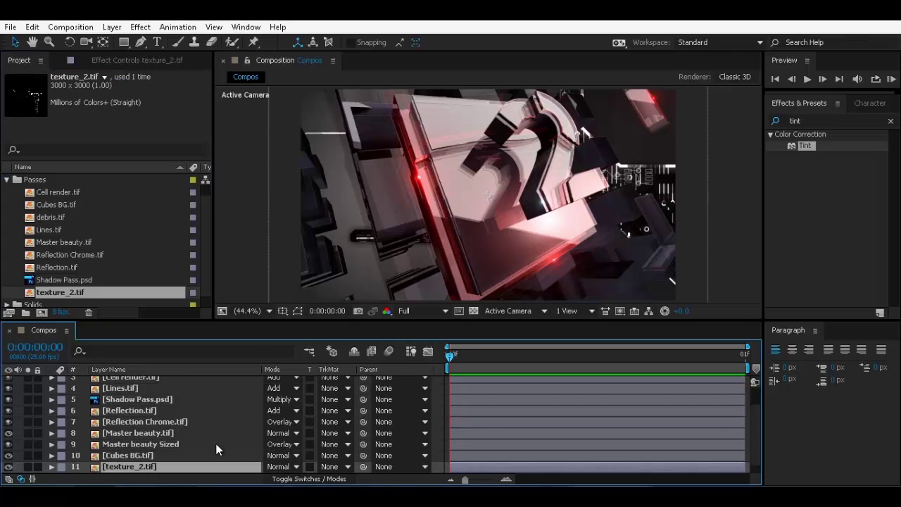
pyautogui.click(285, 467)
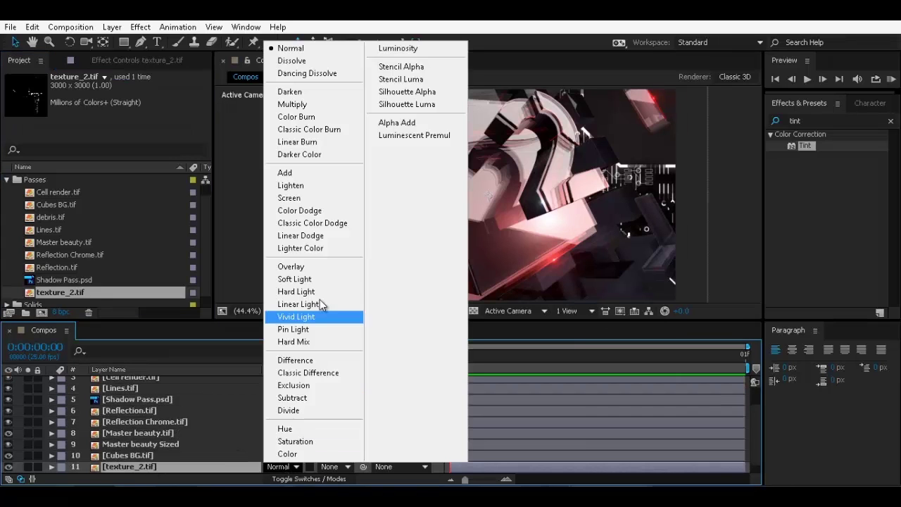
# Step: Set the texture_2.tif layer to Add blending and place it as a 3D layer over the artwork's upper-right cubes
pyautogui.click(302, 176)
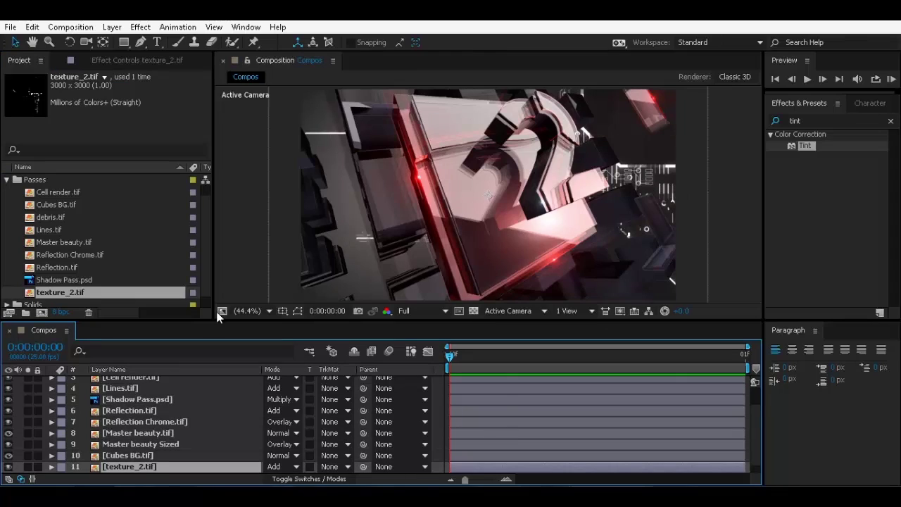
pyautogui.click(330, 468)
pyautogui.click(334, 481)
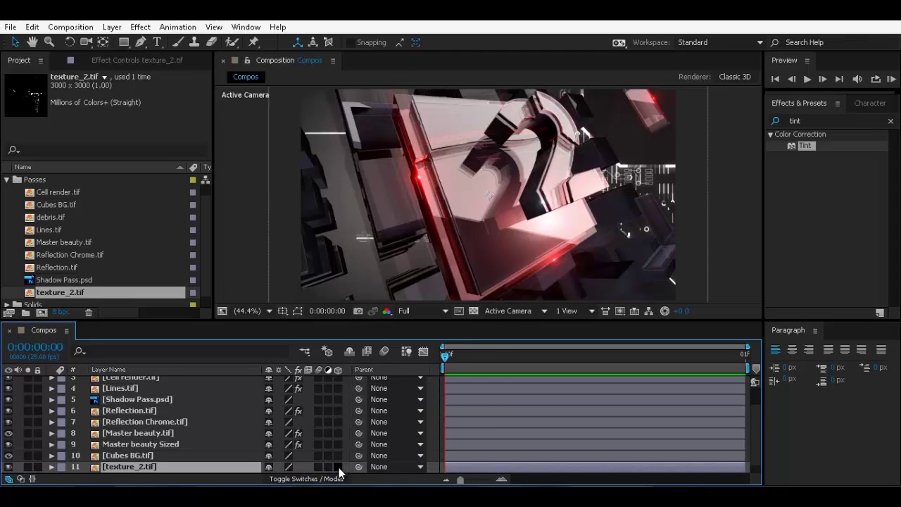
pyautogui.click(338, 468)
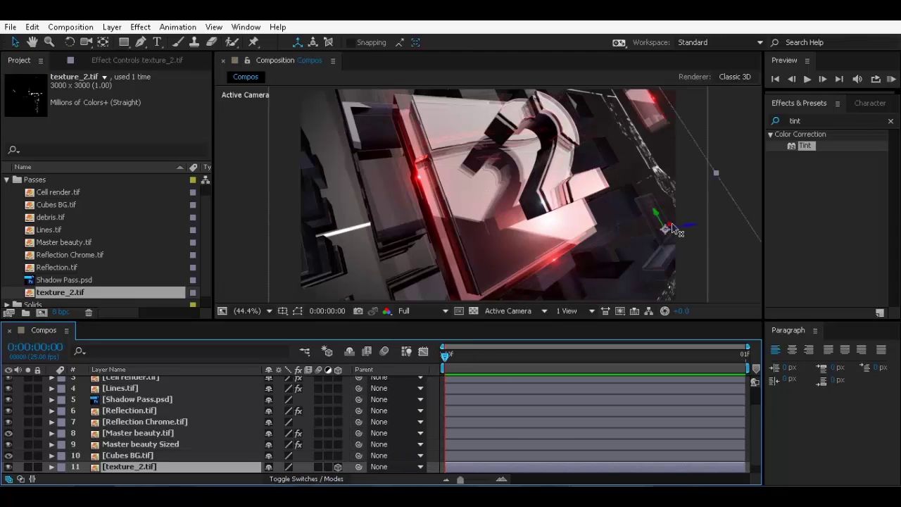
pyautogui.moveTo(672, 224); pyautogui.dragTo(576, 99)
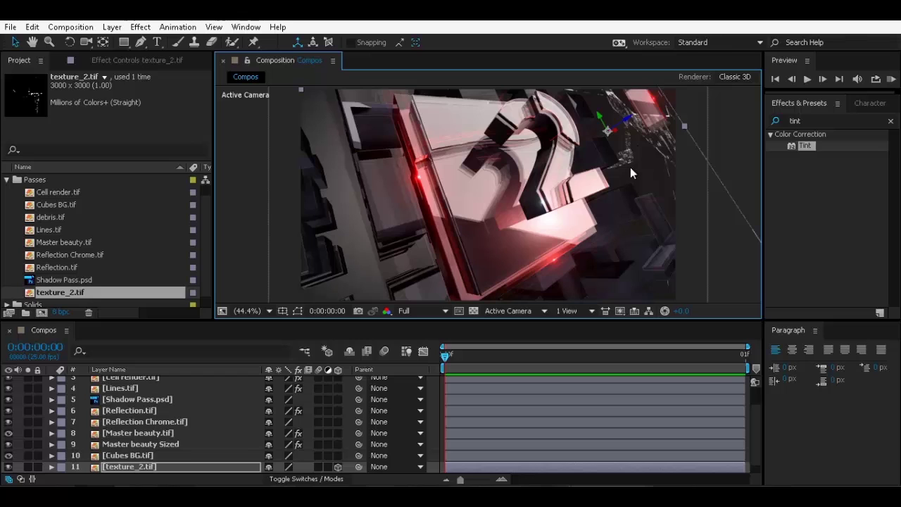
# Step: Duplicate the 3D texture_2.tif layer and place one copy over the cubes on the artwork's left side
pyautogui.click(143, 467)
pyautogui.moveTo(616, 128); pyautogui.dragTo(85, 240)
pyautogui.hotkey('ctrl', 'd')
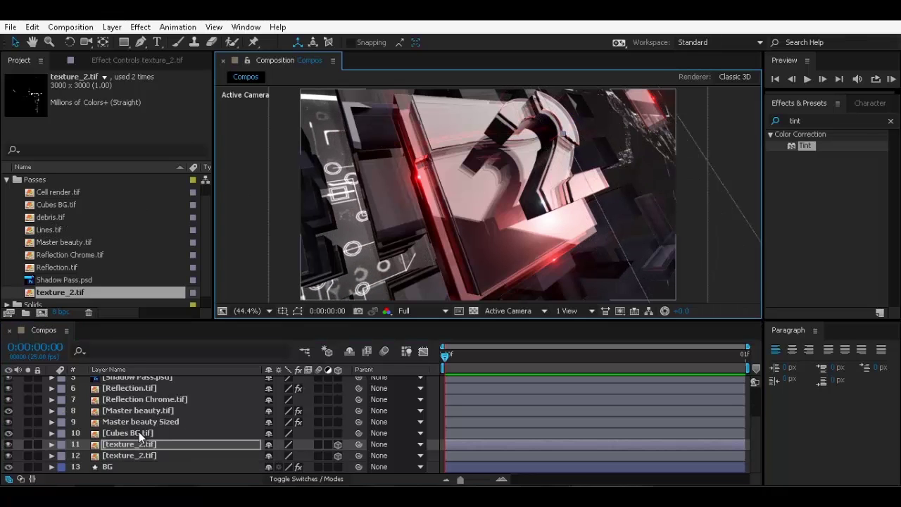
# Step: Move both texture_2.tif layers above the Cubes BG.tif layer in the layer stack
pyautogui.keyDown('shift'); pyautogui.click(138, 457); pyautogui.keyUp('shift')
pyautogui.moveTo(139, 447); pyautogui.dragTo(142, 436)
pyautogui.click(432, 433)
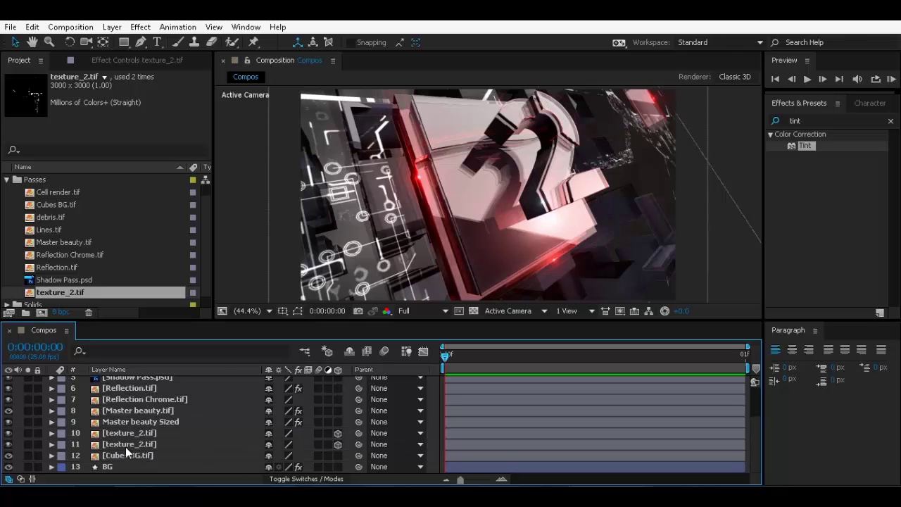
# Step: Try to resize the upper texture_2.tif copy by its corner handles, and delete that copy
pyautogui.click(131, 433)
pyautogui.scroll(-4, 465, 169)
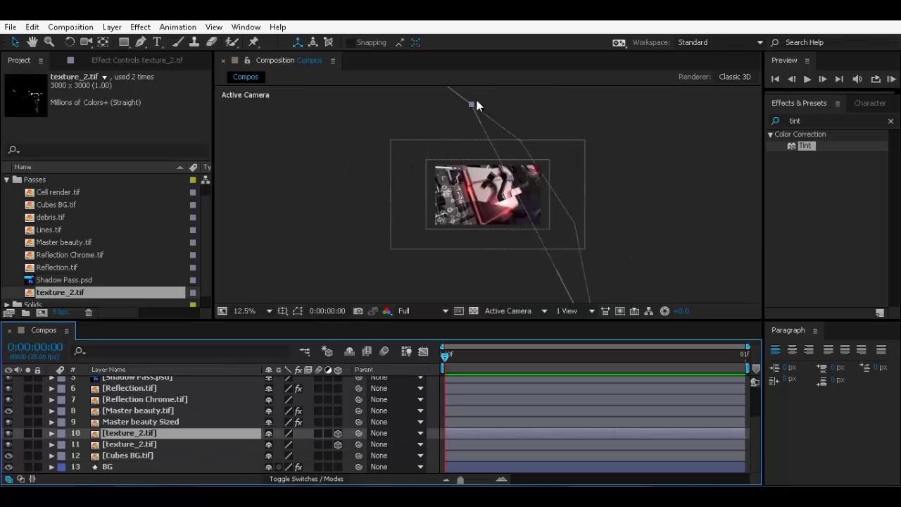
pyautogui.moveTo(477, 104); pyautogui.dragTo(483, 127)
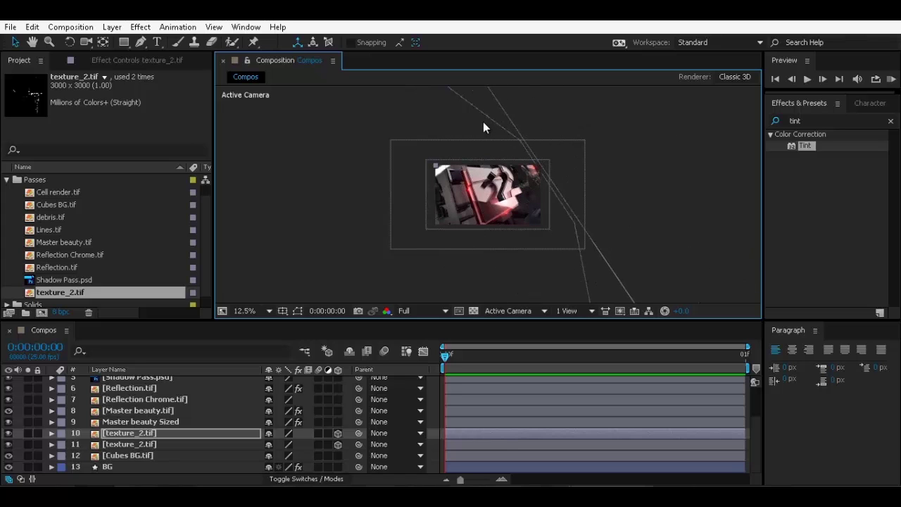
pyautogui.moveTo(376, 127); pyautogui.dragTo(533, 145)
pyautogui.press(',')
pyautogui.press(',')
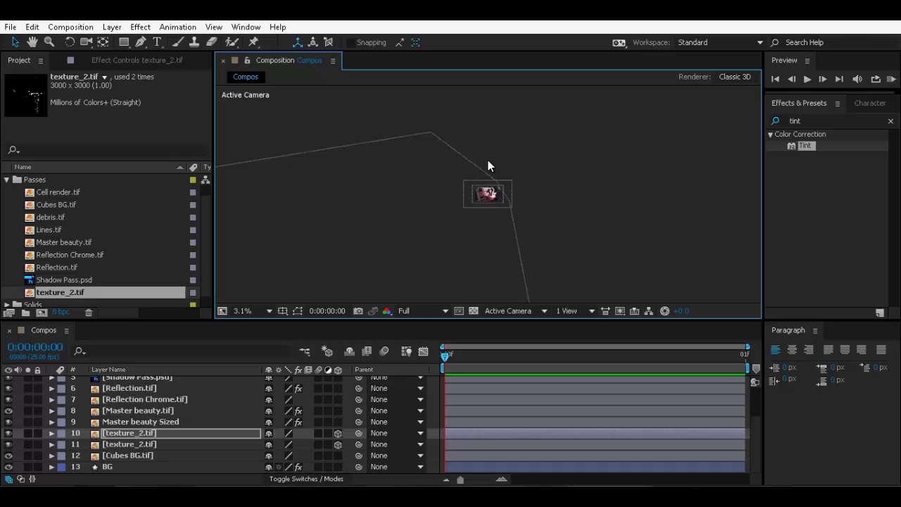
pyautogui.click(150, 435)
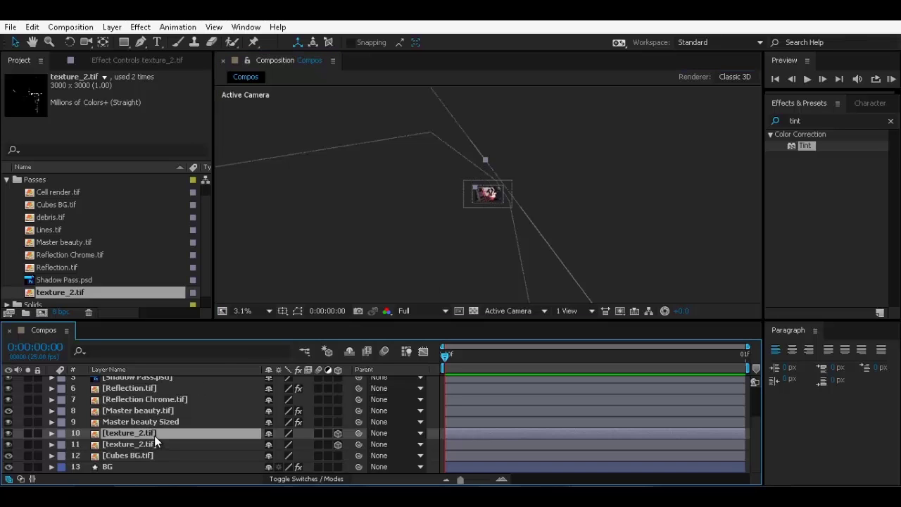
pyautogui.press('Delete')
# Step: Duplicate the remaining texture_2.tif layer and set the copy's scale to 37%
pyautogui.scroll(2, 491, 227)
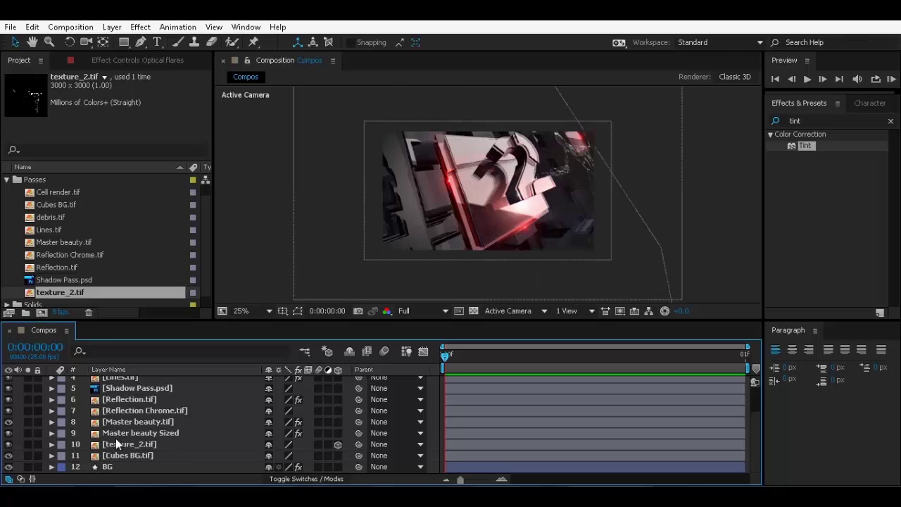
pyautogui.click(134, 457)
pyautogui.click(136, 447)
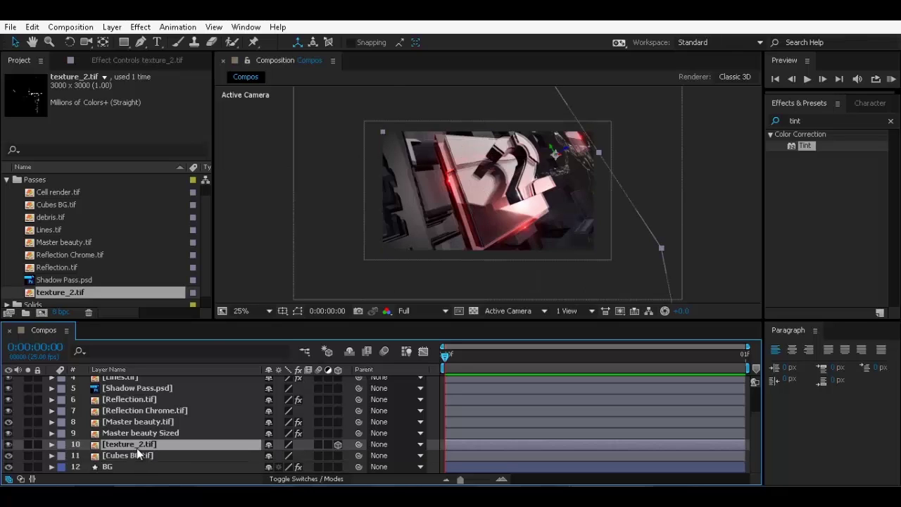
pyautogui.hotkey('ctrl', 'd')
pyautogui.press('s')
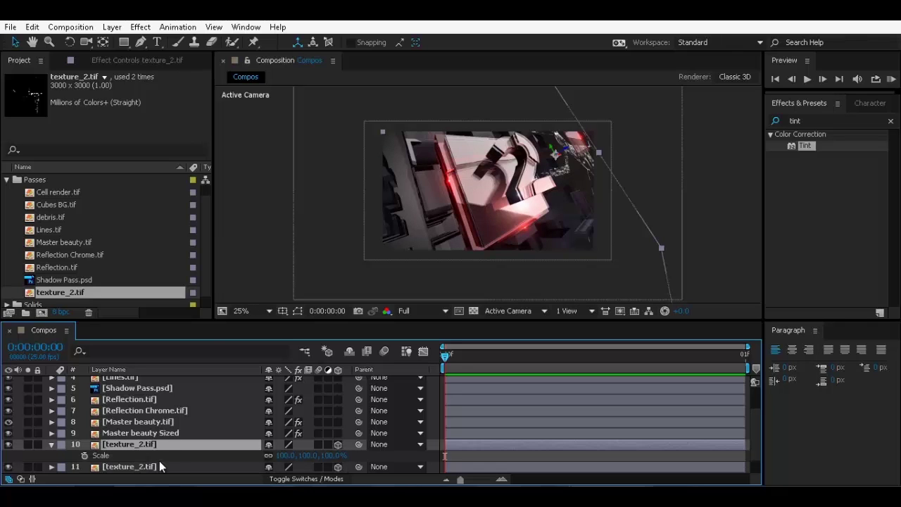
pyautogui.moveTo(319, 454); pyautogui.dragTo(289, 458)
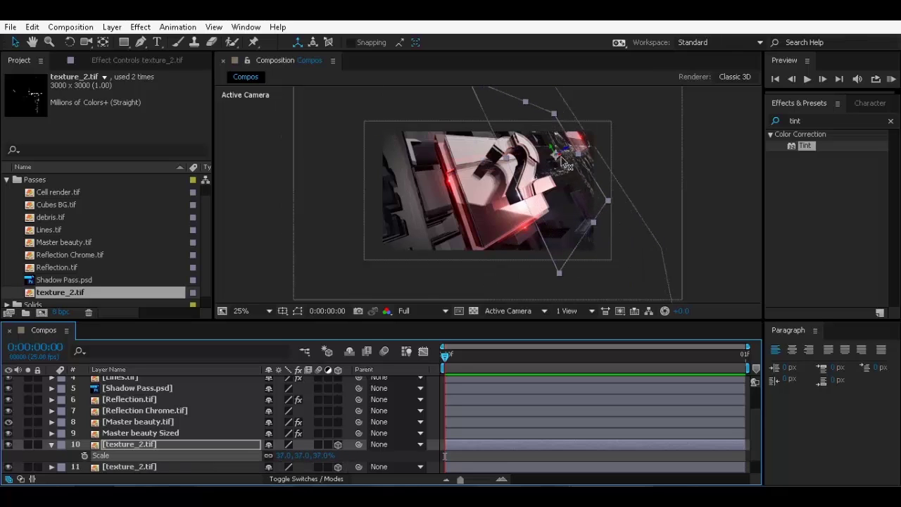
# Step: Position the 37% texture copy over the upper-left cubes and place another duplicate of it over the lower-left cubes
pyautogui.moveTo(564, 160); pyautogui.dragTo(250, 44)
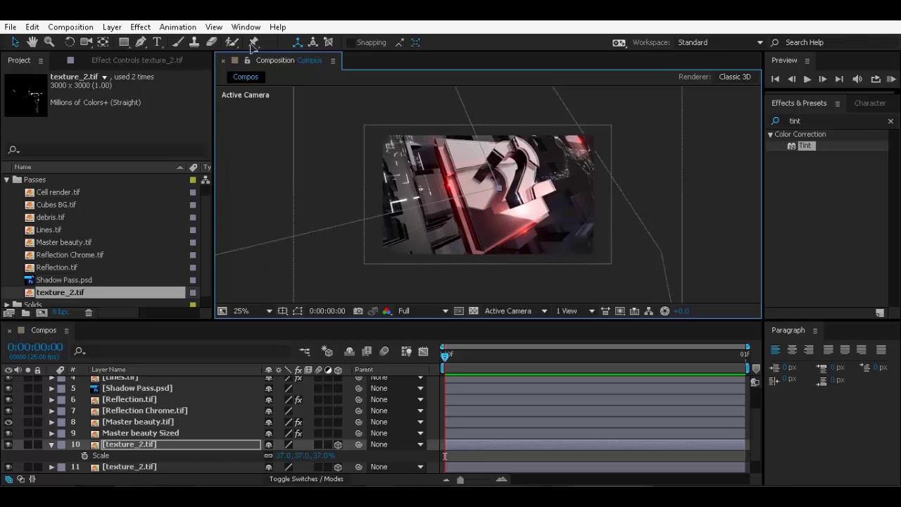
pyautogui.hotkey('ctrl', 'd')
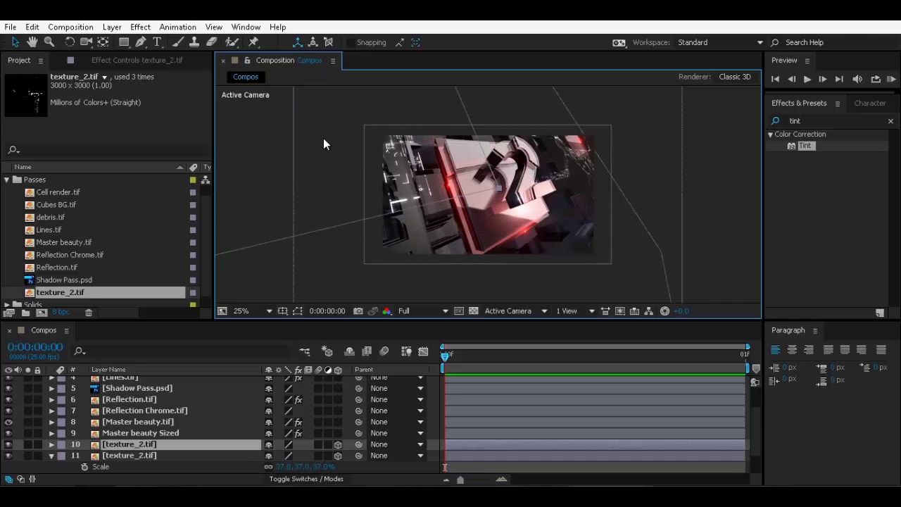
pyautogui.moveTo(324, 139)
pyautogui.mouseDown()
pyautogui.moveTo(363, 254)
pyautogui.moveTo(431, 386)
pyautogui.mouseUp()
pyautogui.moveTo(357, 186)
pyautogui.mouseDown()
pyautogui.moveTo(380, 241)
pyautogui.moveTo(282, 246)
pyautogui.moveTo(275, 273)
pyautogui.moveTo(294, 265)
pyautogui.moveTo(299, 240)
pyautogui.mouseUp()
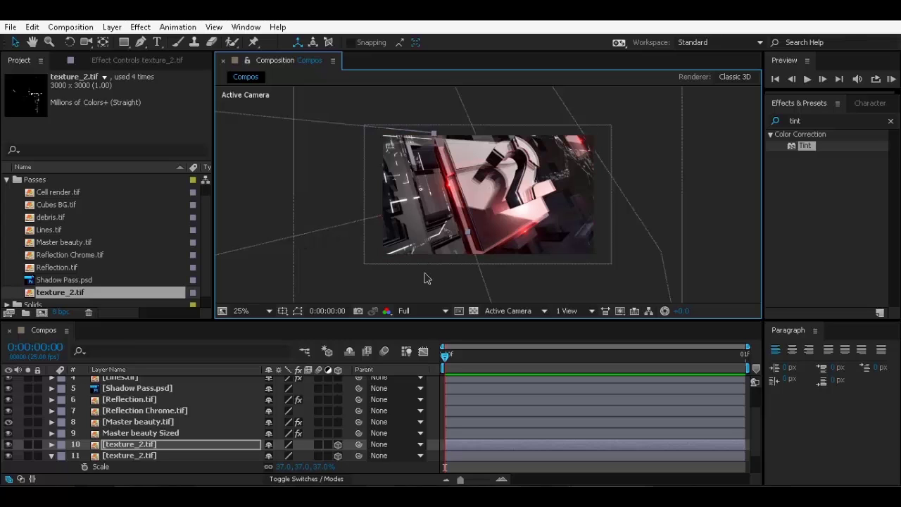
# Step: Duplicate the scaled texture_2.tif layer again and position one copy over the dark cubes on the artwork's right side
pyautogui.hotkey('ctrl', 'd')
pyautogui.moveTo(498, 299)
pyautogui.mouseDown()
pyautogui.moveTo(539, 304)
pyautogui.moveTo(577, 285)
pyautogui.moveTo(652, 295)
pyautogui.moveTo(665, 303)
pyautogui.moveTo(661, 366)
pyautogui.moveTo(648, 320)
pyautogui.moveTo(655, 296)
pyautogui.mouseUp()
pyautogui.click(756, 286)
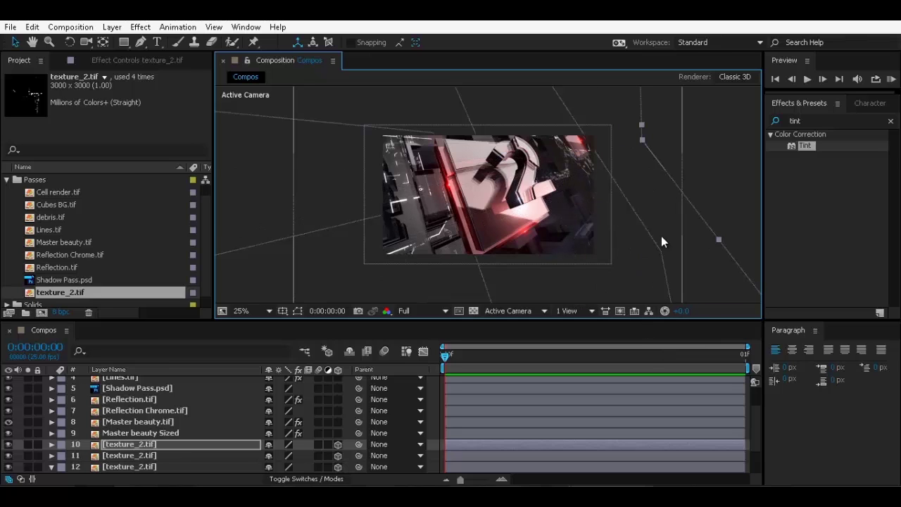
pyautogui.click(580, 271)
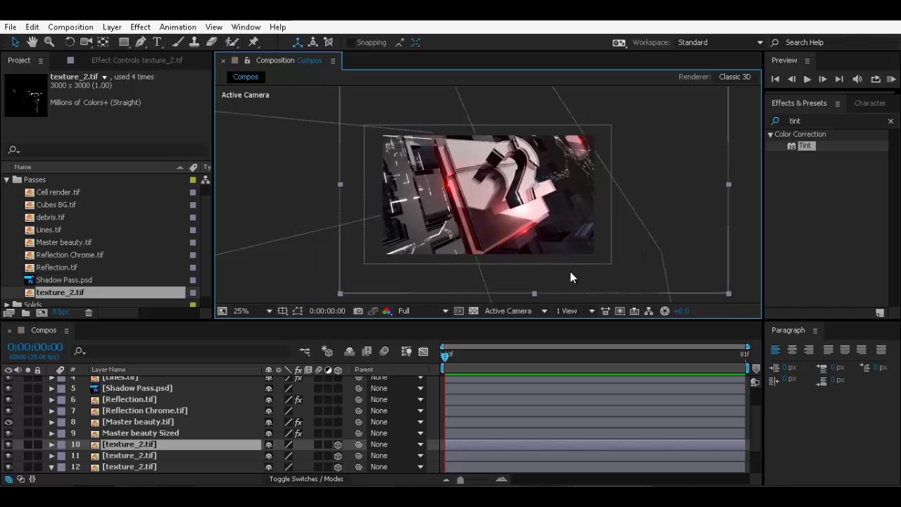
pyautogui.click(203, 431)
pyautogui.click(131, 444)
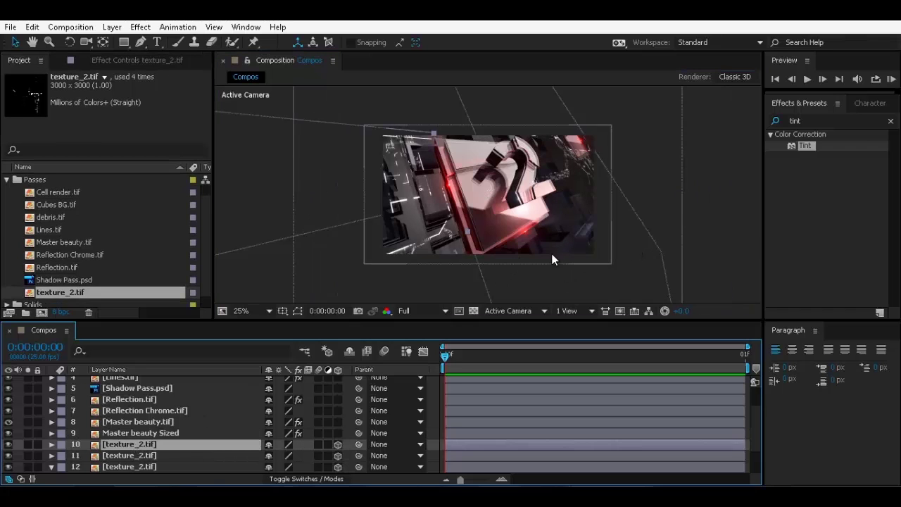
pyautogui.click(129, 457)
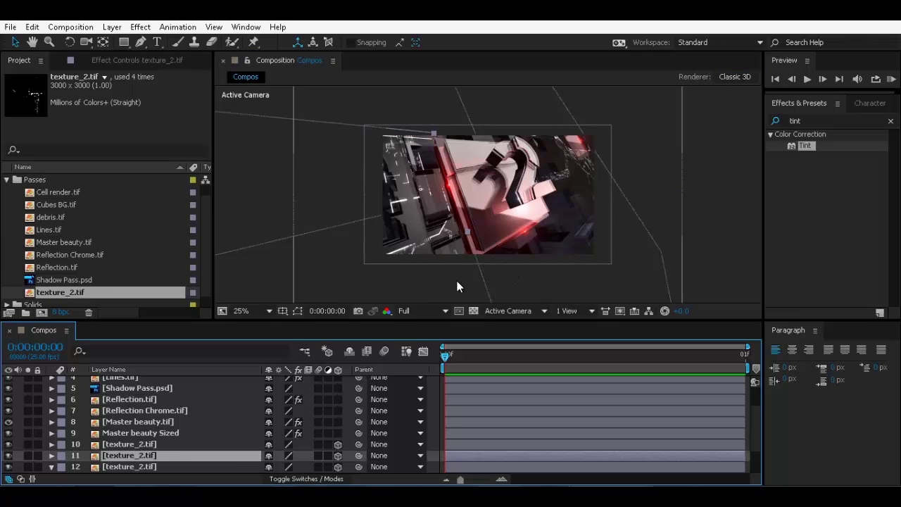
pyautogui.click(171, 467)
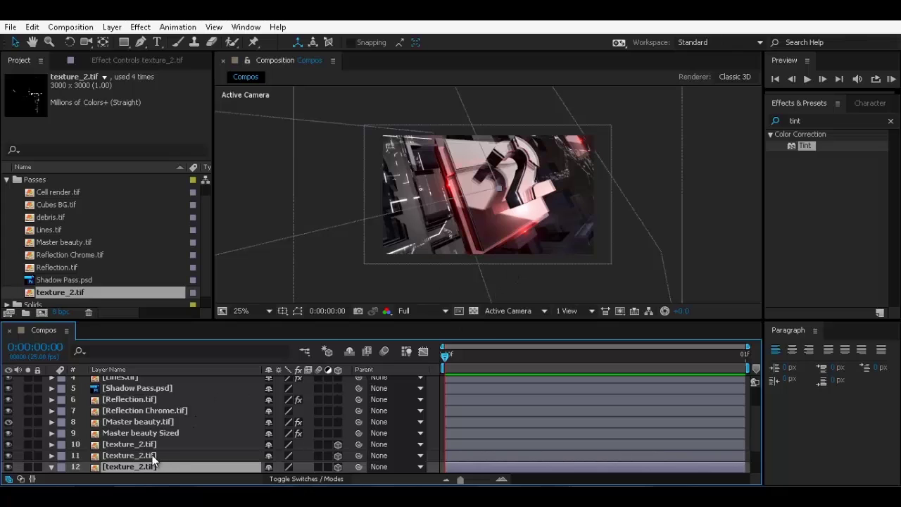
pyautogui.click(152, 454)
pyautogui.moveTo(435, 282); pyautogui.dragTo(615, 305)
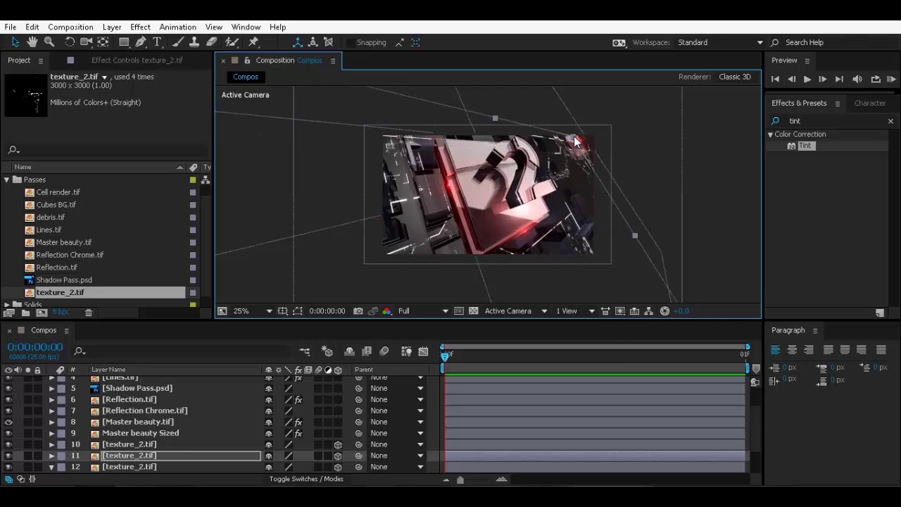
pyautogui.moveTo(576, 141); pyautogui.dragTo(569, 159)
pyautogui.moveTo(612, 295); pyautogui.dragTo(604, 252)
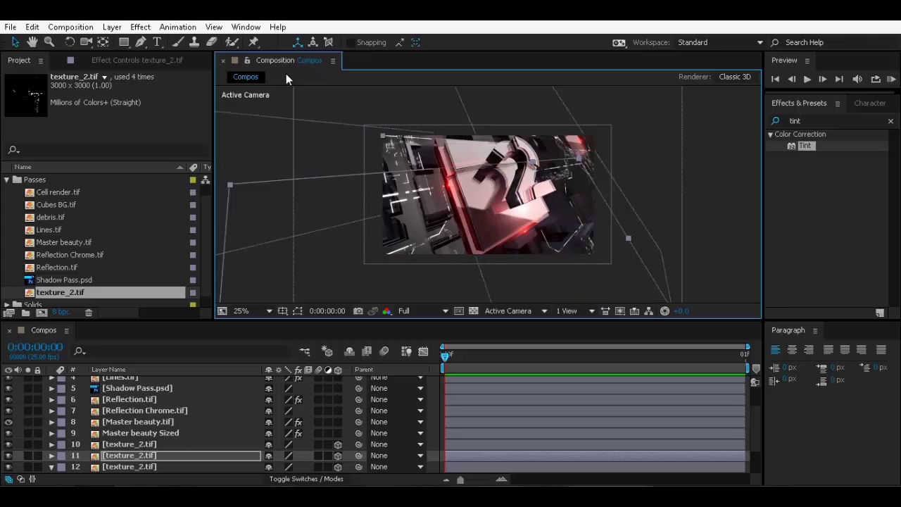
# Step: Draw a closed curved mask on the right-side texture copy with the Pen tool, enclosing its unwanted upper-left area, and invert the mask
pyautogui.click(141, 41)
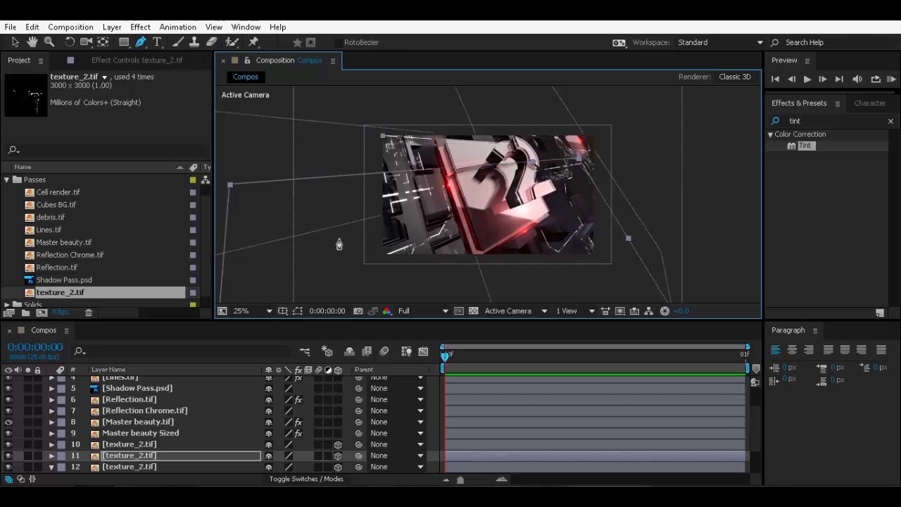
pyautogui.moveTo(334, 237); pyautogui.dragTo(317, 203)
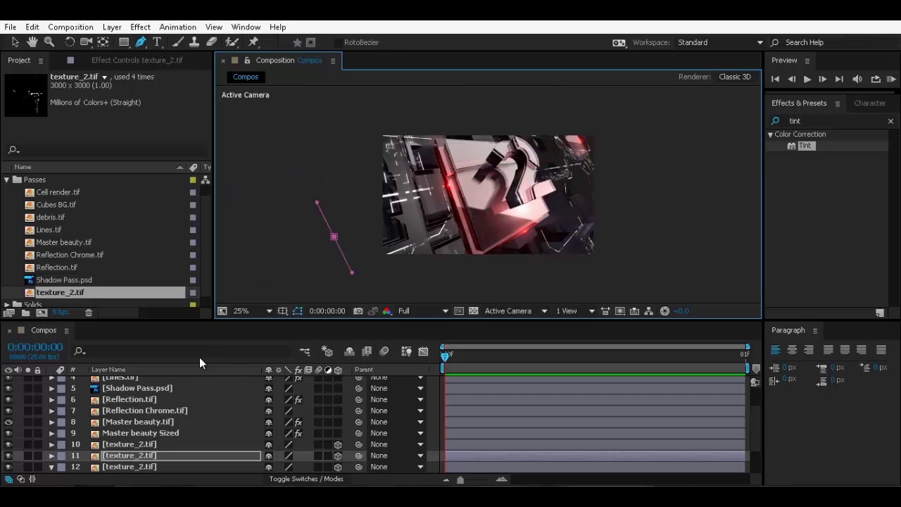
pyautogui.moveTo(371, 109); pyautogui.dragTo(588, 190)
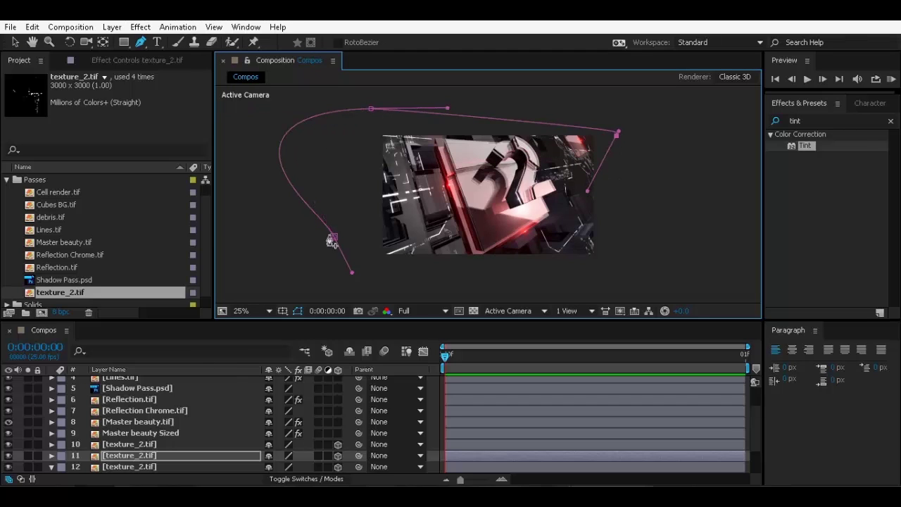
pyautogui.click(334, 238)
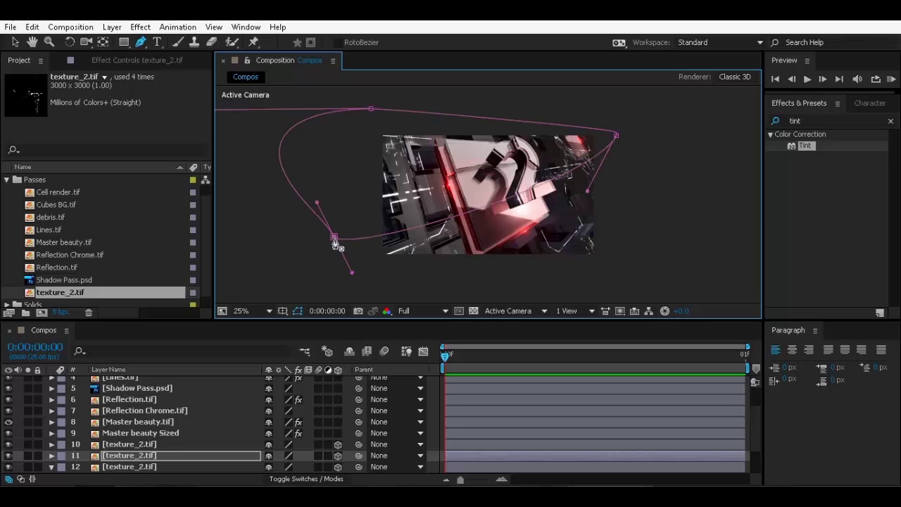
pyautogui.click(127, 455)
pyautogui.press('m')
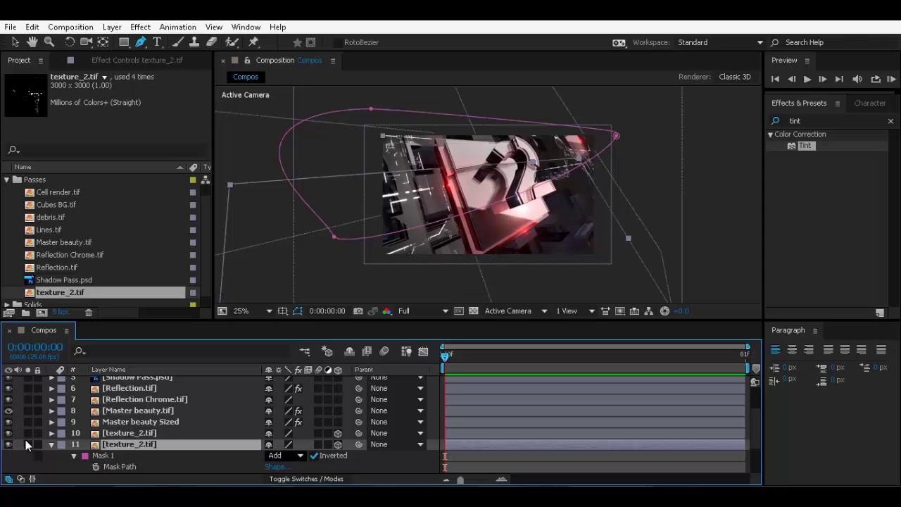
pyautogui.click(51, 444)
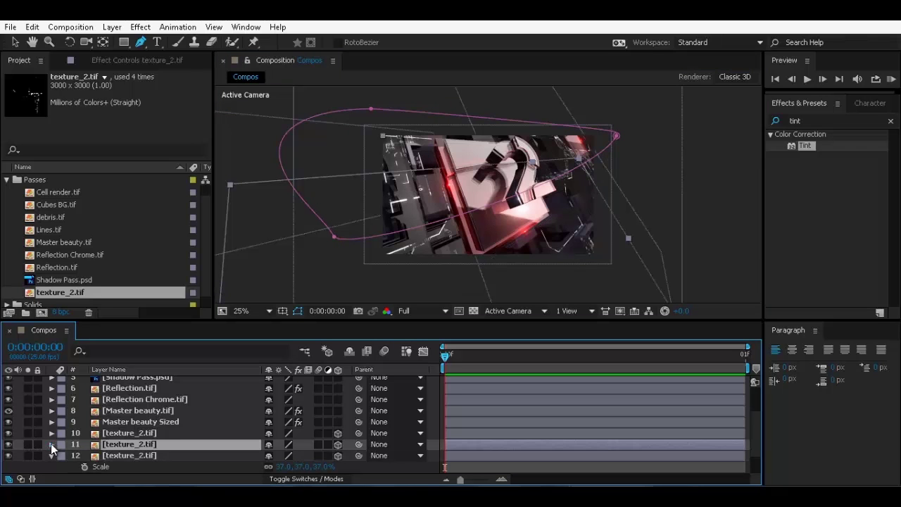
pyautogui.click(428, 470)
pyautogui.scroll(3, 535, 218)
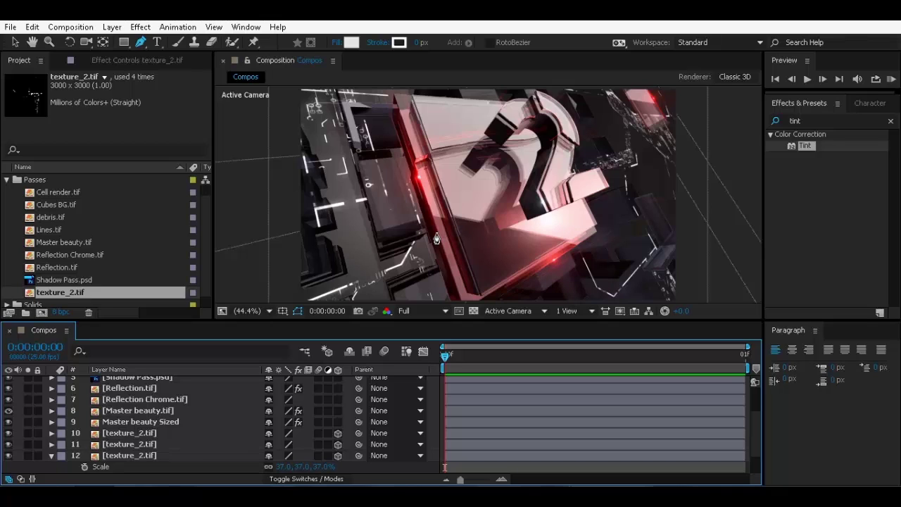
pyautogui.click(51, 455)
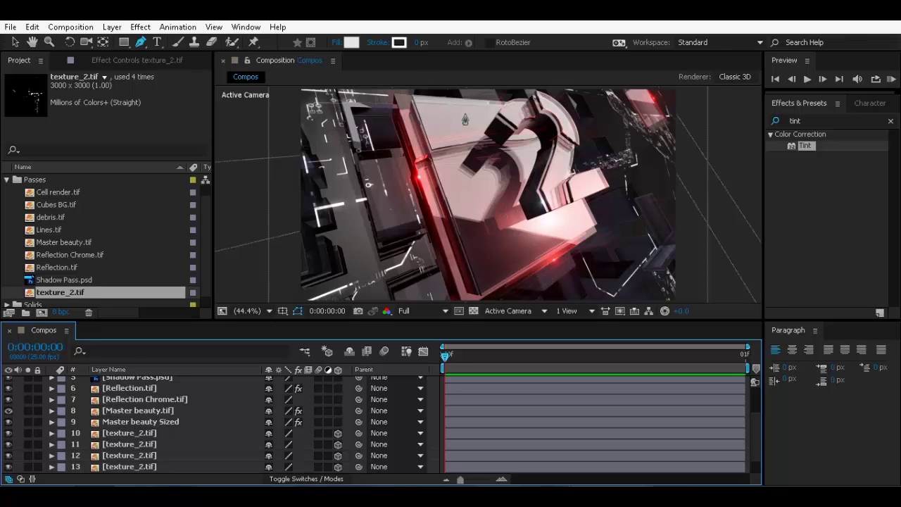
# Step: Open the Reflection Chrome.tif layer on its own to examine the reflection pass
pyautogui.click(119, 419)
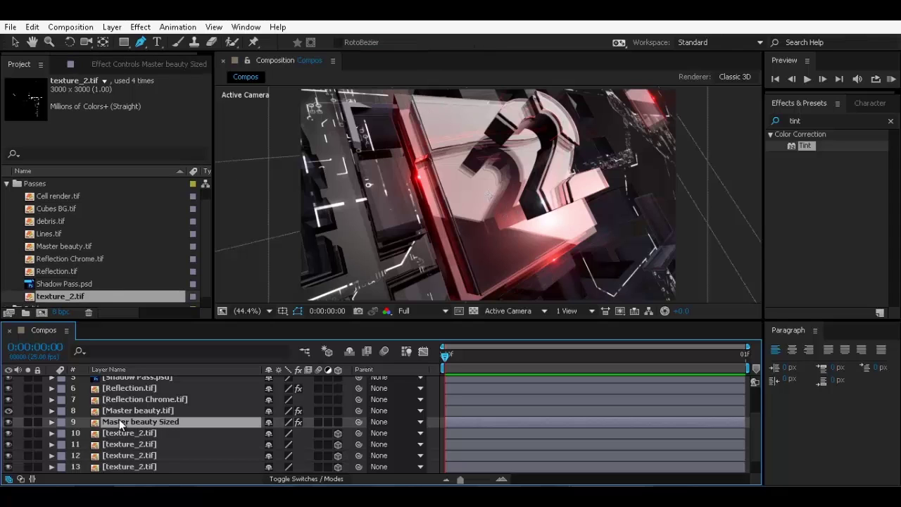
pyautogui.doubleClick(132, 401)
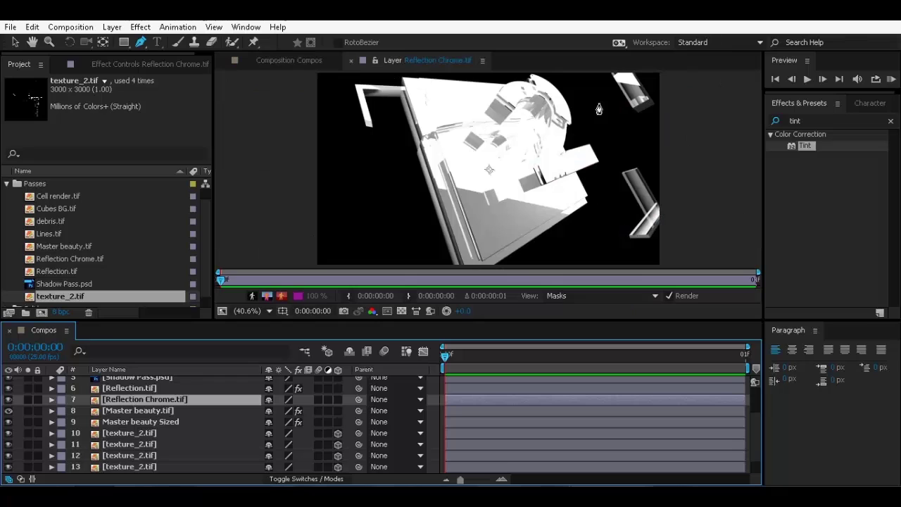
pyautogui.click(434, 393)
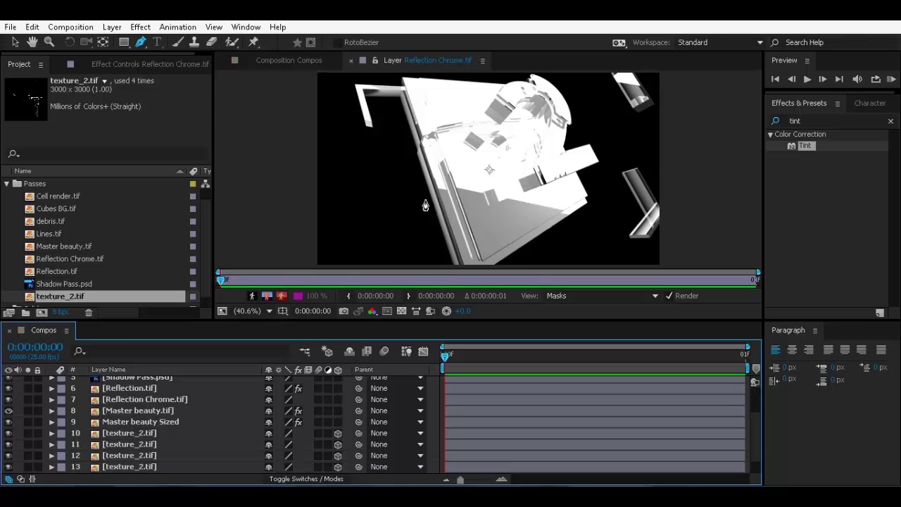
# Step: Close the separate Reflection Chrome.tif layer view and return to the Compos composition view
pyautogui.click(176, 422)
pyautogui.click(172, 400)
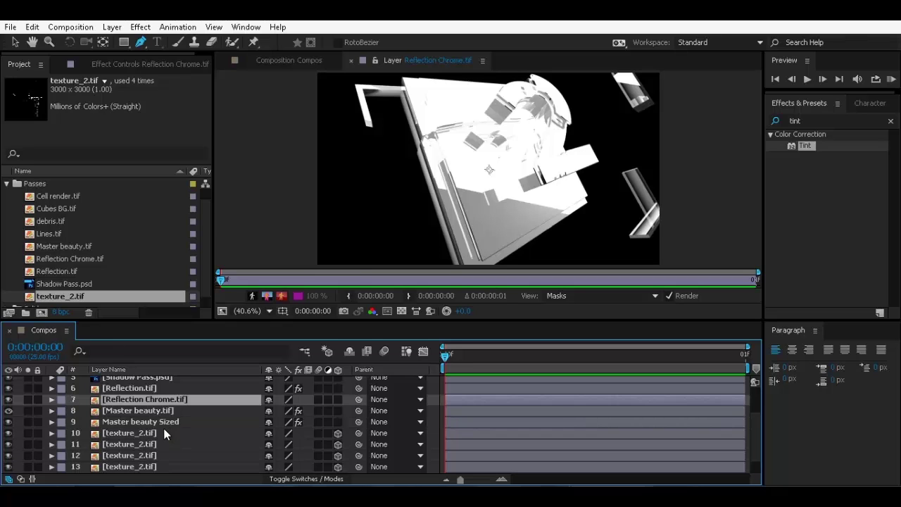
pyautogui.click(165, 432)
pyautogui.click(172, 399)
pyautogui.click(350, 60)
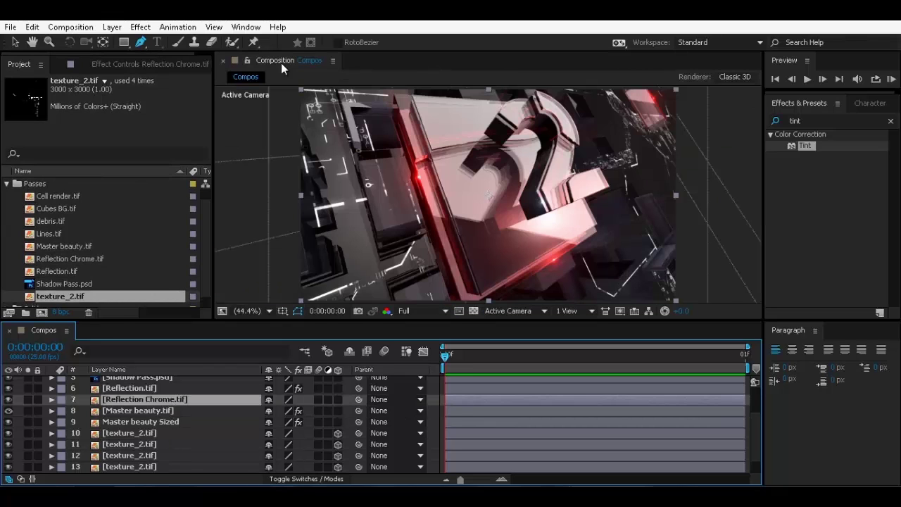
# Step: Collapse the Passes folder and create a new composition that contains the Compos composition
pyautogui.click(7, 183)
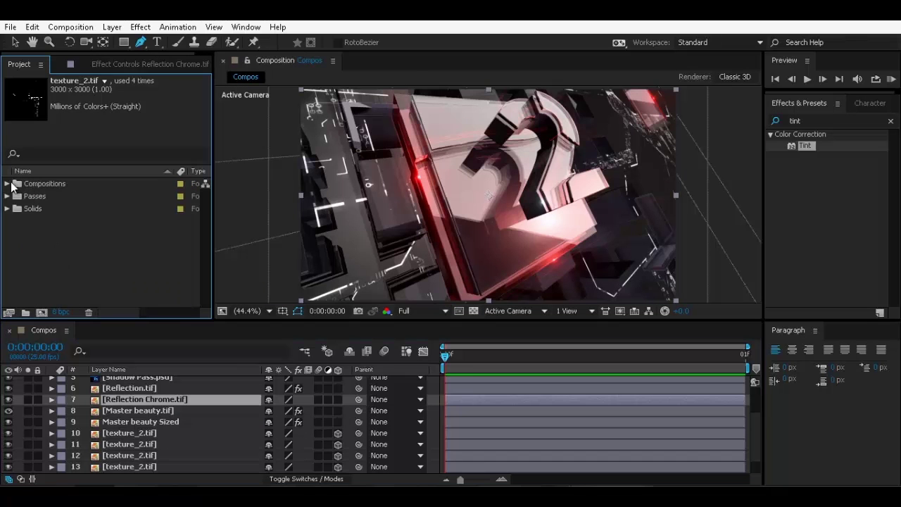
pyautogui.click(42, 264)
pyautogui.click(8, 197)
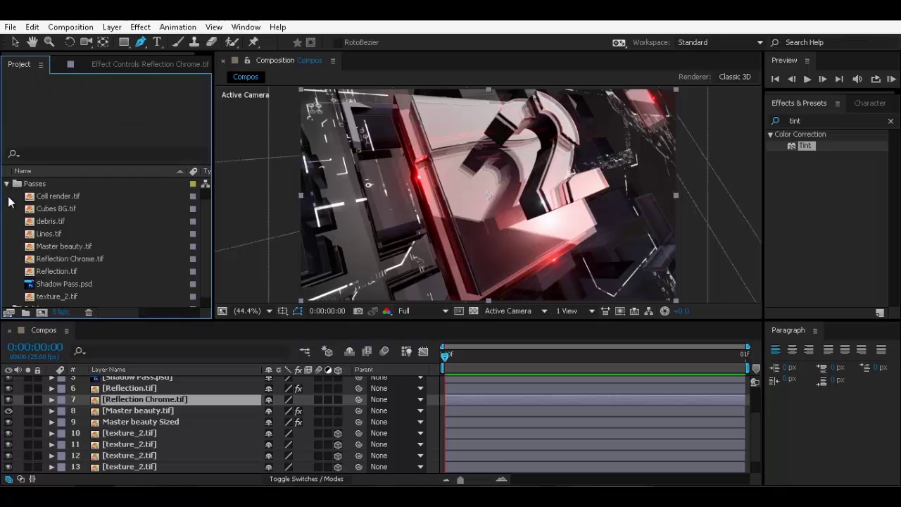
pyautogui.click(7, 195)
pyautogui.click(7, 184)
pyautogui.click(44, 196)
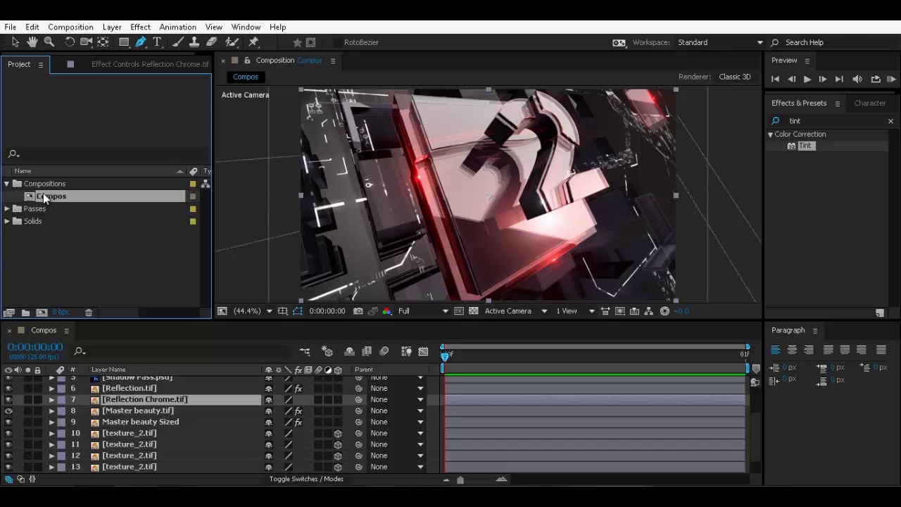
pyautogui.moveTo(41, 311); pyautogui.dragTo(42, 311)
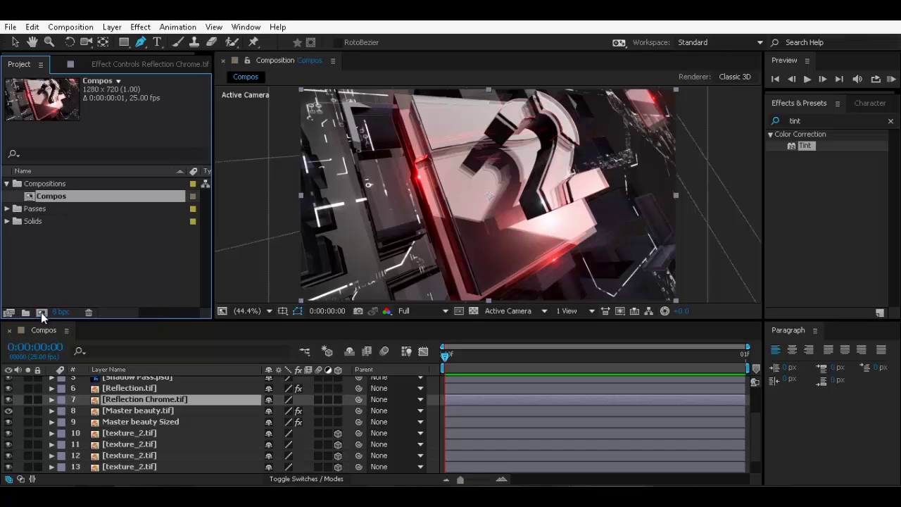
# Step: Rename the new composition as CC
pyautogui.click(59, 203)
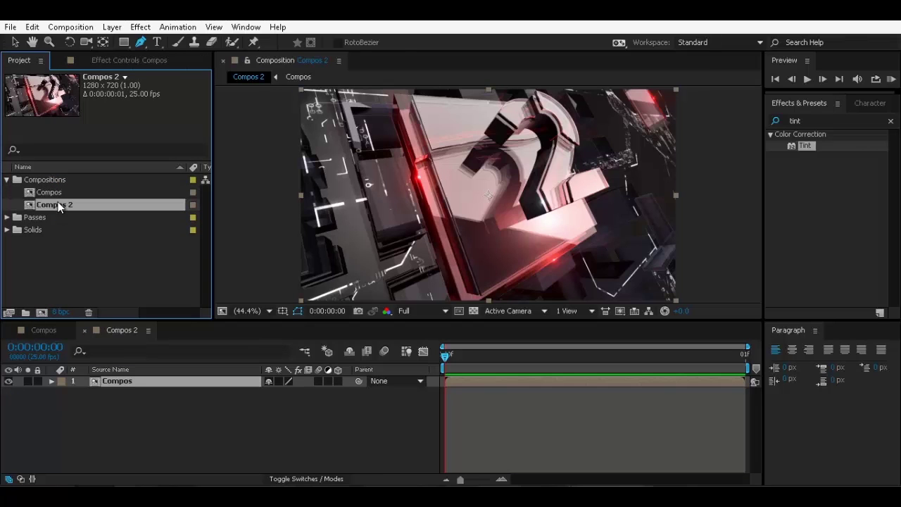
pyautogui.press('Return')
pyautogui.write('CC')
pyautogui.press('Return')
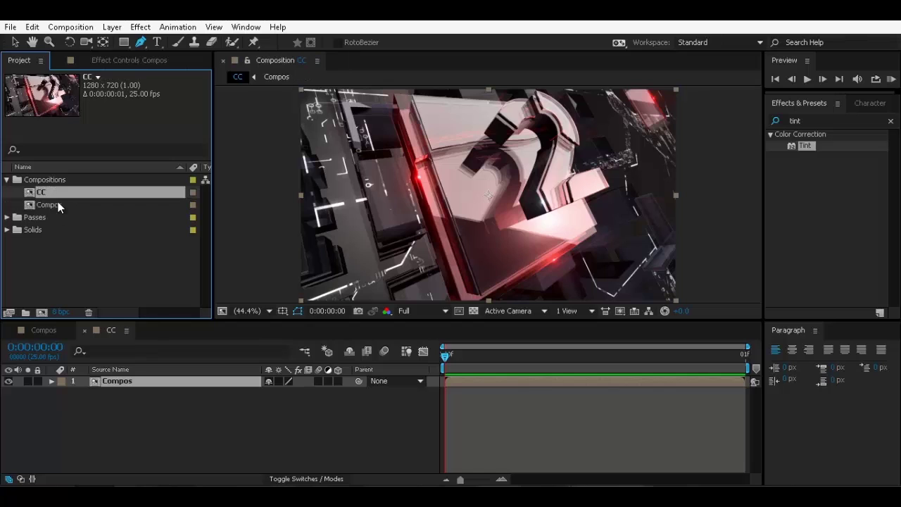
# Step: Add an adjustment layer above Compos in the CC composition and name it CC
pyautogui.click(175, 440)
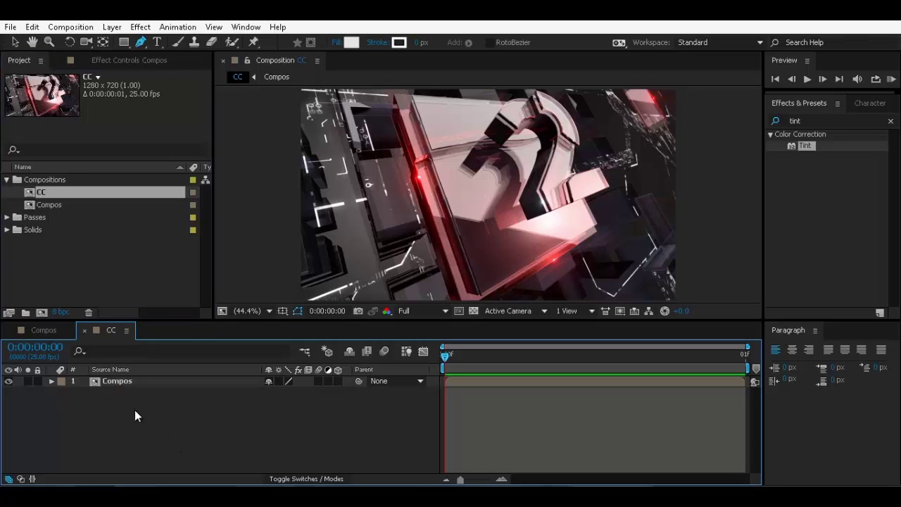
pyautogui.rightClick(121, 431)
pyautogui.moveTo(233, 295)
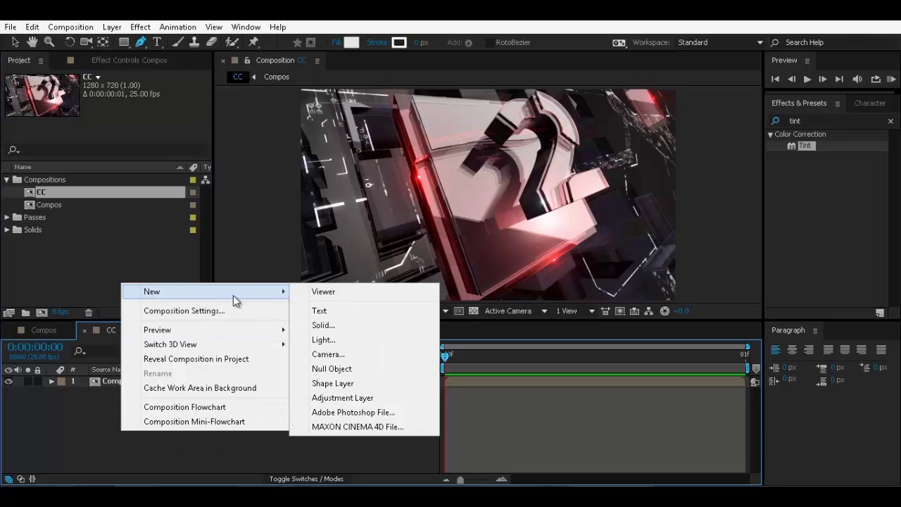
pyautogui.click(338, 399)
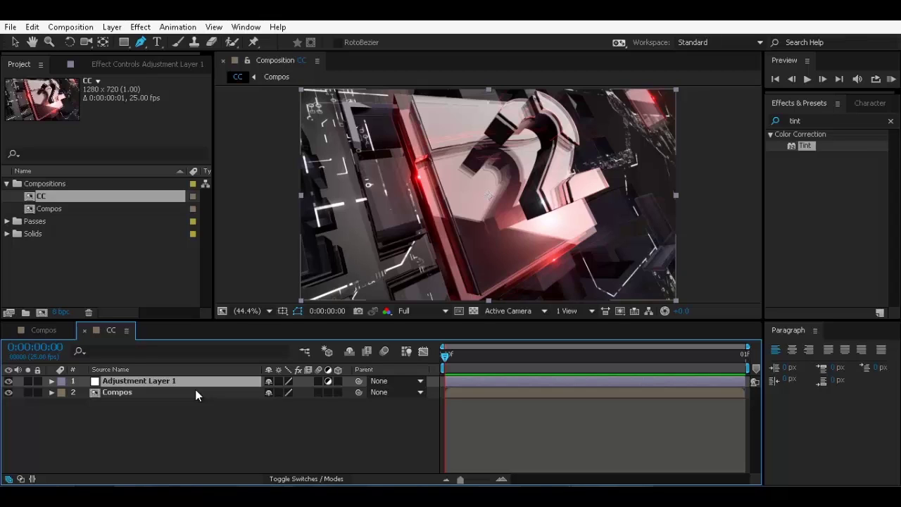
pyautogui.press('Return')
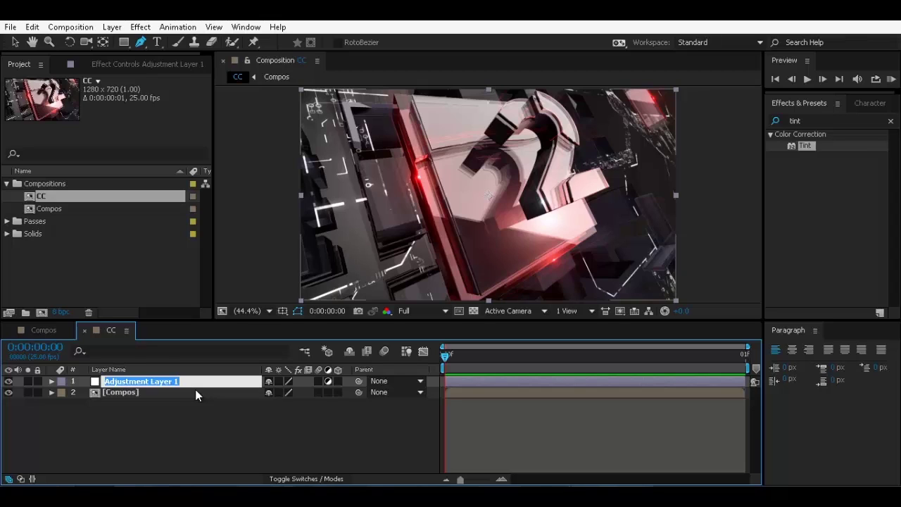
pyautogui.write('CC')
pyautogui.press('Return')
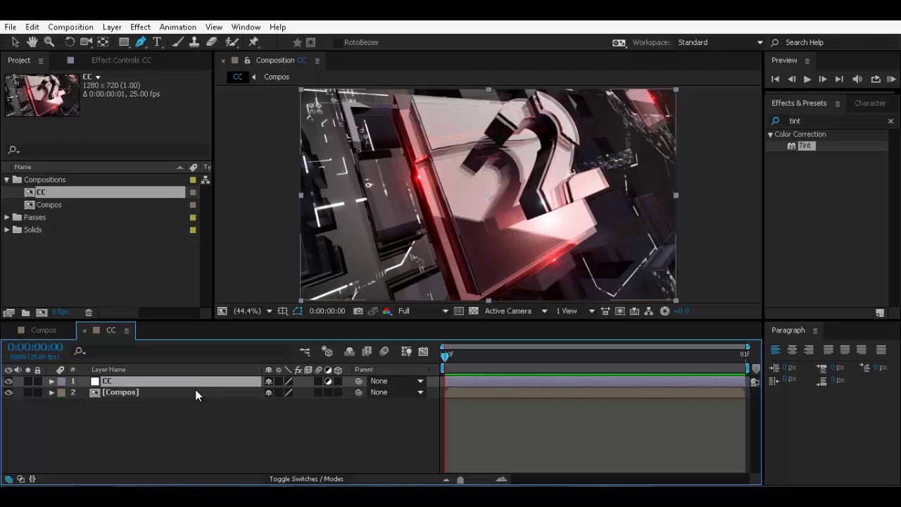
# Step: Find the Color Balance effect and apply it to the CC adjustment layer
pyautogui.click(850, 120)
pyautogui.write('color')
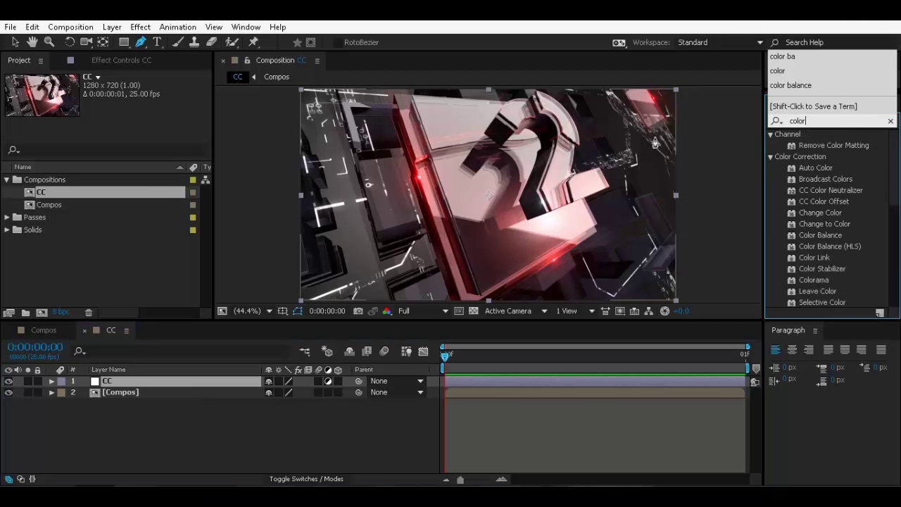
pyautogui.write(' bal')
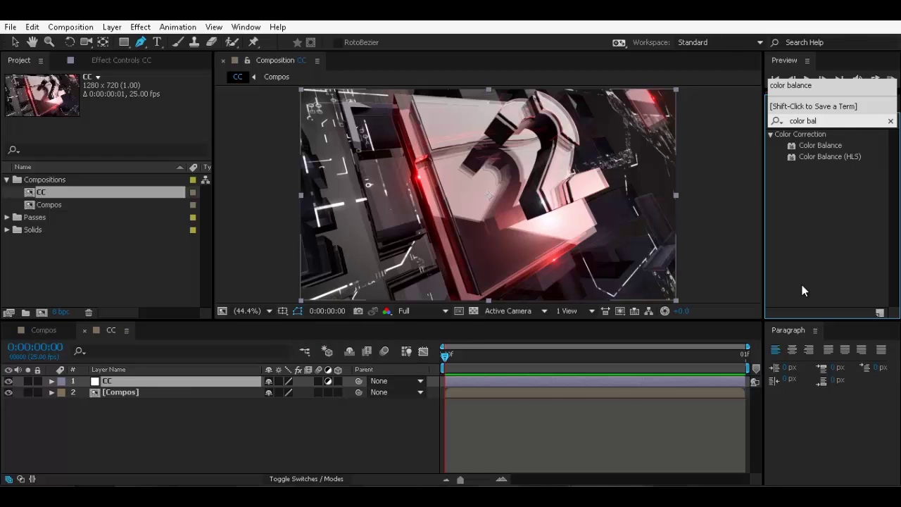
pyautogui.doubleClick(828, 146)
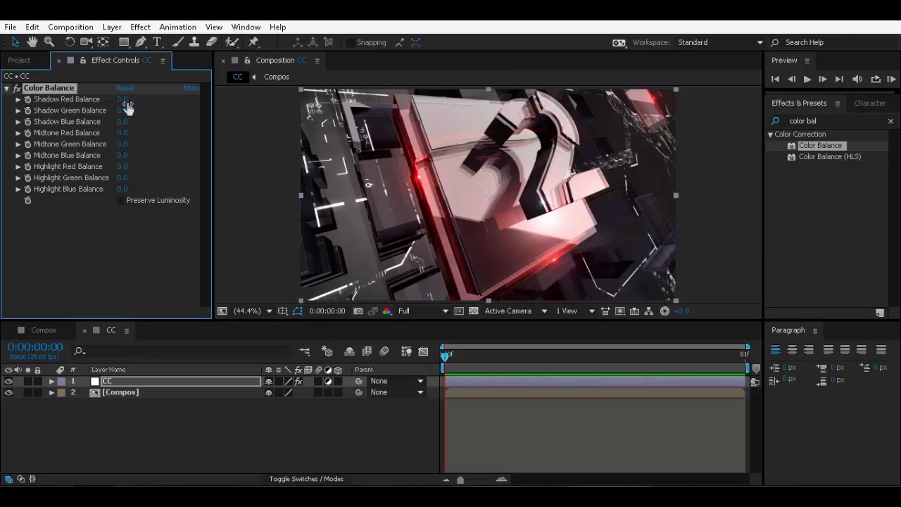
# Step: Set Color Balance shadows to -17, -5, 12, midtones to 25, 4, -10 and highlights to -8, -11, -32 for red, green and blue
pyautogui.moveTo(125, 102); pyautogui.dragTo(112, 101)
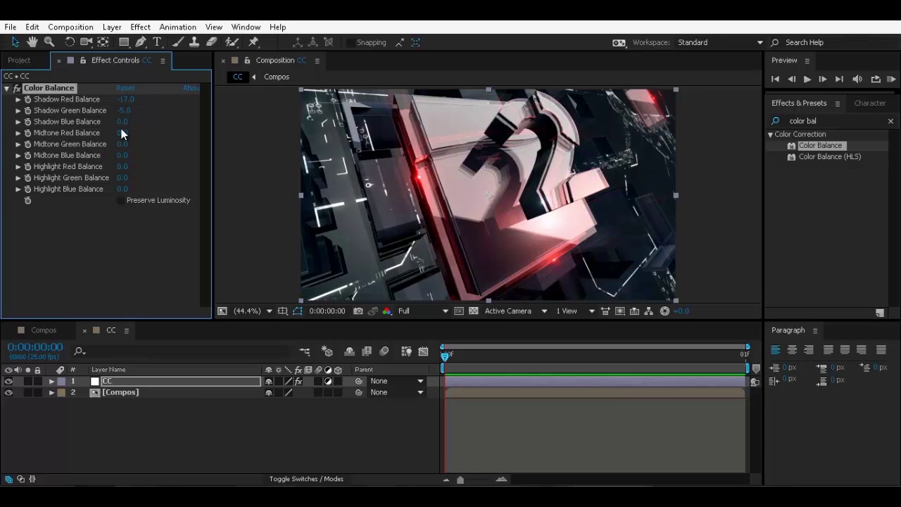
pyautogui.moveTo(125, 123); pyautogui.dragTo(146, 140)
pyautogui.moveTo(123, 155)
pyautogui.mouseDown()
pyautogui.moveTo(113, 159)
pyautogui.moveTo(125, 171)
pyautogui.moveTo(116, 157)
pyautogui.mouseUp()
pyautogui.moveTo(119, 168)
pyautogui.mouseDown()
pyautogui.moveTo(124, 185)
pyautogui.moveTo(114, 182)
pyautogui.moveTo(122, 183)
pyautogui.mouseUp()
pyautogui.moveTo(123, 182); pyautogui.dragTo(101, 191)
pyautogui.click(9, 382)
pyautogui.click(9, 381)
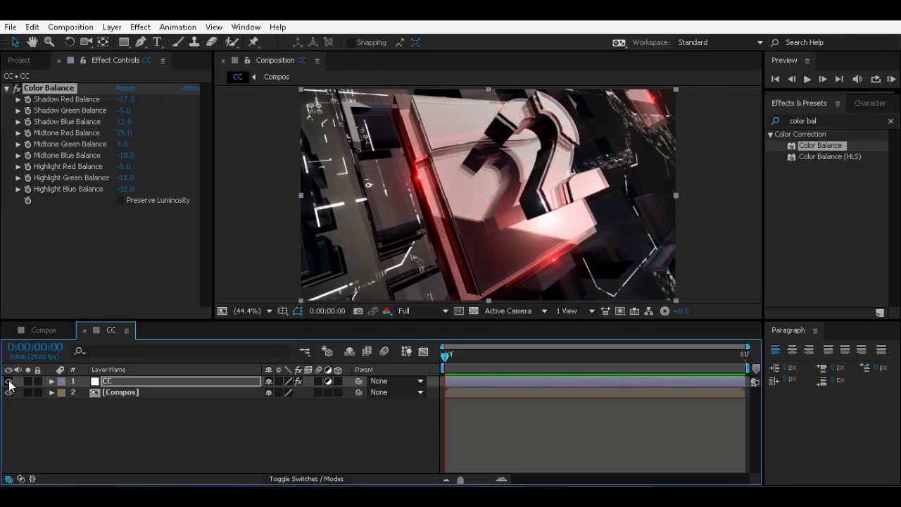
pyautogui.click(155, 422)
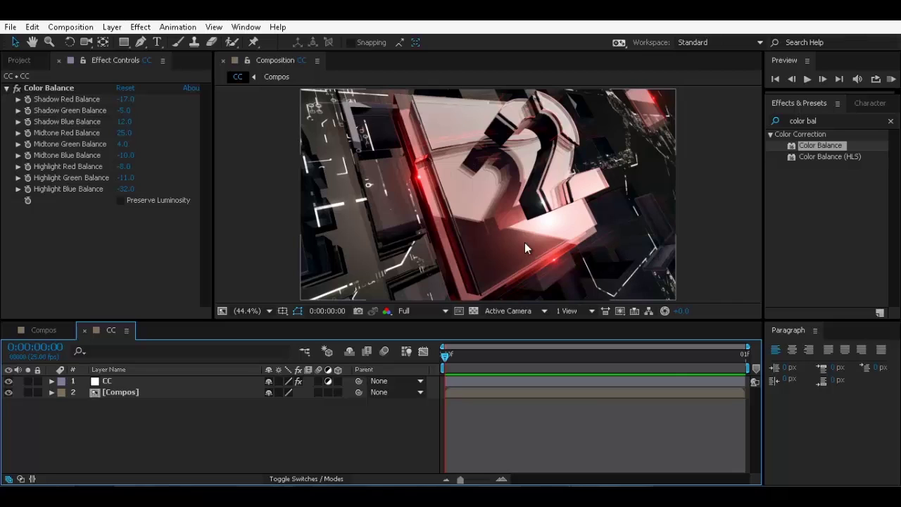
# Step: Duplicate the CC adjustment layer and delete the Color Balance effect from the copy
pyautogui.click(144, 381)
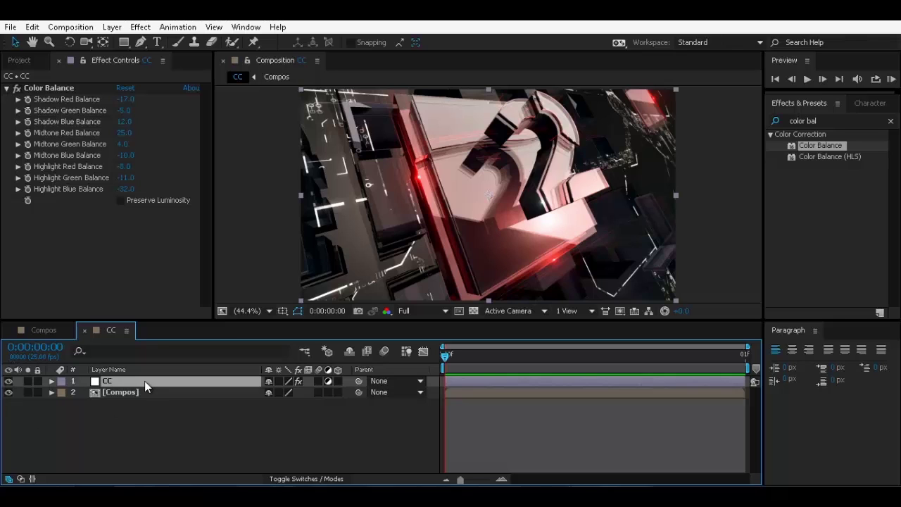
pyautogui.hotkey('ctrl', 'd')
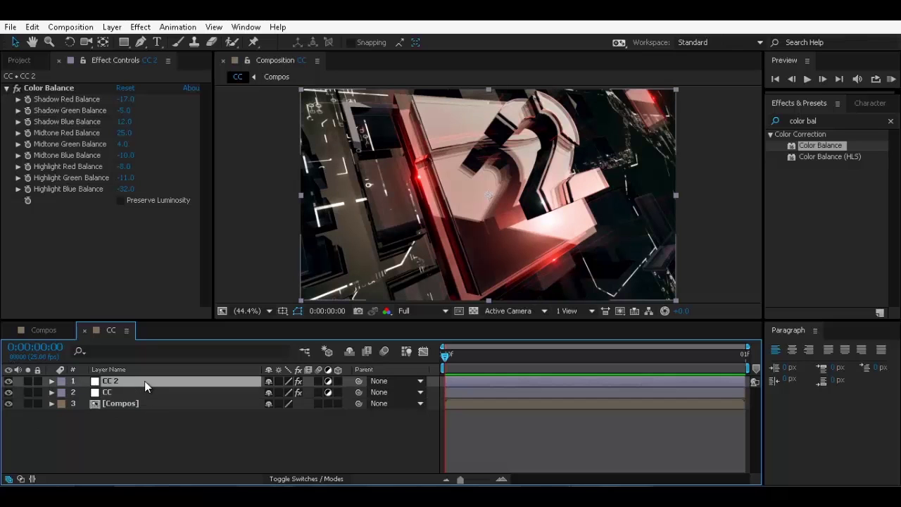
pyautogui.click(32, 89)
pyautogui.press('Delete')
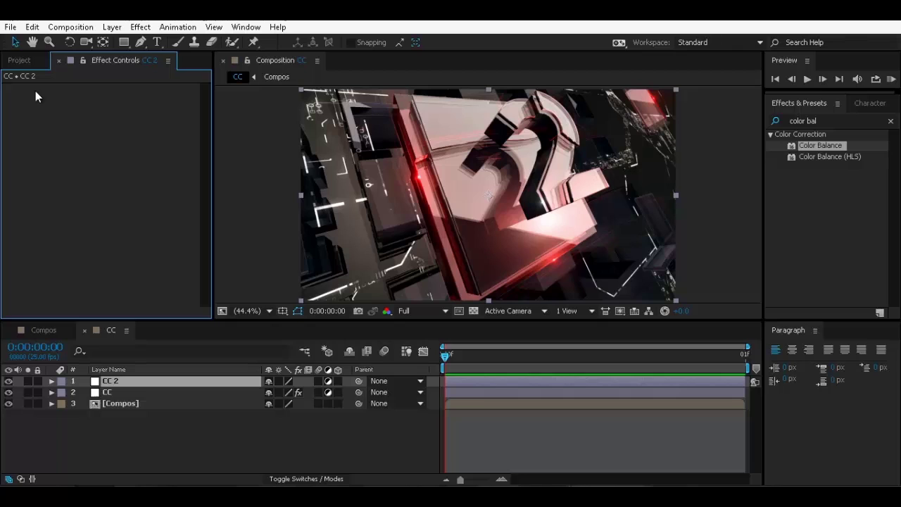
# Step: Rename the duplicated adjustment layer as Glow
pyautogui.click(143, 386)
pyautogui.press('Return')
pyautogui.write('g')
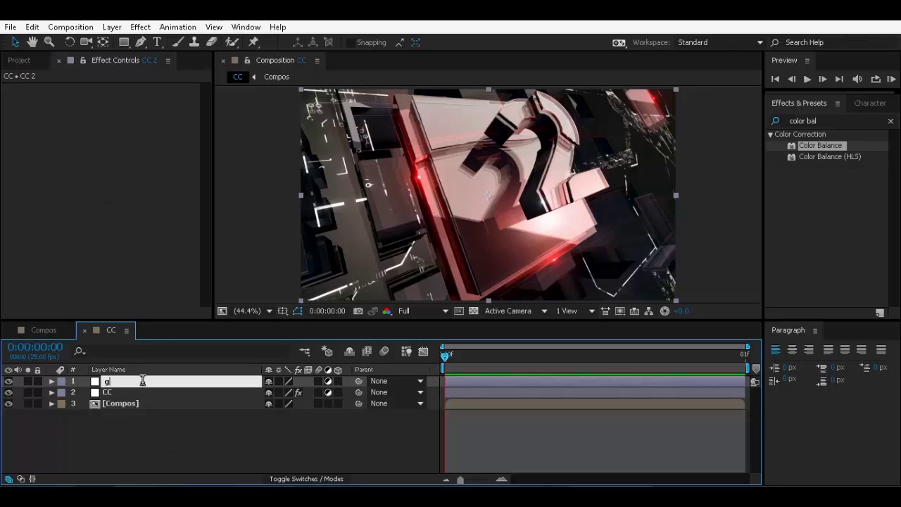
pyautogui.press('BackSpace')
pyautogui.press('BackSpace')
pyautogui.press('BackSpace')
pyautogui.write('Glow')
pyautogui.press('Return')
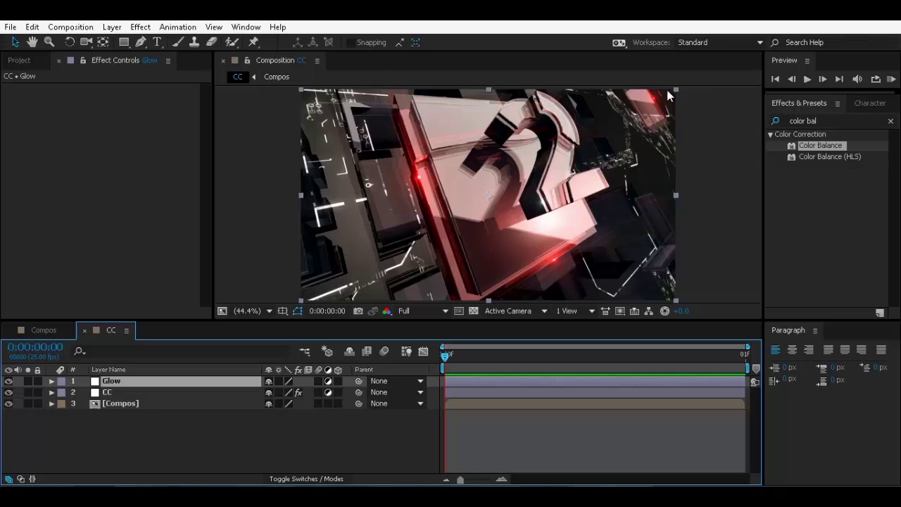
# Step: Apply the Glow effect to the Glow adjustment layer and set its threshold to 90%
pyautogui.click(840, 124)
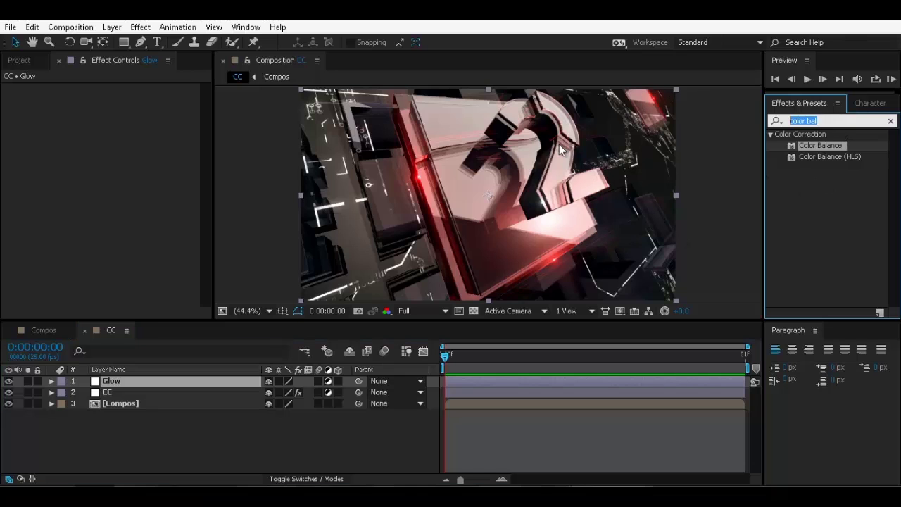
pyautogui.write('Glow')
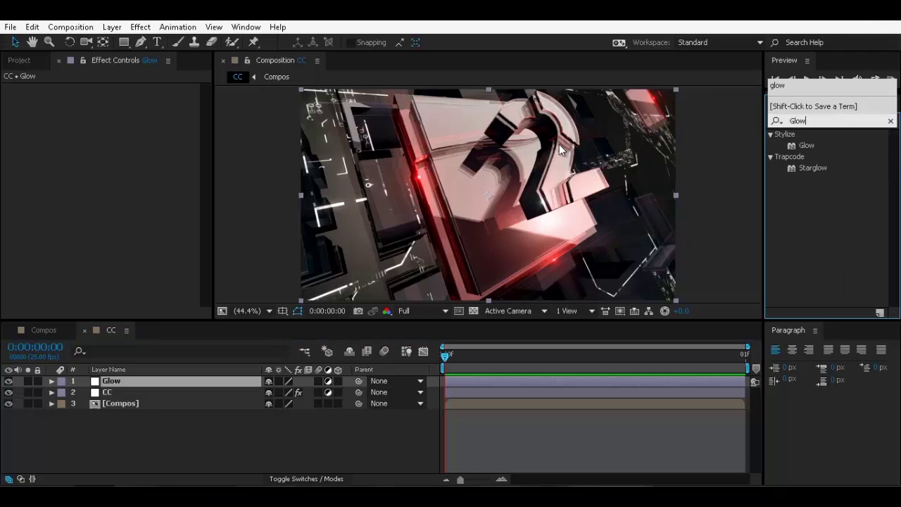
pyautogui.doubleClick(802, 145)
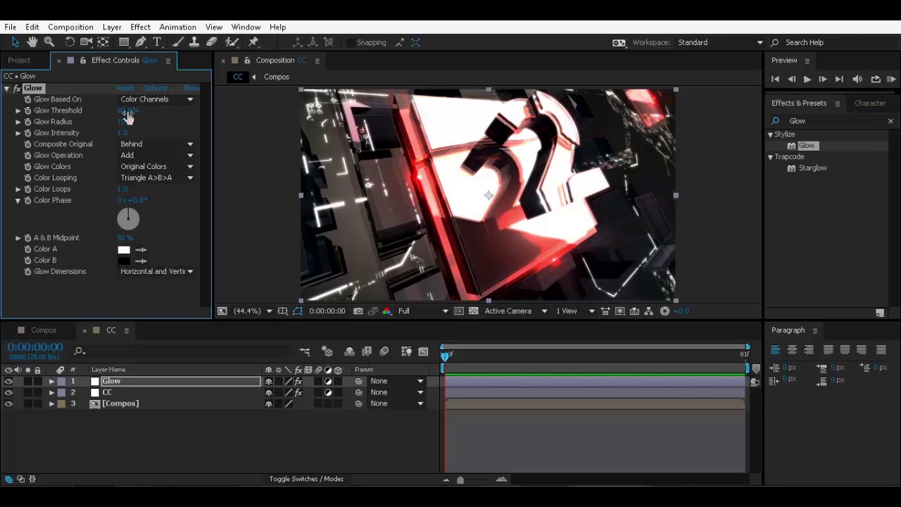
pyautogui.click(125, 112)
pyautogui.write('90')
pyautogui.press('Return')
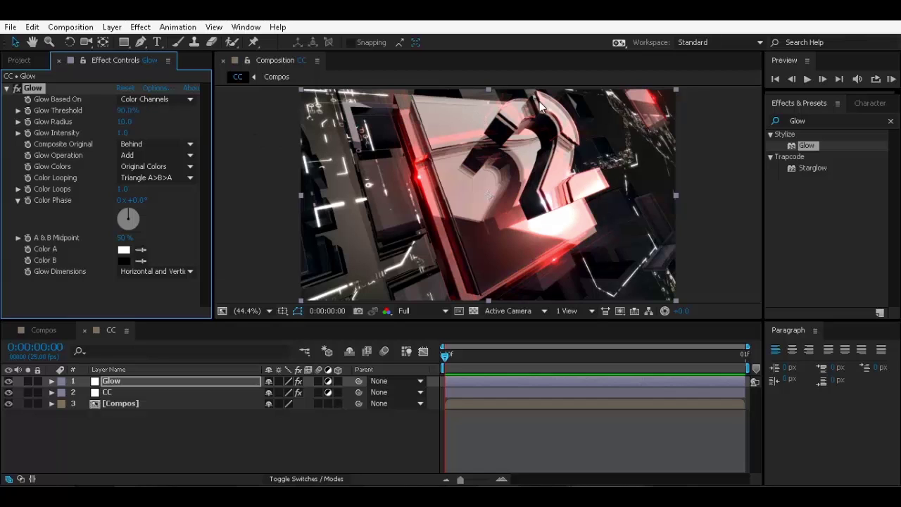
# Step: Set the Glow effect's radius to 150 and its intensity to 0.5
pyautogui.moveTo(124, 121); pyautogui.dragTo(184, 109)
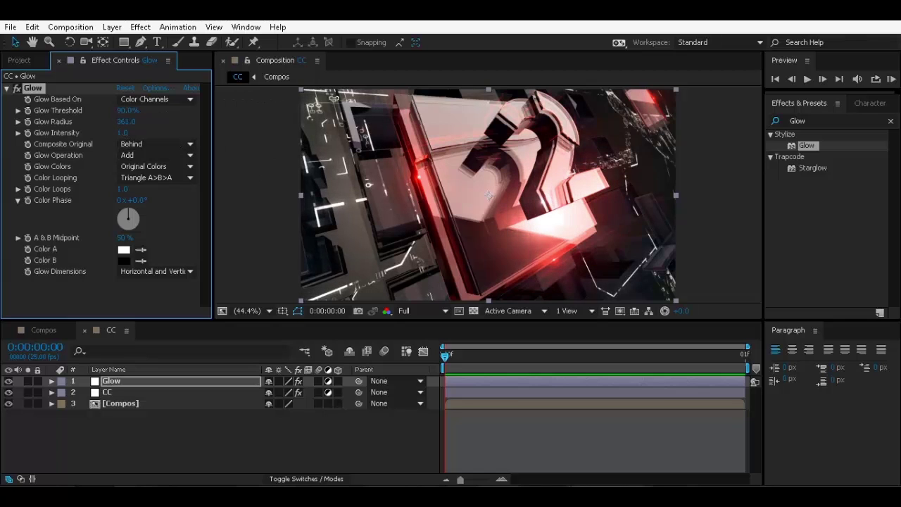
pyautogui.click(125, 119)
pyautogui.write('10')
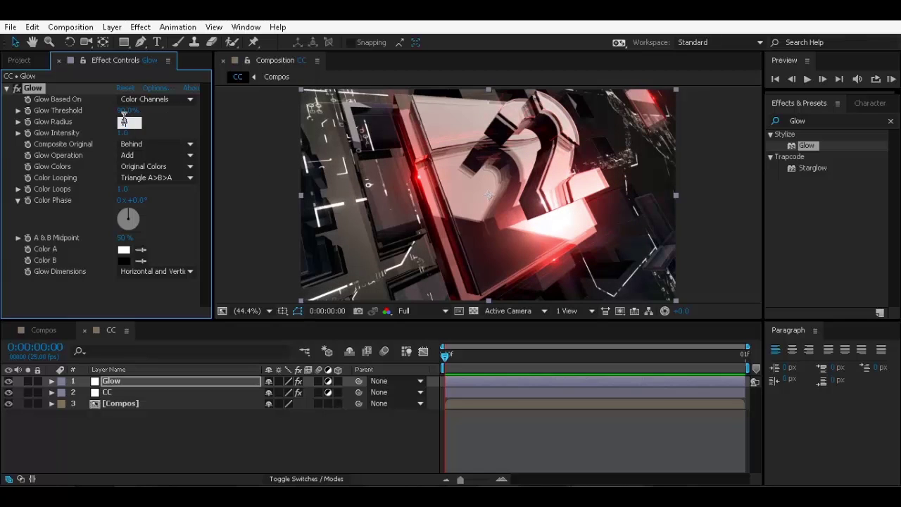
pyautogui.press('Return')
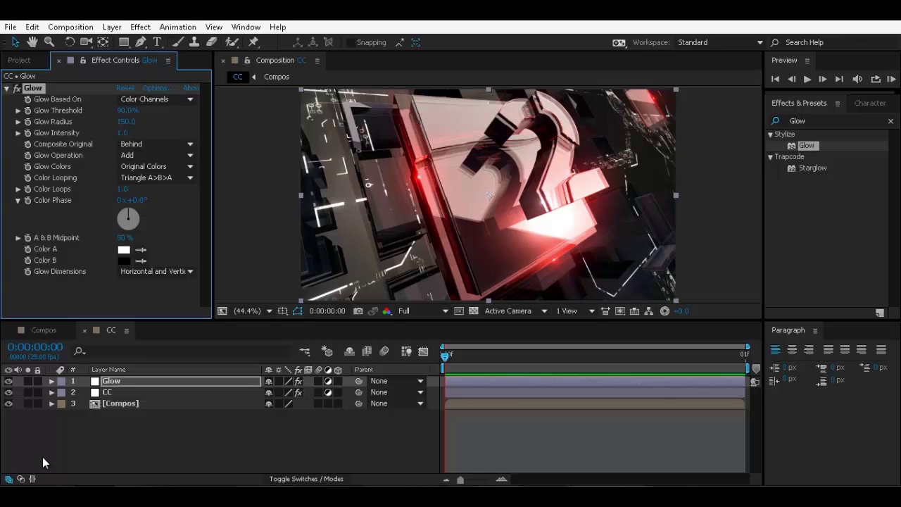
pyautogui.click(9, 381)
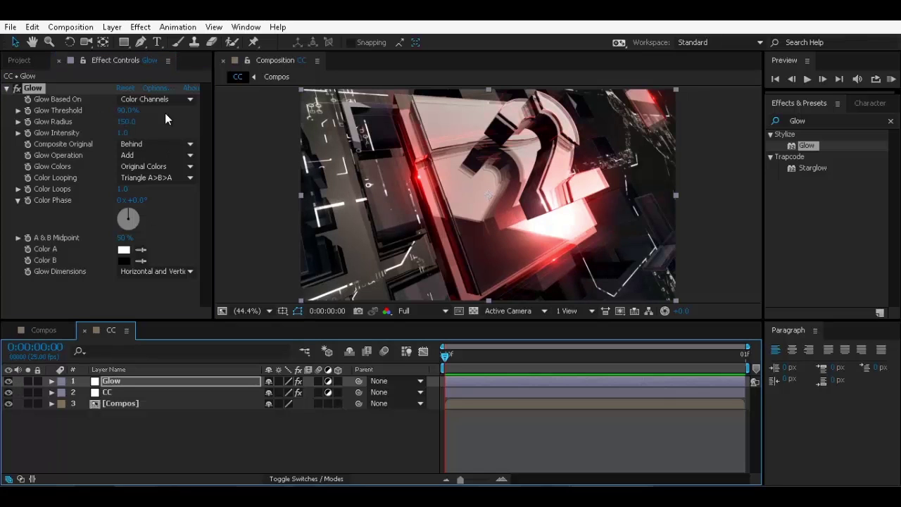
pyautogui.click(123, 132)
pyautogui.click(122, 132)
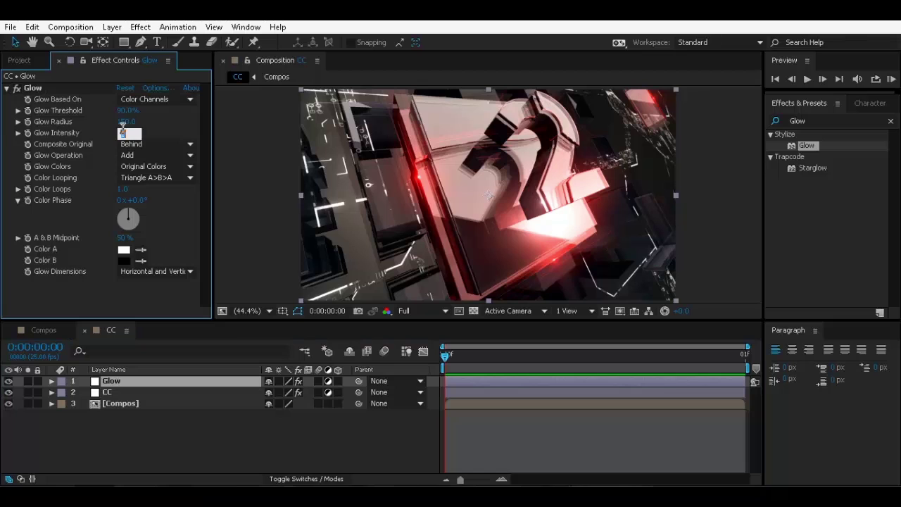
pyautogui.write('0.2')
pyautogui.press('Return')
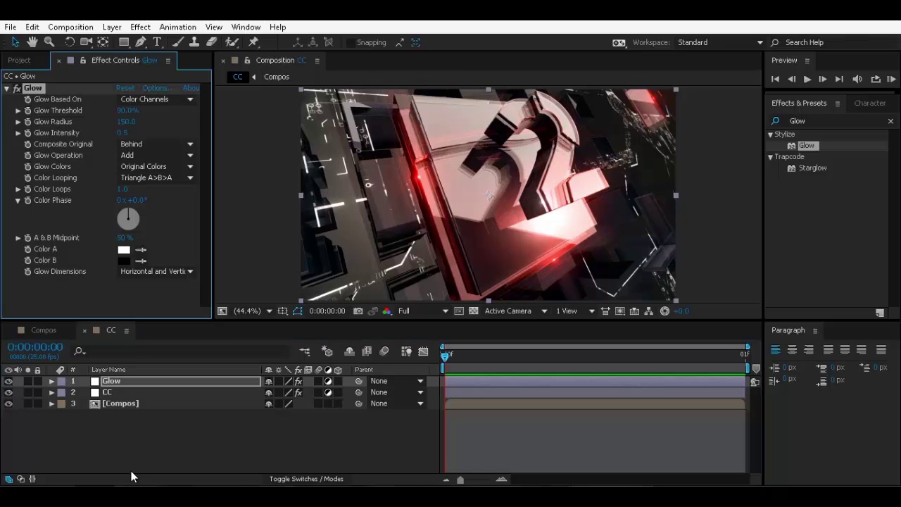
# Step: Lower the Glow adjustment layer's opacity to about 41%
pyautogui.press('t')
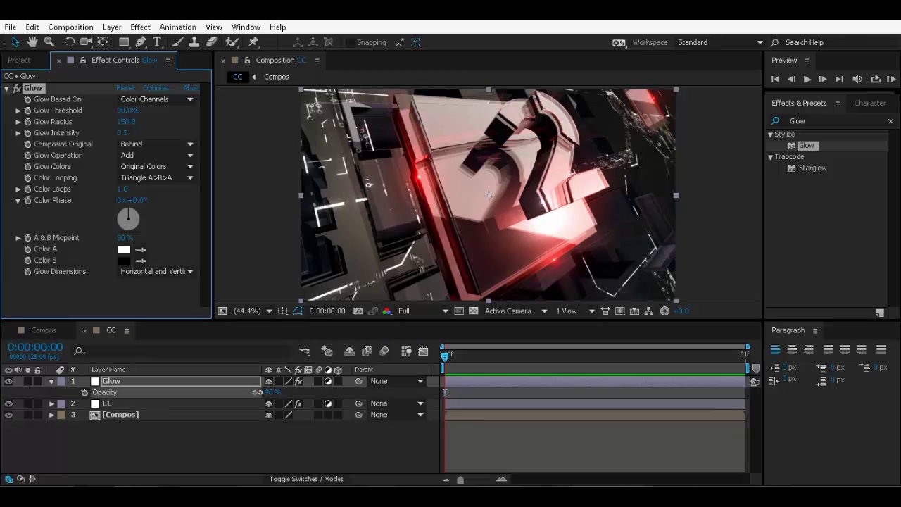
pyautogui.moveTo(271, 392); pyautogui.dragTo(212, 392)
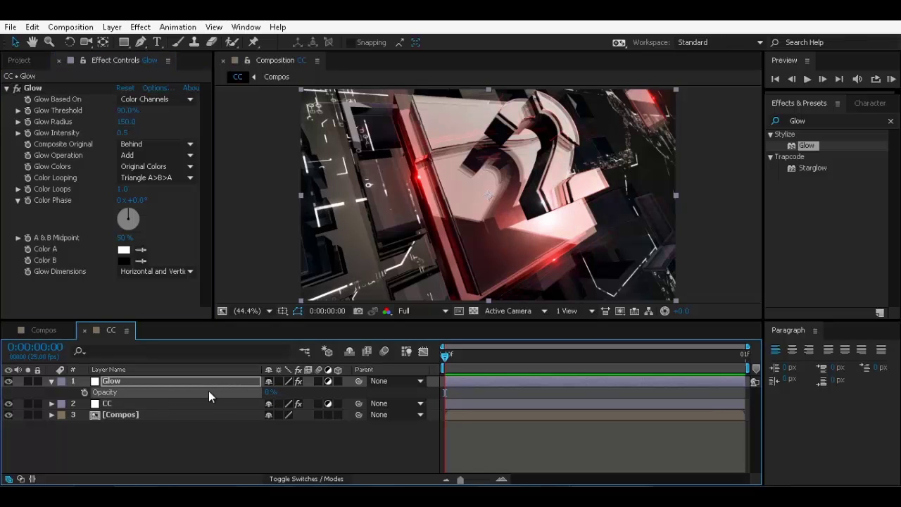
pyautogui.moveTo(268, 398); pyautogui.dragTo(239, 402)
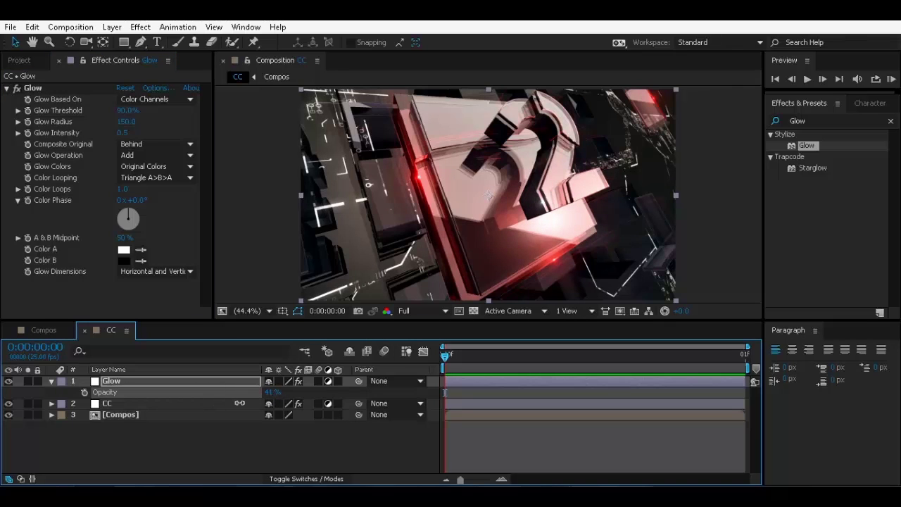
pyautogui.click(51, 381)
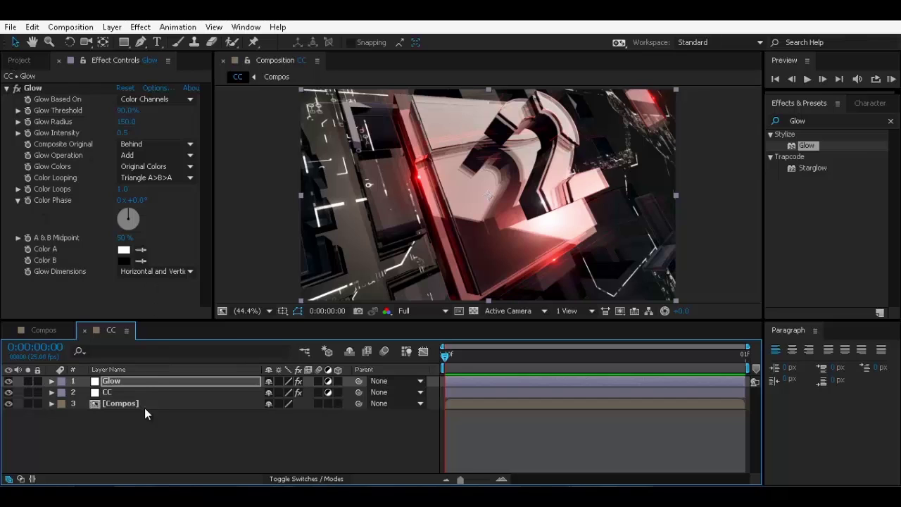
# Step: Add a new adjustment layer above the Glow layer and rename it Vignette
pyautogui.rightClick(143, 448)
pyautogui.moveTo(256, 302)
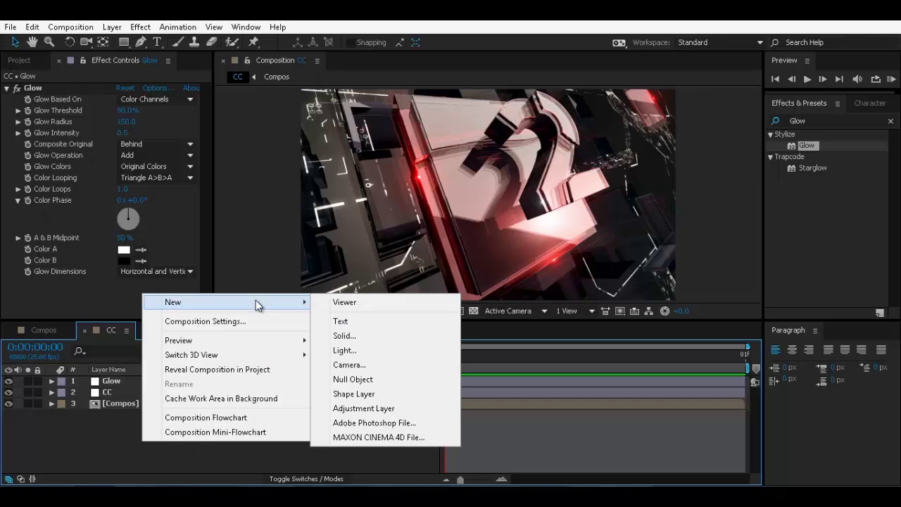
pyautogui.click(349, 409)
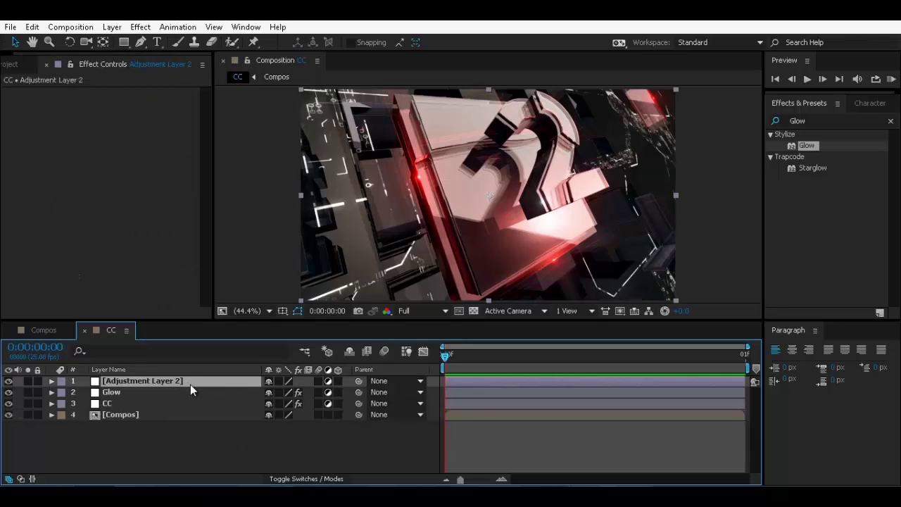
pyautogui.press('Return')
pyautogui.write('B')
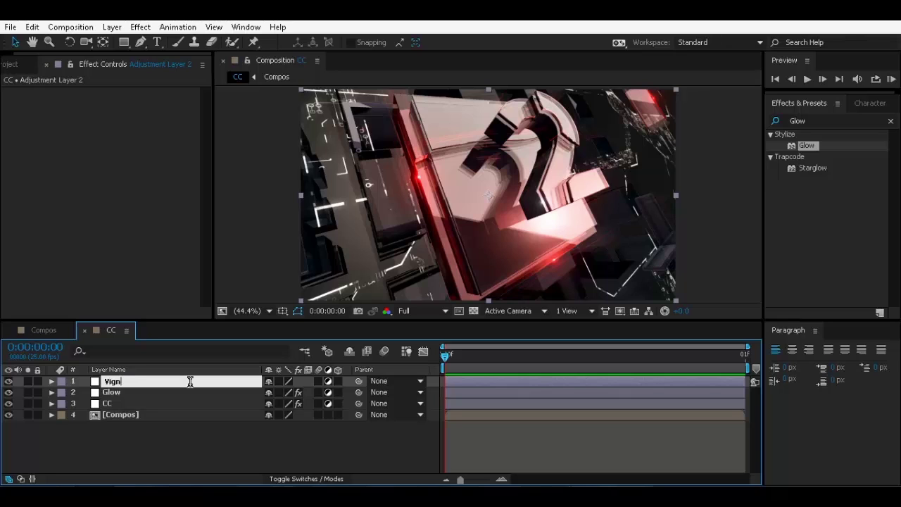
pyautogui.write('ignette')
pyautogui.press('Return')
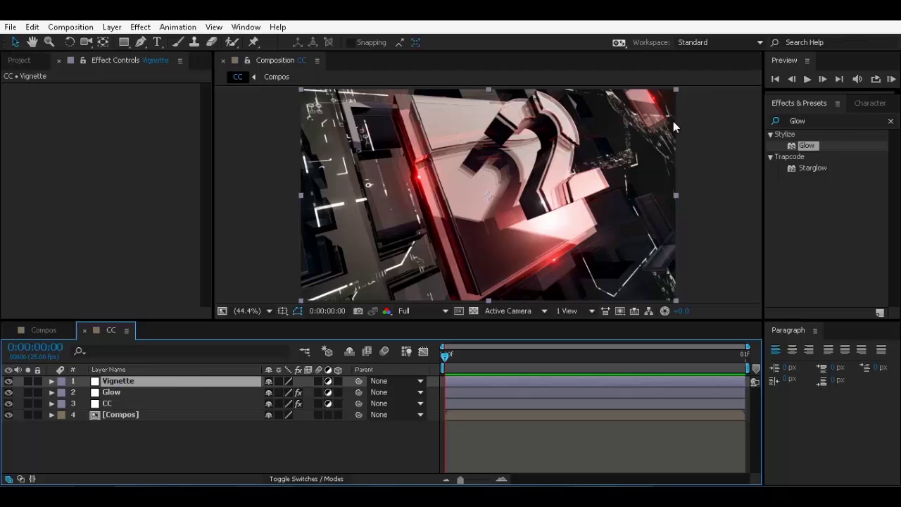
# Step: Apply the Curves effect to the Vignette layer and pull the middle of the RGB curve down to darken the image
pyautogui.hotkey('ctrl', '5')
pyautogui.write('curves')
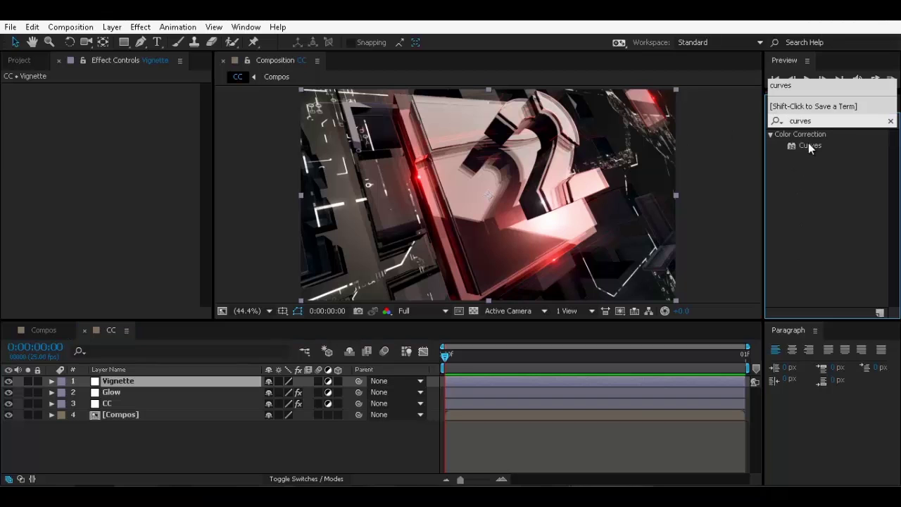
pyautogui.doubleClick(808, 143)
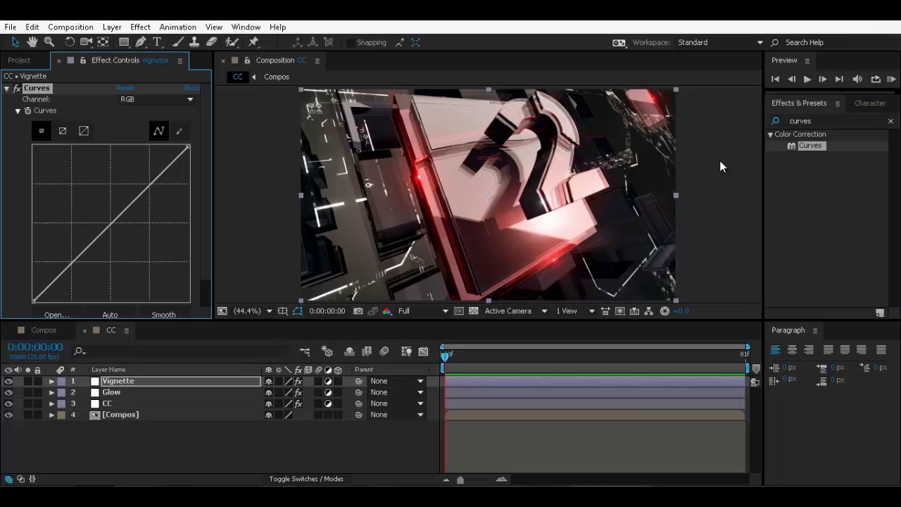
pyautogui.moveTo(117, 229)
pyautogui.mouseDown()
pyautogui.moveTo(127, 243)
pyautogui.moveTo(120, 238)
pyautogui.mouseUp()
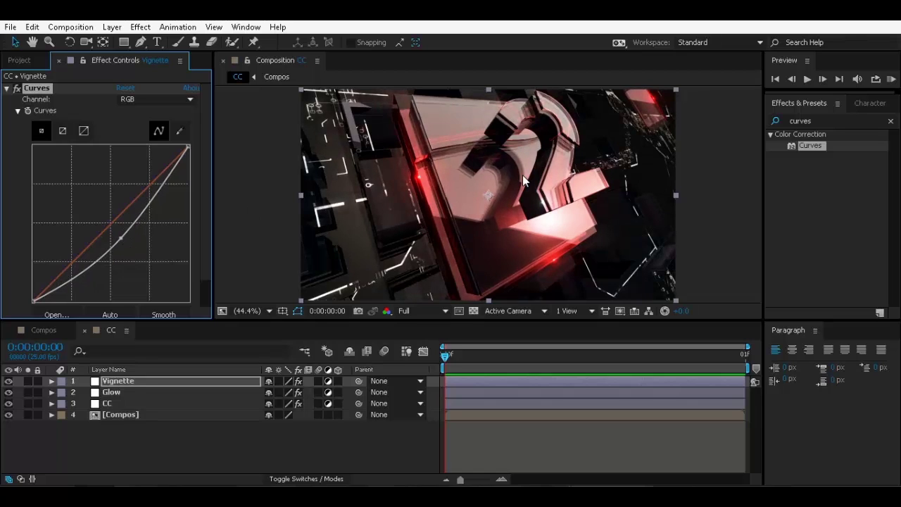
# Step: Draw a closed, rounded Pen tool mask around the number artwork on the Vignette layer, leaving the frame's corners outside it
pyautogui.scroll(-2, 522, 179)
pyautogui.click(141, 41)
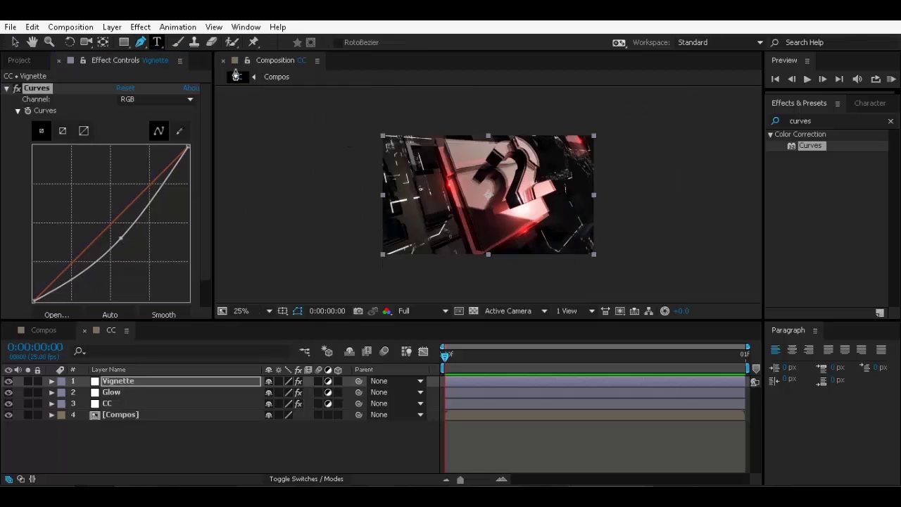
pyautogui.click(451, 118)
pyautogui.moveTo(366, 195); pyautogui.dragTo(374, 216)
pyautogui.moveTo(502, 270); pyautogui.dragTo(530, 272)
pyautogui.moveTo(561, 196); pyautogui.dragTo(563, 173)
pyautogui.moveTo(451, 119); pyautogui.dragTo(414, 121)
pyautogui.click(214, 385)
pyautogui.press('.')
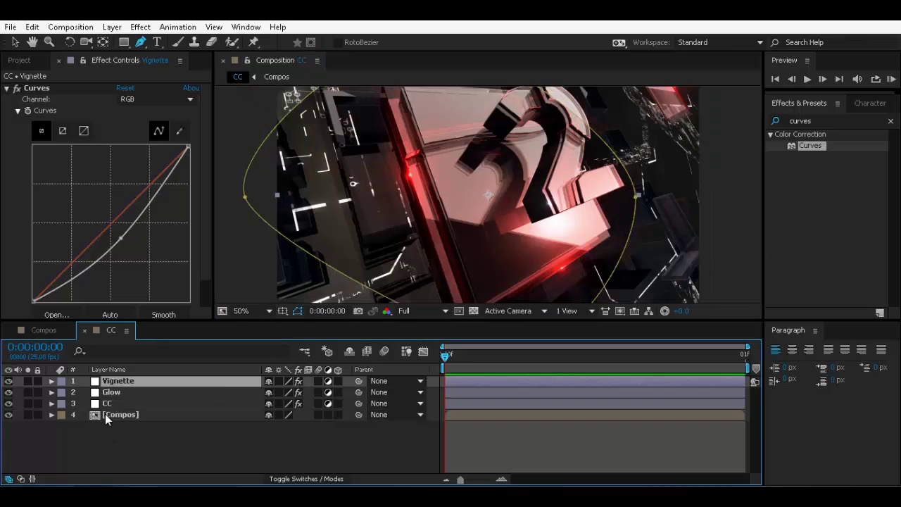
# Step: Set the Vignette layer's mask mode to Subtract
pyautogui.press('m')
pyautogui.click(280, 391)
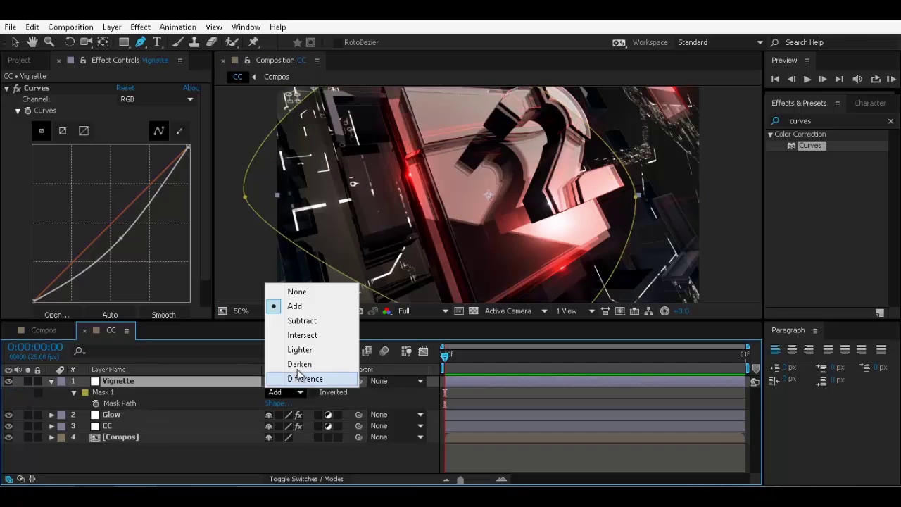
pyautogui.click(310, 322)
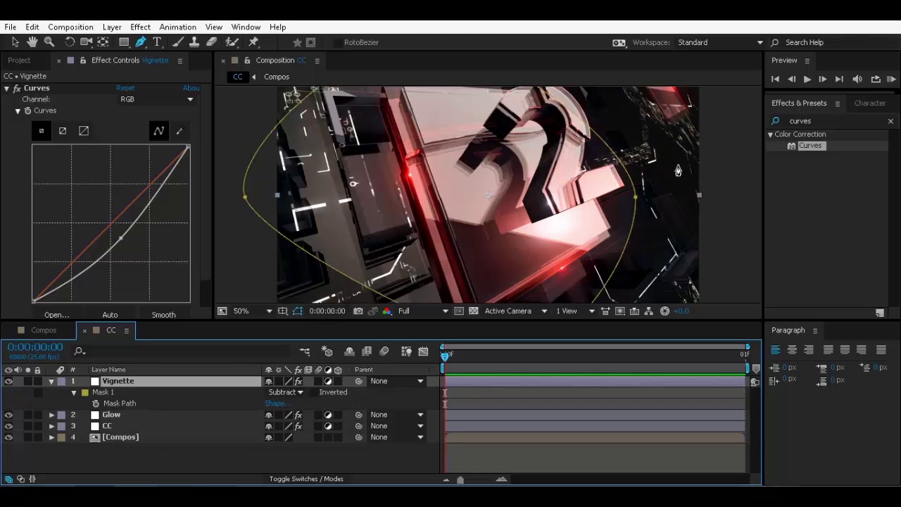
pyautogui.click(521, 465)
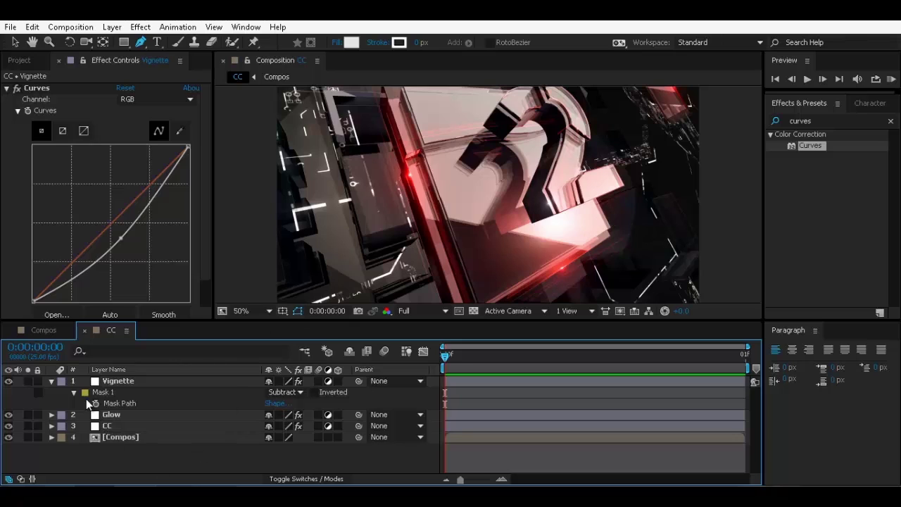
# Step: Show the Vignette mask's feather property and set it to 150 pixels
pyautogui.click(109, 393)
pyautogui.press('f')
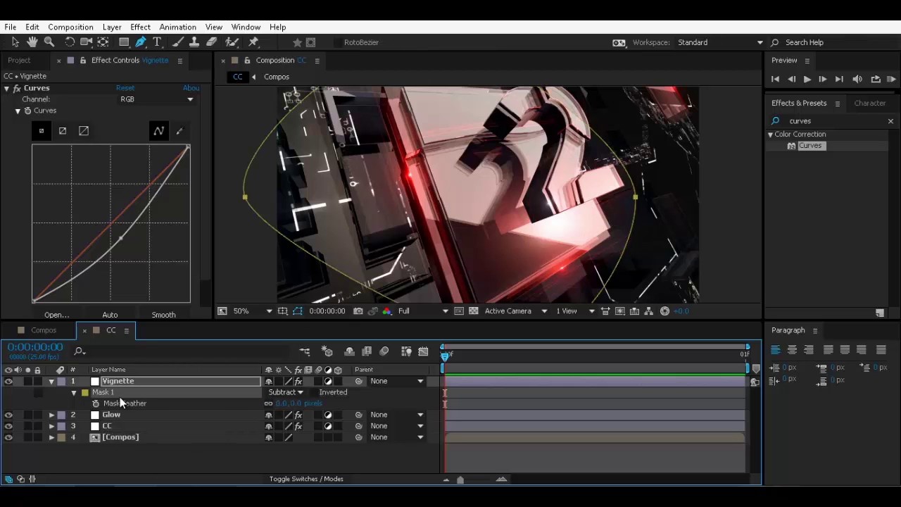
pyautogui.doubleClick(300, 396)
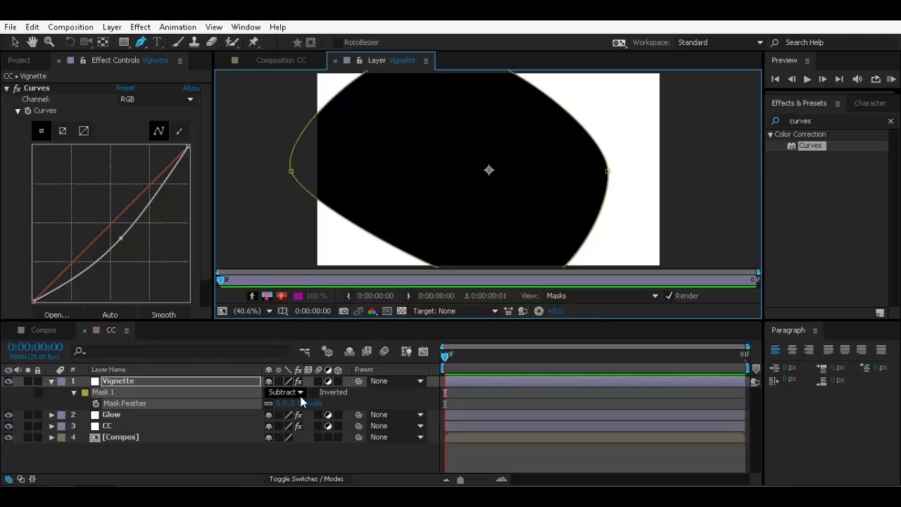
pyautogui.click(336, 60)
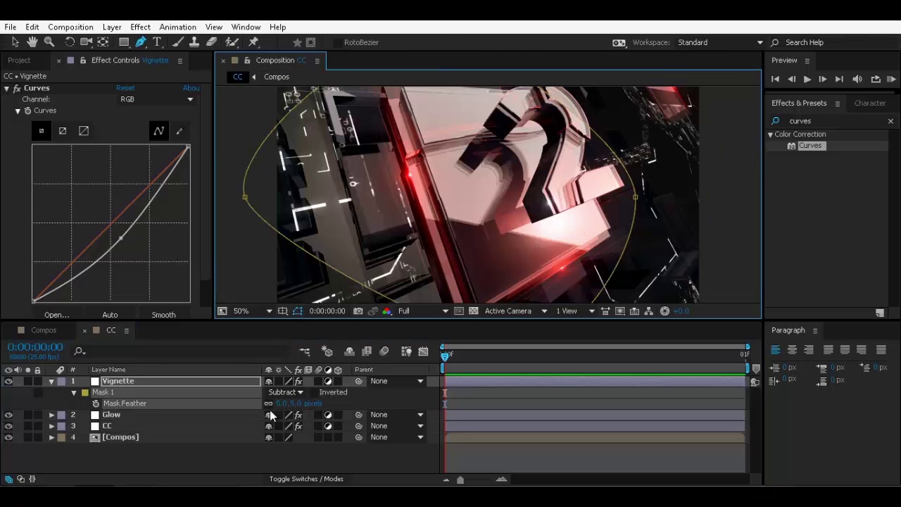
pyautogui.click(284, 403)
pyautogui.write('150')
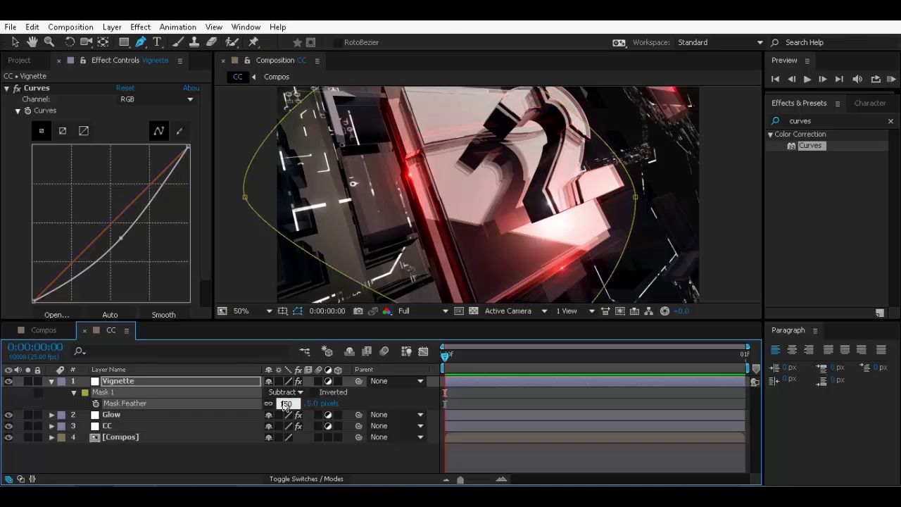
pyautogui.click(338, 459)
# Step: Compare the image with the Vignette layer hidden and shown, and raise the mask feather to 183 pixels
pyautogui.scroll(-2, 670, 199)
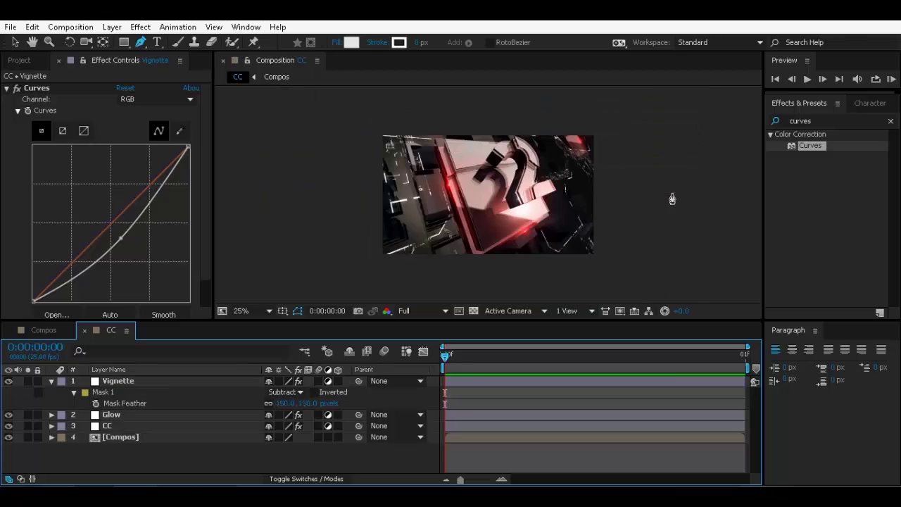
pyautogui.scroll(2, 664, 210)
pyautogui.click(9, 381)
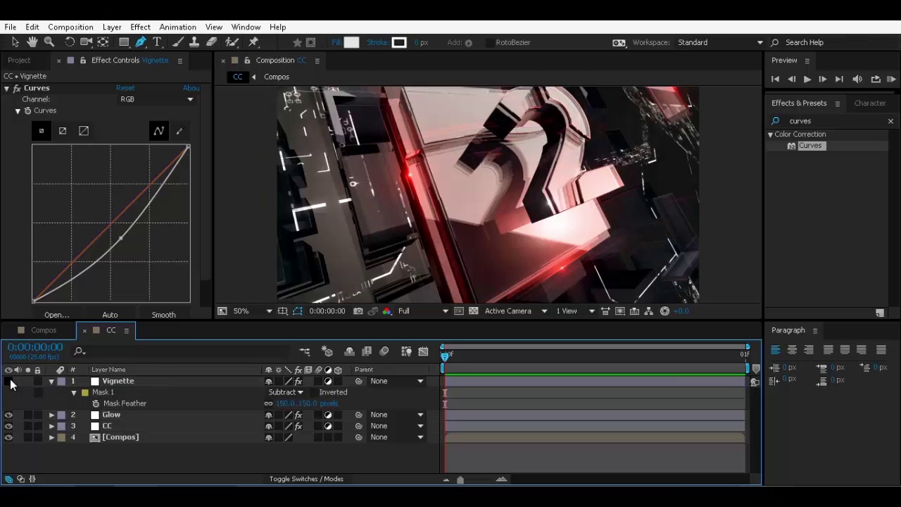
pyautogui.click(9, 381)
pyautogui.click(10, 381)
pyautogui.click(9, 381)
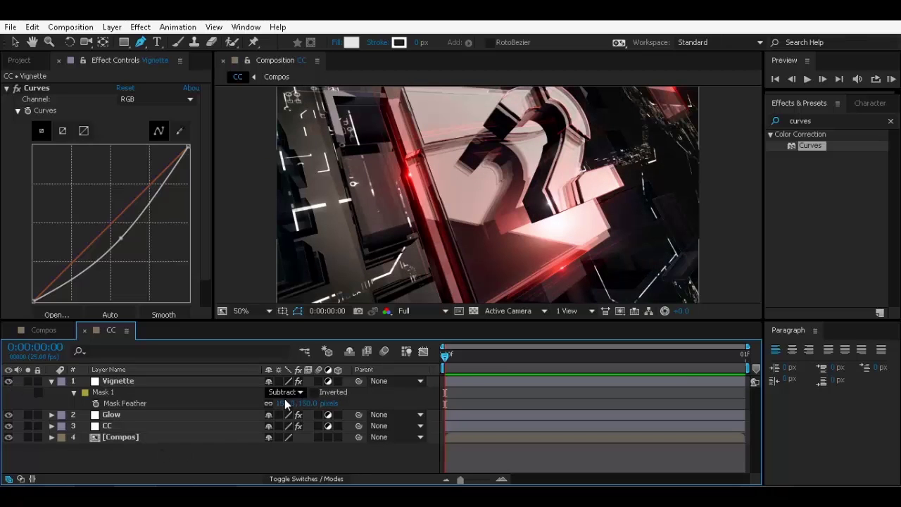
pyautogui.moveTo(303, 404); pyautogui.dragTo(325, 403)
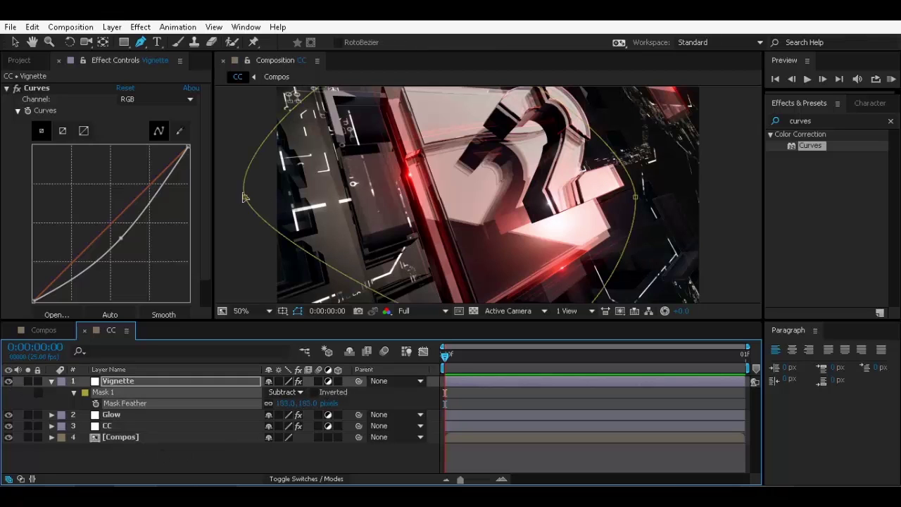
# Step: Move the Vignette mask's left vertex inward toward the frame's left edge and collapse the layer's properties
pyautogui.moveTo(245, 197); pyautogui.dragTo(271, 191)
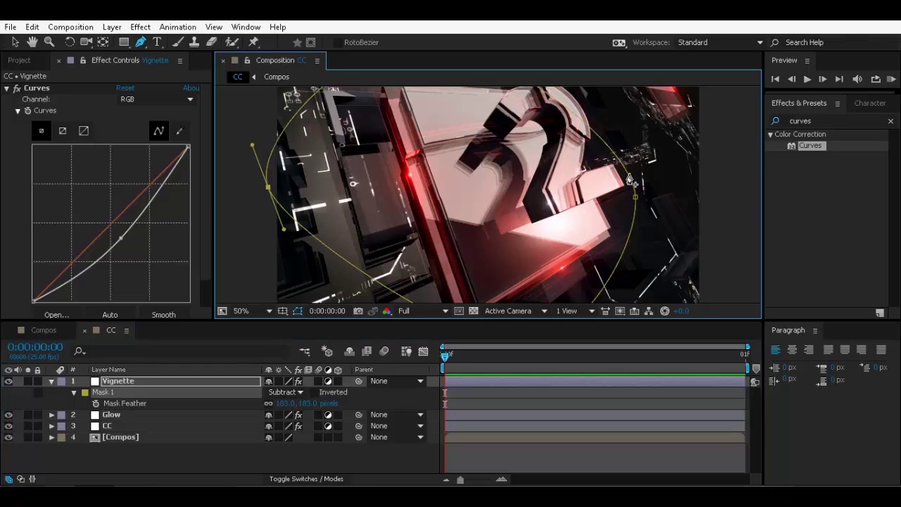
pyautogui.press('h')
pyautogui.moveTo(591, 139); pyautogui.dragTo(563, 179)
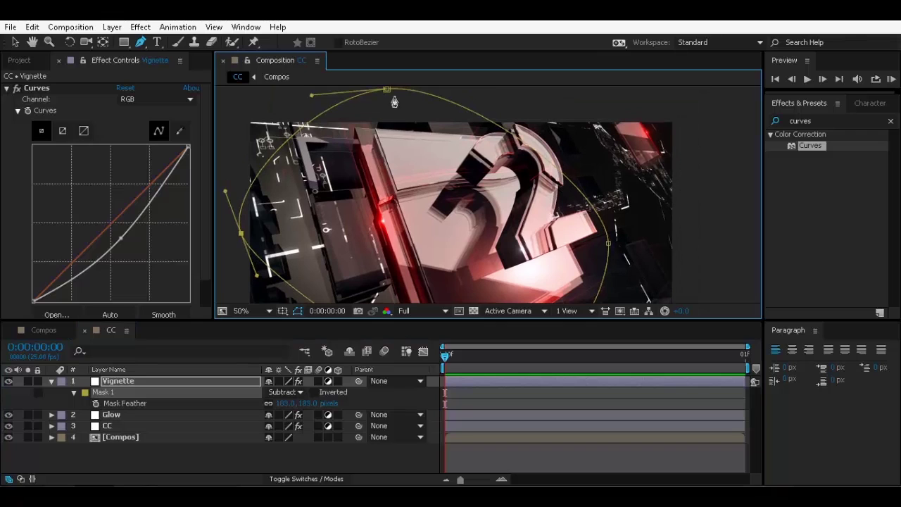
pyautogui.press('g')
pyautogui.scroll(-2, 627, 246)
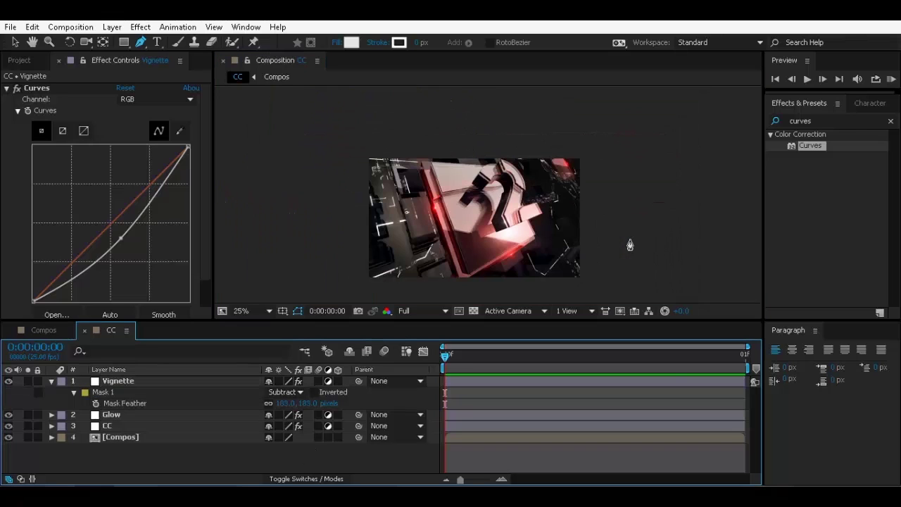
pyautogui.press('space')
pyautogui.moveTo(499, 241); pyautogui.dragTo(496, 219)
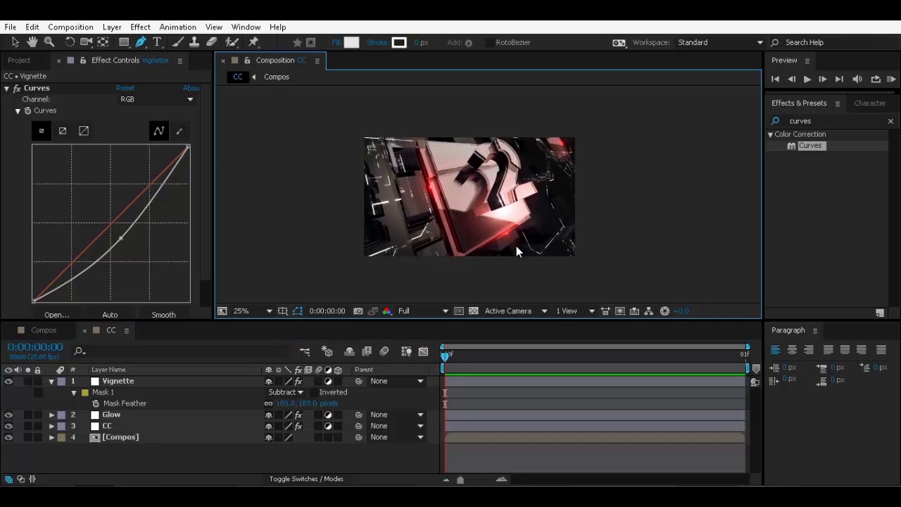
pyautogui.hotkey('shift', '/')
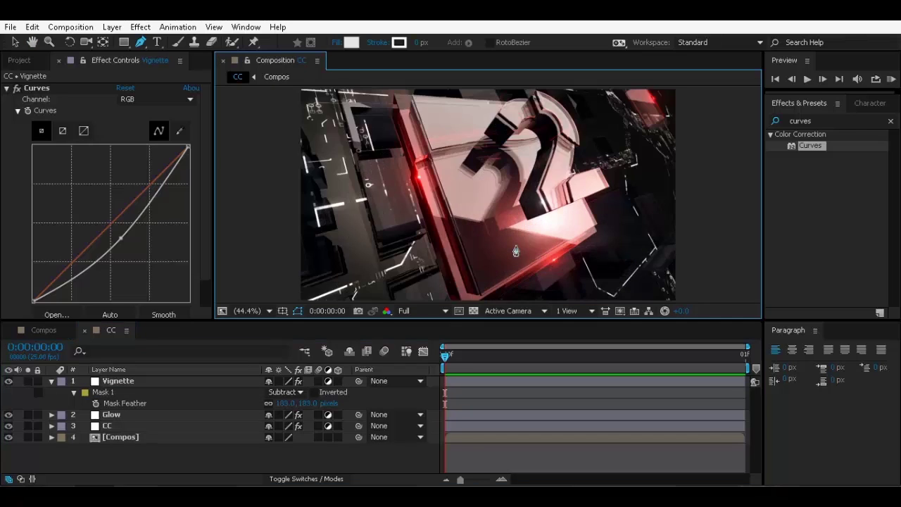
pyautogui.click(52, 381)
pyautogui.click(139, 380)
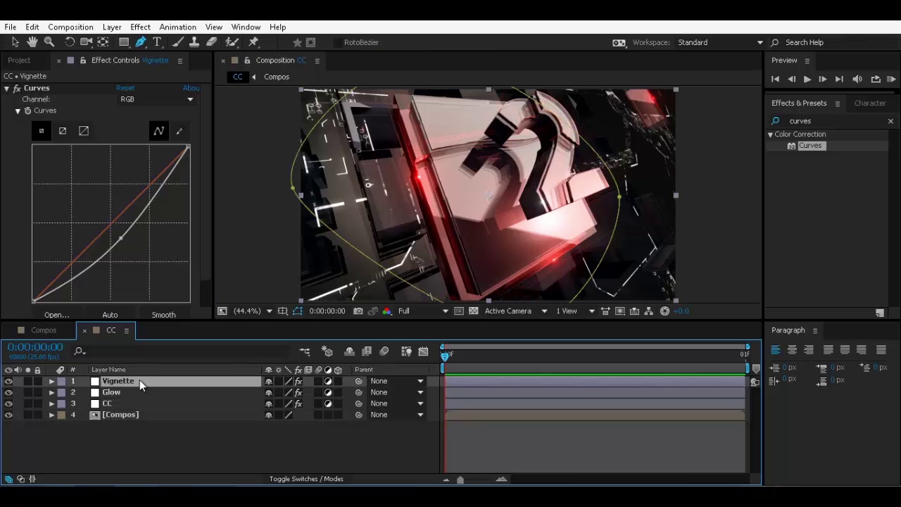
pyautogui.click(158, 453)
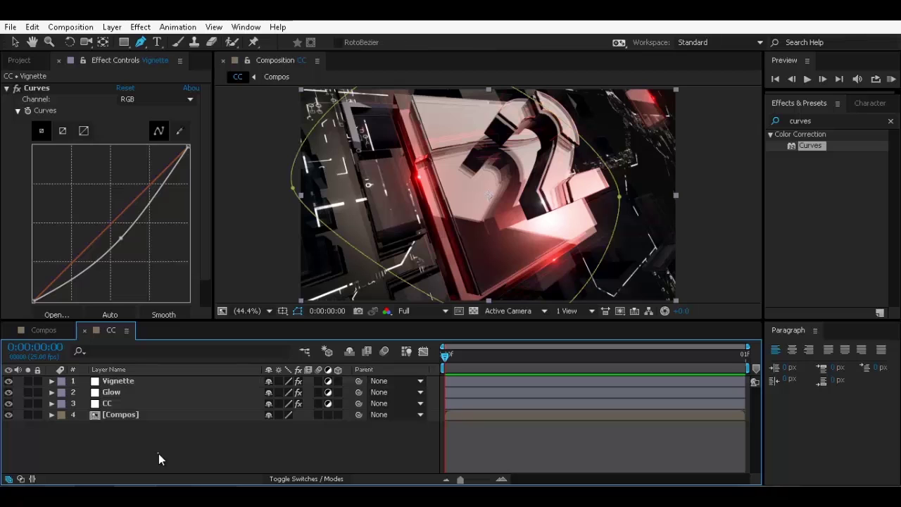
# Step: Add another adjustment layer and place it between the Vignette and Glow layers
pyautogui.rightClick(158, 454)
pyautogui.moveTo(313, 314)
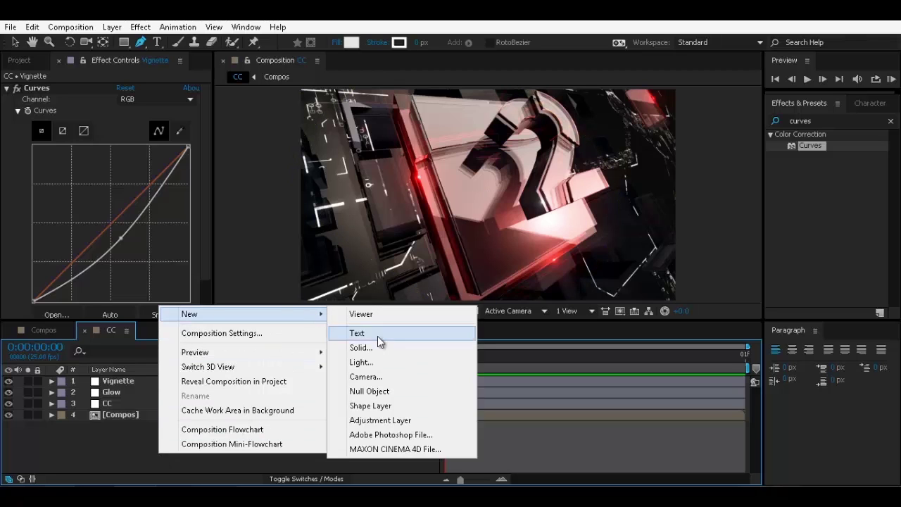
pyautogui.click(404, 418)
pyautogui.moveTo(151, 381); pyautogui.dragTo(153, 397)
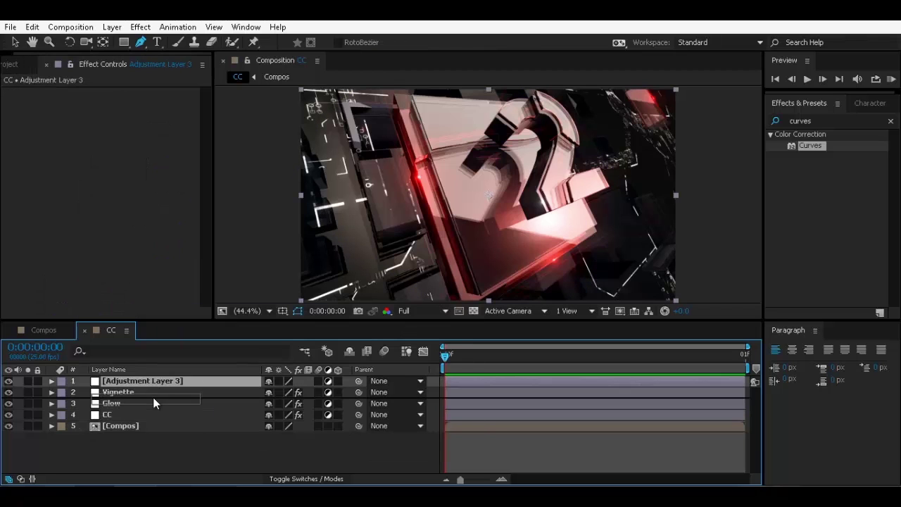
# Step: Apply the Camera Lens Blur effect to Adjustment Layer 3 and turn on Repeat Edge Pixels
pyautogui.click(822, 120)
pyautogui.write('ca')
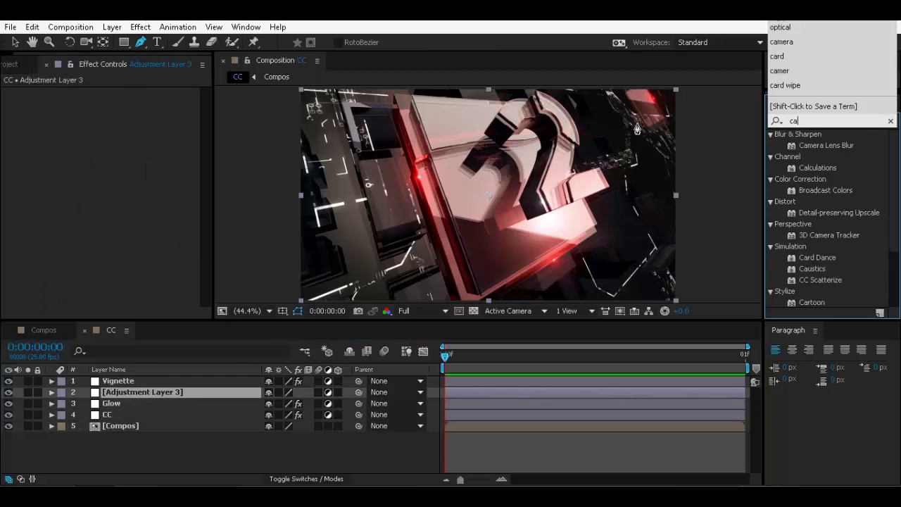
pyautogui.write('mera lens blur')
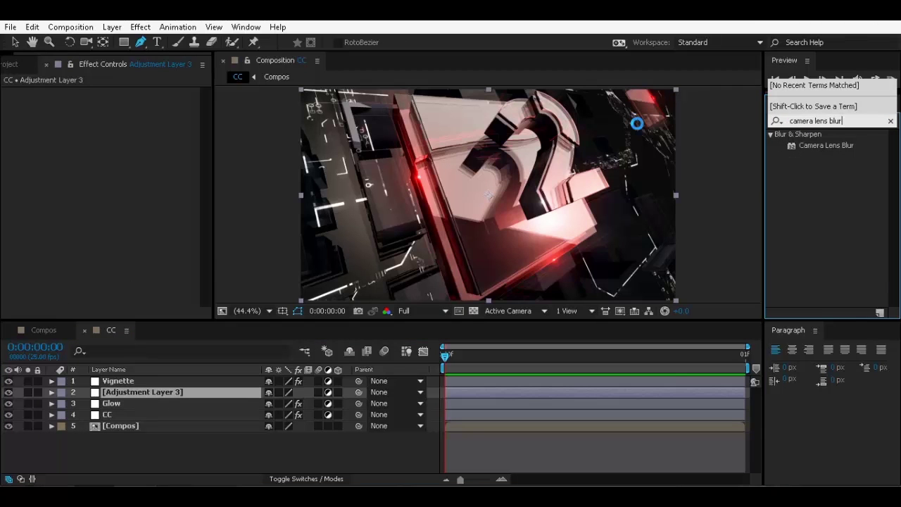
pyautogui.press('Return')
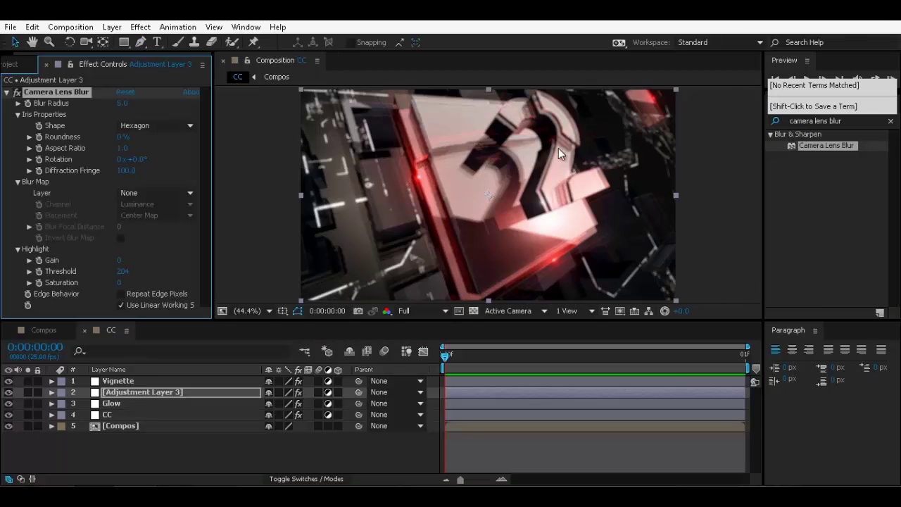
pyautogui.click(121, 294)
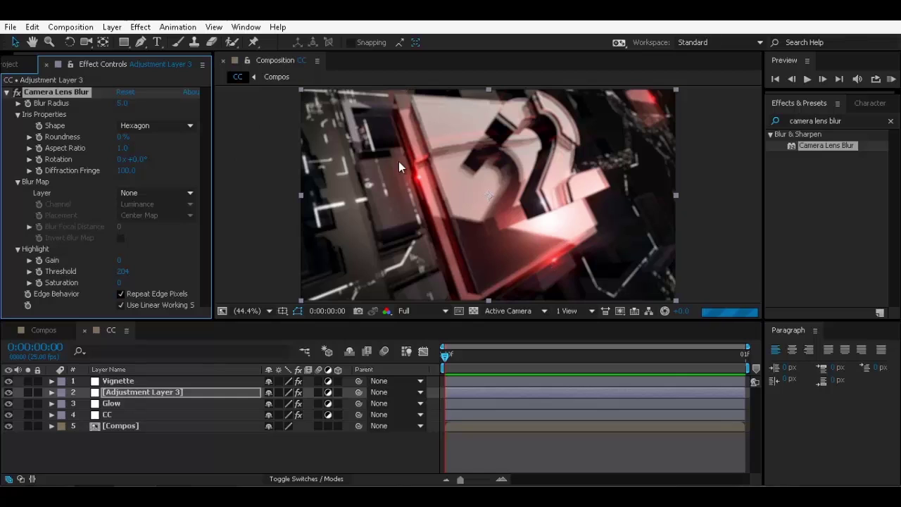
# Step: Set the Camera Lens Blur's blur radius to 10
pyautogui.click(121, 103)
pyautogui.write('10')
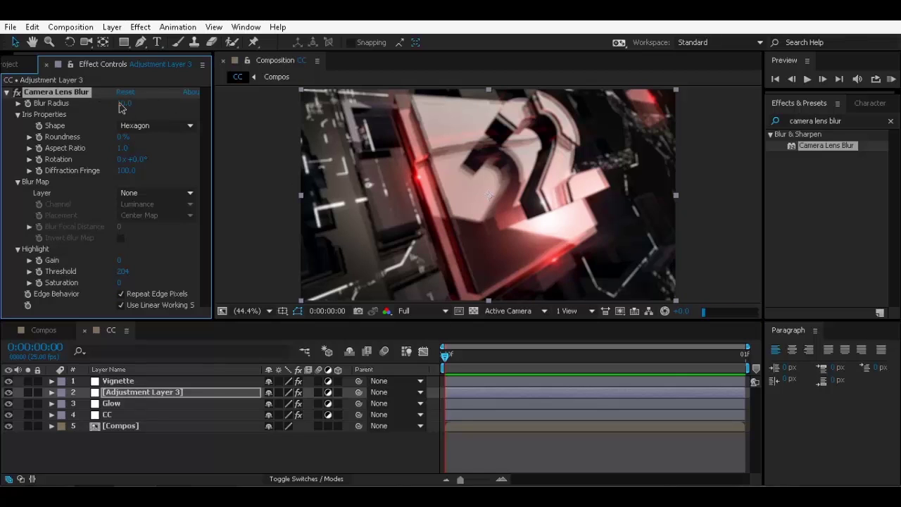
pyautogui.press('Return')
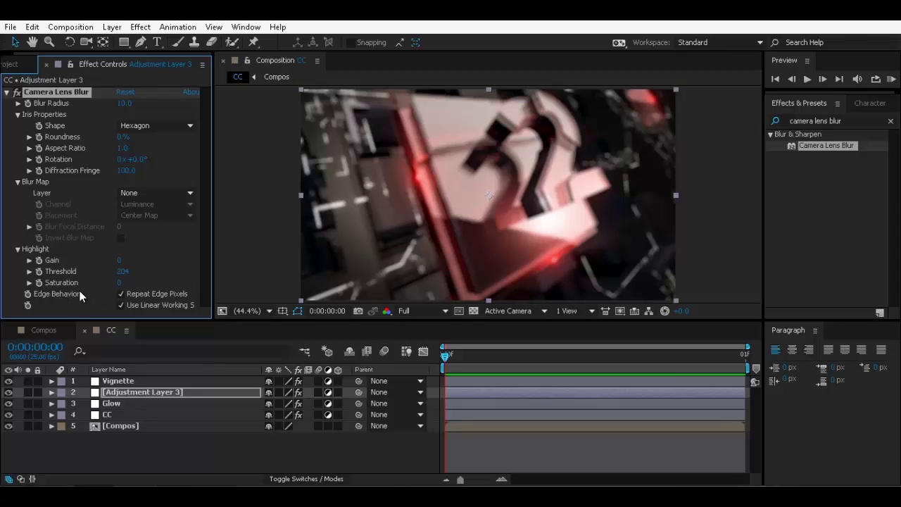
# Step: Compare the frame's edges with the Camera Lens Blur's Repeat Edge Pixels option turned off and back on
pyautogui.click(121, 295)
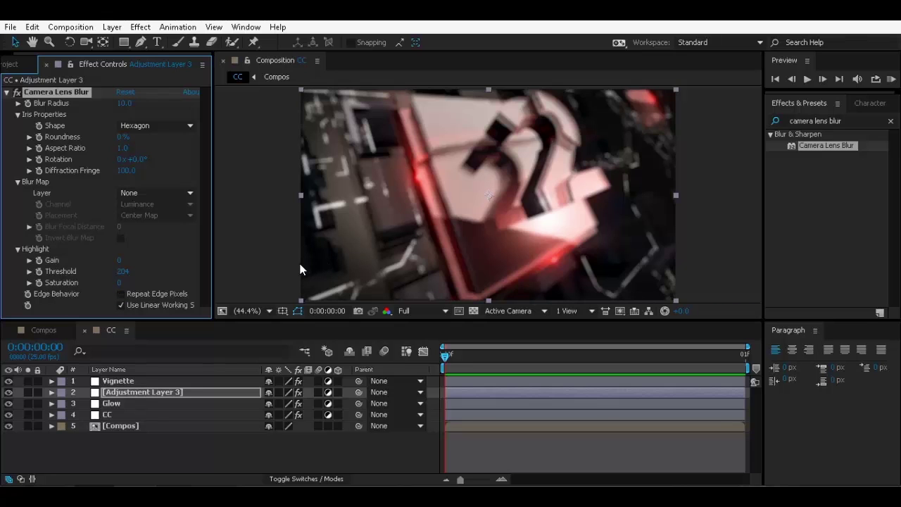
pyautogui.scroll(3, 300, 260)
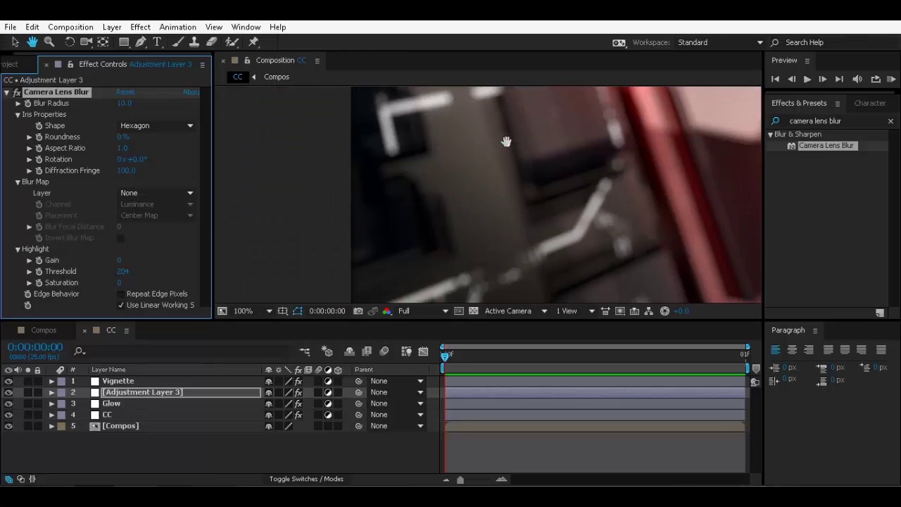
pyautogui.scroll(-5, 333, 244)
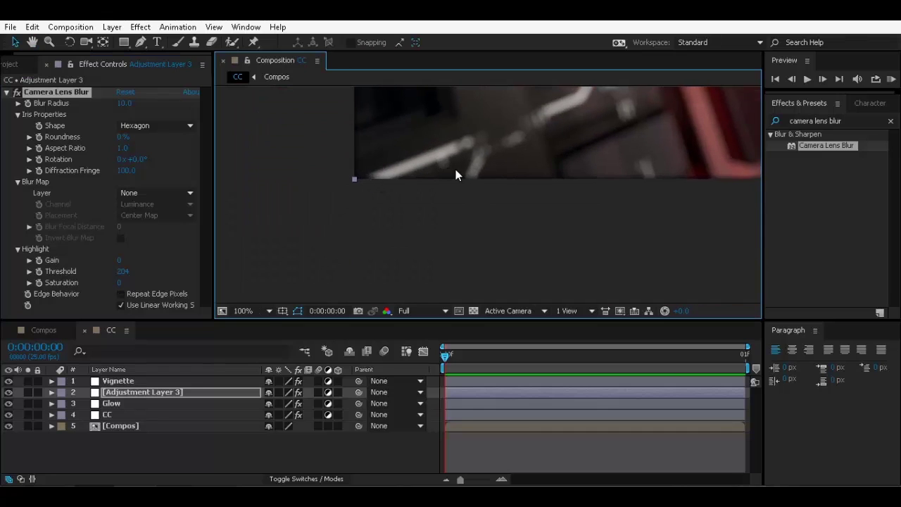
pyautogui.moveTo(635, 153); pyautogui.dragTo(352, 200)
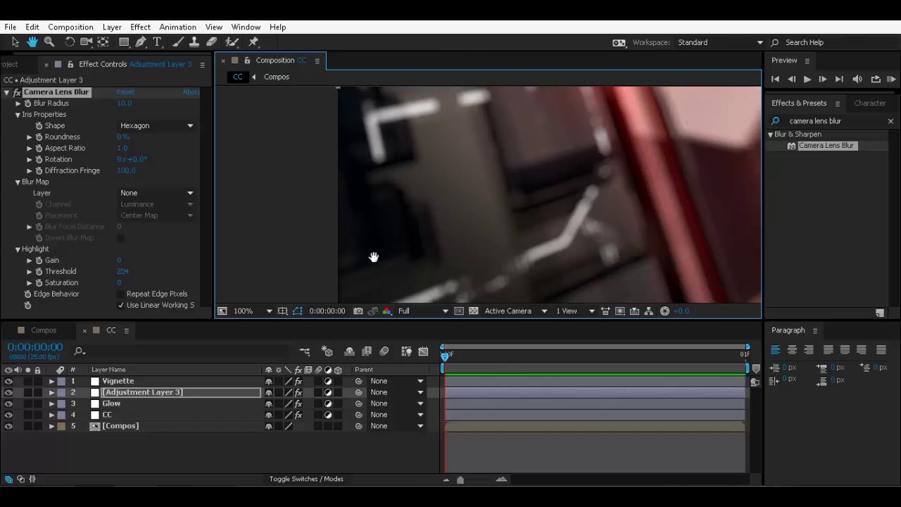
pyautogui.moveTo(374, 256); pyautogui.dragTo(321, 195)
pyautogui.scroll(2, 336, 172)
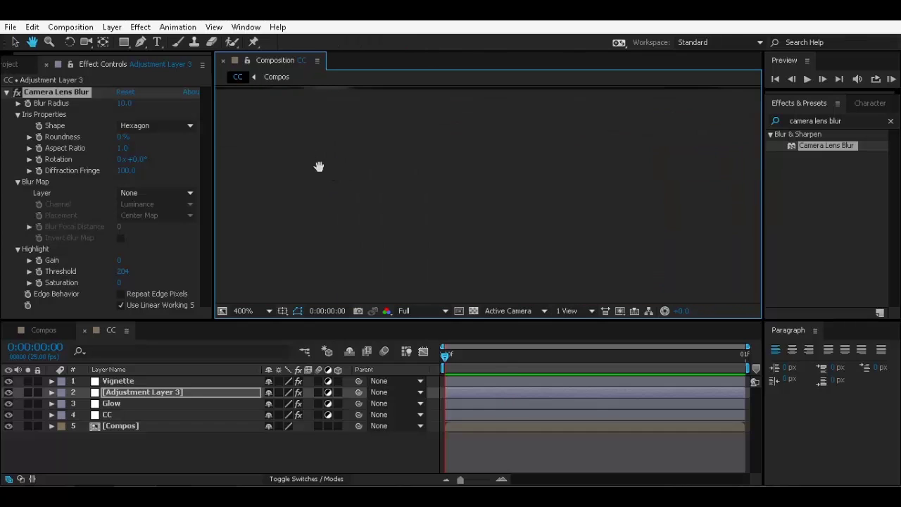
pyautogui.press('v')
pyautogui.click(120, 295)
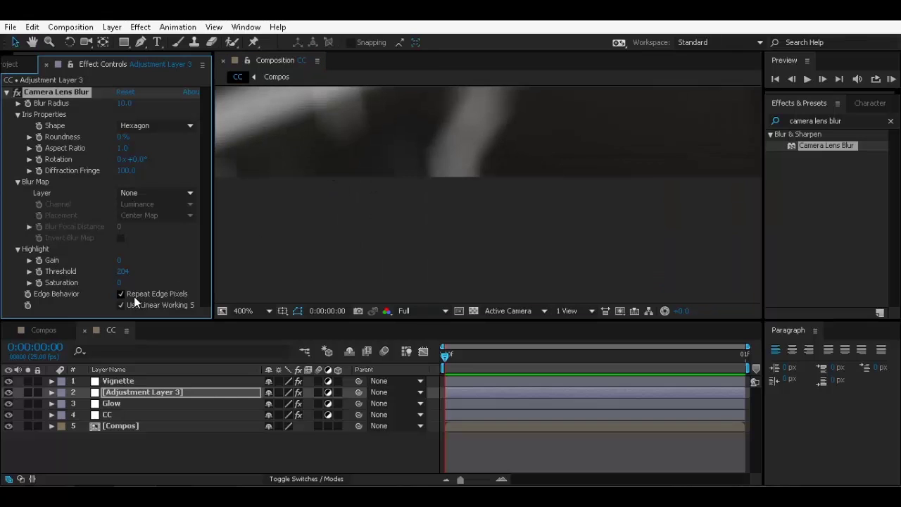
pyautogui.scroll(-3, 490, 153)
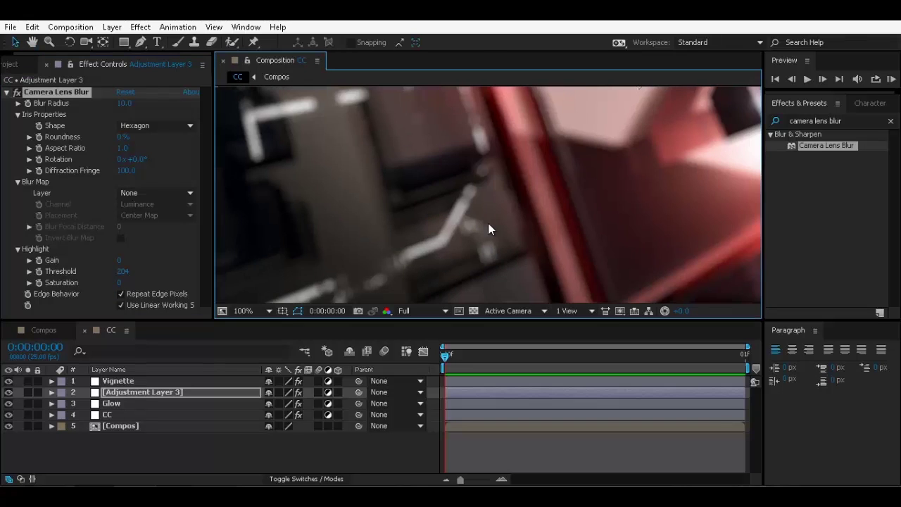
pyautogui.scroll(-2, 495, 221)
pyautogui.scroll(2, 538, 189)
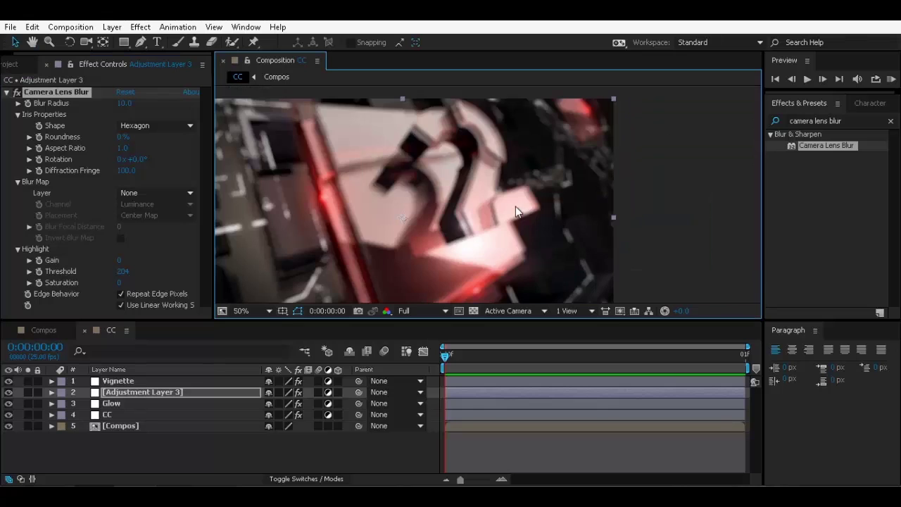
pyautogui.scroll(-1, 486, 214)
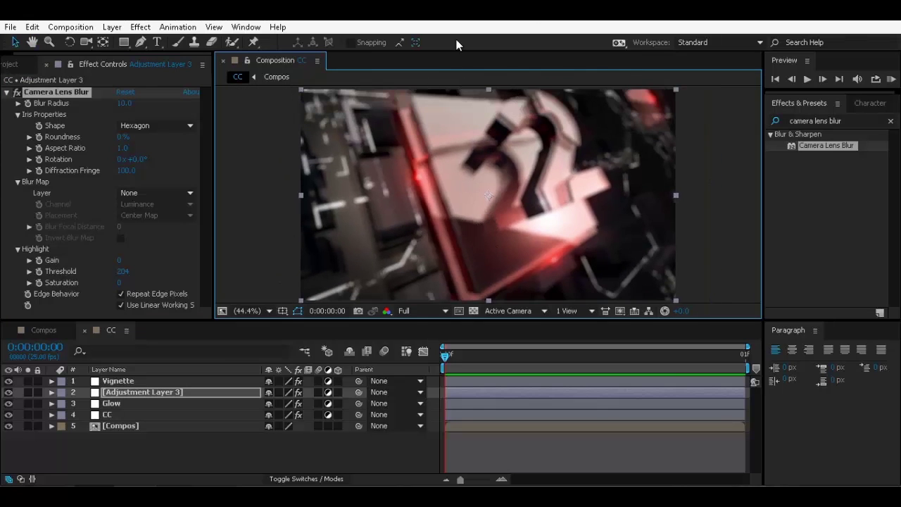
# Step: Rename Adjustment Layer 3 as Blur
pyautogui.click(125, 441)
pyautogui.click(138, 389)
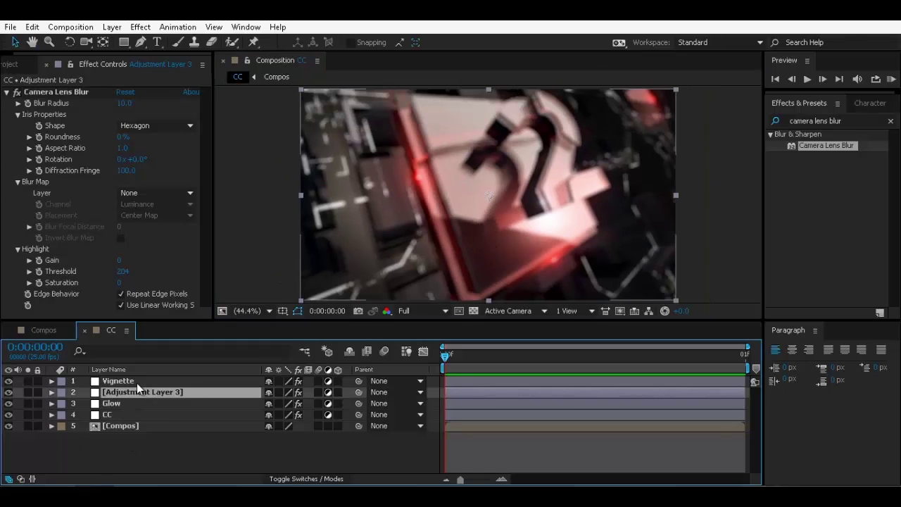
pyautogui.press('Return')
pyautogui.write('Blur')
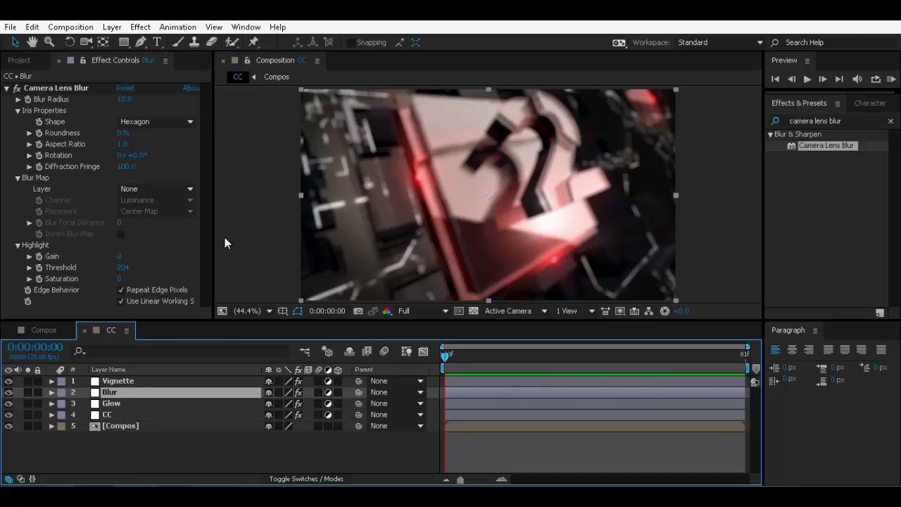
pyautogui.click(82, 187)
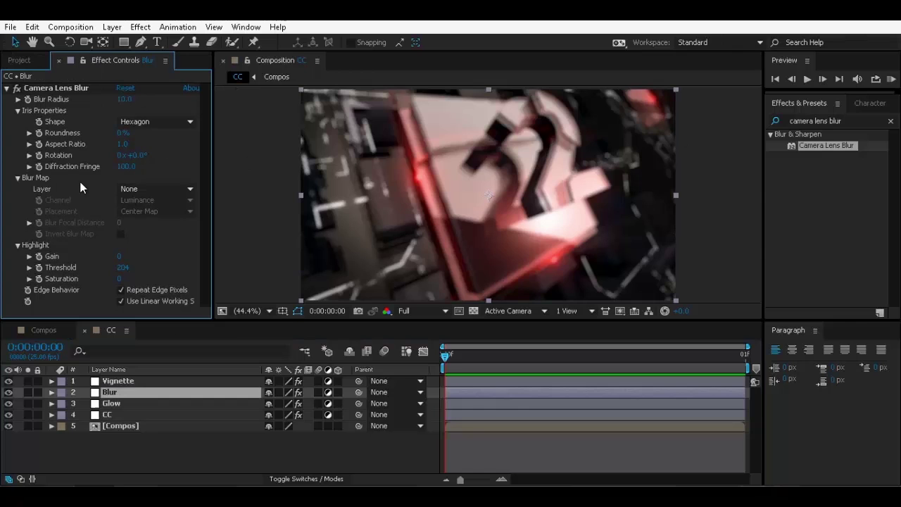
pyautogui.click(130, 438)
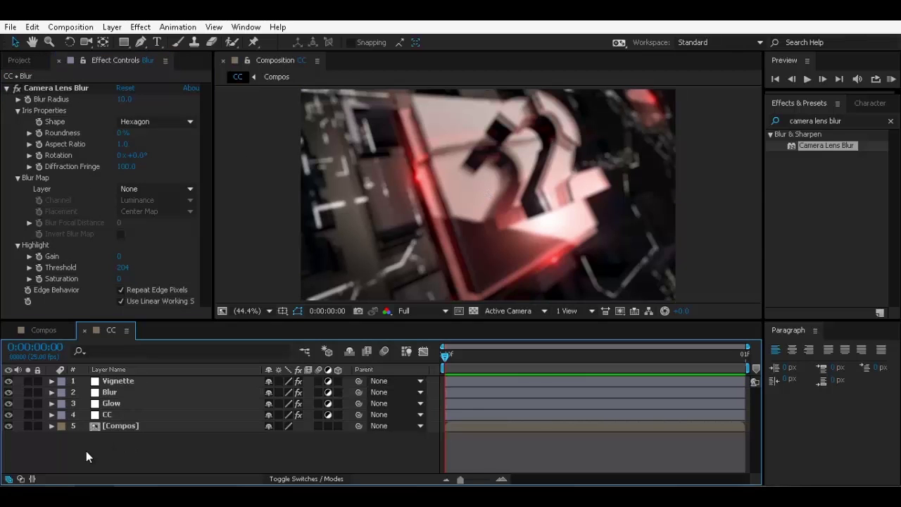
pyautogui.rightClick(86, 449)
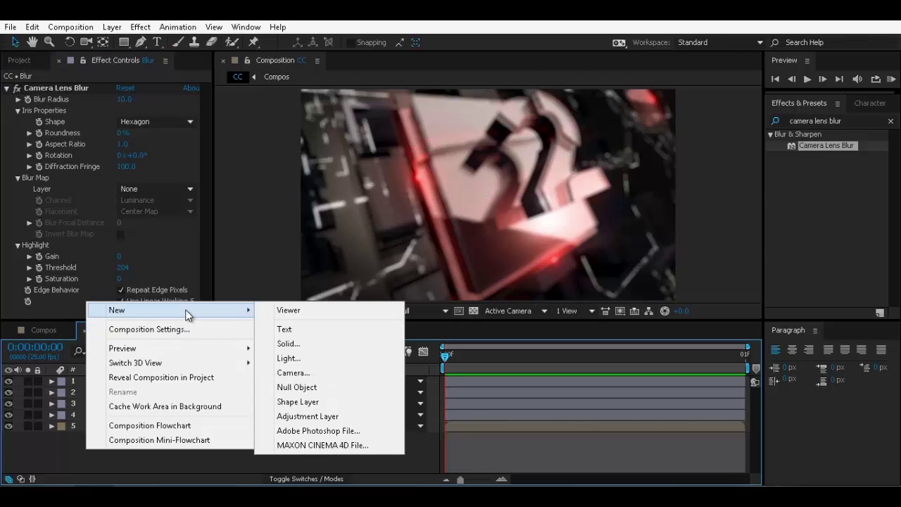
pyautogui.click(32, 468)
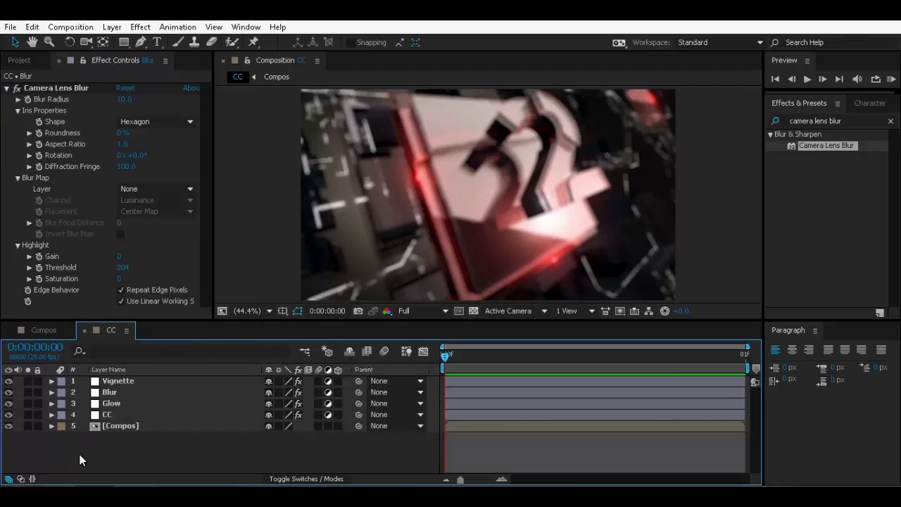
pyautogui.rightClick(230, 171)
pyautogui.moveTo(261, 189)
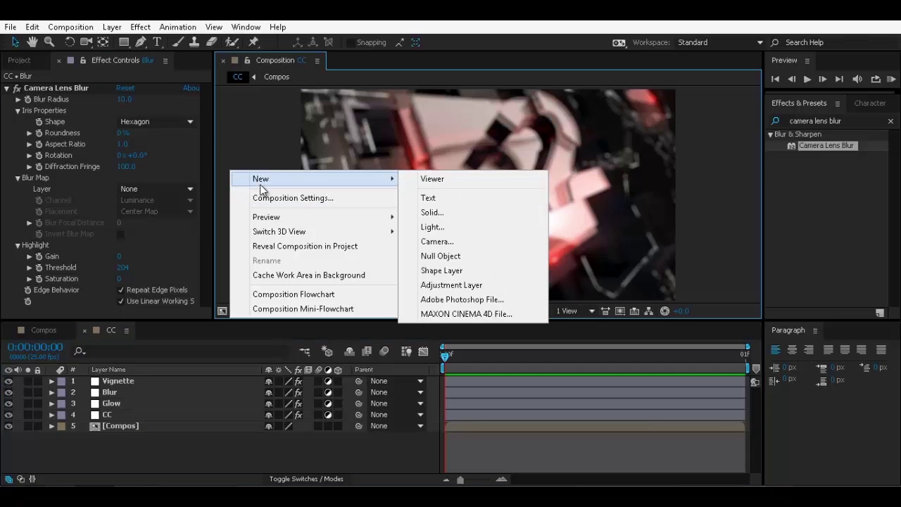
pyautogui.click(228, 145)
# Step: Create a new 1280 x 720 composition at 25 frames per second, named Depth map
pyautogui.click(29, 61)
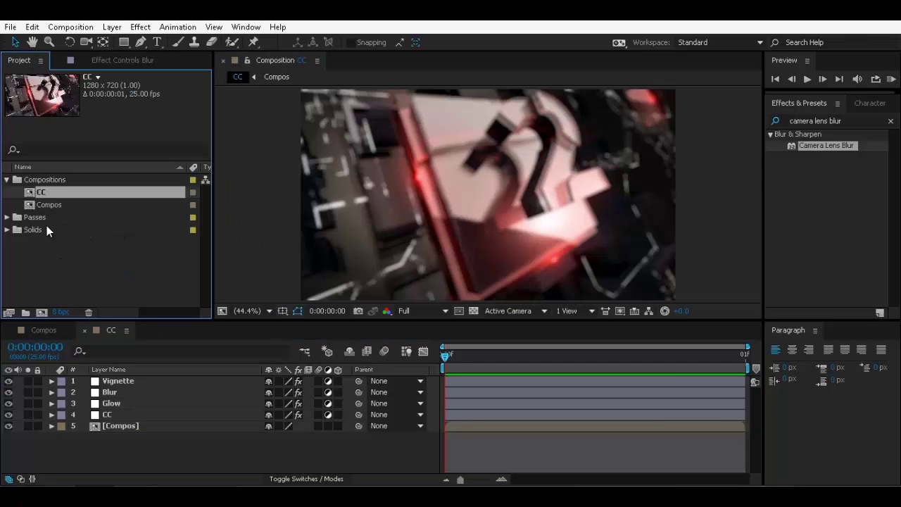
pyautogui.rightClick(56, 257)
pyautogui.click(79, 264)
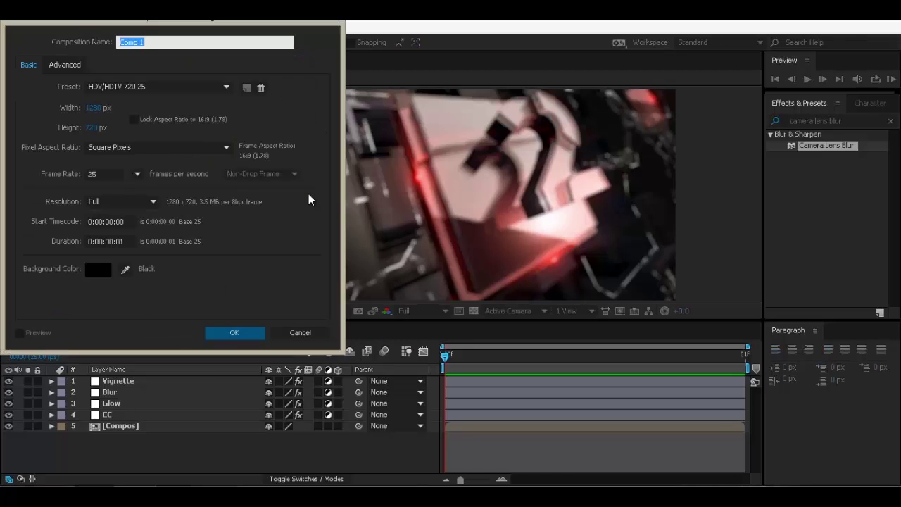
pyautogui.write('Depth map')
pyautogui.click(242, 334)
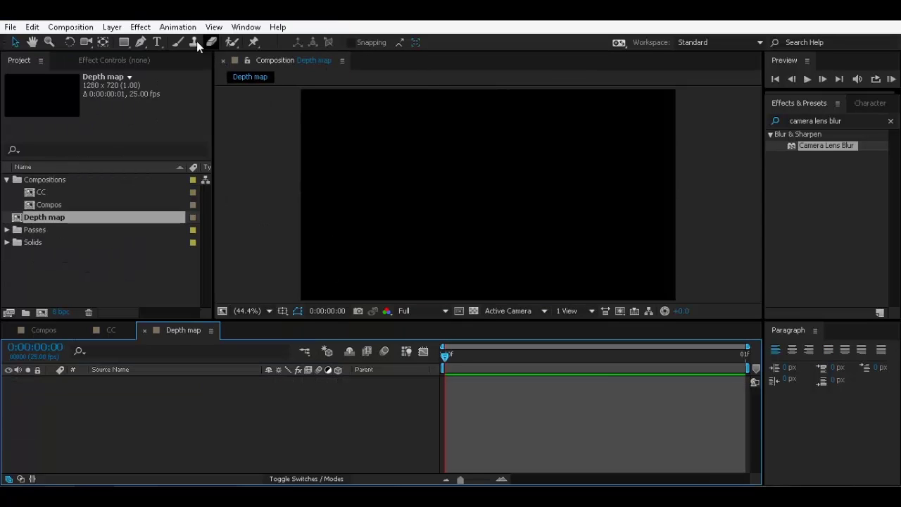
# Step: Draw a tall rectangle shape with an E7E7E7 fill near the middle of the Depth map frame, extending past its upper and lower edges
pyautogui.click(124, 40)
pyautogui.click(351, 42)
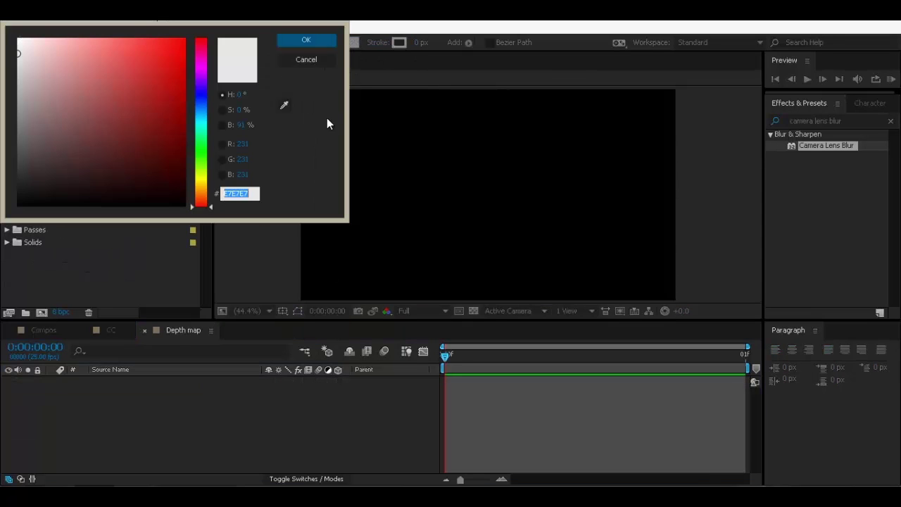
pyautogui.click(308, 38)
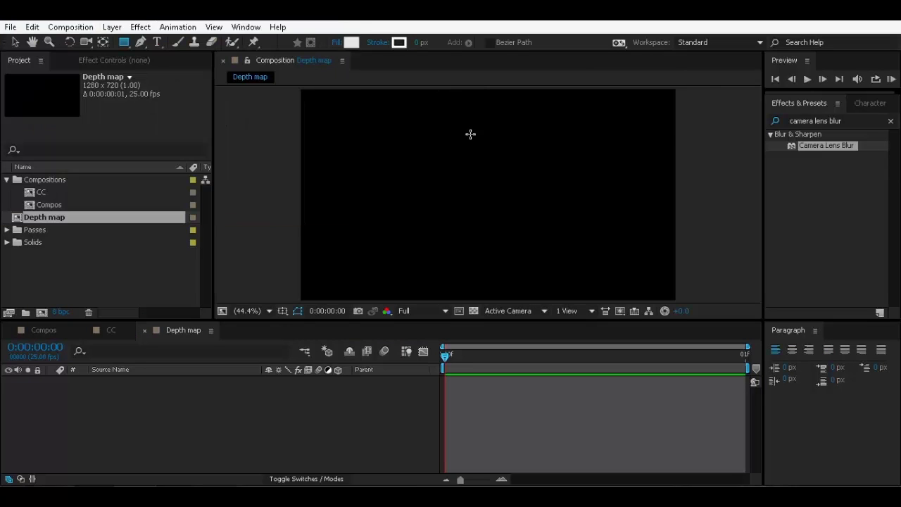
pyautogui.press(',')
pyautogui.press(',')
pyautogui.moveTo(453, 110); pyautogui.dragTo(543, 292)
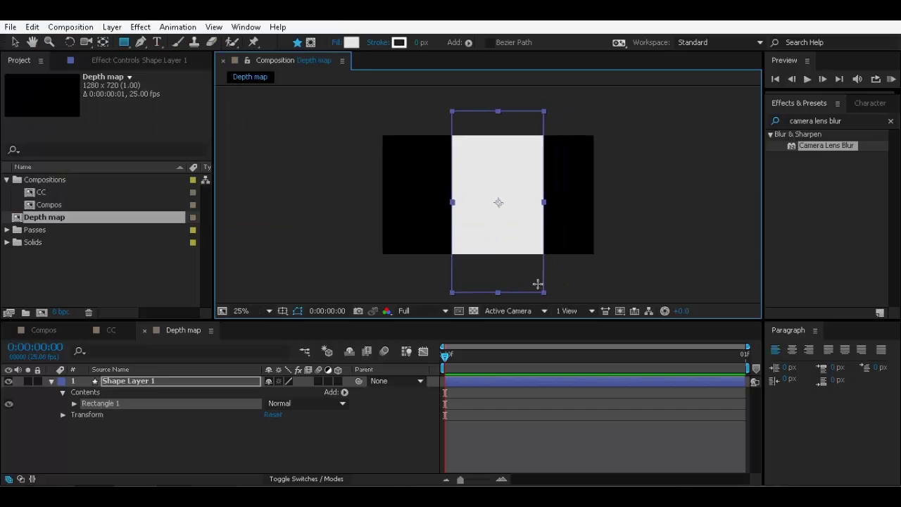
pyautogui.press('v')
pyautogui.moveTo(502, 222); pyautogui.dragTo(499, 215)
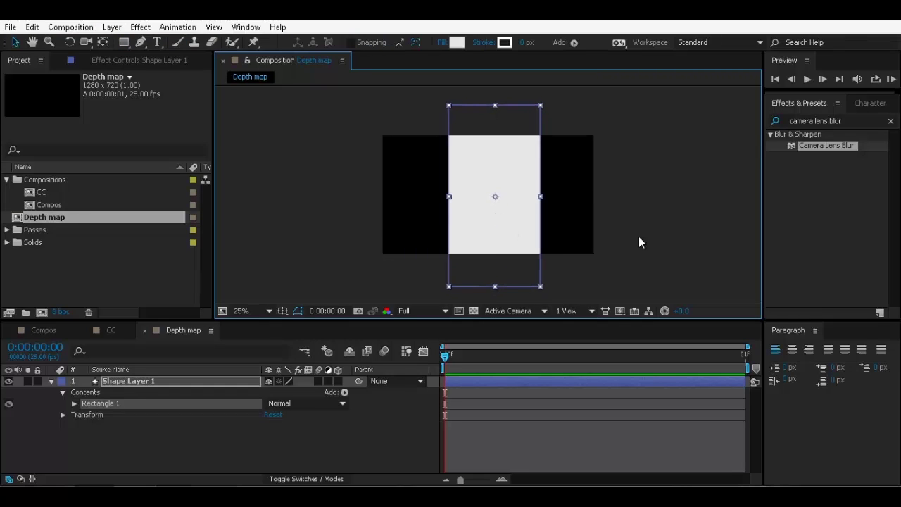
# Step: Apply the Fast Blur effect to the rectangle's shape layer
pyautogui.click(639, 238)
pyautogui.click(520, 224)
pyautogui.click(845, 120)
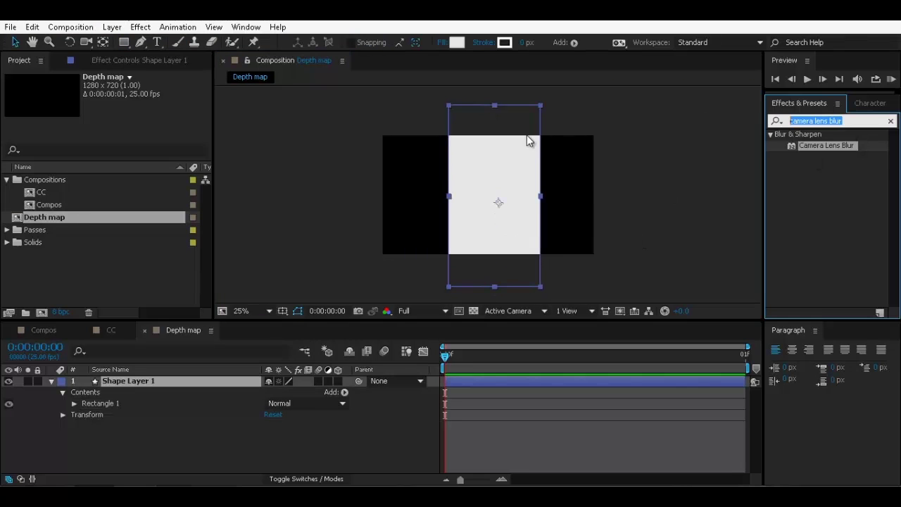
pyautogui.write('fast')
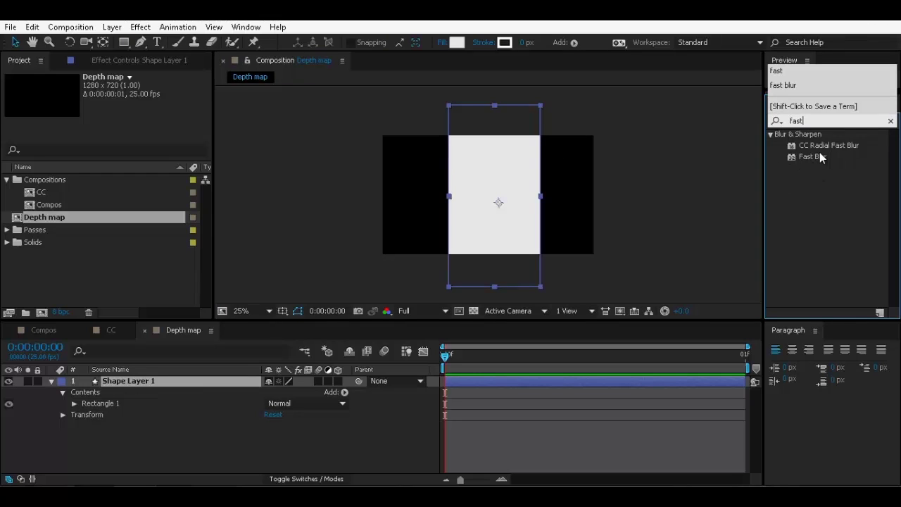
pyautogui.doubleClick(817, 158)
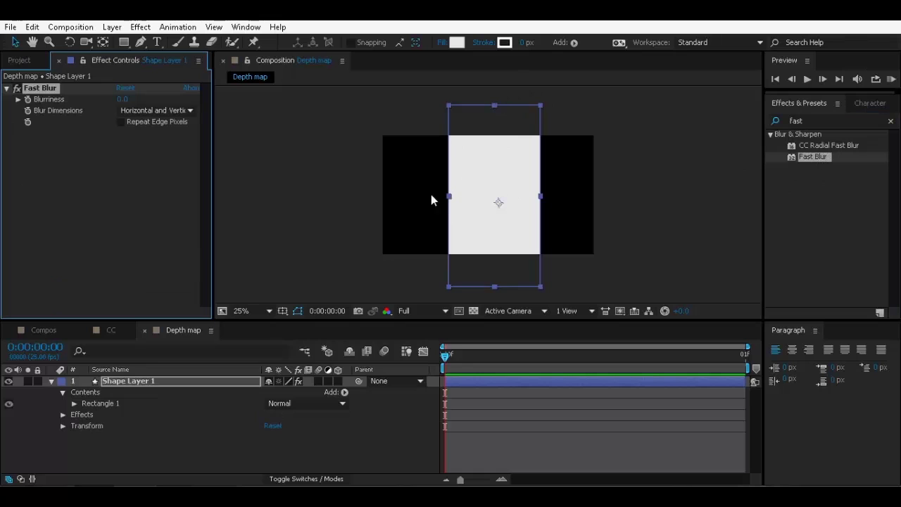
# Step: Set the Fast Blur's blurriness to 253 and its blur dimensions to Horizontal
pyautogui.moveTo(122, 99); pyautogui.dragTo(293, 105)
pyautogui.click(177, 111)
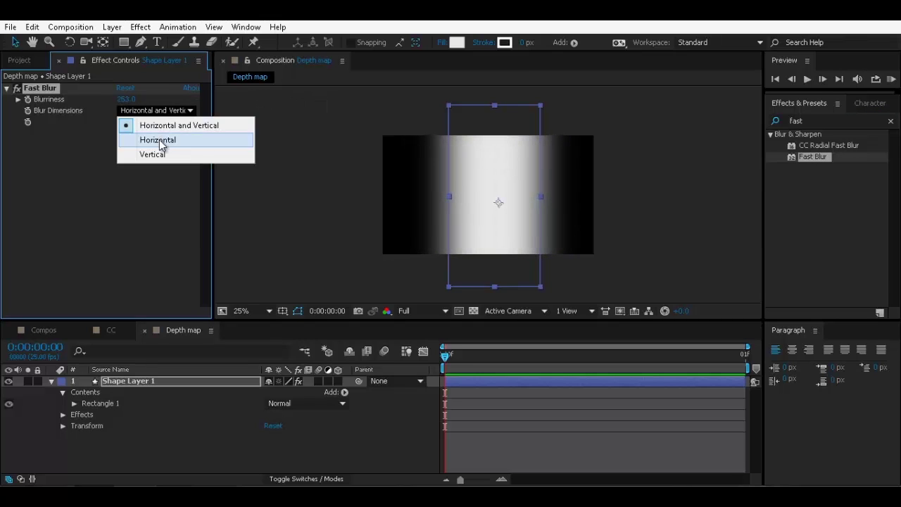
pyautogui.click(161, 140)
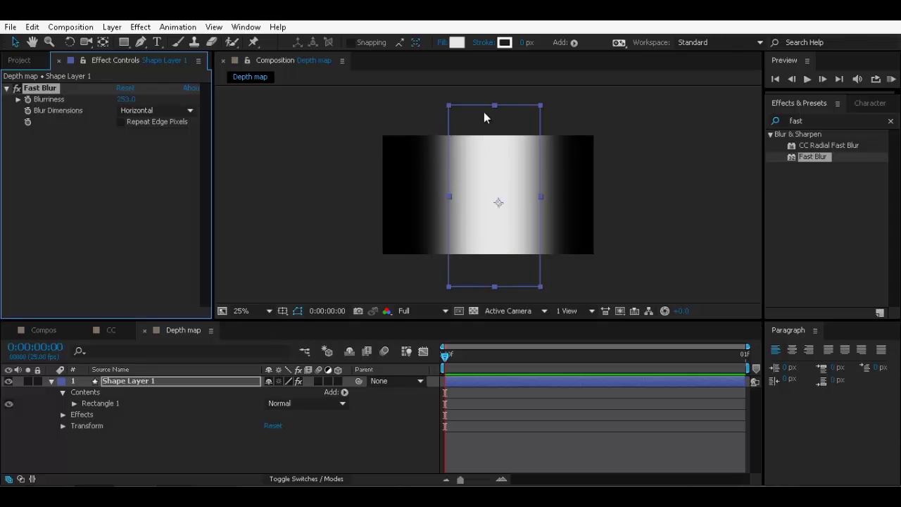
# Step: Try a rectangle shortened to fit inside the frame with Horizontal and Vertical blur dimensions, returning the dimensions to Horizontal
pyautogui.moveTo(495, 104); pyautogui.dragTo(501, 167)
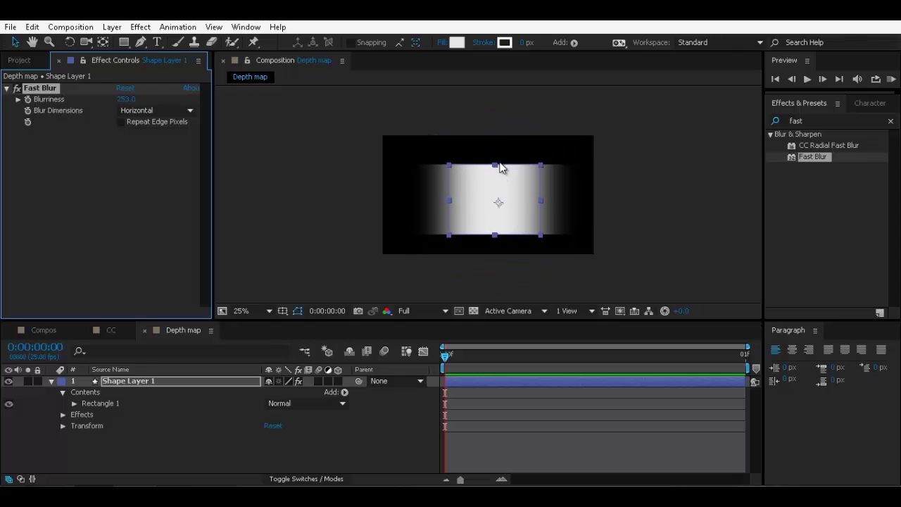
pyautogui.click(145, 110)
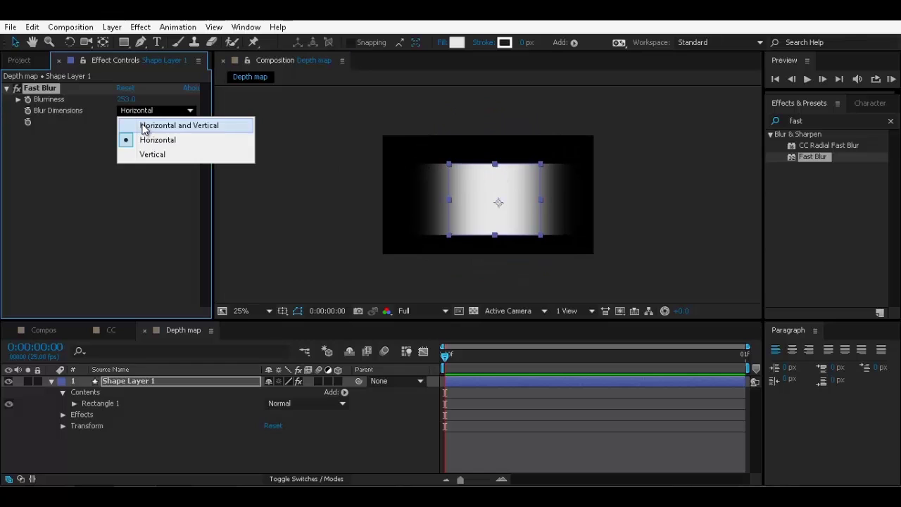
pyautogui.click(144, 125)
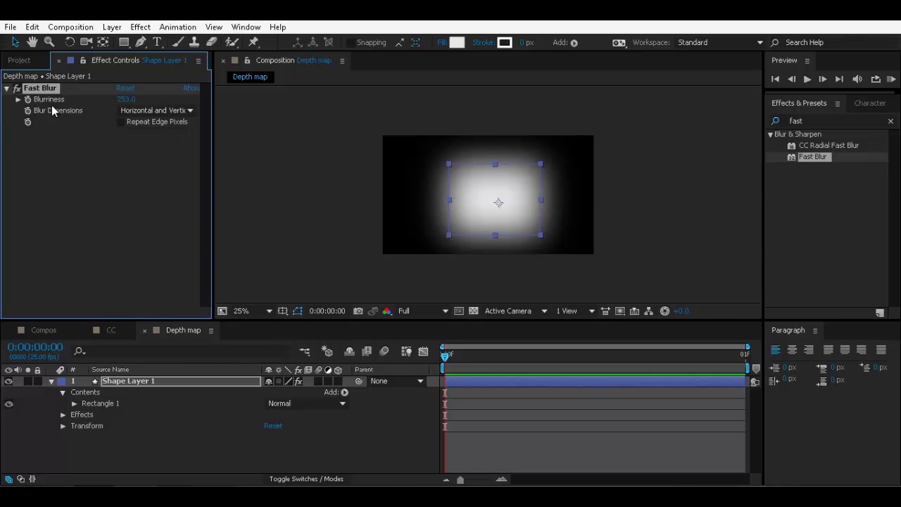
pyautogui.click(134, 113)
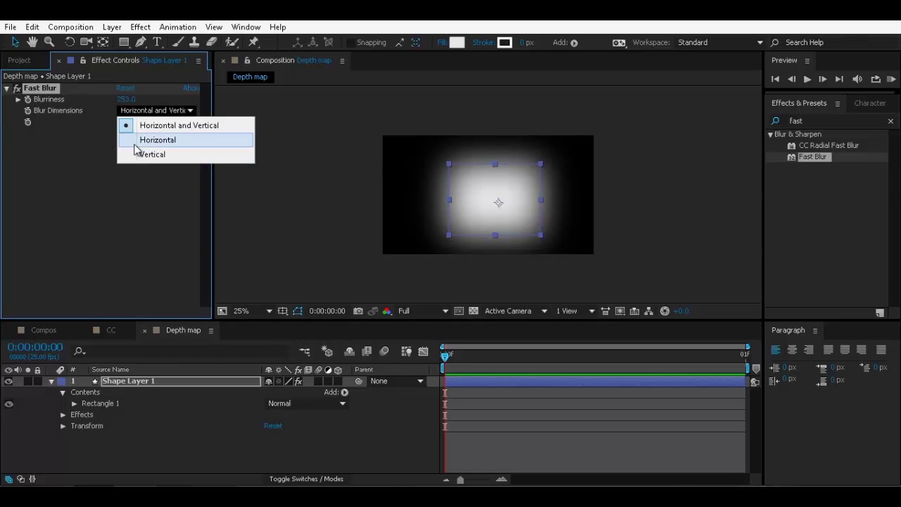
pyautogui.click(150, 141)
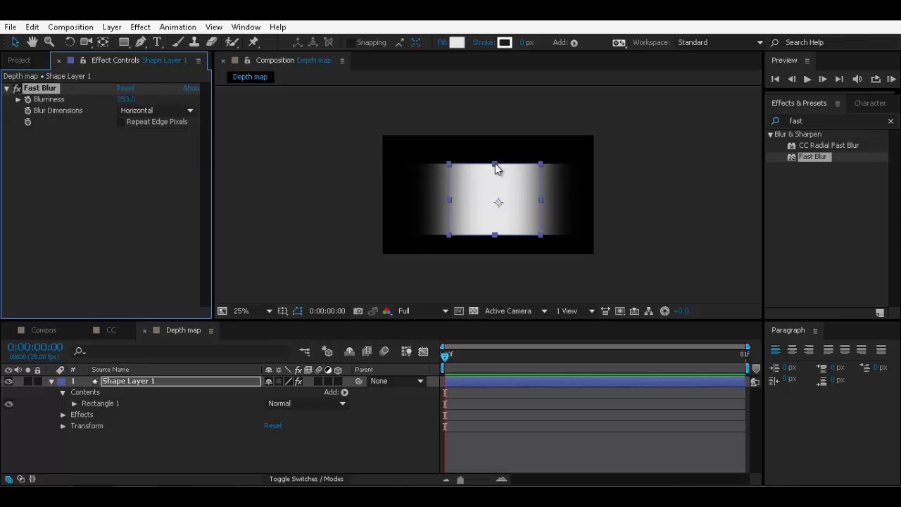
# Step: Stretch the rectangle past the frame's upper and lower edges and slightly raise its Fast Blur blurriness
pyautogui.moveTo(495, 164); pyautogui.dragTo(495, 118)
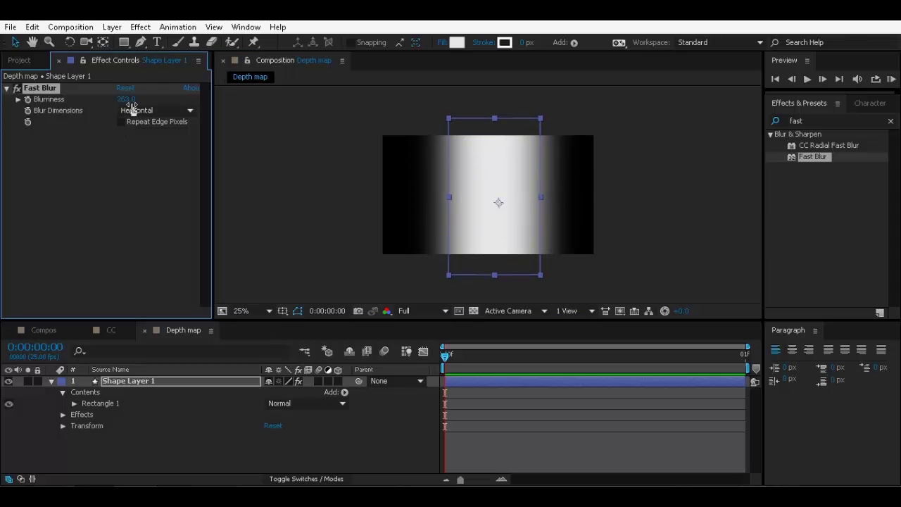
pyautogui.moveTo(126, 99); pyautogui.dragTo(143, 92)
# Step: Move the Depth map composition into the Compositions folder and add it to the CC composition as a hidden layer beneath Compos
pyautogui.click(110, 330)
pyautogui.click(19, 60)
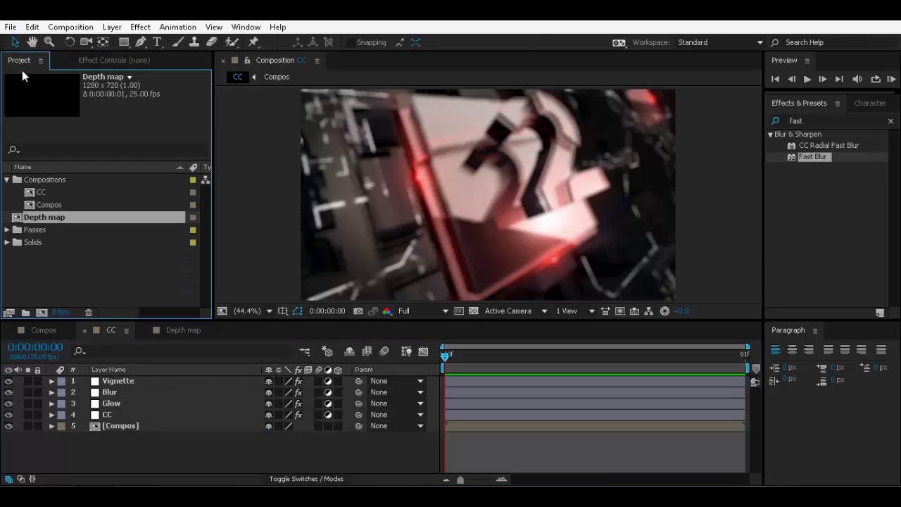
pyautogui.moveTo(32, 212); pyautogui.dragTo(39, 181)
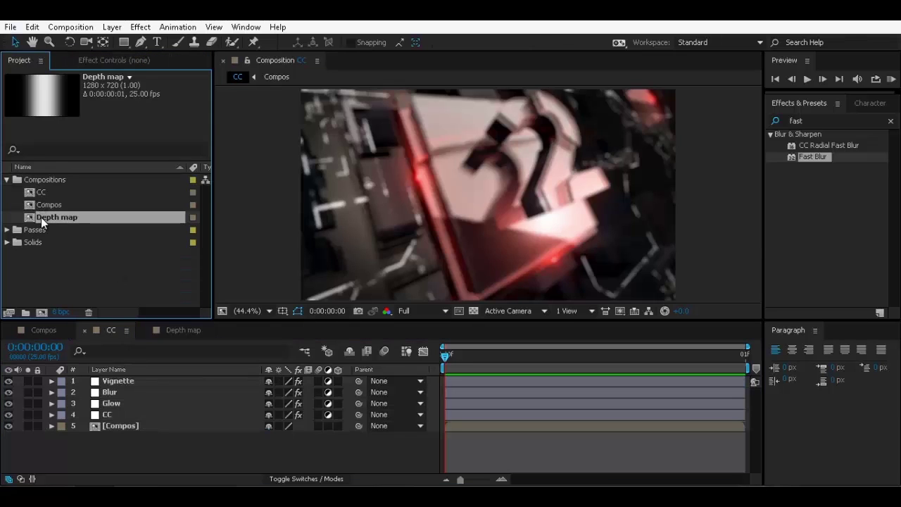
pyautogui.moveTo(40, 217); pyautogui.dragTo(102, 446)
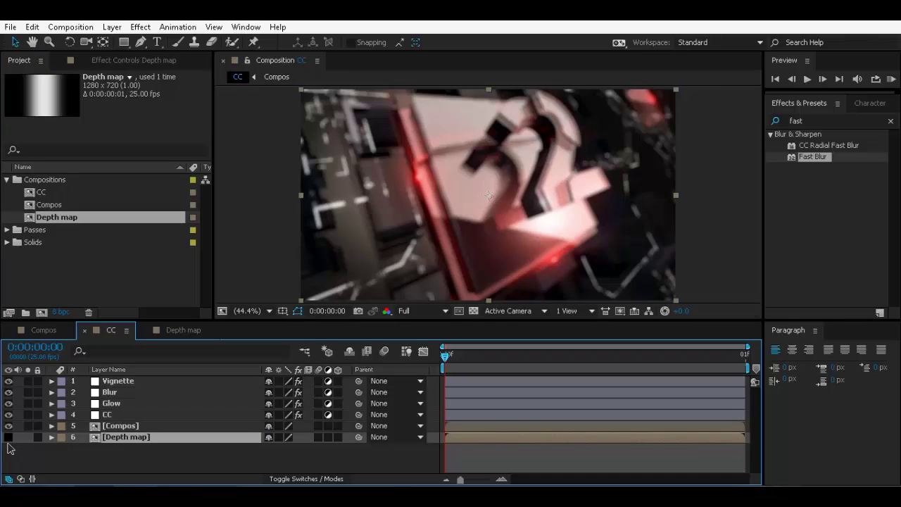
# Step: Set the Blur layer's Camera Lens Blur to use Depth map as its blur map layer and invert the blur map
pyautogui.click(124, 389)
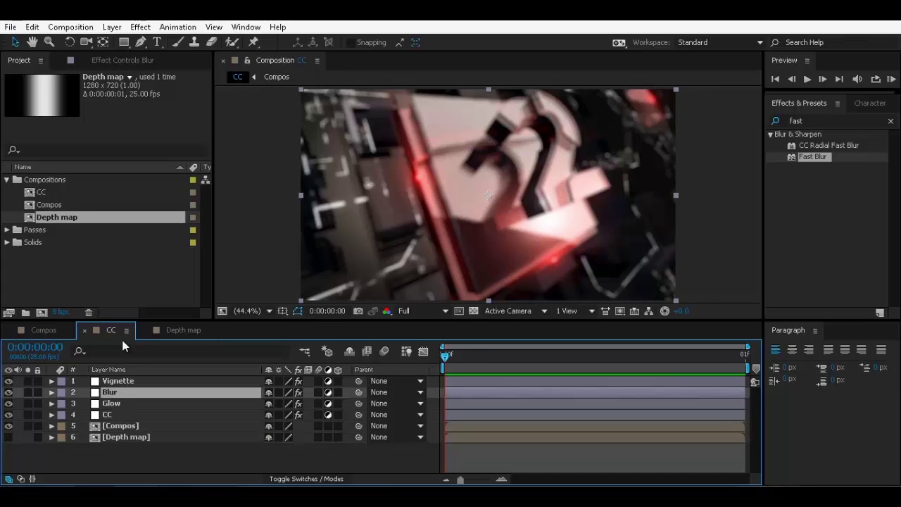
pyautogui.click(119, 60)
pyautogui.click(140, 191)
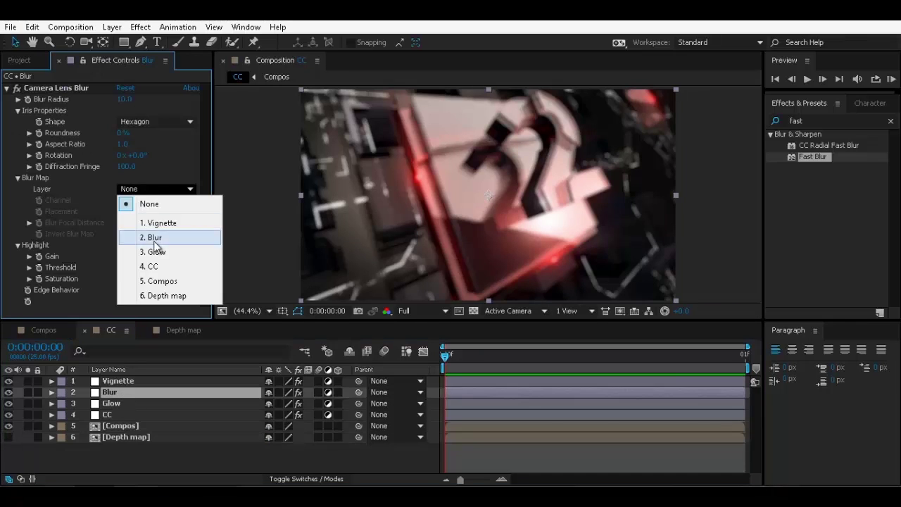
pyautogui.click(169, 295)
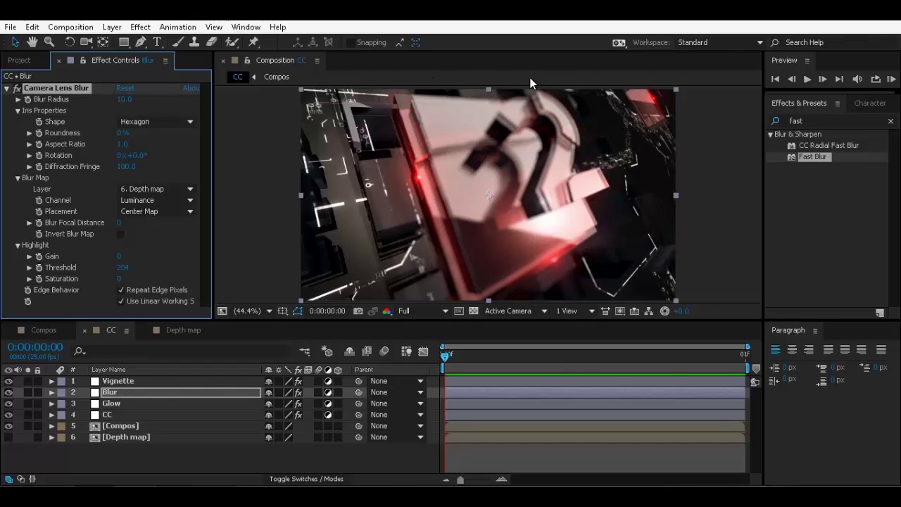
pyautogui.click(121, 233)
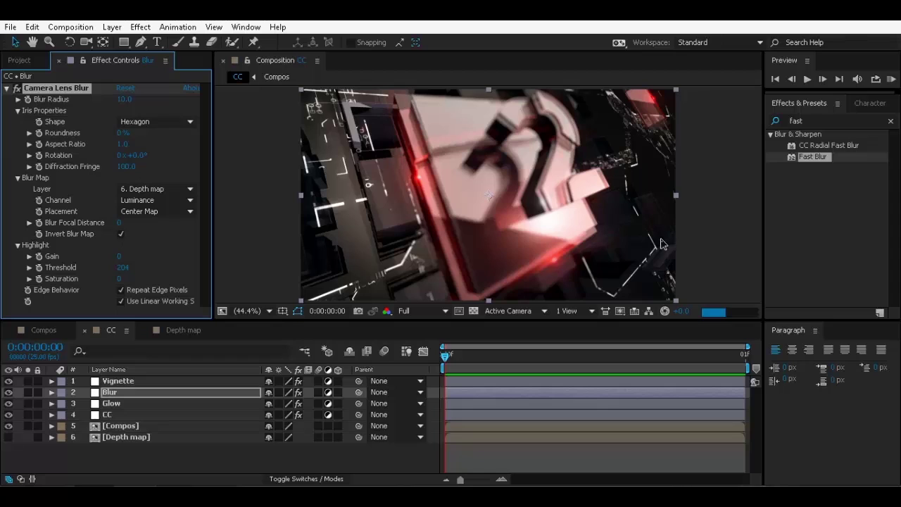
pyautogui.click(361, 464)
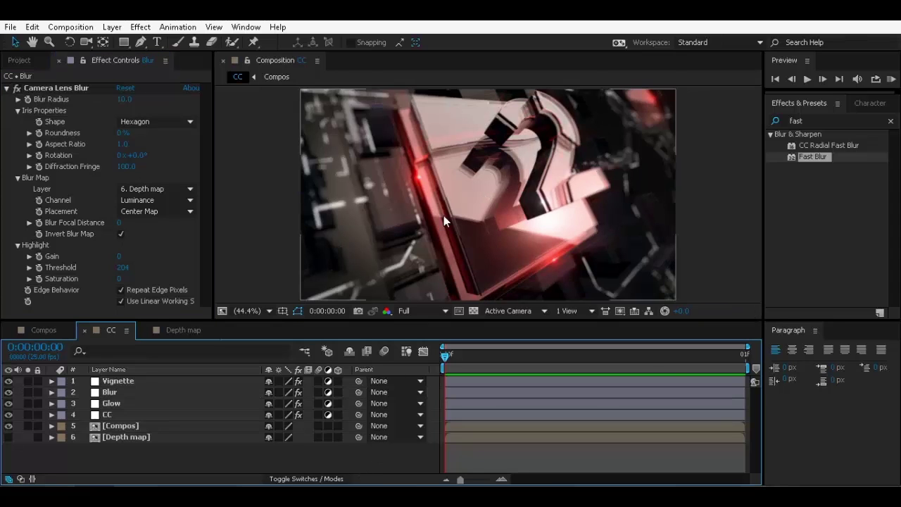
# Step: Duplicate the Blur layer as a layer named Sharpen and remove the Camera Lens Blur effect from the copy
pyautogui.click(122, 393)
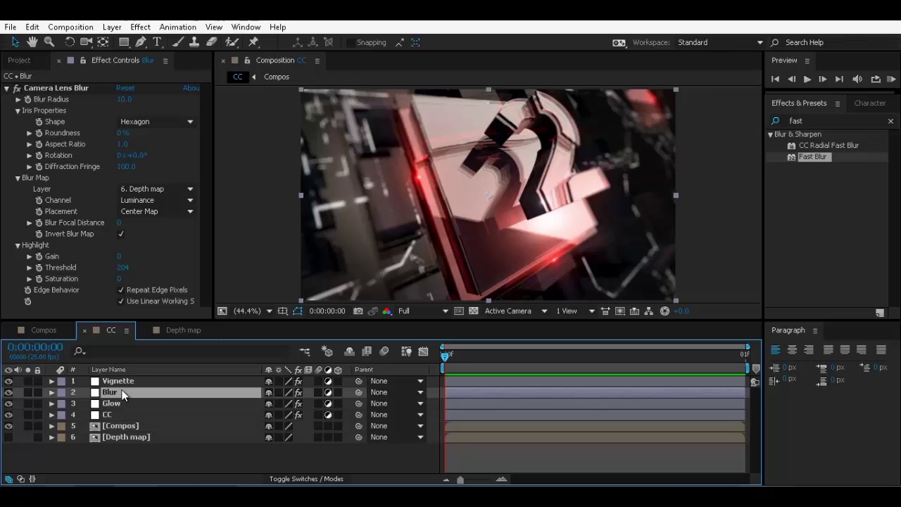
pyautogui.hotkey('ctrl', 'd')
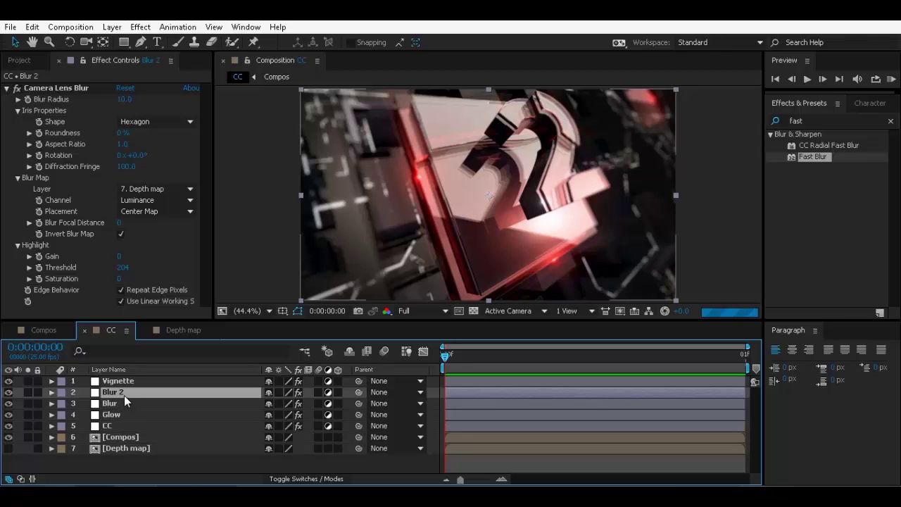
pyautogui.press('Return')
pyautogui.write('Shar')
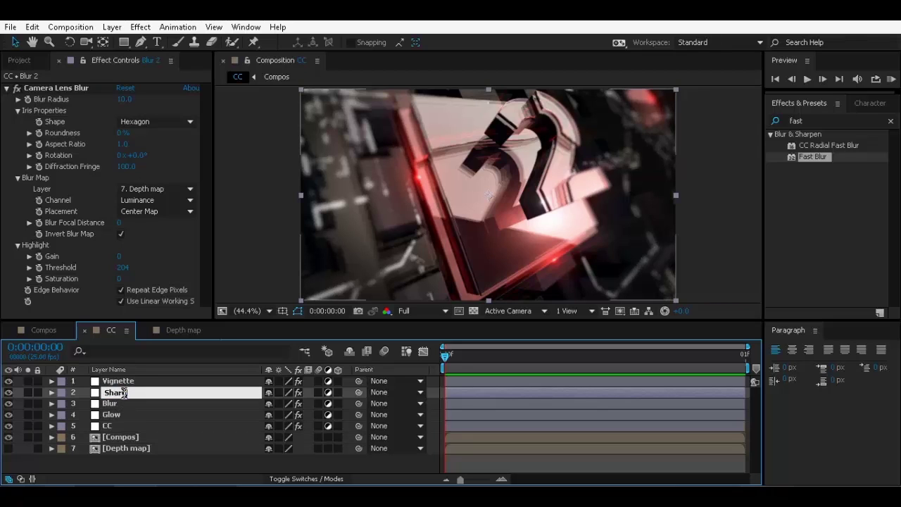
pyautogui.write('pen')
pyautogui.press('Return')
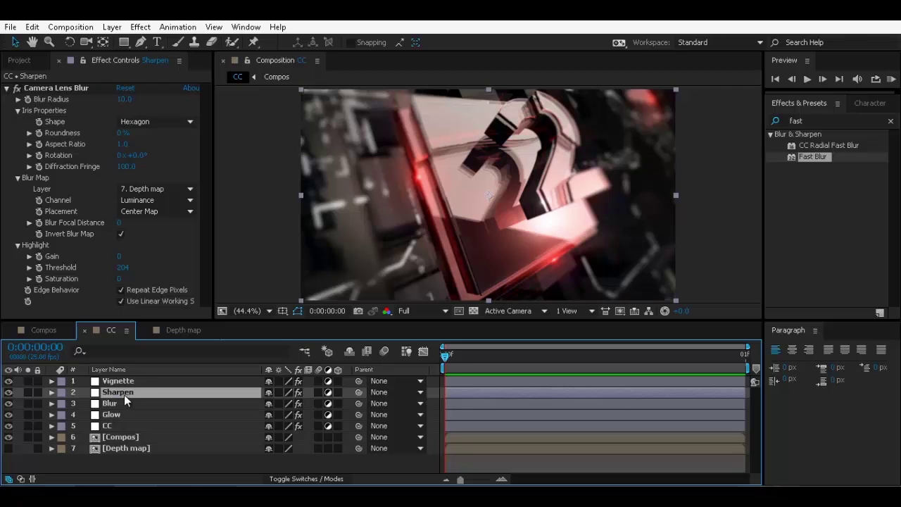
pyautogui.click(85, 88)
pyautogui.press('Delete')
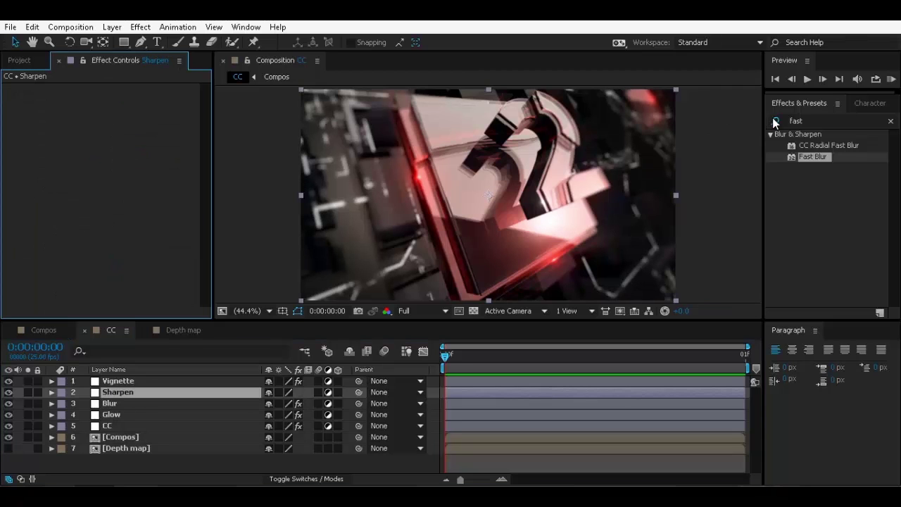
# Step: Apply the Sharpen effect to the Sharpen adjustment layer
pyautogui.click(809, 118)
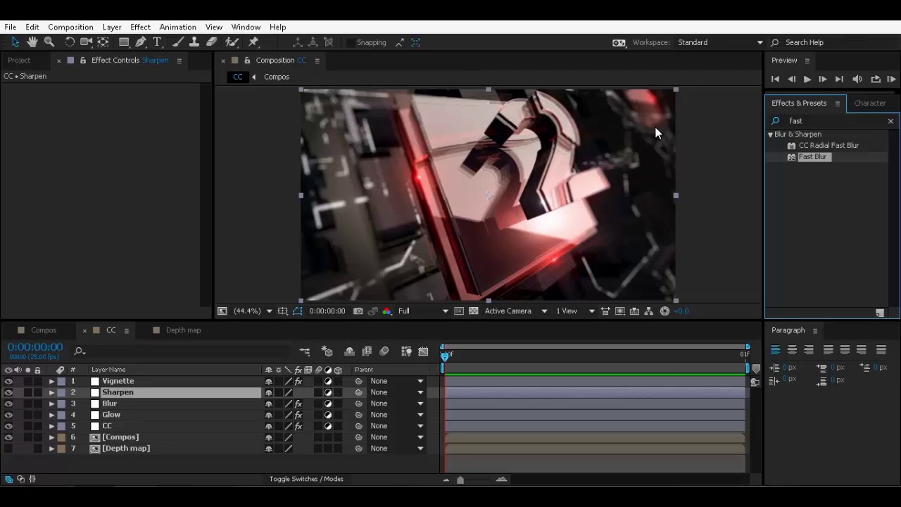
pyautogui.click(809, 121)
pyautogui.write('sha')
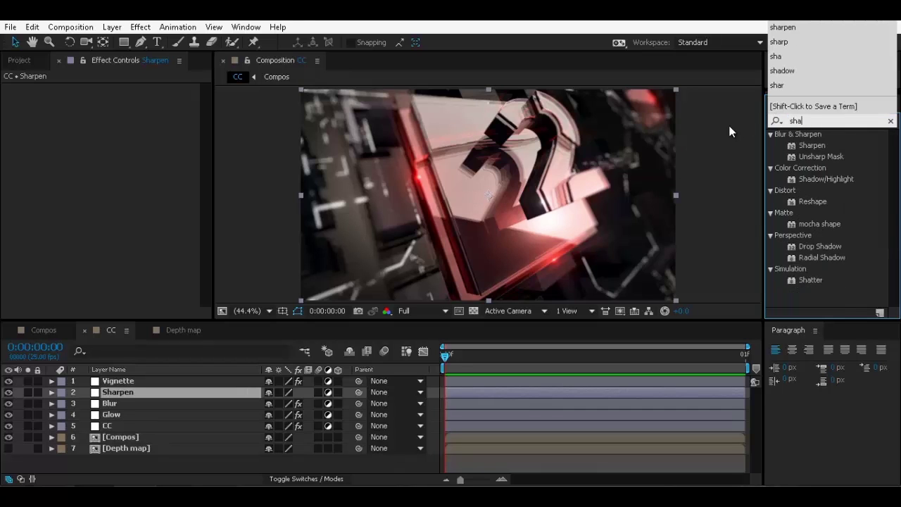
pyautogui.write('rpen')
pyautogui.doubleClick(812, 145)
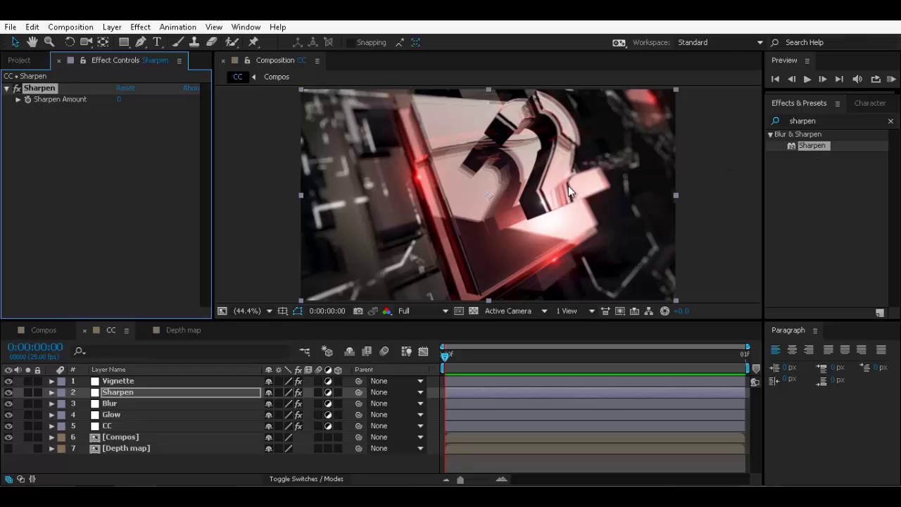
# Step: Try sharpen amounts of 10 and 50 on the Sharpen layer while inspecting the number up close
pyautogui.click(121, 98)
pyautogui.write('10')
pyautogui.press('Return')
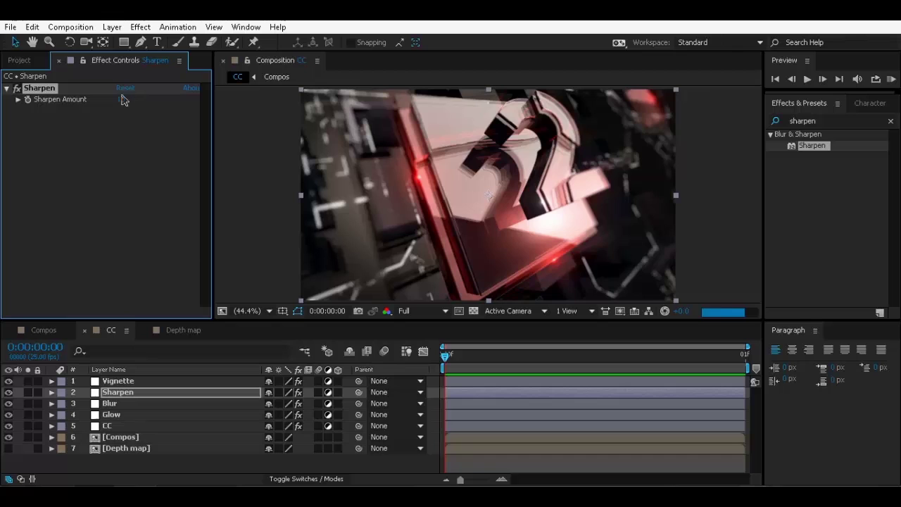
pyautogui.scroll(1, 543, 212)
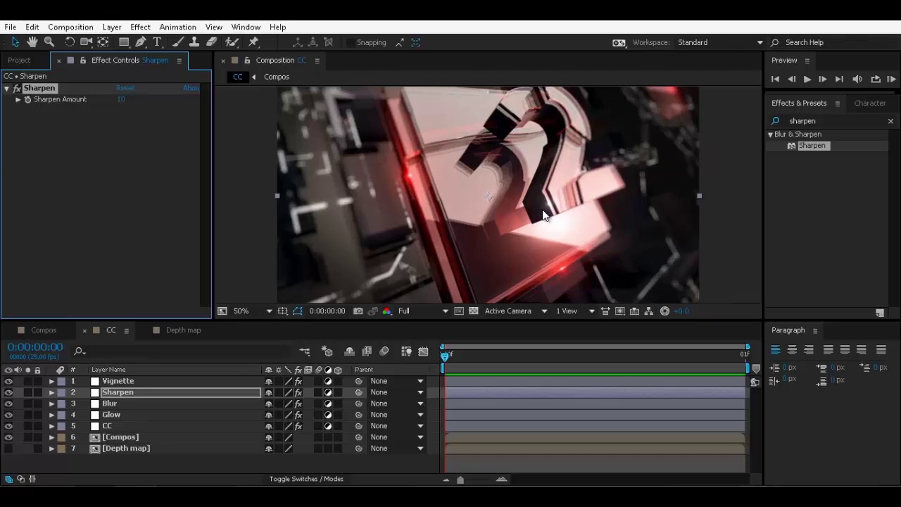
pyautogui.scroll(1, 542, 215)
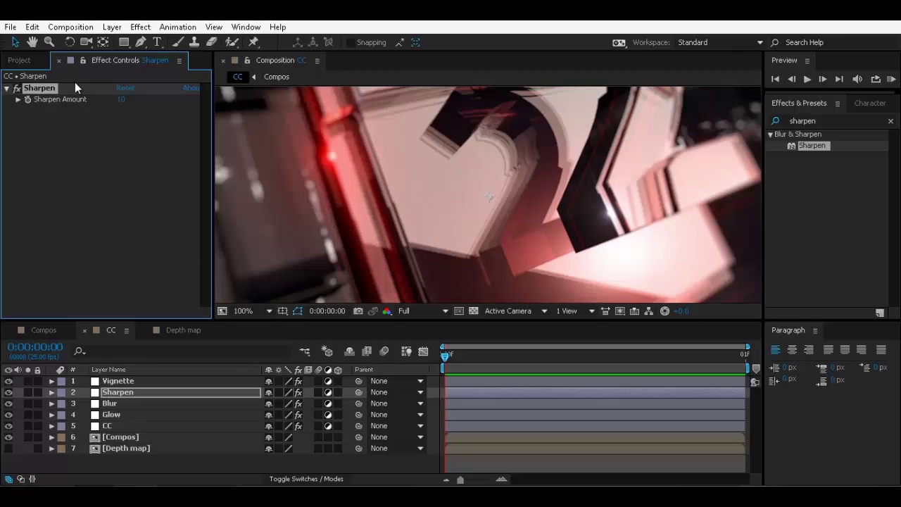
pyautogui.click(122, 99)
pyautogui.write('50')
pyautogui.press('Return')
# Step: Set the sharpen amount to 100 and compare the image with the Sharpen effect off and on
pyautogui.click(123, 100)
pyautogui.write('100')
pyautogui.press('Return')
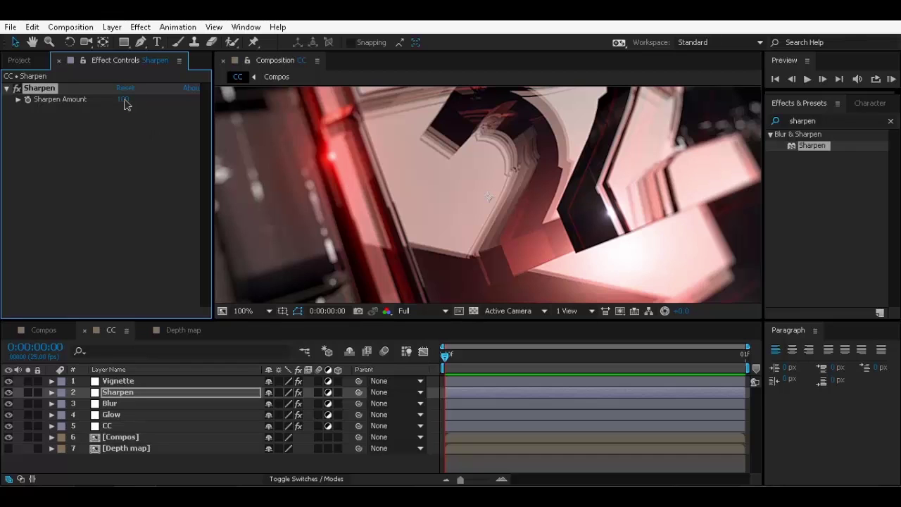
pyautogui.scroll(-2, 563, 185)
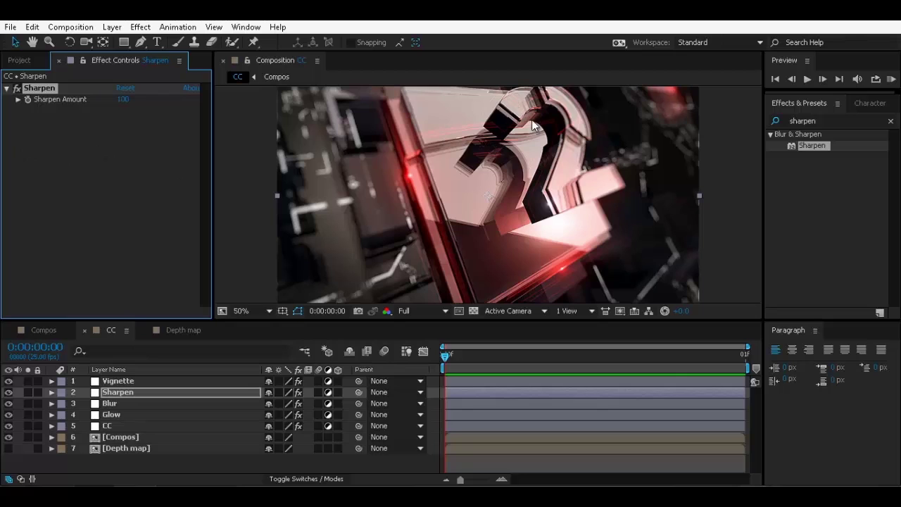
pyautogui.click(17, 90)
pyautogui.click(16, 90)
pyautogui.click(16, 91)
# Step: Add the Unsharp Mask effect to the Sharpen layer
pyautogui.click(825, 121)
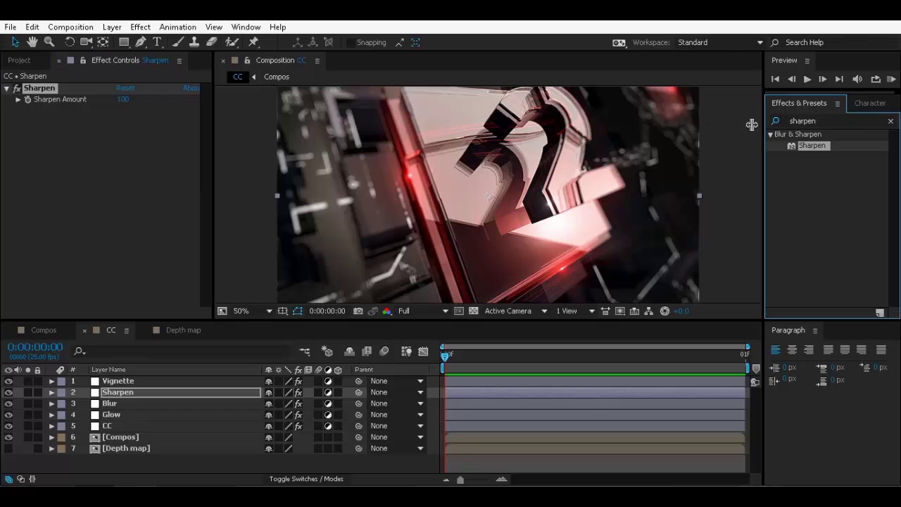
pyautogui.click(845, 121)
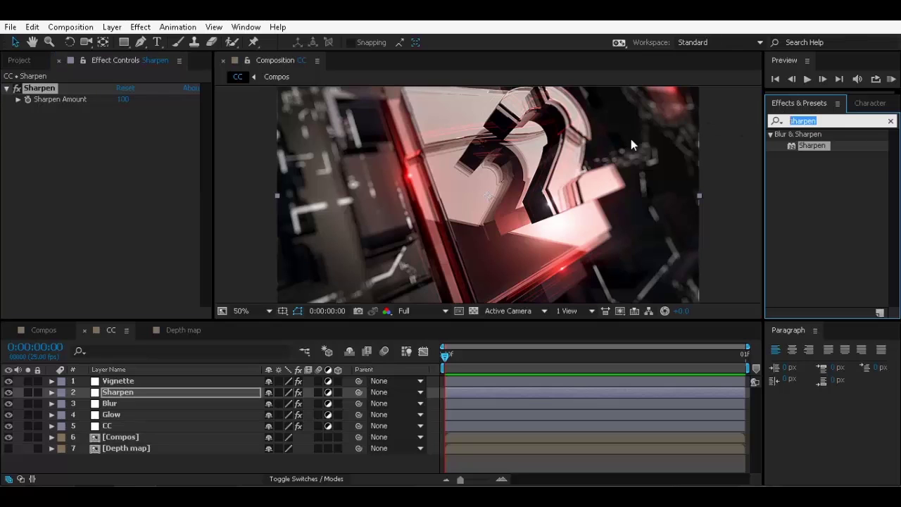
pyautogui.write('unsha')
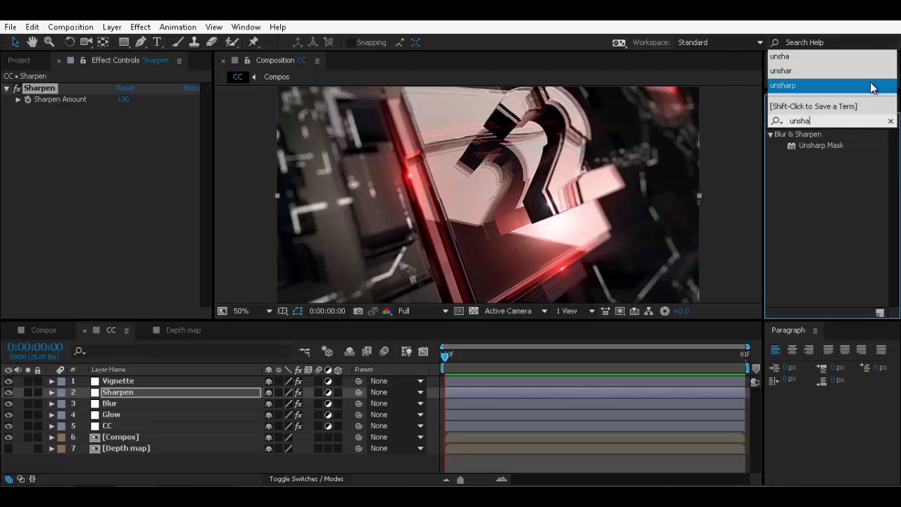
pyautogui.click(796, 85)
pyautogui.doubleClick(831, 144)
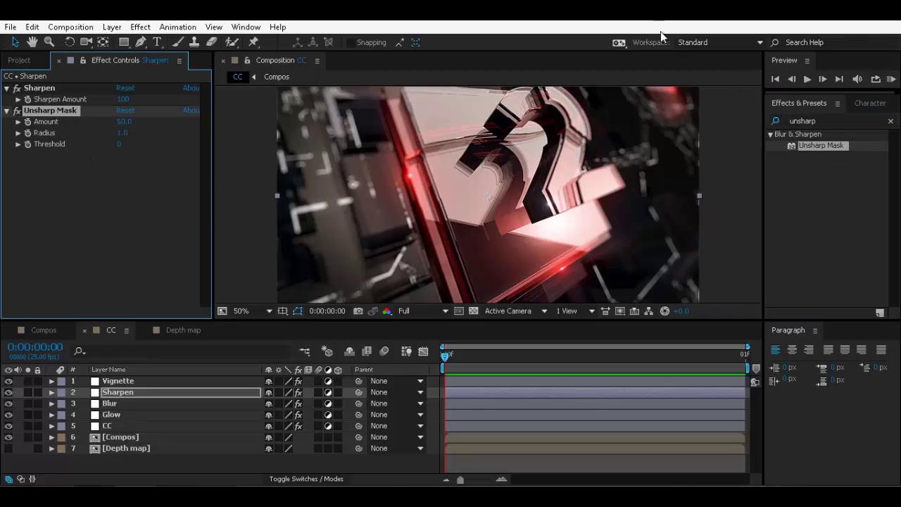
# Step: Add the Fast Blur effect to the Sharpen layer with a blurriness of 2
pyautogui.click(842, 119)
pyautogui.write('fast')
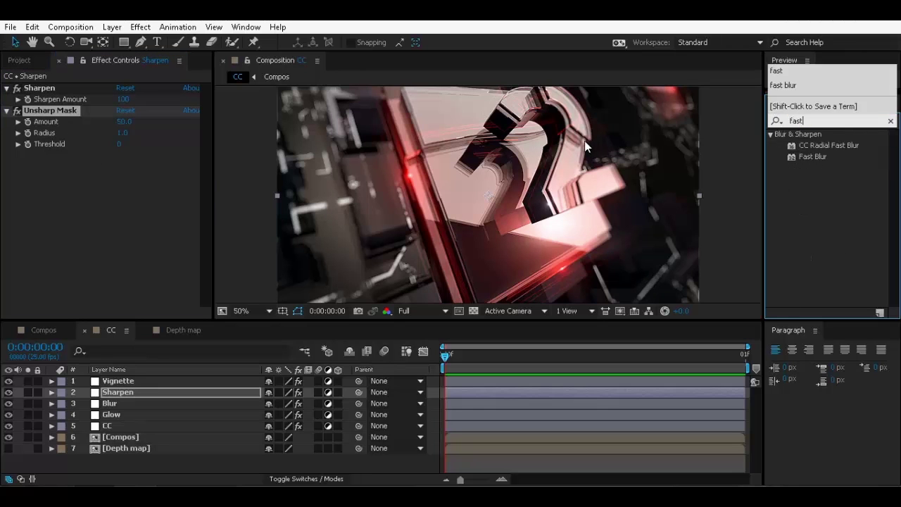
pyautogui.doubleClick(812, 157)
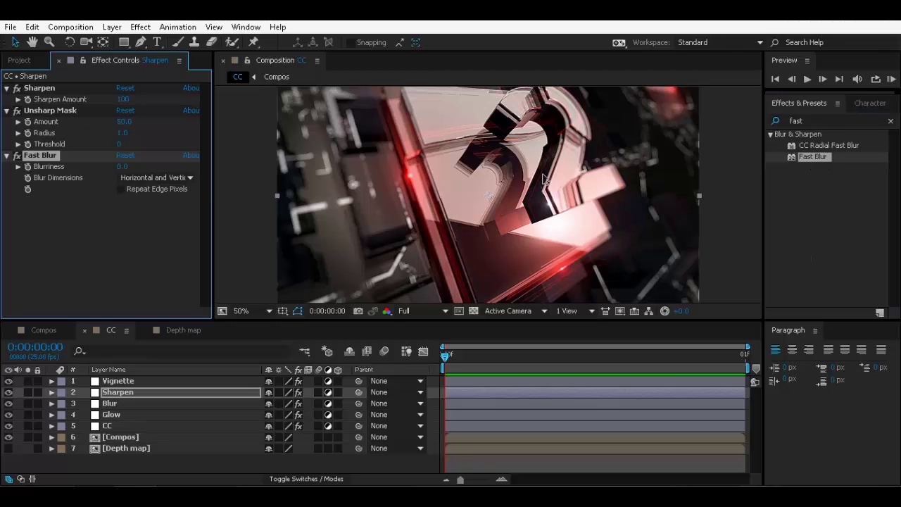
pyautogui.click(122, 167)
pyautogui.write('2')
pyautogui.press('Return')
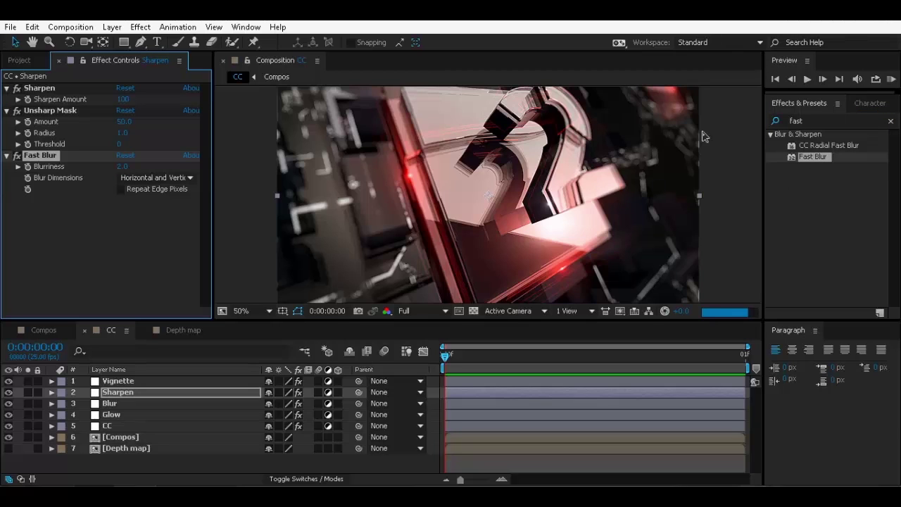
# Step: Duplicate the Unsharp Mask effect on the Sharpen layer and place the copy below Fast Blur
pyautogui.click(53, 114)
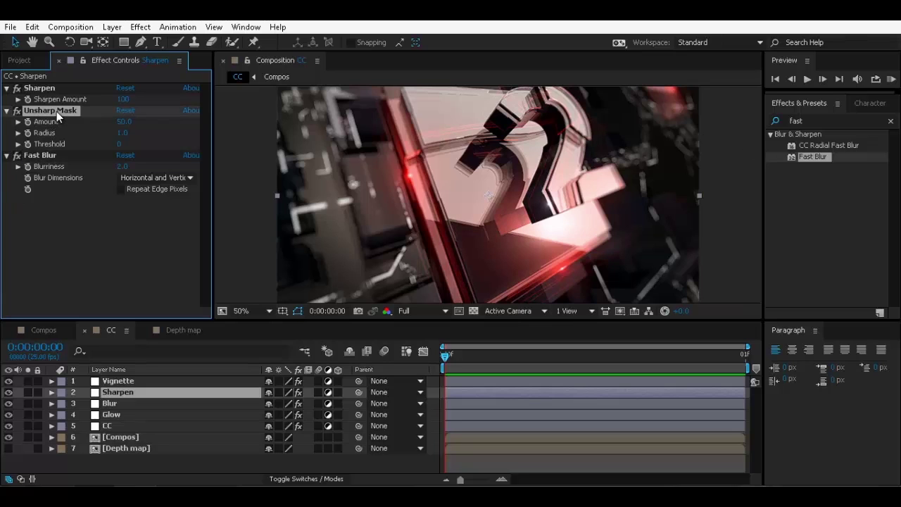
pyautogui.hotkey('ctrl', 'd')
pyautogui.click(54, 197)
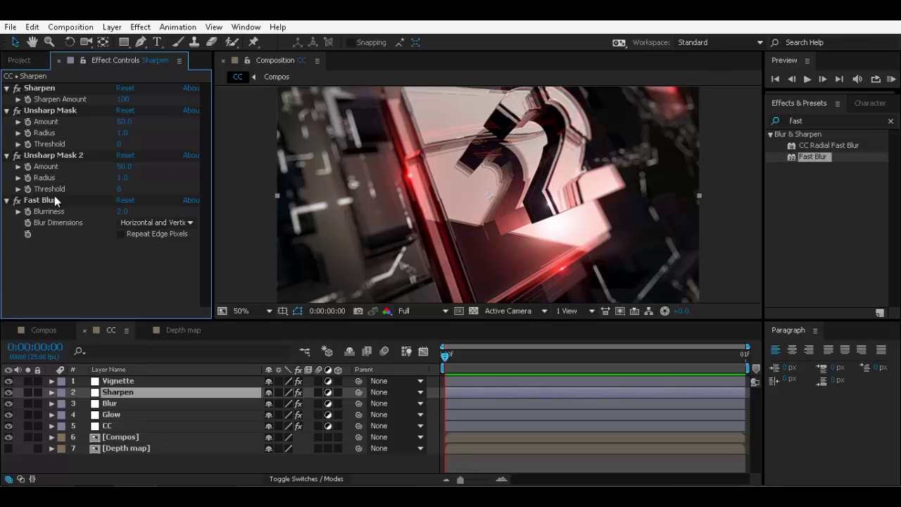
pyautogui.moveTo(55, 159); pyautogui.dragTo(40, 252)
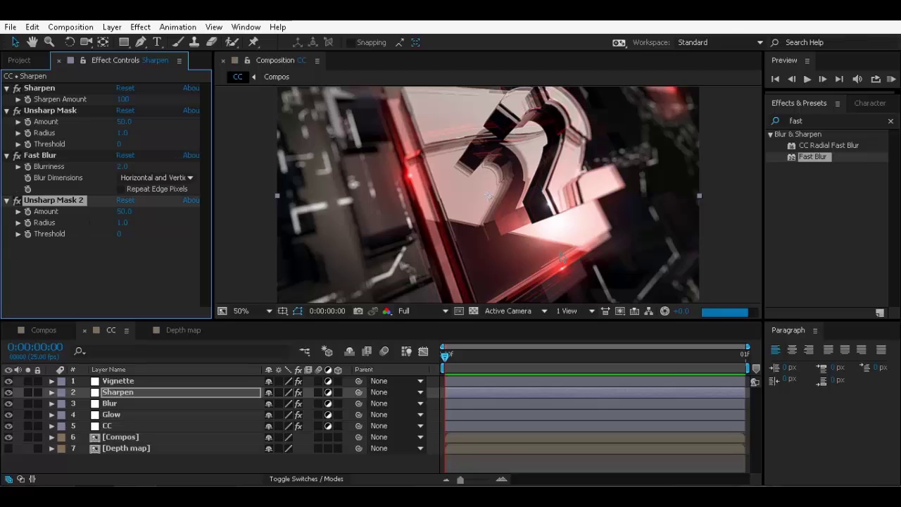
# Step: Compare the image with the Sharpen layer hidden and shown, and with the Compos layer soloed and unsoloed
pyautogui.click(11, 392)
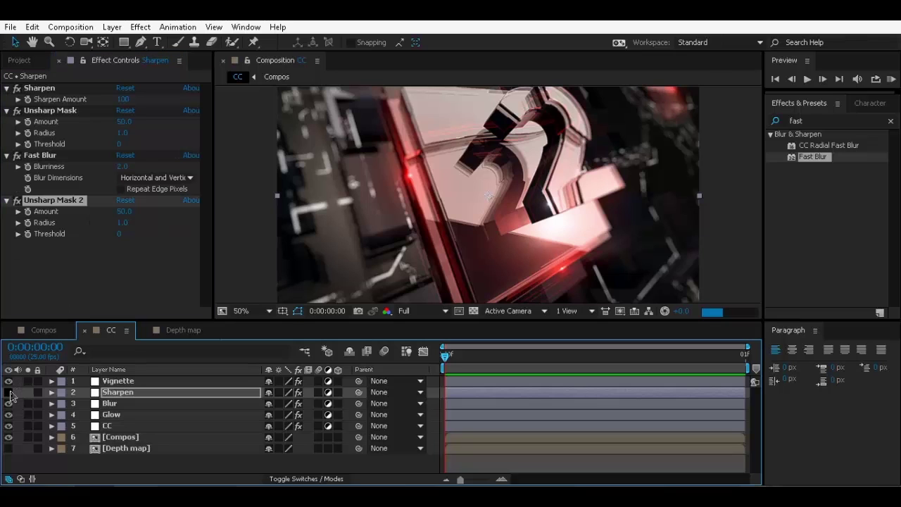
pyautogui.click(28, 437)
pyautogui.click(28, 438)
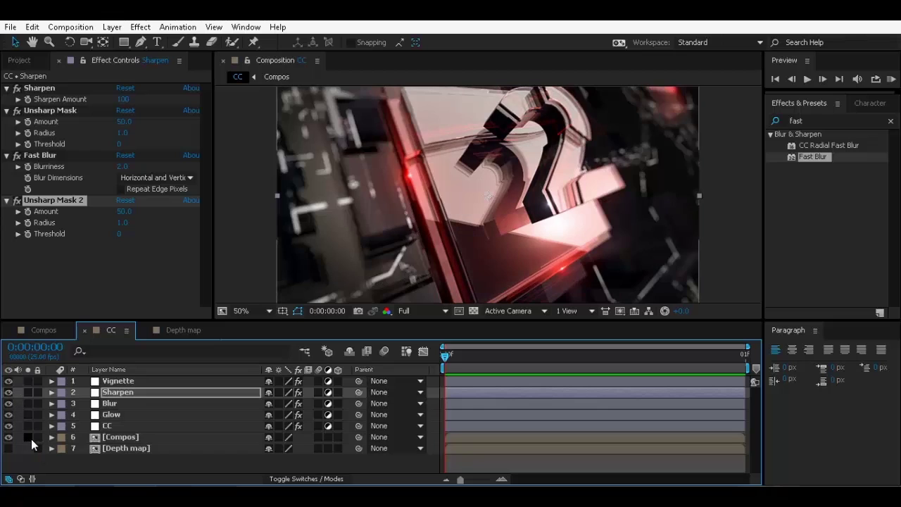
pyautogui.click(29, 438)
pyautogui.click(29, 437)
pyautogui.hotkey('shift', '/')
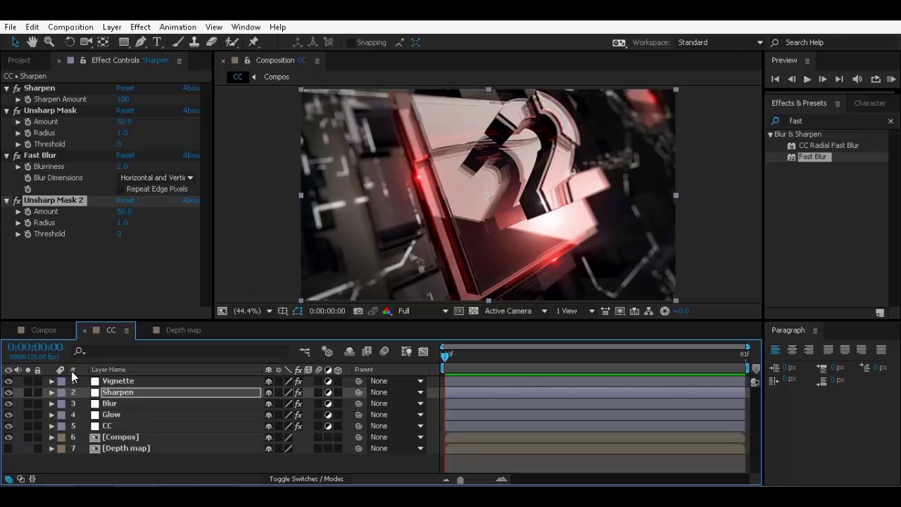
# Step: Duplicate the CC composition, rename the copy RGB and open it
pyautogui.click(15, 60)
pyautogui.click(72, 280)
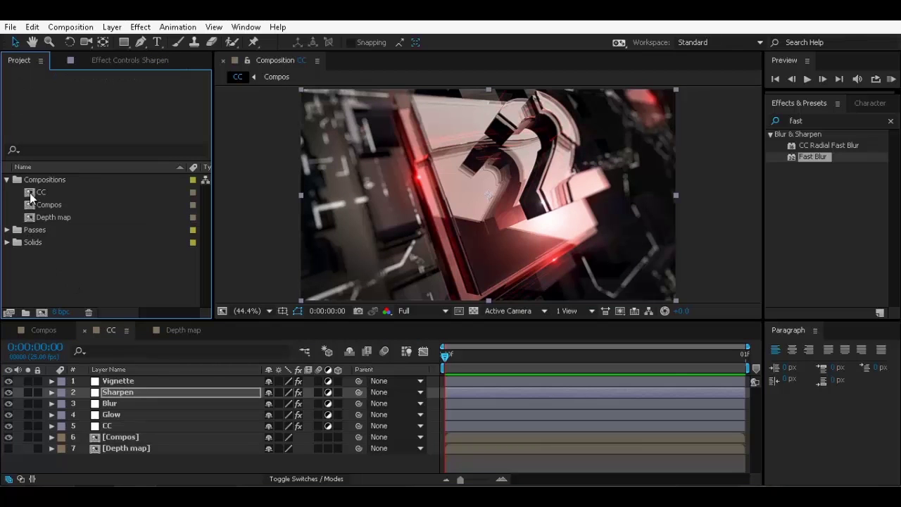
pyautogui.click(49, 196)
pyautogui.hotkey('ctrl', 'd')
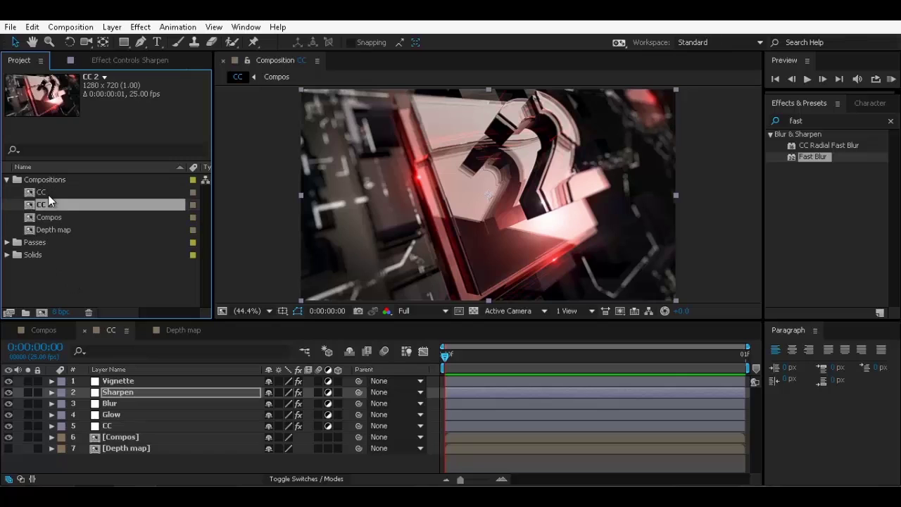
pyautogui.press('Return')
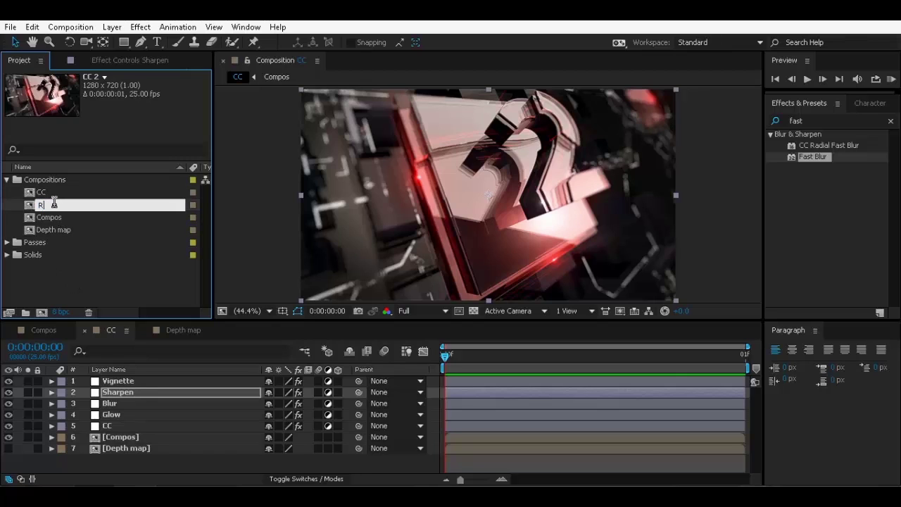
pyautogui.write('RGB')
pyautogui.press('Return')
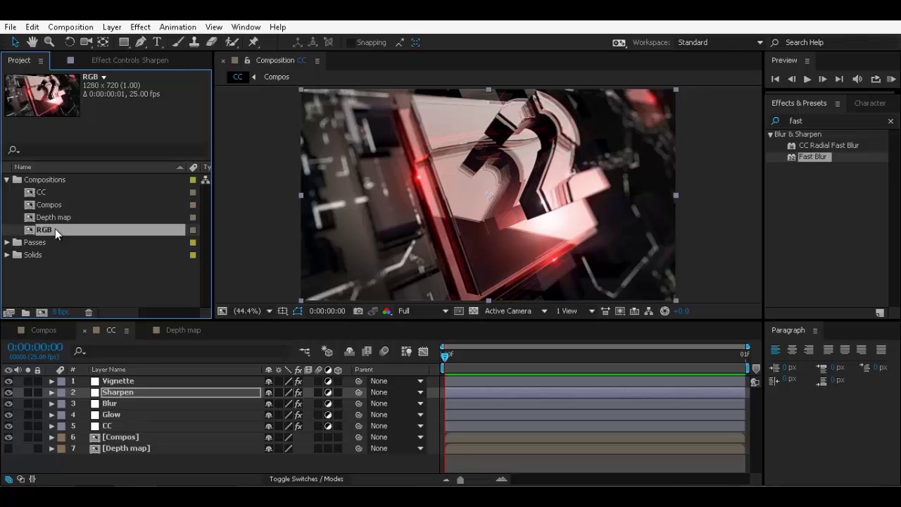
pyautogui.click(64, 279)
pyautogui.doubleClick(47, 230)
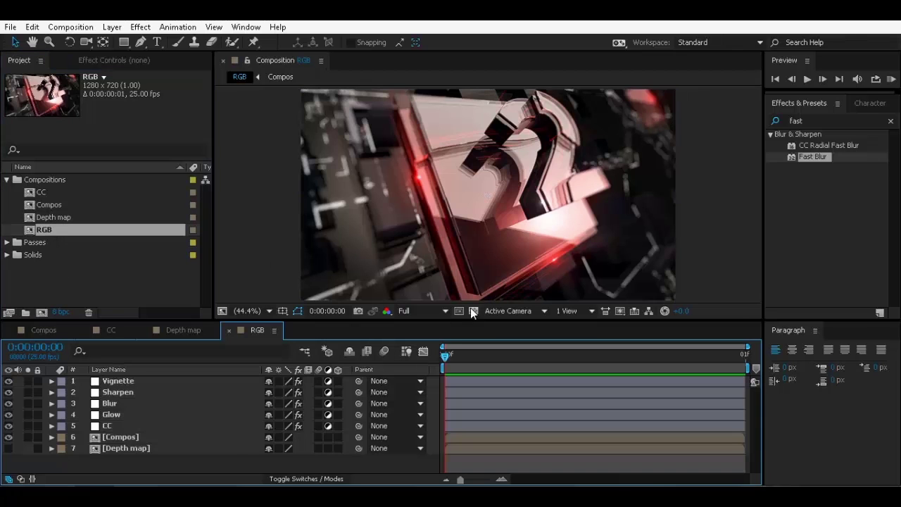
# Step: Close the duplicated RGB composition and delete it from the project
pyautogui.click(228, 330)
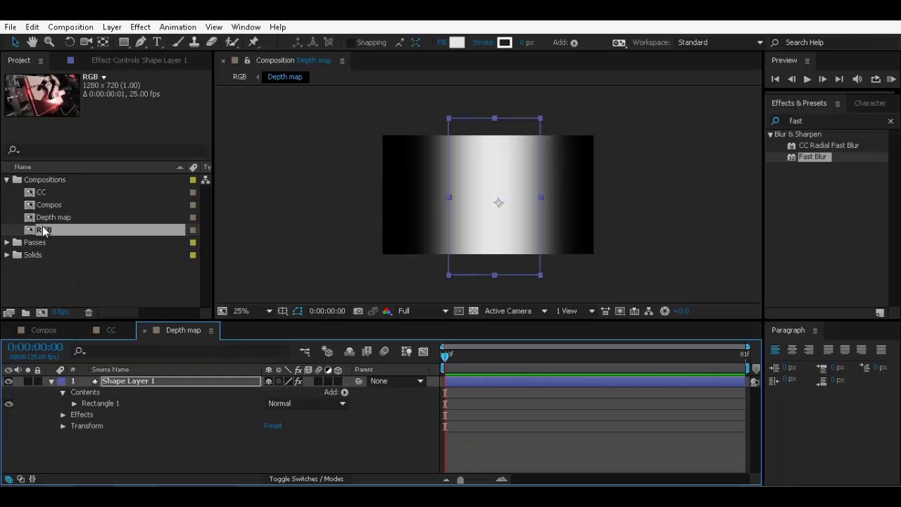
pyautogui.click(46, 235)
pyautogui.press('Delete')
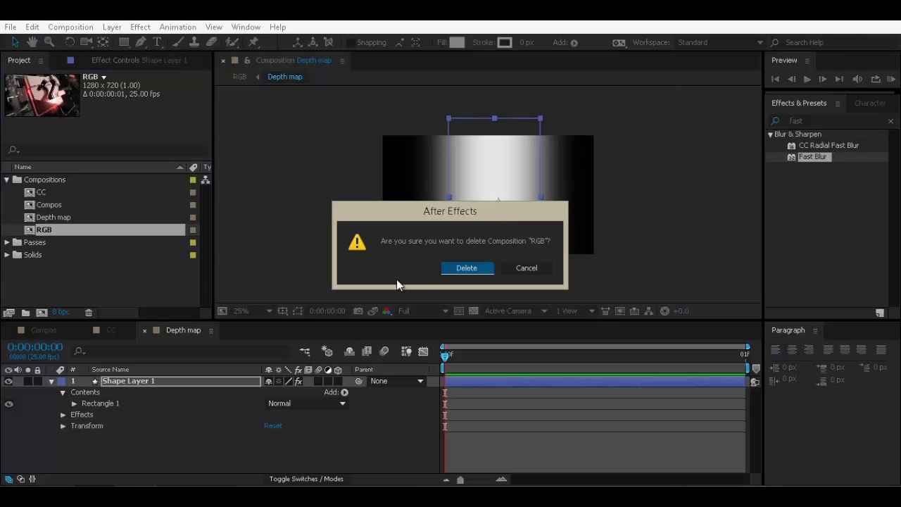
pyautogui.click(459, 269)
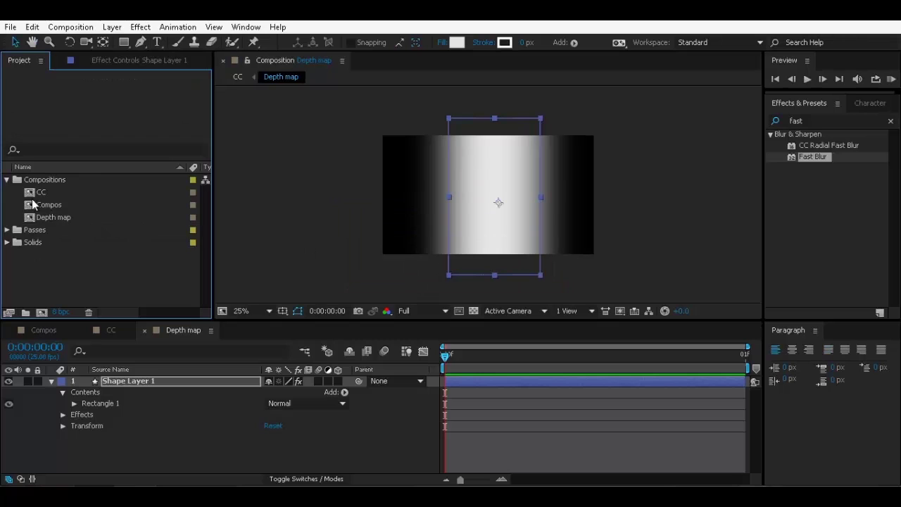
# Step: Create a new composition from the CC composition and rename it RGB
pyautogui.click(36, 194)
pyautogui.moveTo(43, 314); pyautogui.dragTo(42, 312)
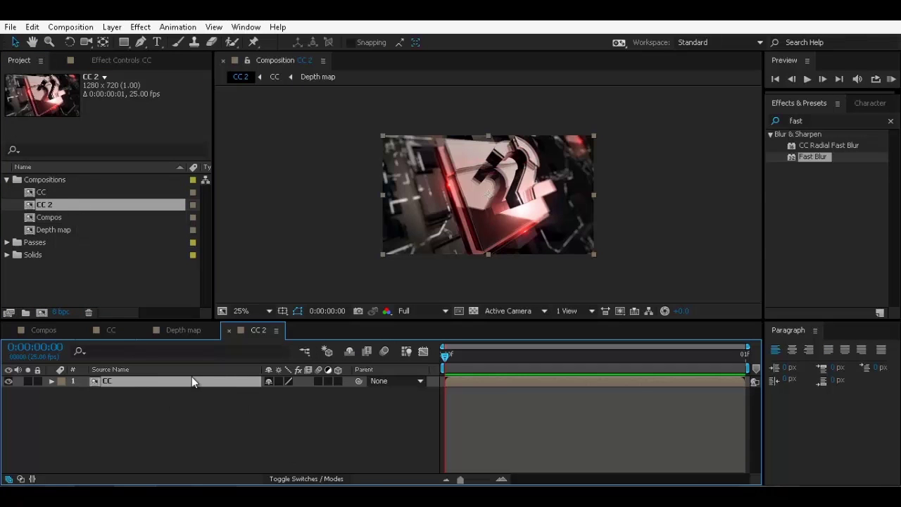
pyautogui.click(47, 204)
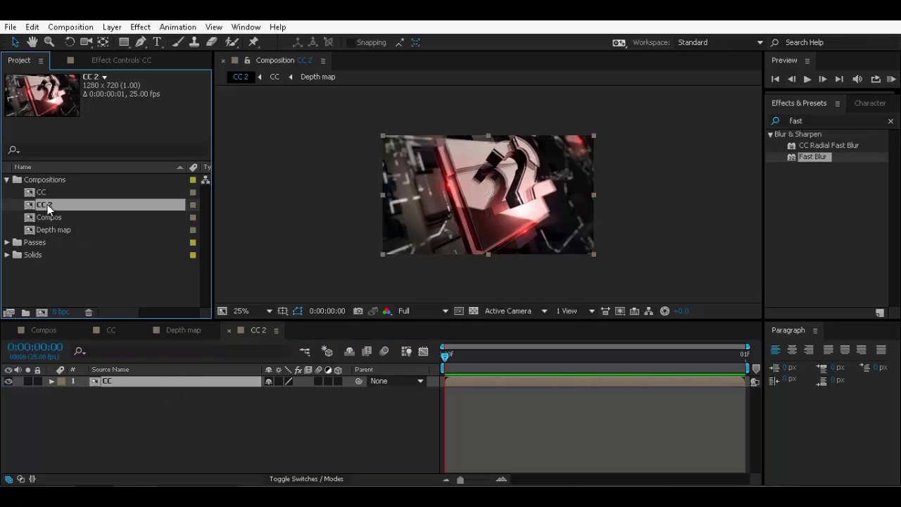
pyautogui.press('Return')
pyautogui.write('Ra')
pyautogui.write('B')
pyautogui.press('Return')
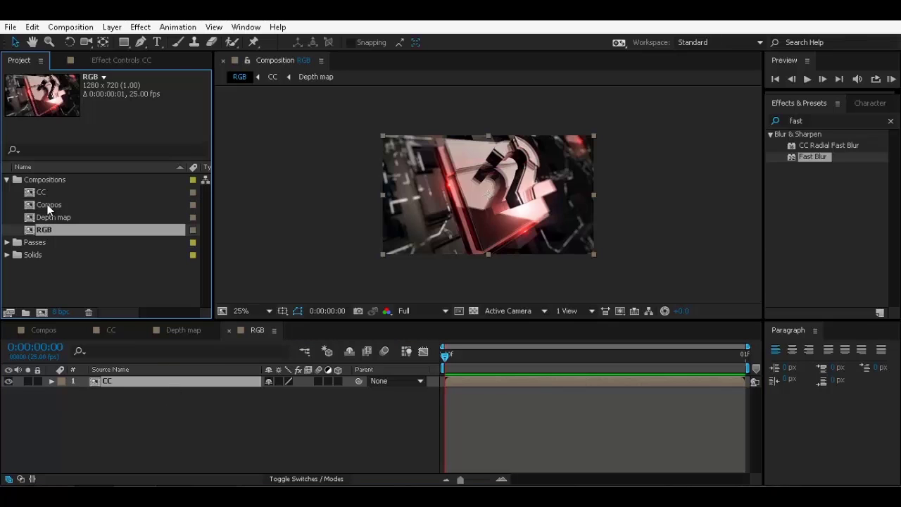
# Step: Duplicate the CC layer in the RGB composition, hide the lower copy and rename the upper one R
pyautogui.click(137, 384)
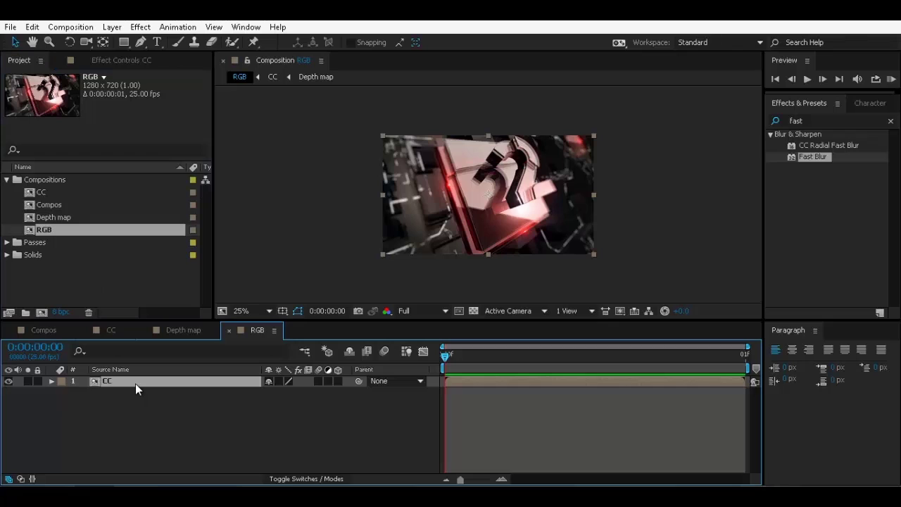
pyautogui.hotkey('ctrl', 'd')
pyautogui.click(8, 393)
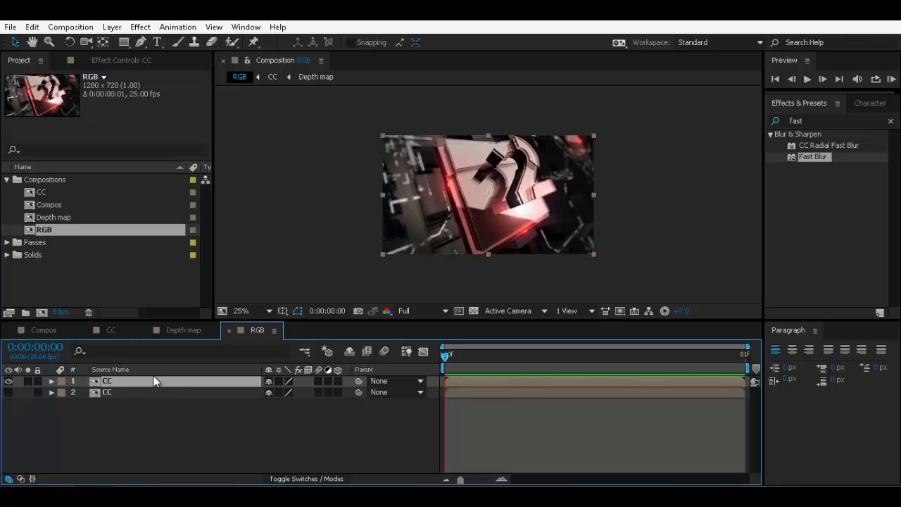
pyautogui.write('RED')
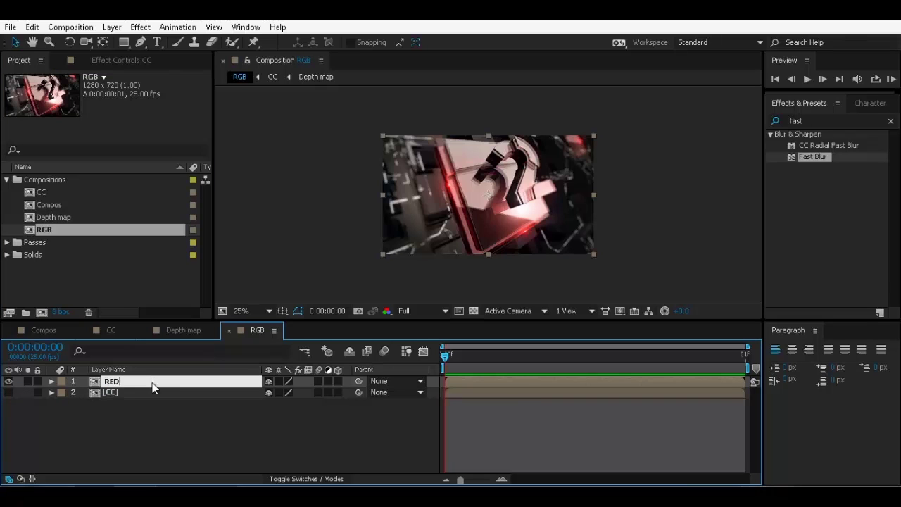
pyautogui.press('Return')
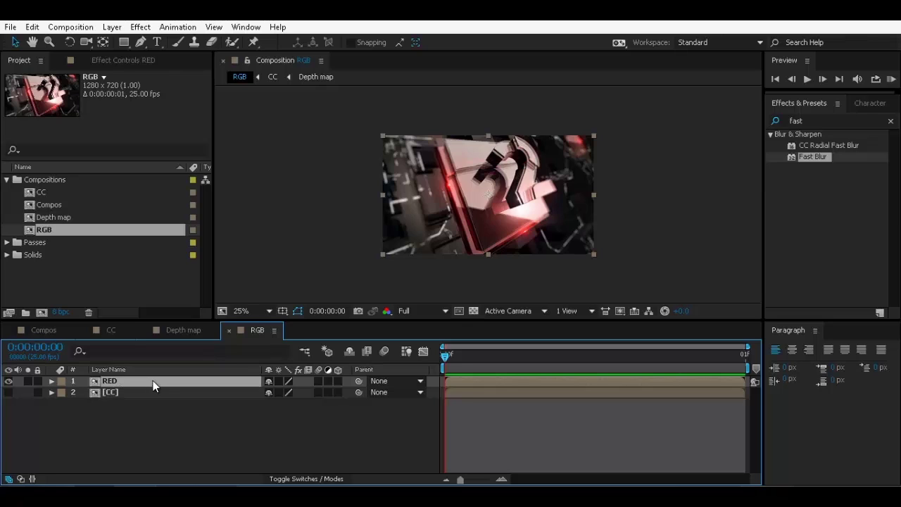
pyautogui.press('Return')
pyautogui.write('R')
pyautogui.press('Return')
# Step: Draw a slanted four-point mask around the number on the R layer with the Pen tool
pyautogui.click(143, 43)
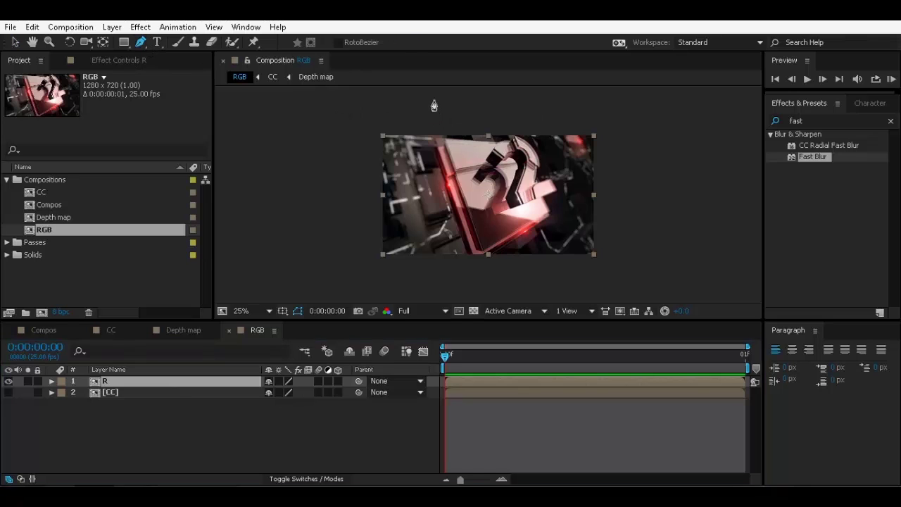
pyautogui.click(434, 101)
pyautogui.click(491, 282)
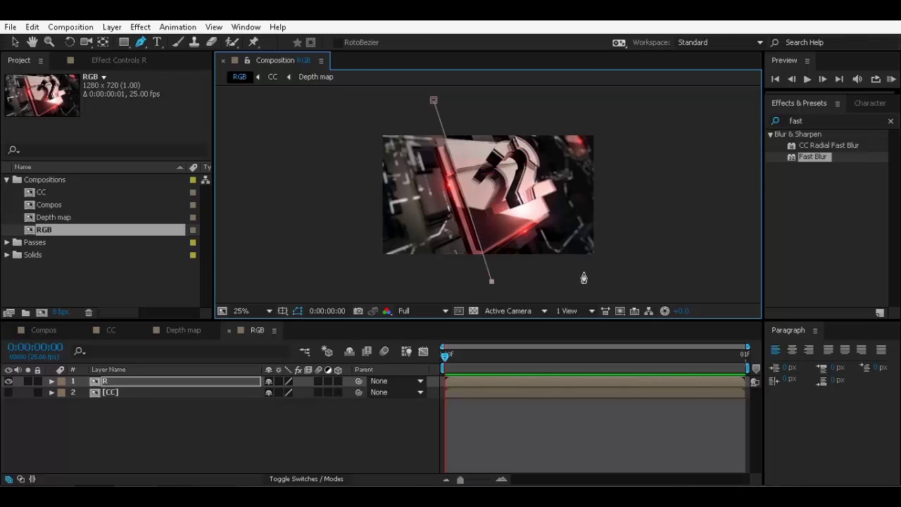
pyautogui.click(576, 273)
pyautogui.click(517, 111)
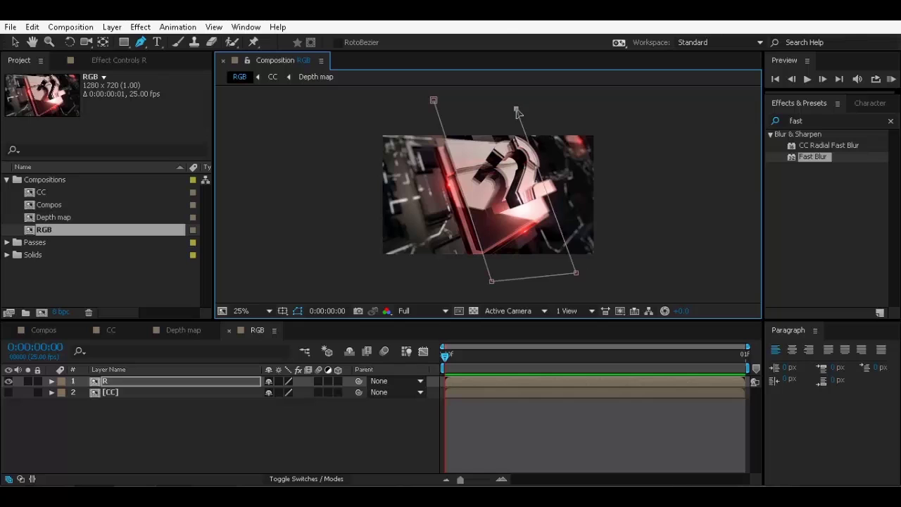
pyautogui.click(433, 101)
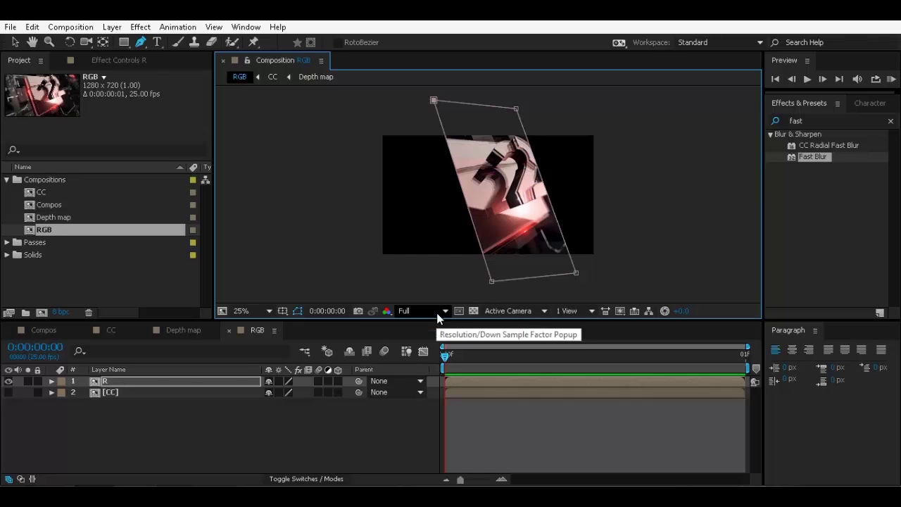
# Step: Invert the R layer's mask and set its feather to 150 pixels
pyautogui.click(149, 382)
pyautogui.press('m')
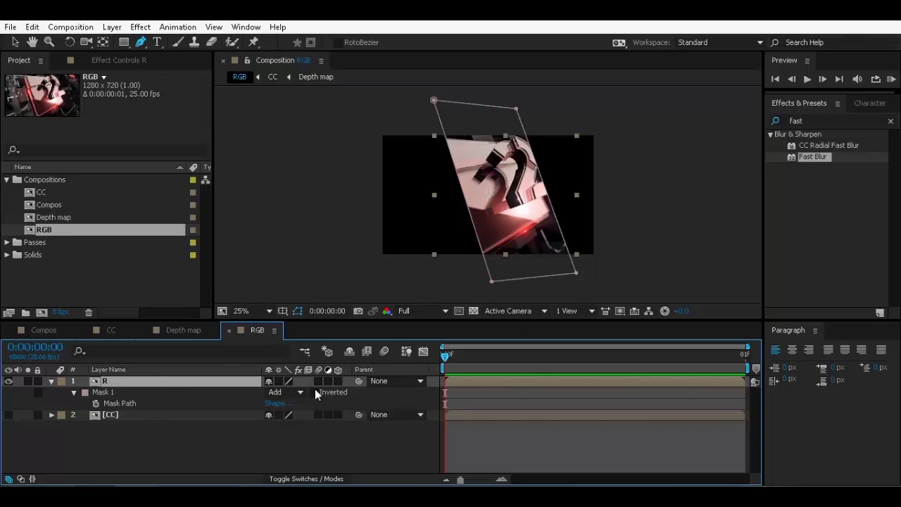
pyautogui.click(314, 393)
pyautogui.hotkey('ctrl', 'shift', 'a')
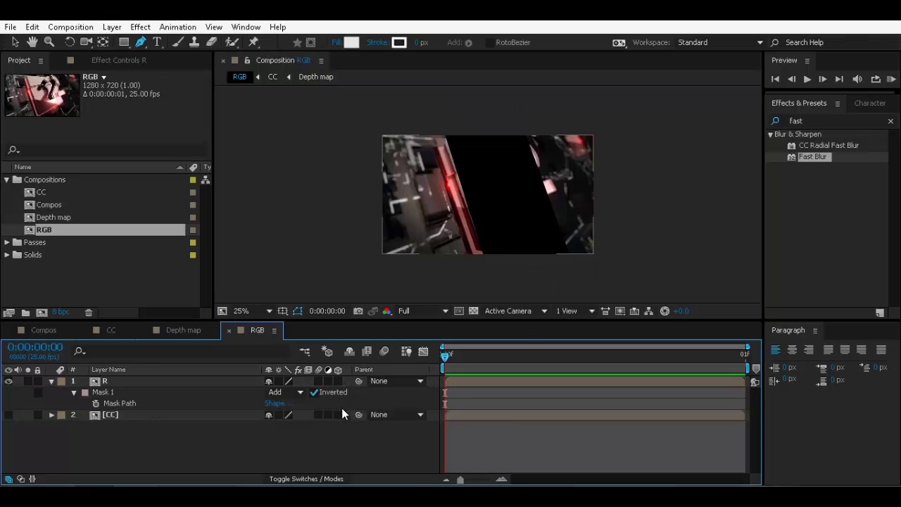
pyautogui.click(132, 393)
pyautogui.press('f')
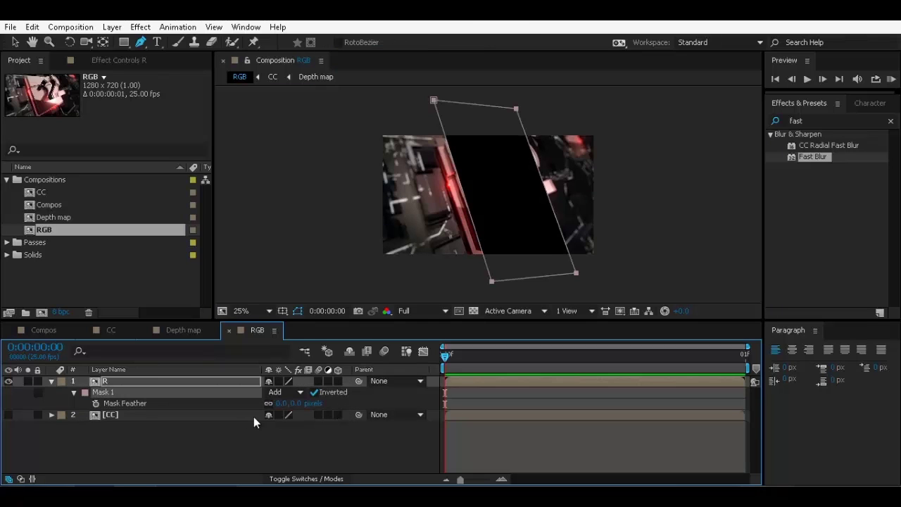
pyautogui.moveTo(281, 403); pyautogui.dragTo(290, 402)
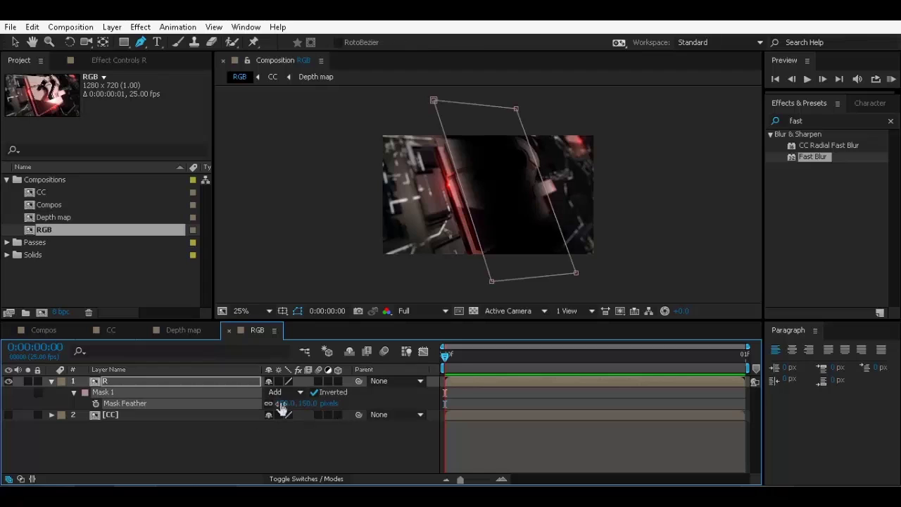
# Step: Widen the R layer's mask by moving its four corner points outward
pyautogui.moveTo(491, 281); pyautogui.dragTo(476, 283)
pyautogui.moveTo(434, 101); pyautogui.dragTo(417, 102)
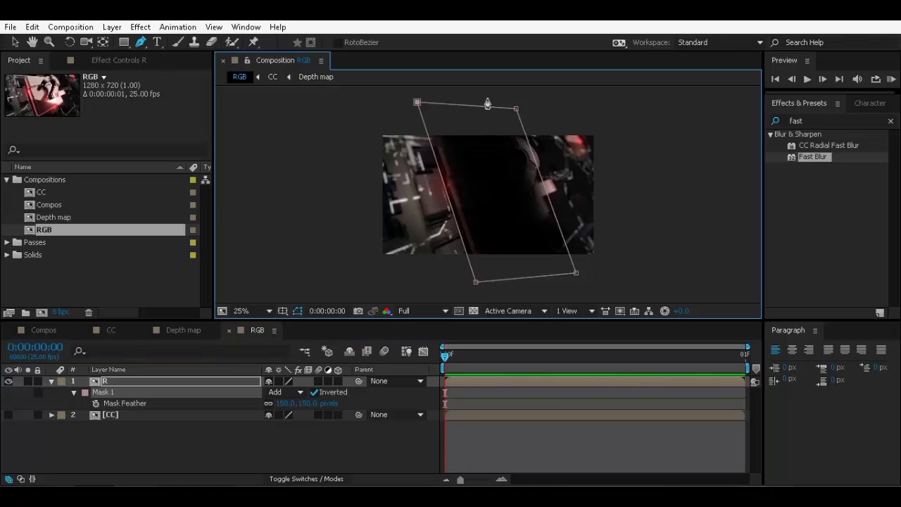
pyautogui.moveTo(516, 109); pyautogui.dragTo(520, 108)
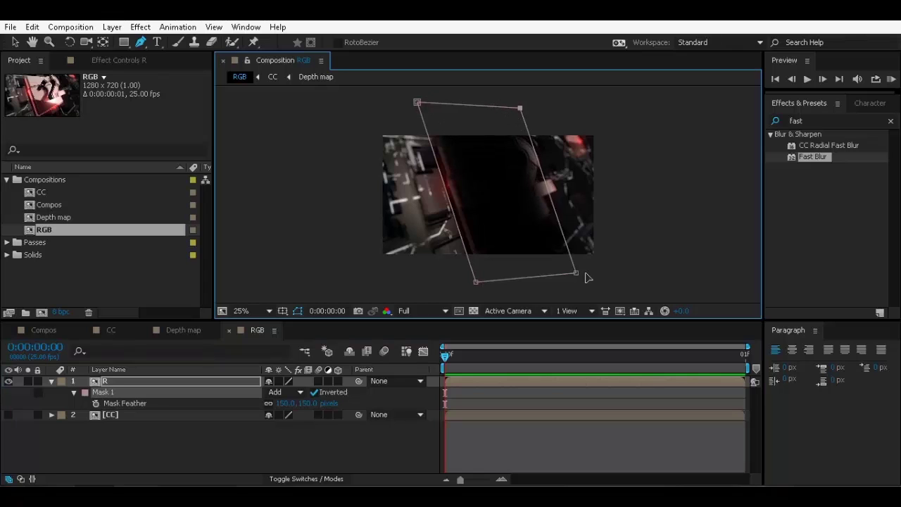
pyautogui.moveTo(585, 274); pyautogui.dragTo(592, 268)
pyautogui.click(220, 461)
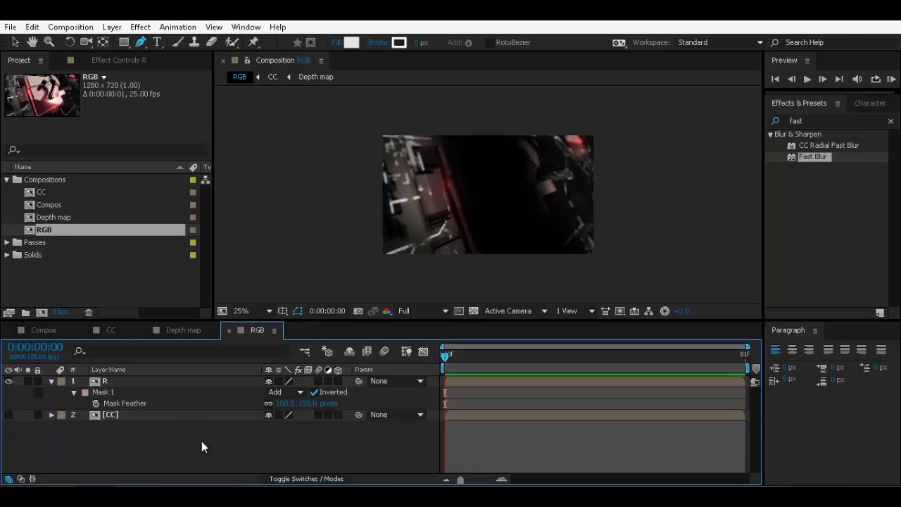
# Step: Find the Shift Channels effect and apply it to the R layer
pyautogui.click(162, 384)
pyautogui.hotkey('ctrl', '5')
pyautogui.write('s')
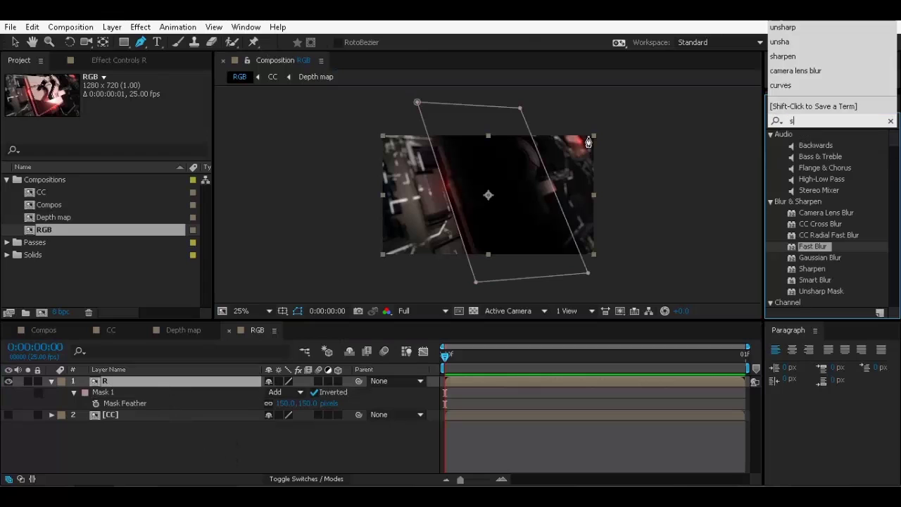
pyautogui.write('hi')
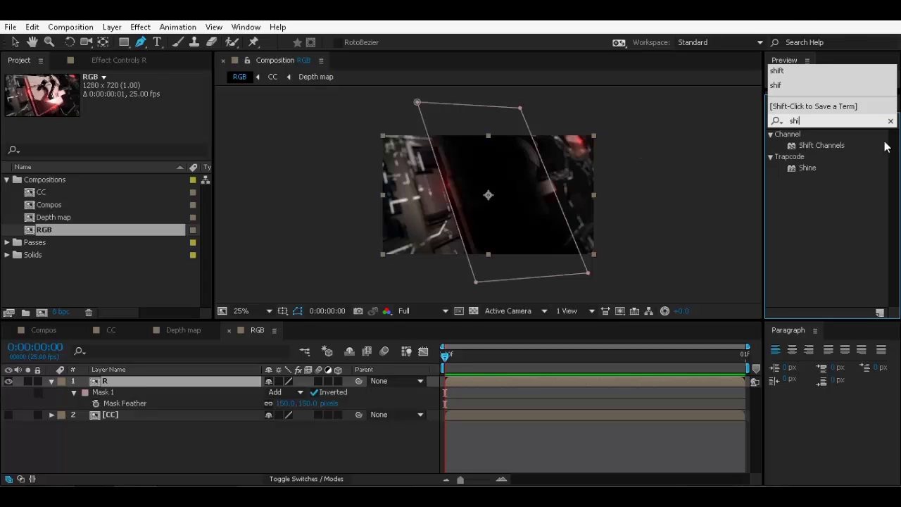
pyautogui.doubleClick(820, 147)
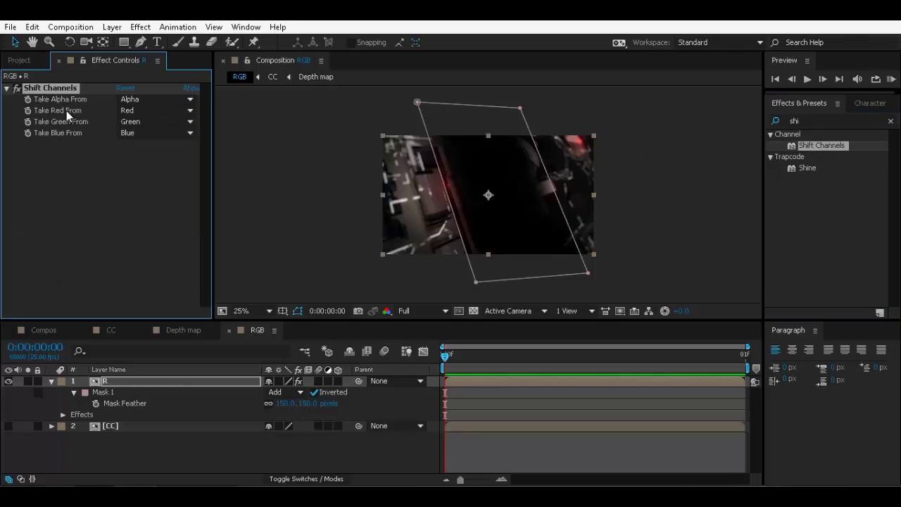
# Step: Set the R layer's Shift Channels effect to take both green and blue from Full Off
pyautogui.click(144, 122)
pyautogui.click(161, 267)
pyautogui.click(137, 132)
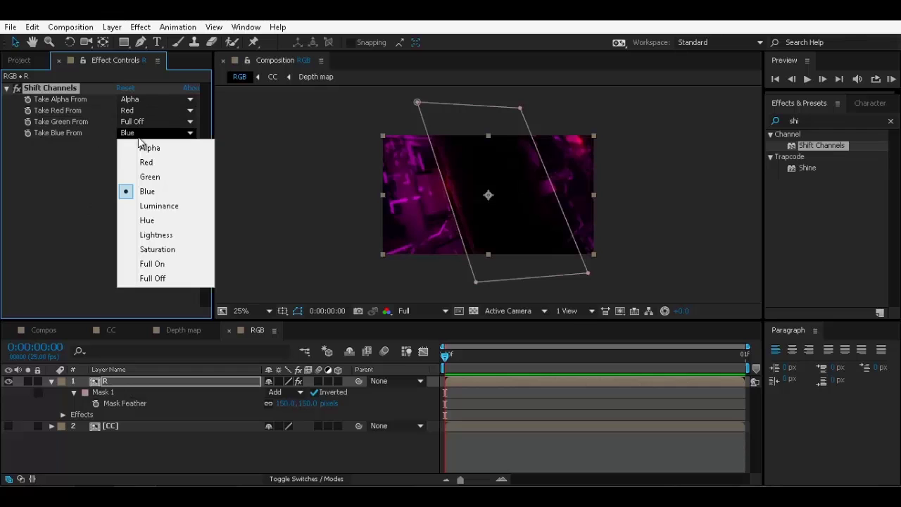
pyautogui.click(153, 278)
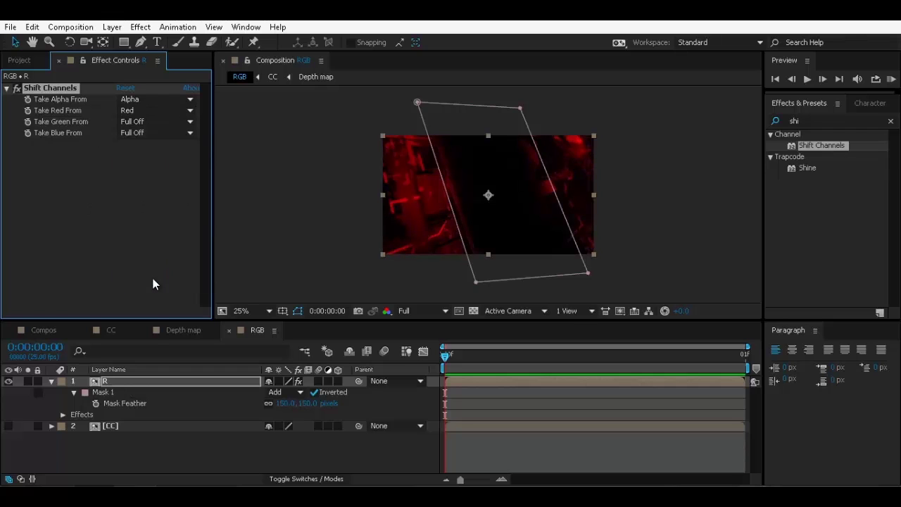
# Step: Duplicate the R layer and rename the copy G
pyautogui.click(50, 381)
pyautogui.click(123, 382)
pyautogui.hotkey('ctrl', 'd')
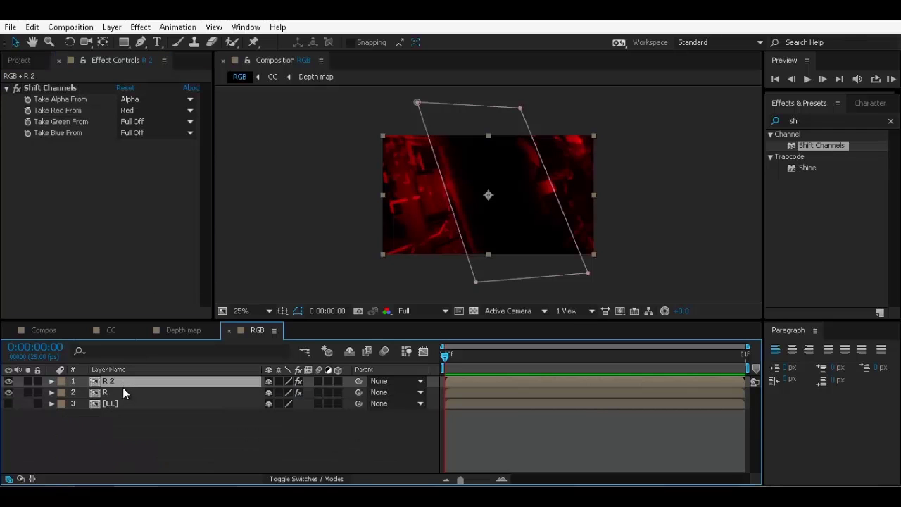
pyautogui.press('Return')
pyautogui.write('G')
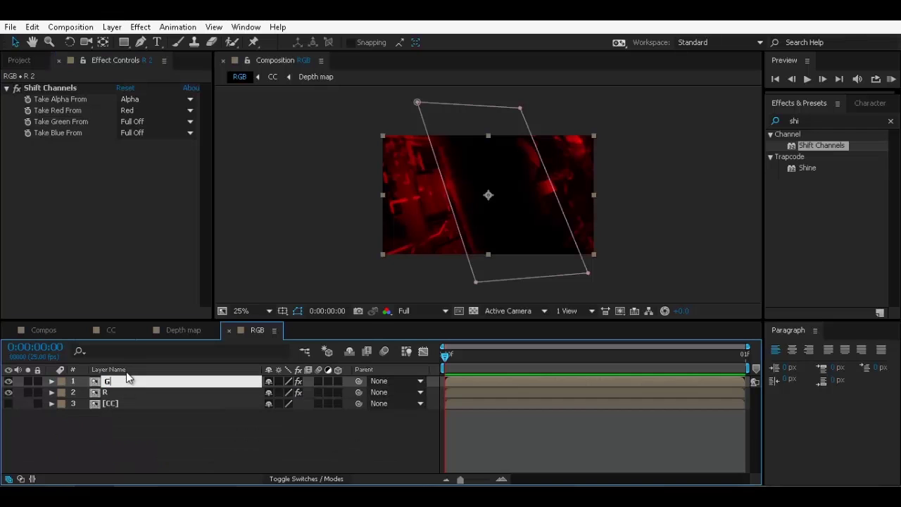
pyautogui.press('Return')
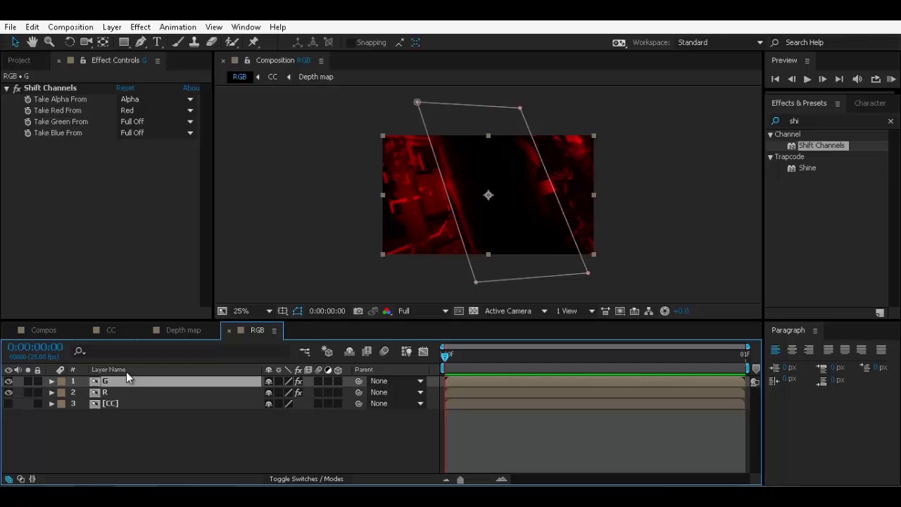
# Step: Set the G layer's Shift Channels effect to take red from Full Off and green from Green
pyautogui.click(156, 110)
pyautogui.click(153, 258)
pyautogui.click(156, 122)
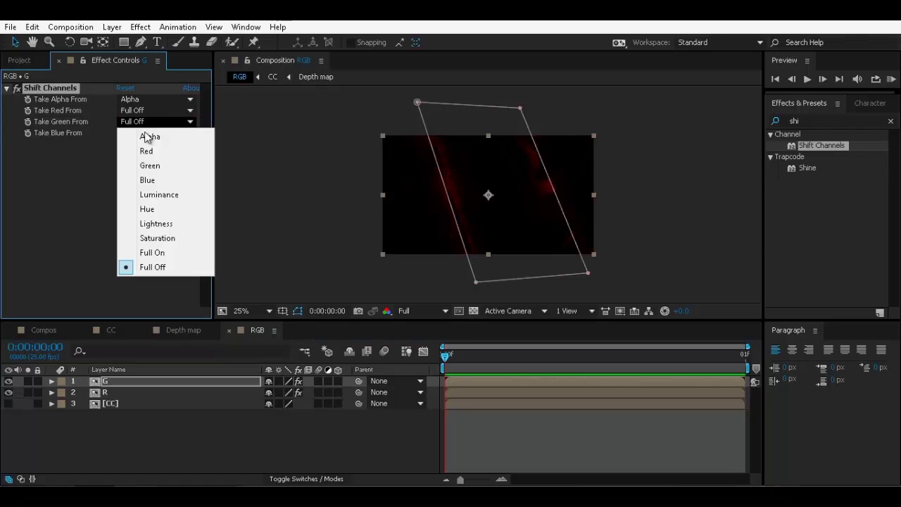
pyautogui.click(151, 166)
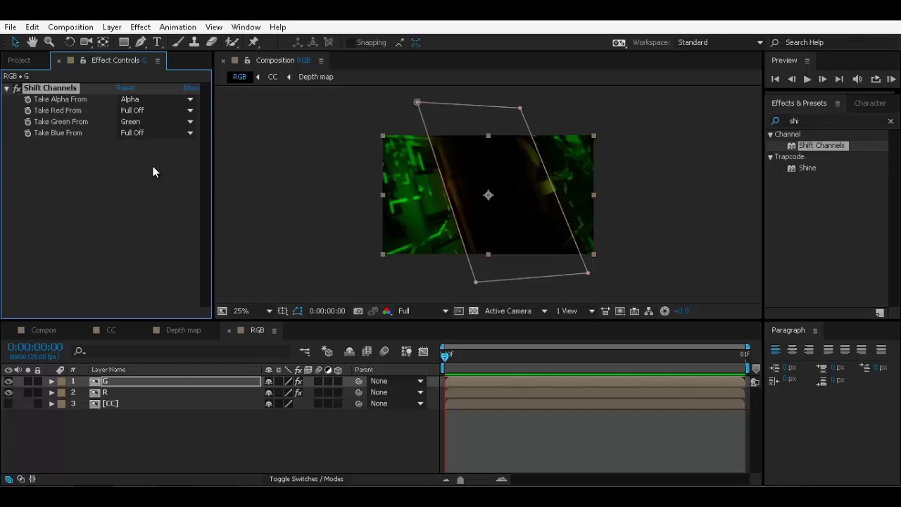
# Step: Scale the G layer up to 101%
pyautogui.click(149, 383)
pyautogui.press('s')
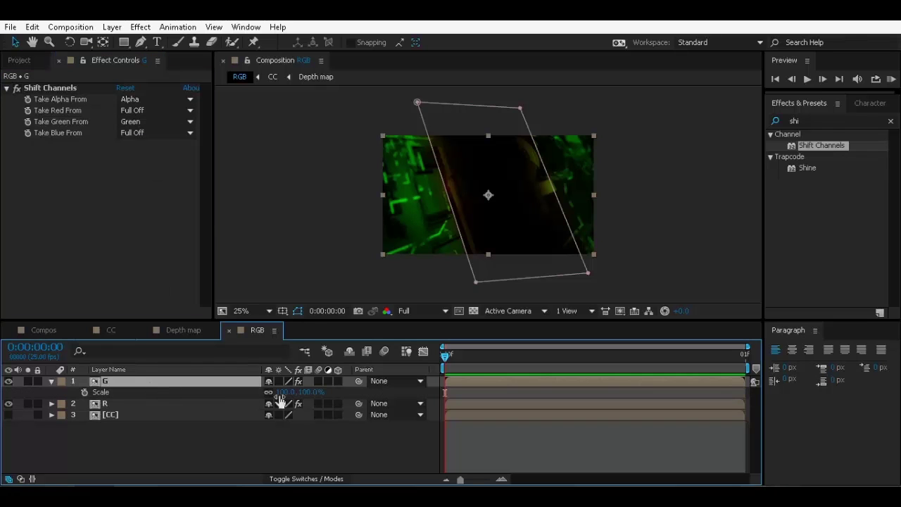
pyautogui.moveTo(280, 399); pyautogui.dragTo(284, 397)
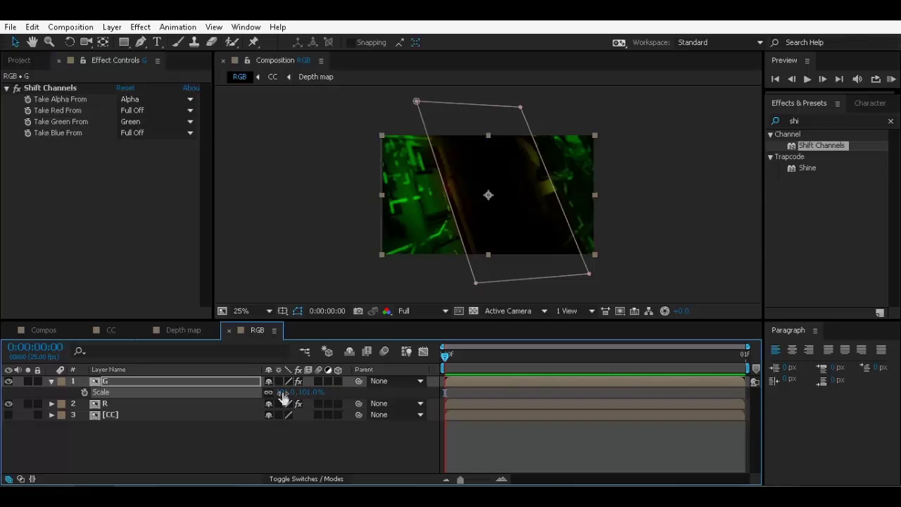
# Step: Set the G layer's blending mode to Add
pyautogui.click(143, 385)
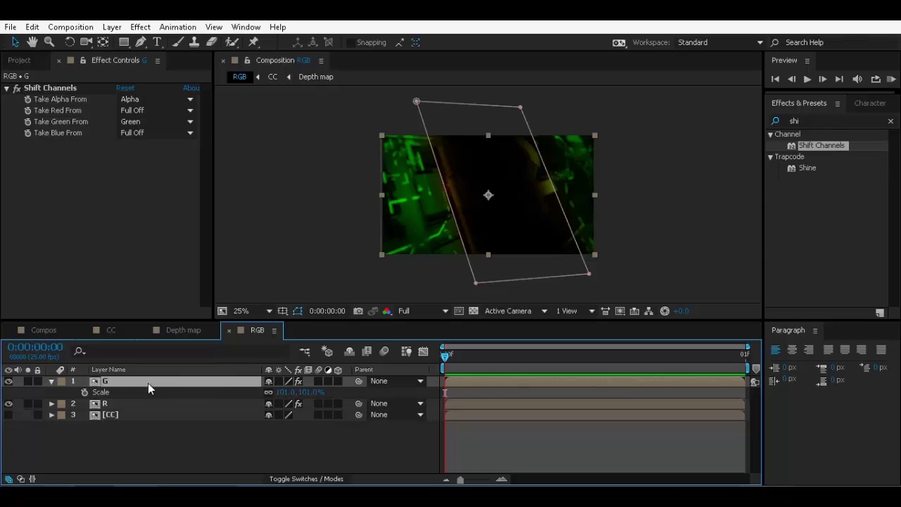
pyautogui.click(317, 478)
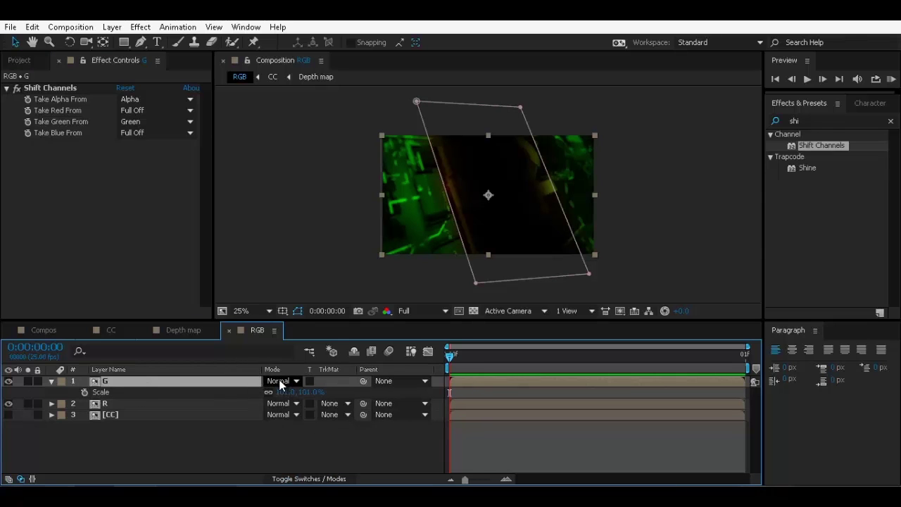
pyautogui.click(280, 384)
pyautogui.click(327, 196)
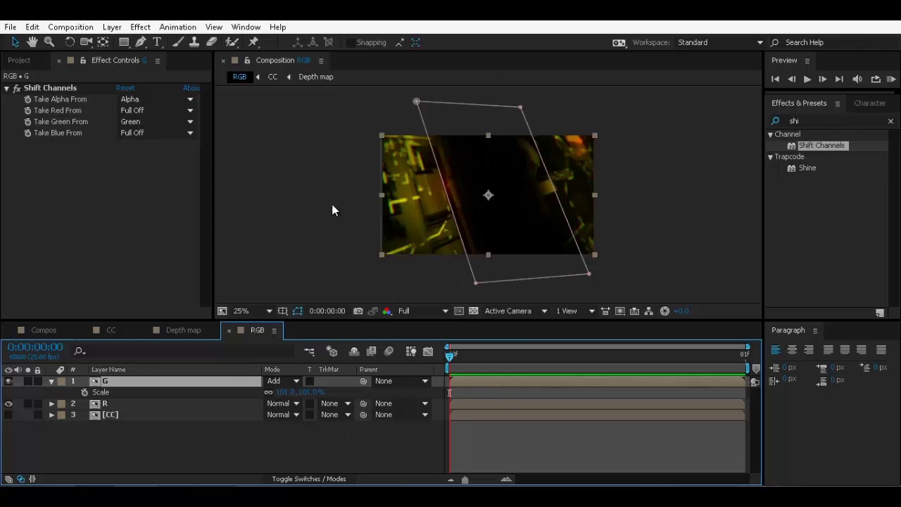
# Step: Duplicate the G layer and rename the copy B
pyautogui.press('.')
pyautogui.hotkey('shift', '/')
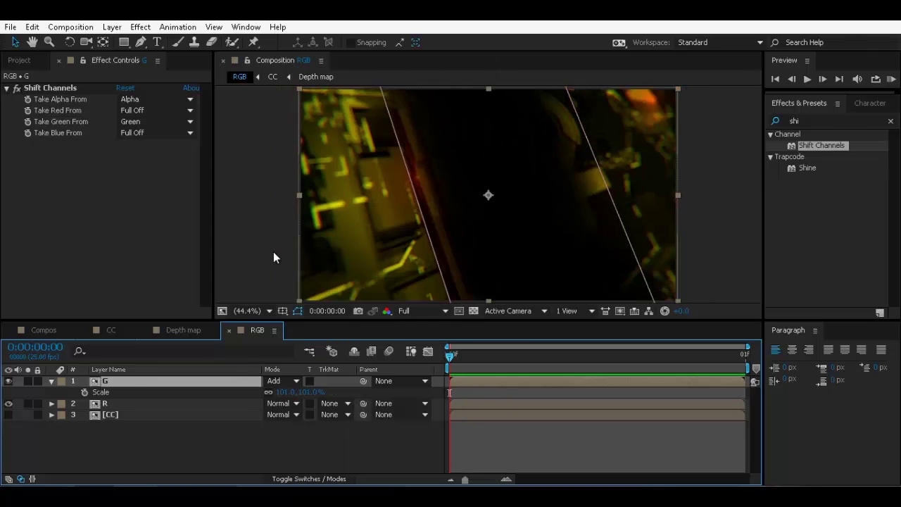
pyautogui.hotkey('ctrl', 'd')
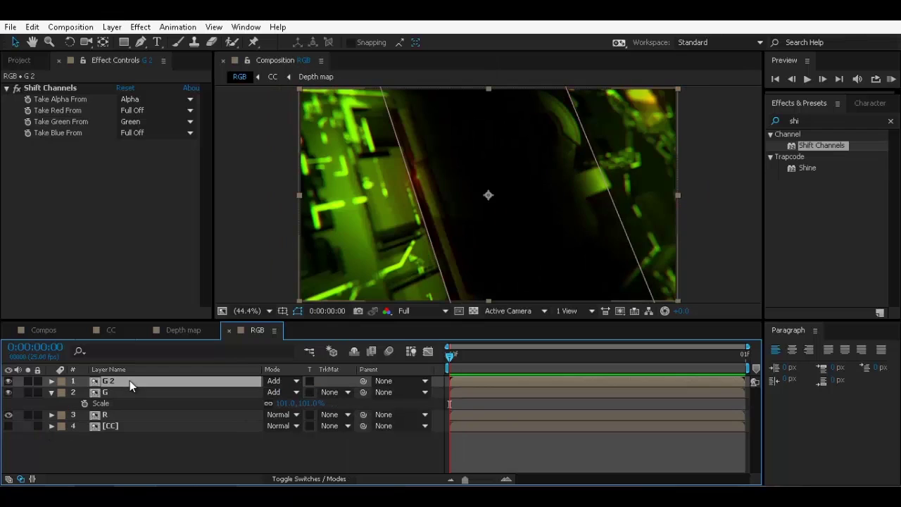
pyautogui.press('Return')
pyautogui.write('B')
pyautogui.press('Return')
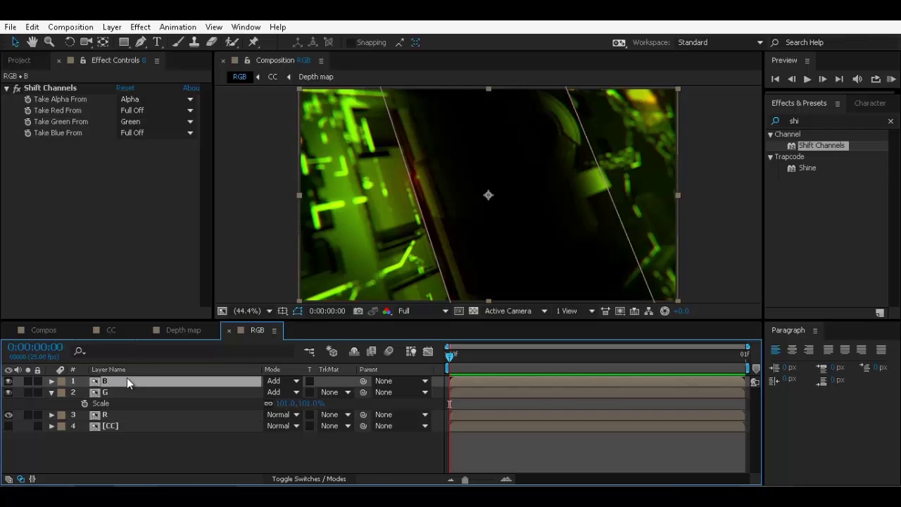
# Step: Set the B layer's Shift Channels effect to take green from Full Off and blue from Blue
pyautogui.click(149, 121)
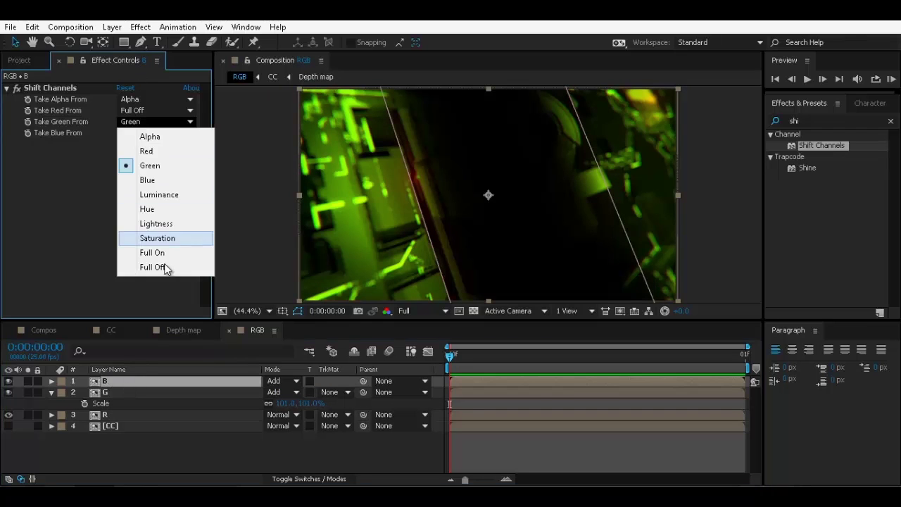
pyautogui.click(169, 268)
pyautogui.click(147, 132)
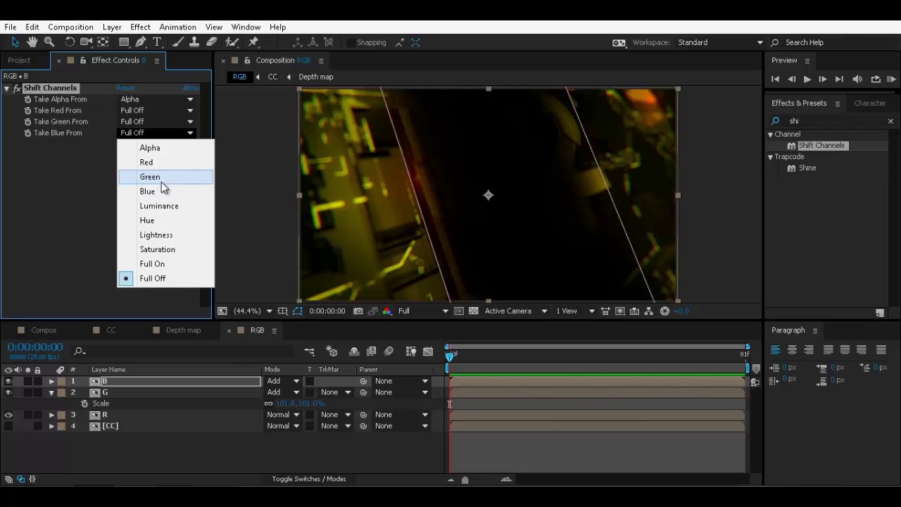
pyautogui.click(162, 193)
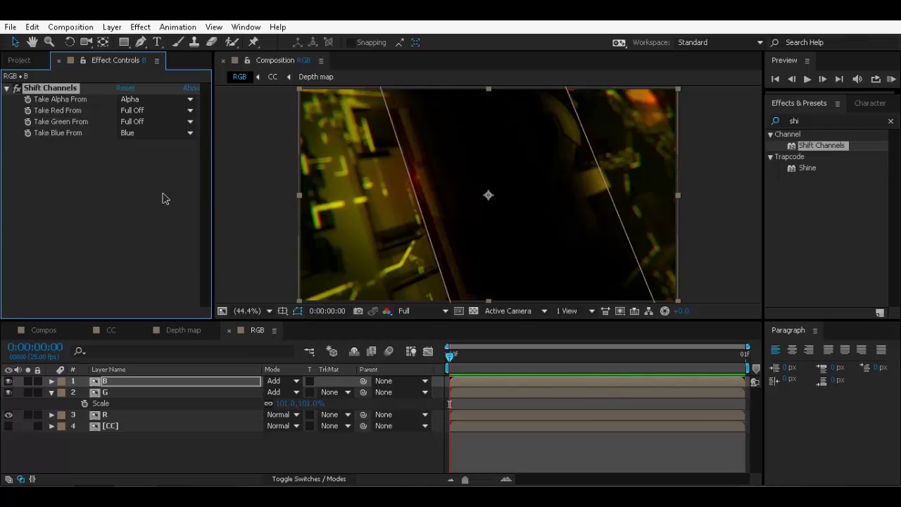
# Step: Set the B layer's scale to 102%
pyautogui.click(161, 384)
pyautogui.press('s')
pyautogui.click(282, 392)
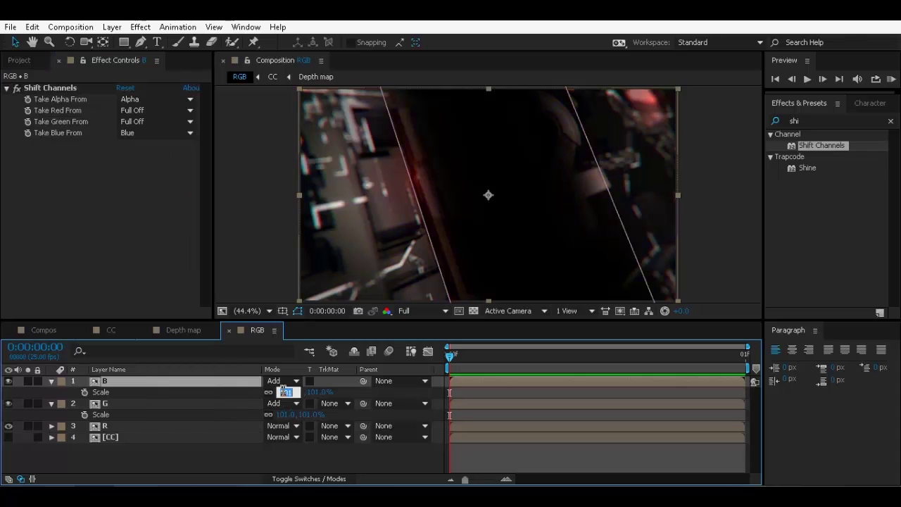
pyautogui.write('102')
pyautogui.press('Return')
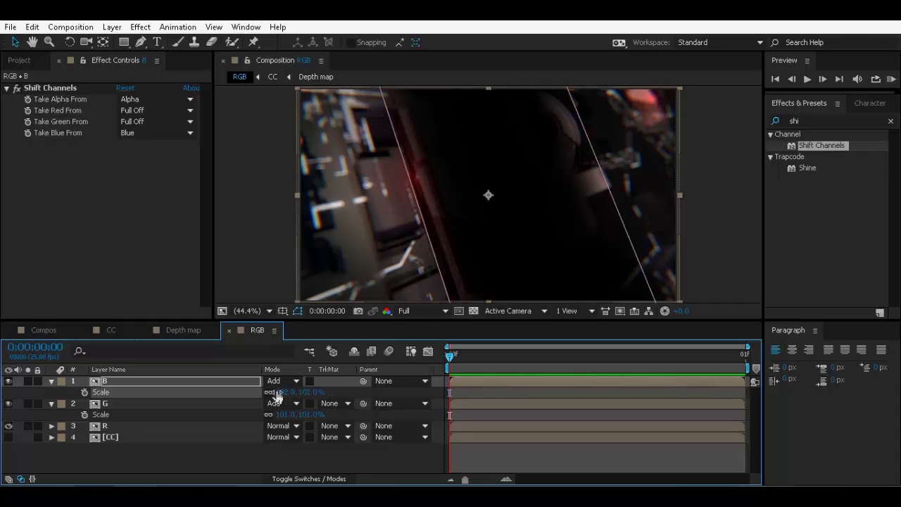
# Step: Make the CC layer visible beneath the channel copies and toggle its solo to compare it with the full composite
pyautogui.click(9, 437)
pyautogui.click(106, 461)
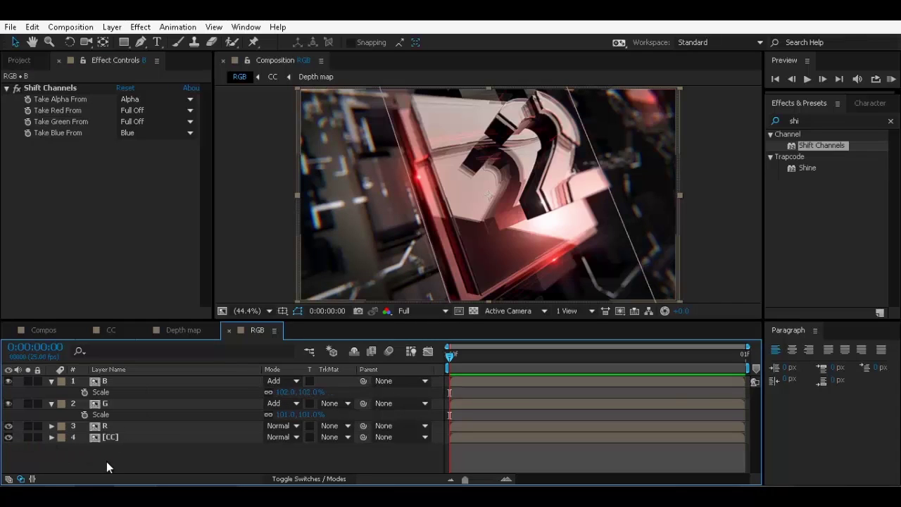
pyautogui.click(28, 437)
pyautogui.click(29, 436)
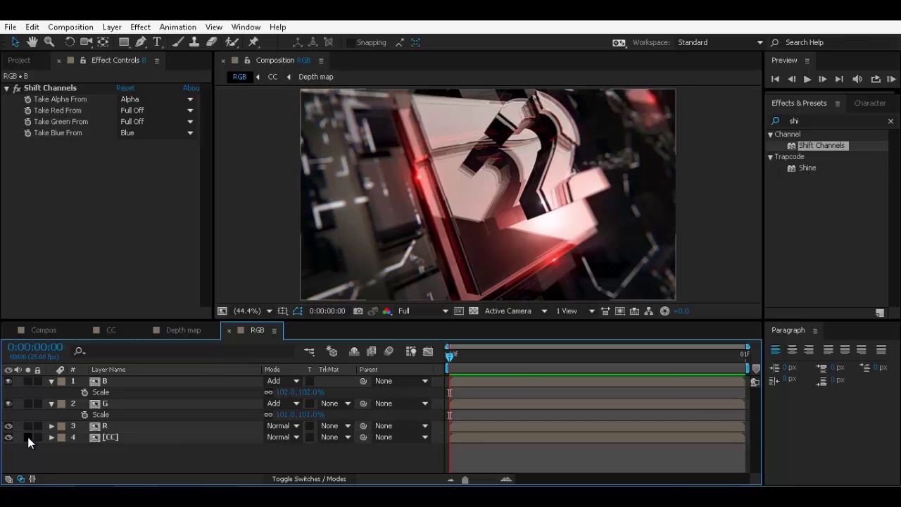
pyautogui.click(28, 436)
pyautogui.click(29, 436)
# Step: Examine the colour fringing near the image's outer edges and around the number up close
pyautogui.scroll(3, 331, 271)
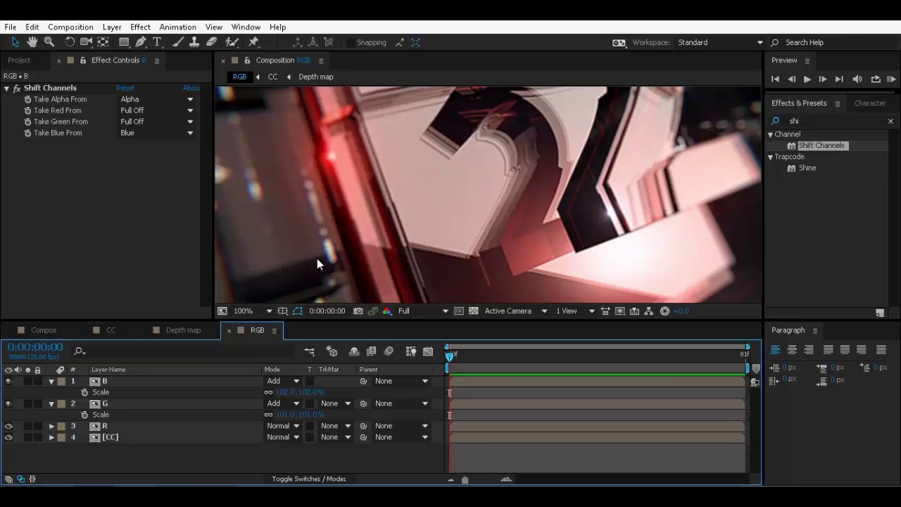
pyautogui.moveTo(270, 240); pyautogui.dragTo(500, 220)
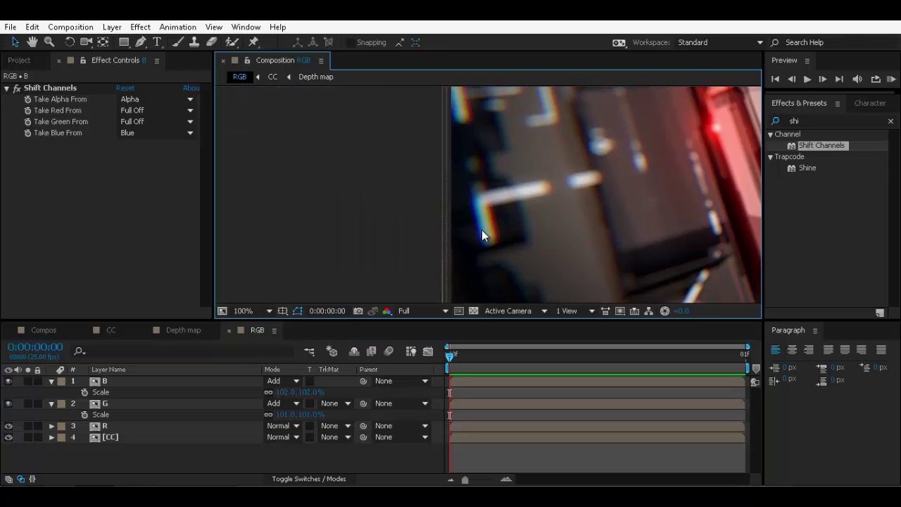
pyautogui.hscroll(5, 582, 219)
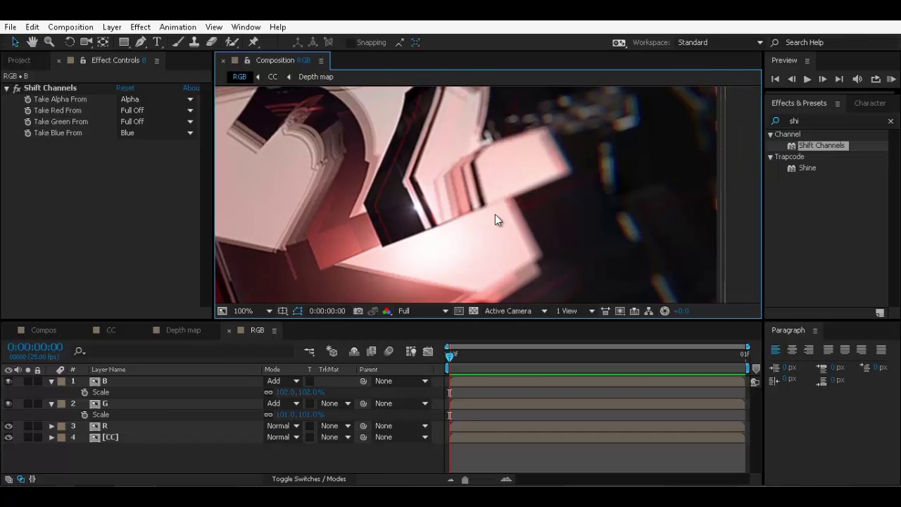
pyautogui.scroll(-2, 567, 188)
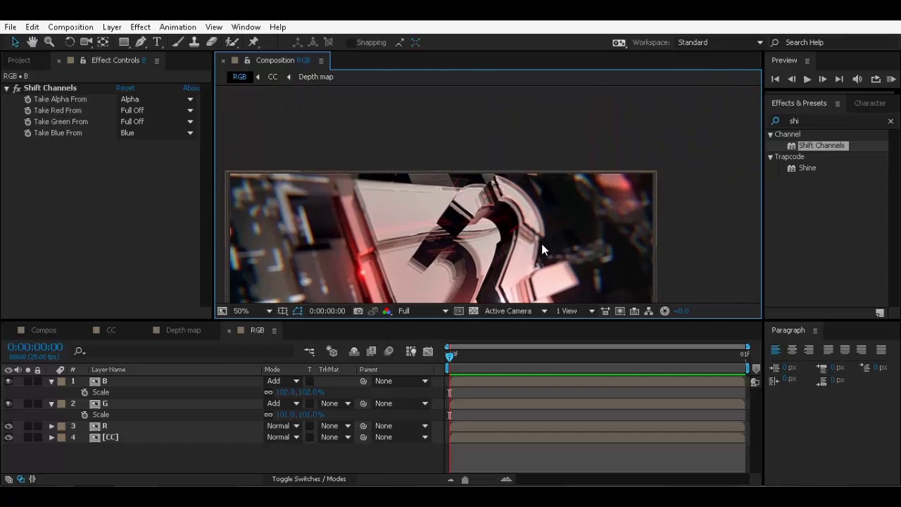
pyautogui.hotkey('shift', '/')
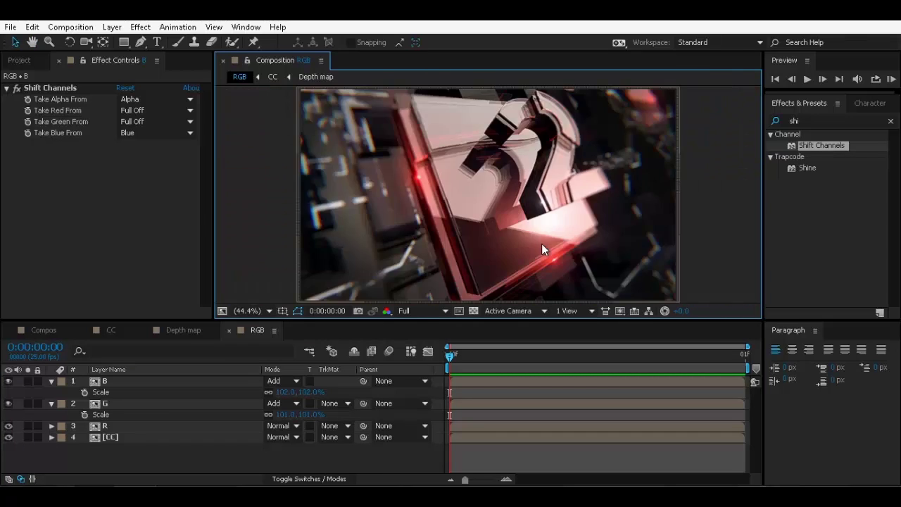
# Step: Take a snapshot of the Compos composition and compare it with the RGB composition
pyautogui.click(32, 331)
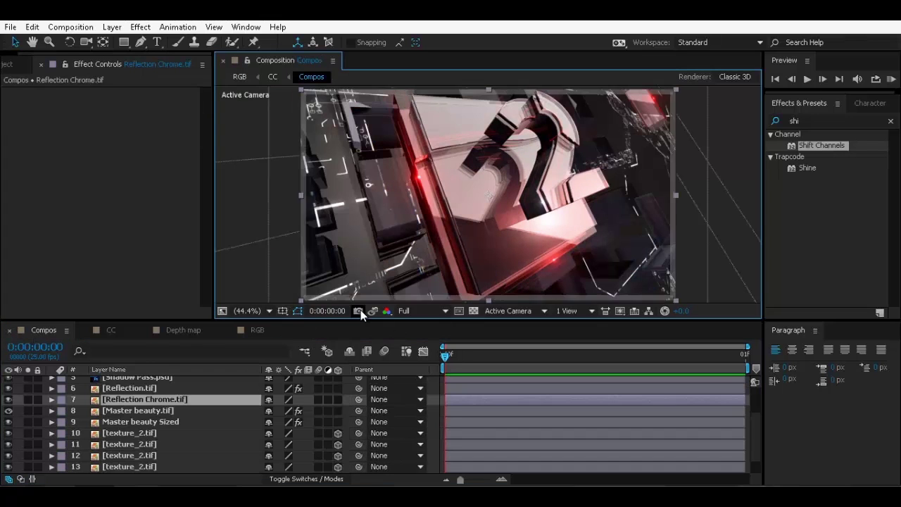
pyautogui.click(257, 329)
pyautogui.click(374, 312)
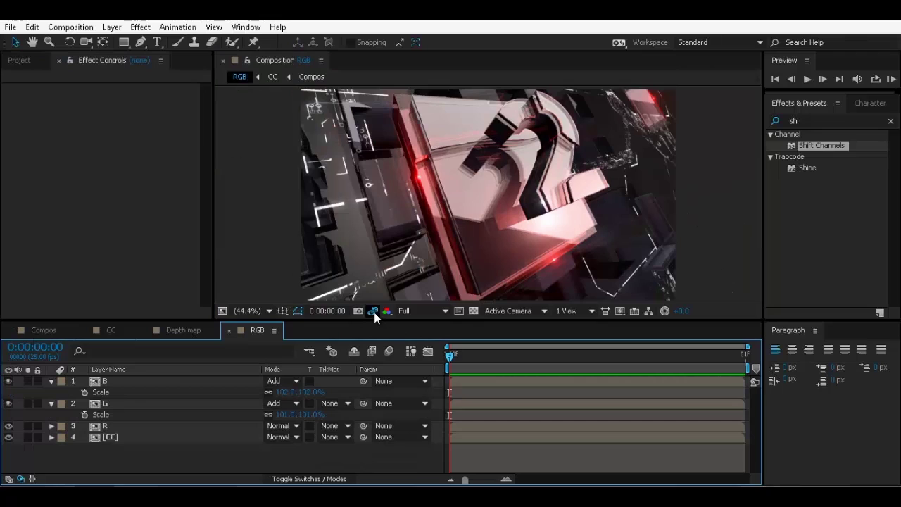
pyautogui.click(374, 312)
pyautogui.click(374, 312)
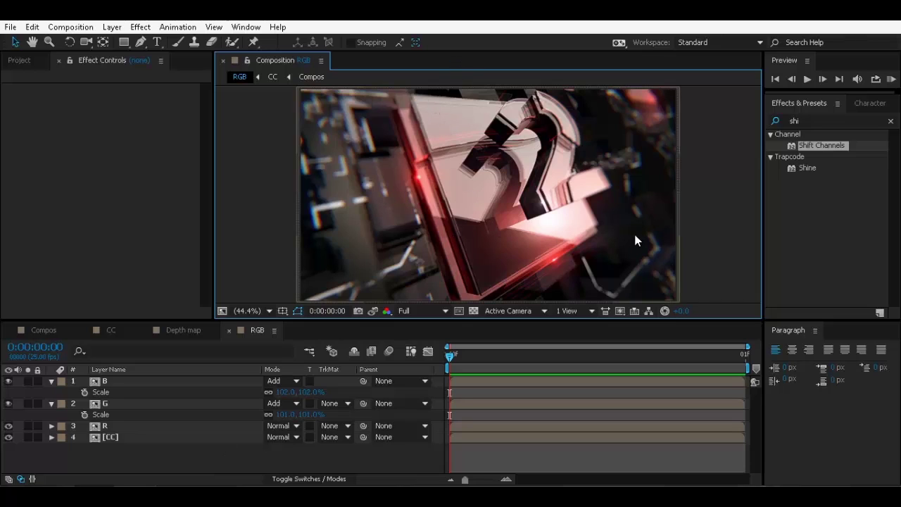
# Step: Open Reflection Chrome.tif from the Passes folder to view the pass by itself
pyautogui.click(17, 60)
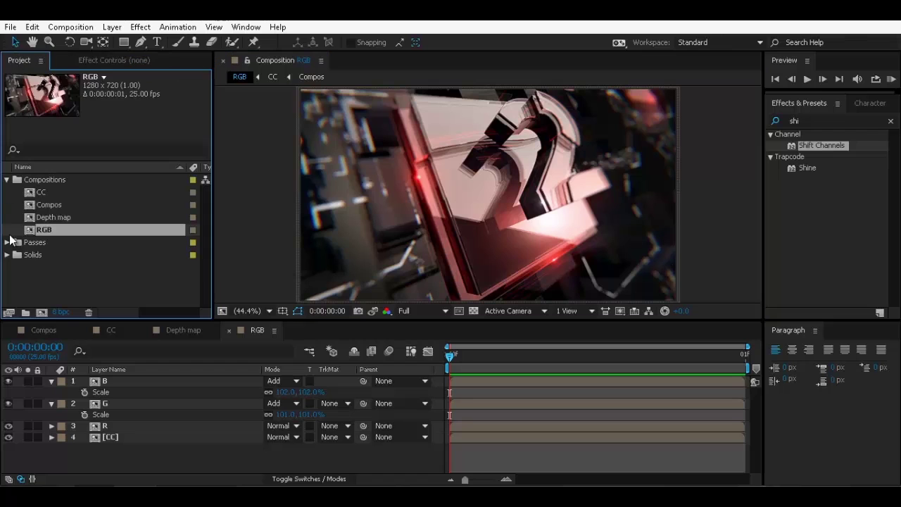
pyautogui.click(8, 242)
pyautogui.click(75, 252)
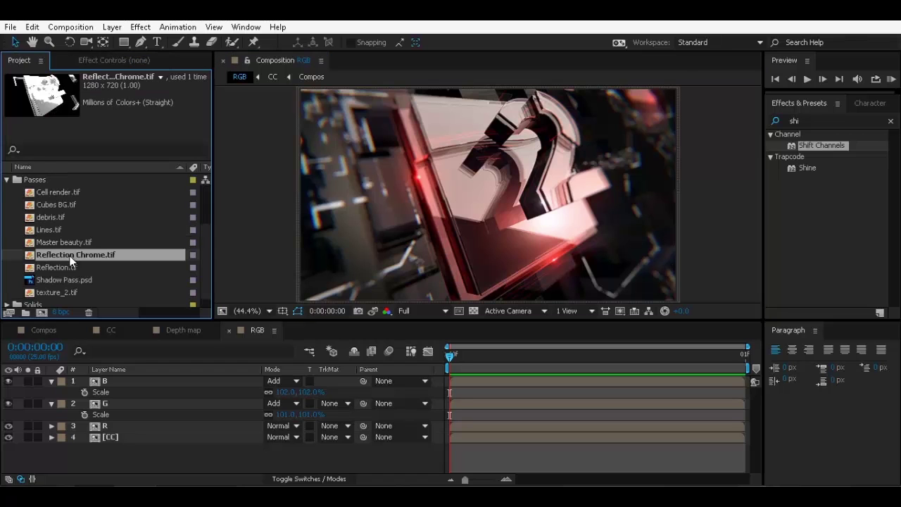
pyautogui.doubleClick(70, 258)
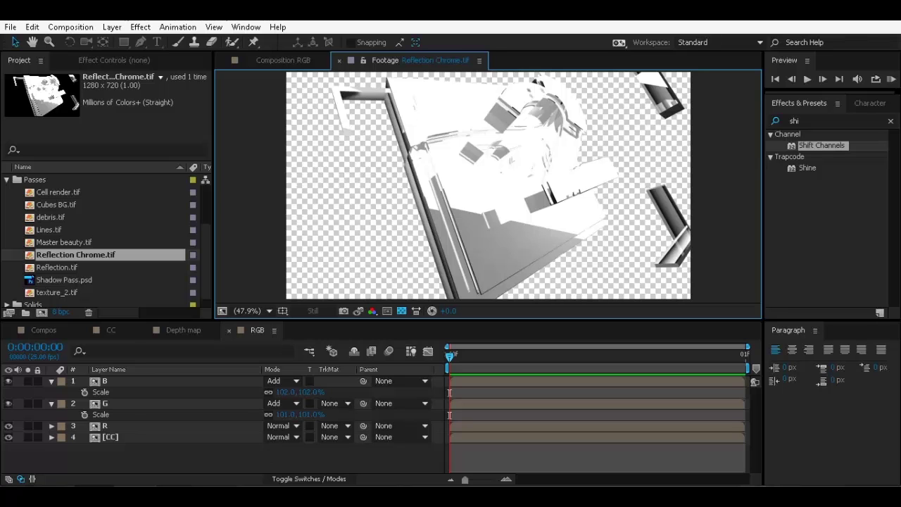
# Step: Switch to CINEMA 4D
pyautogui.rightClick(217, 496)
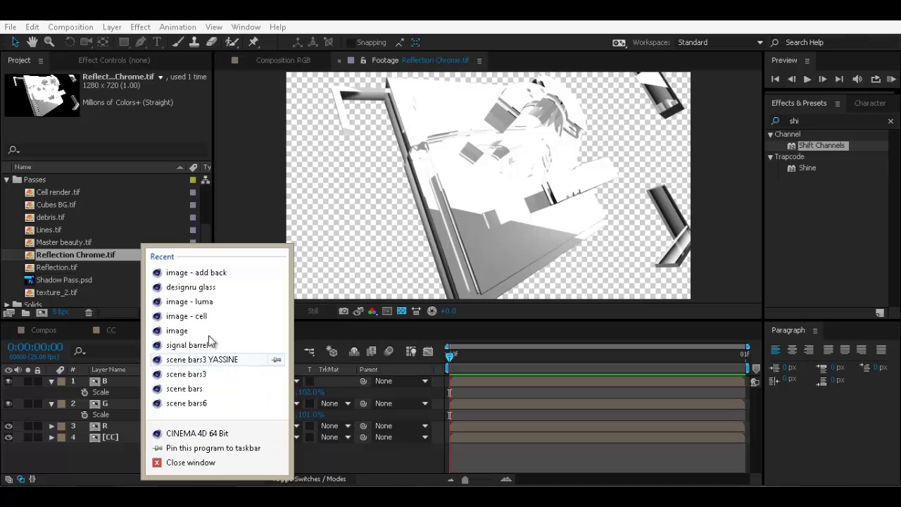
pyautogui.click(214, 495)
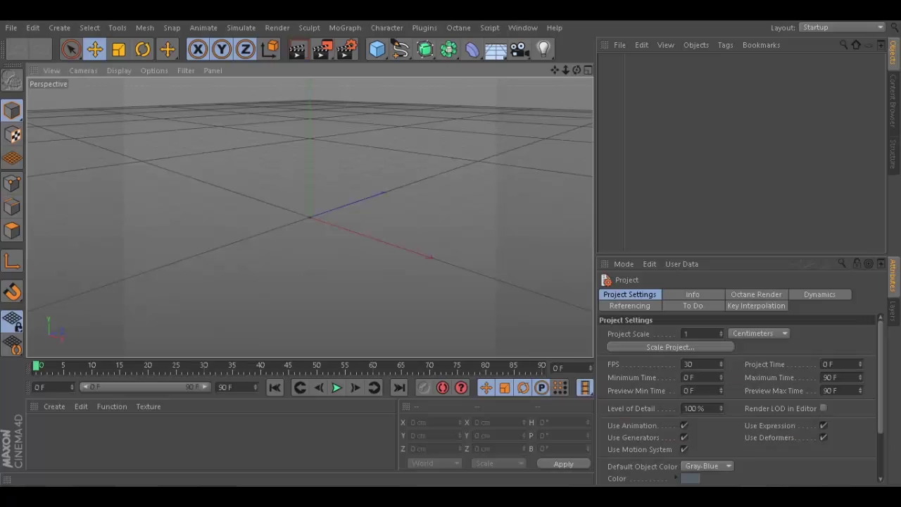
# Step: Open the recent project russian design tutorial.c4d
pyautogui.click(11, 27)
pyautogui.moveTo(98, 248)
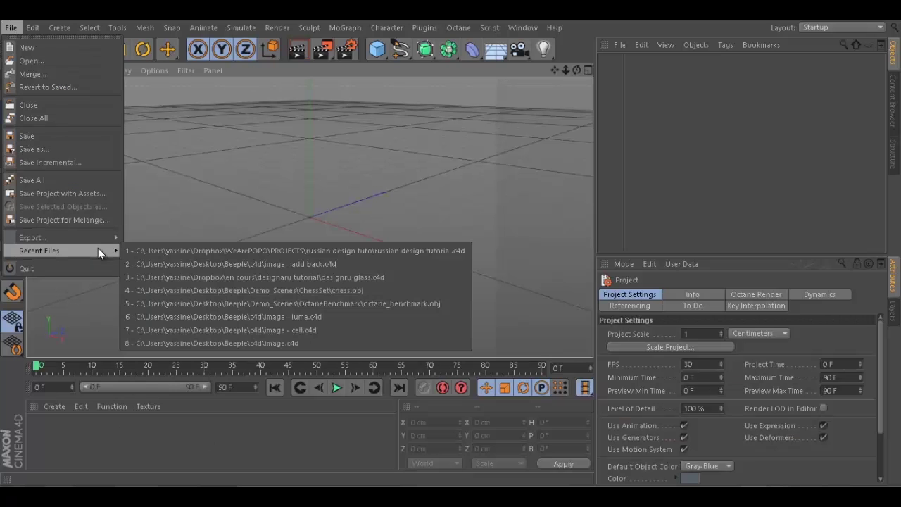
pyautogui.click(162, 250)
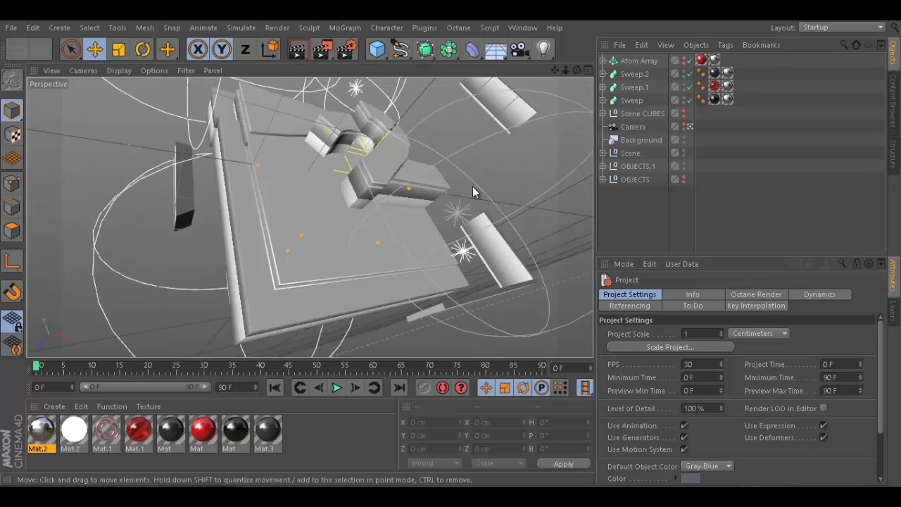
# Step: Expand the Scene null and examine the planes and lights it contains
pyautogui.click(630, 152)
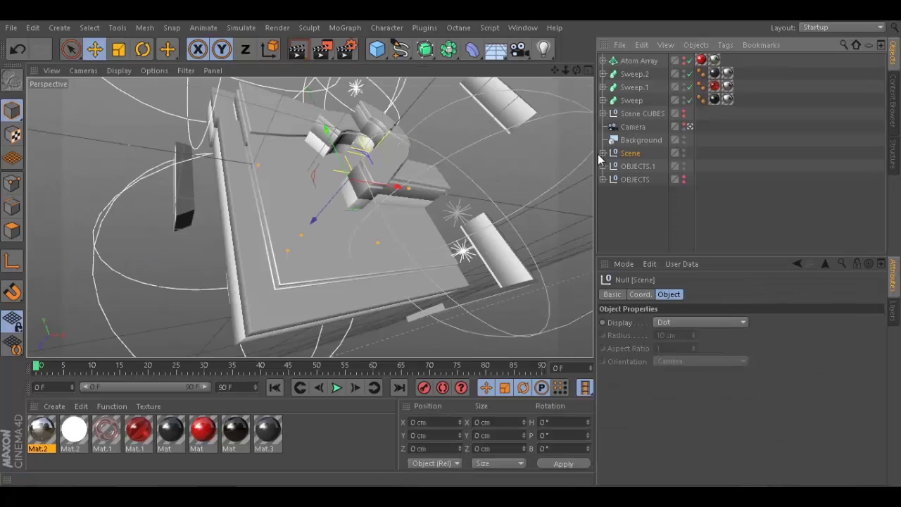
pyautogui.click(602, 154)
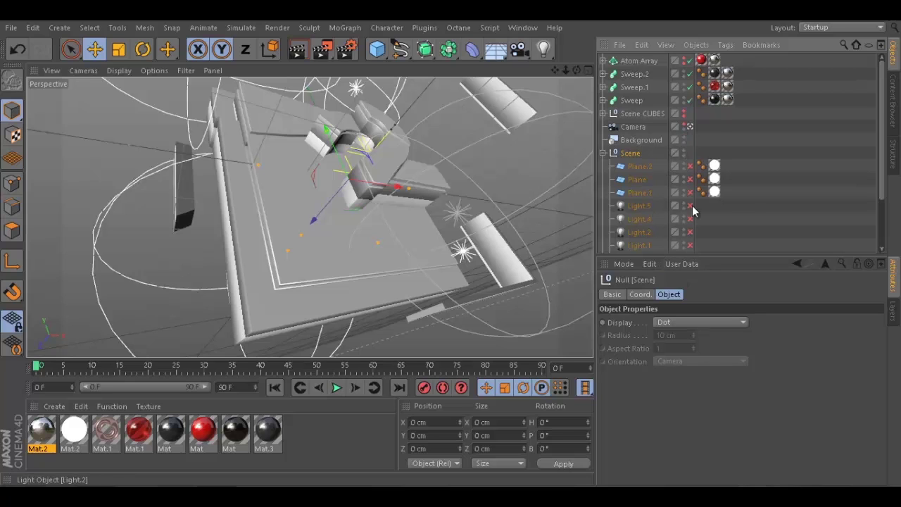
pyautogui.scroll(-3, 704, 194)
pyautogui.scroll(3, 704, 201)
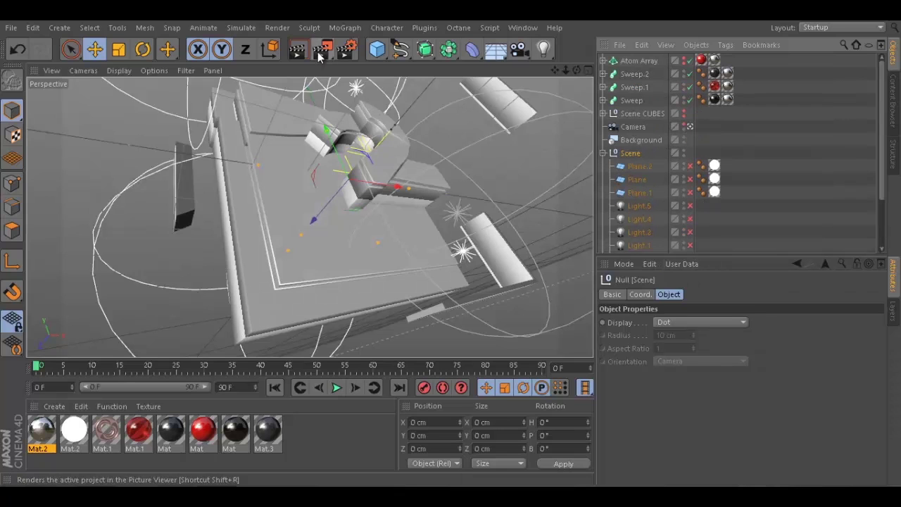
# Step: Run a quick test render of the perspective view to preview the chrome reflections on the number
pyautogui.click(297, 50)
pyautogui.moveTo(280, 161); pyautogui.dragTo(364, 247)
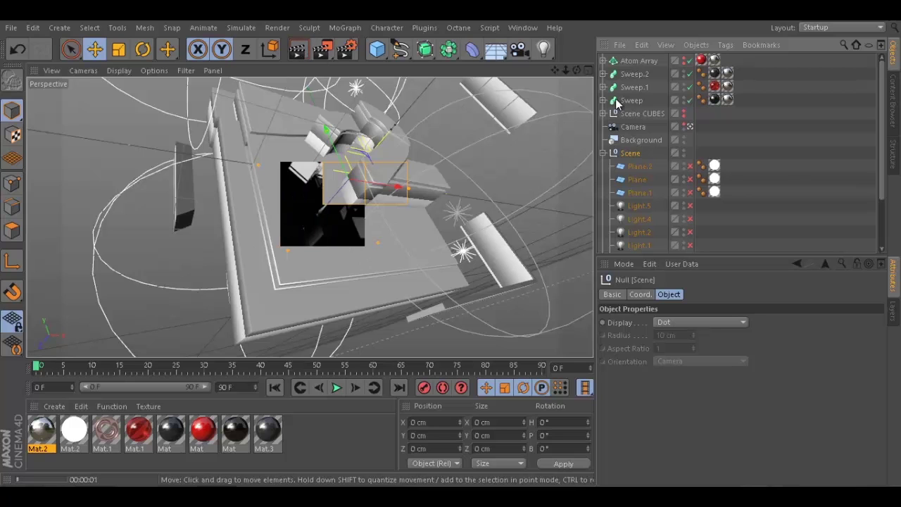
pyautogui.click(790, 218)
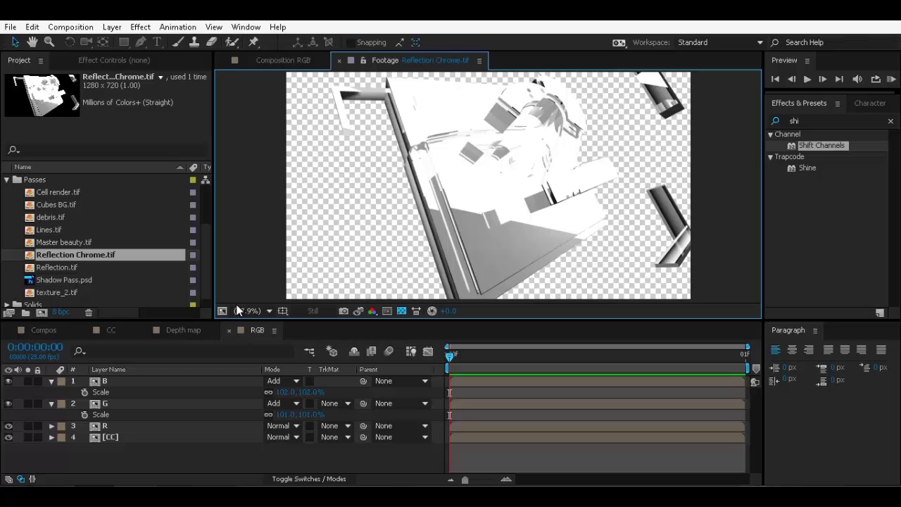
# Step: Switch back to After Effects and show the RGB composition in the viewer
pyautogui.click(286, 60)
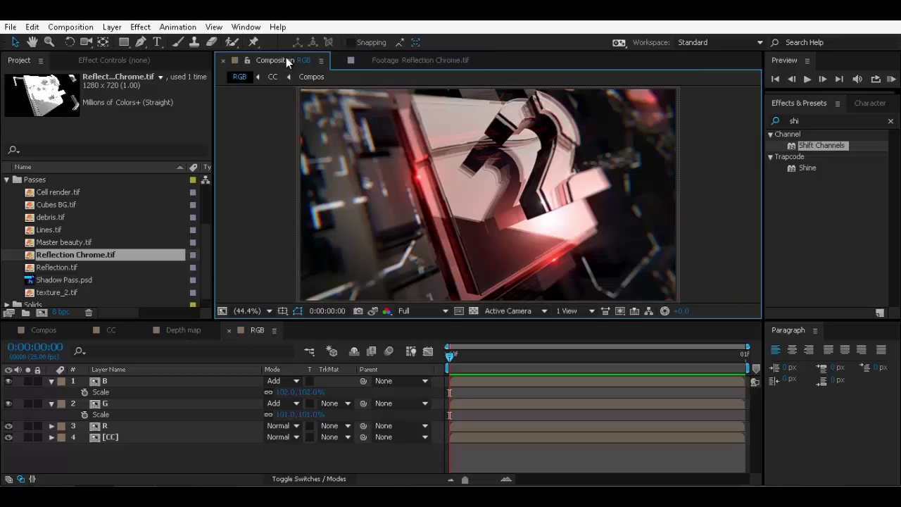